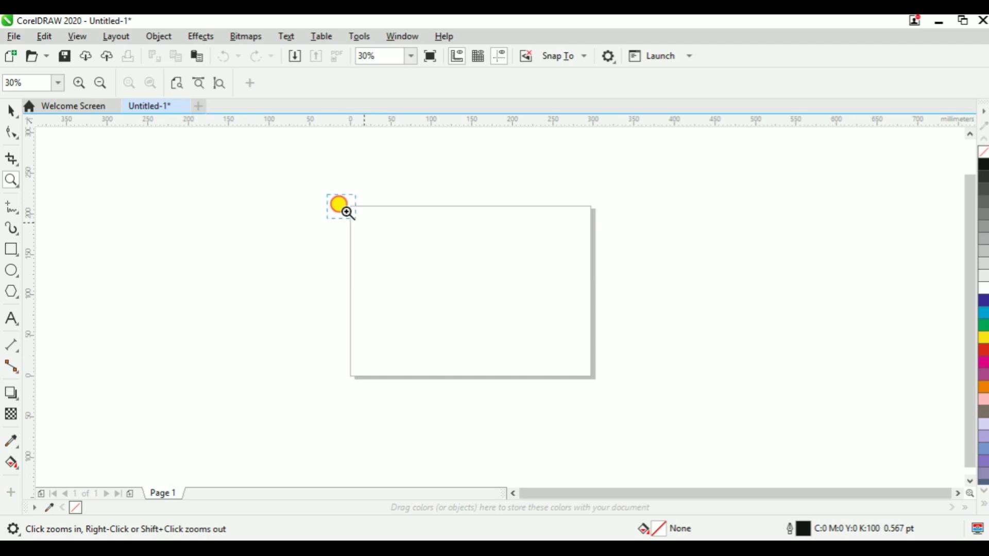
# Draw a square about 75 mm wide on the left half of the page and fill it with red
pyautogui.moveTo(347, 212); pyautogui.dragTo(595, 384)
pyautogui.press('space')
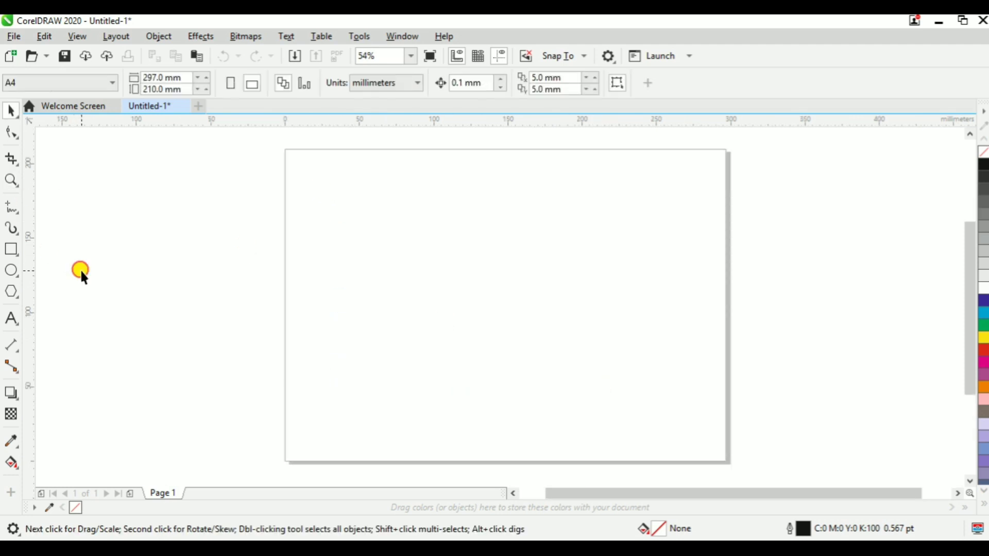
pyautogui.click(10, 250)
pyautogui.moveTo(400, 269); pyautogui.dragTo(395, 326)
pyautogui.click(981, 351)
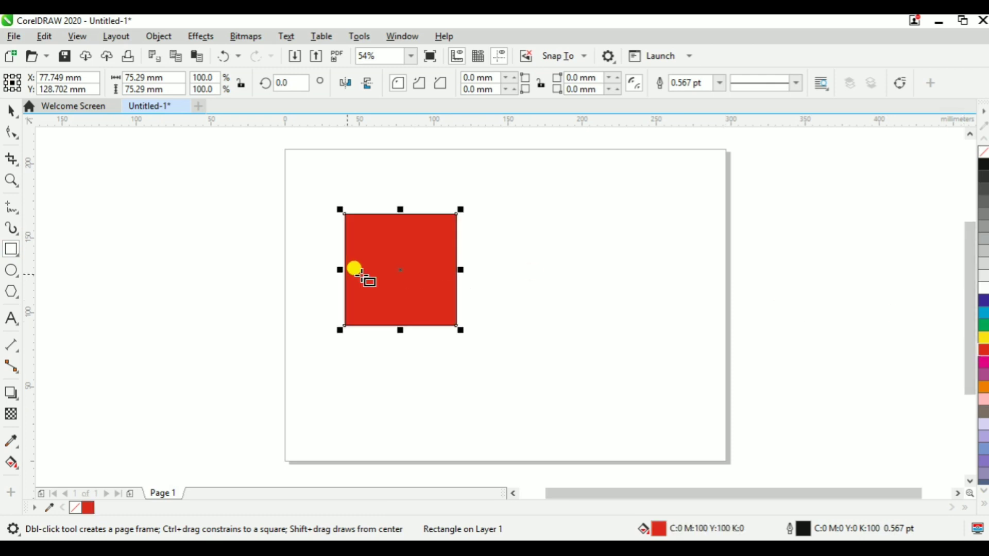
pyautogui.press('space')
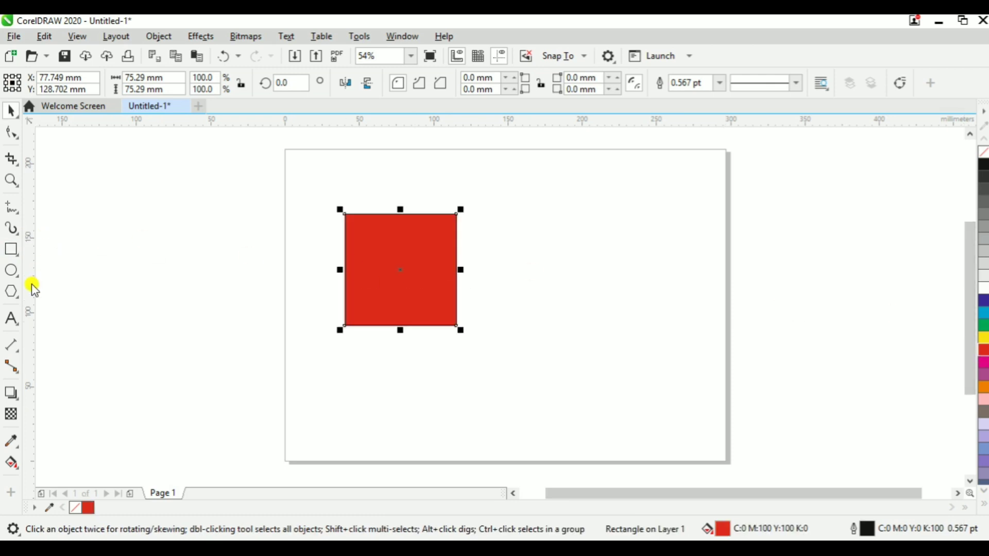
# Apply a linear fountain transparency across the red square, starting near its left side and ending beyond its right edge
pyautogui.click(19, 401)
pyautogui.click(11, 416)
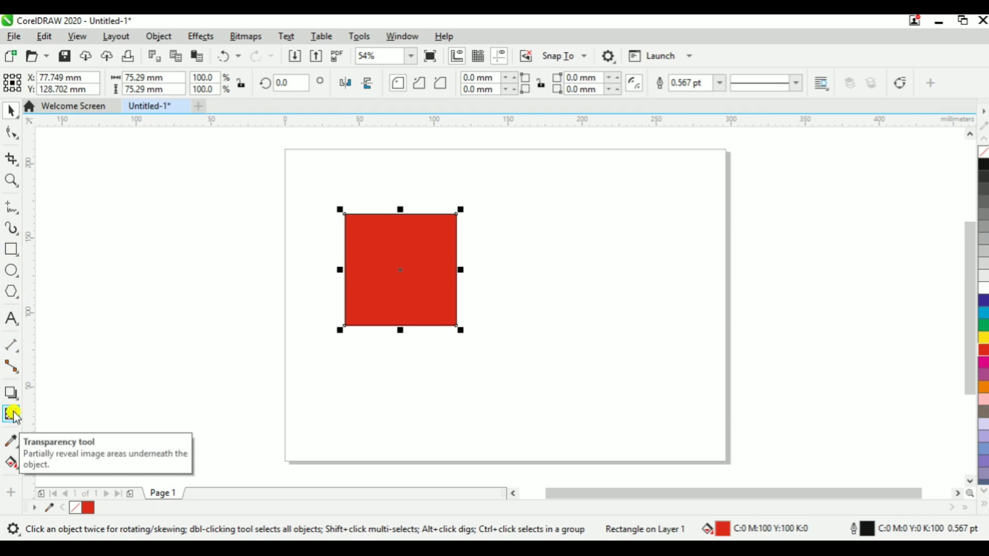
pyautogui.click(13, 415)
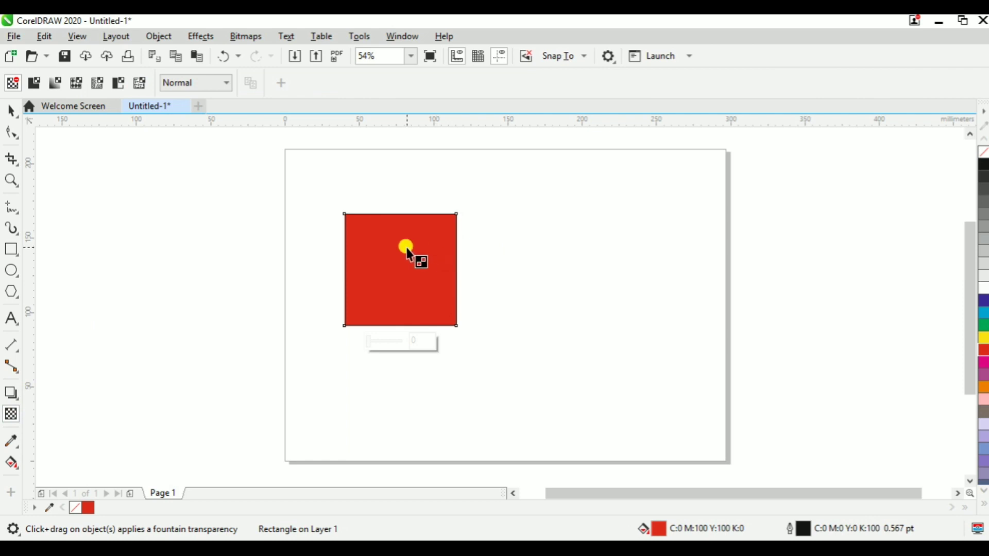
pyautogui.moveTo(397, 256); pyautogui.dragTo(543, 256)
pyautogui.moveTo(474, 259); pyautogui.dragTo(370, 258)
pyautogui.moveTo(548, 260); pyautogui.dragTo(550, 255)
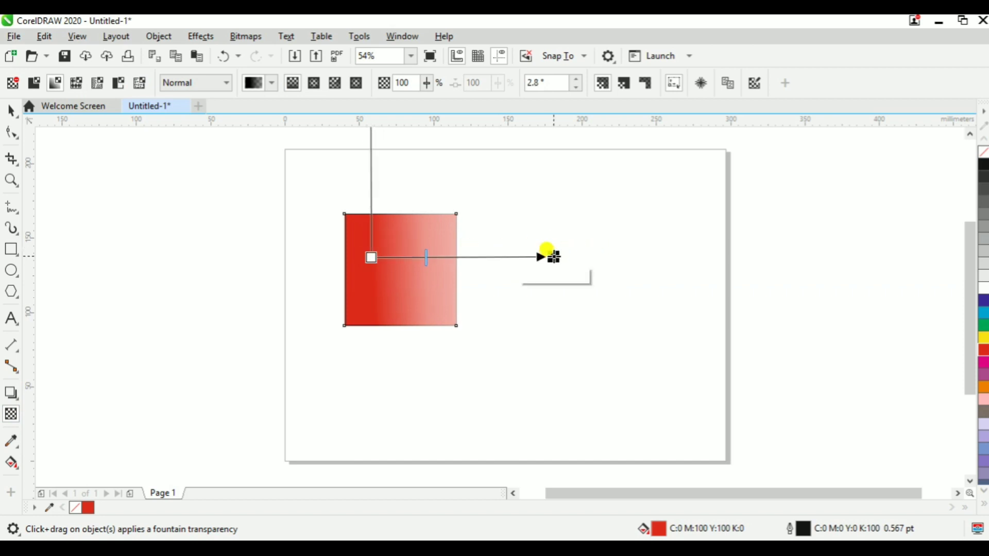
# Move the square over the page's right edge and back to the page's middle, at about X 149.6 mm, Y 121.4 mm
pyautogui.press('space')
pyautogui.moveTo(420, 270); pyautogui.dragTo(732, 299)
pyautogui.click(818, 305)
pyautogui.click(750, 296)
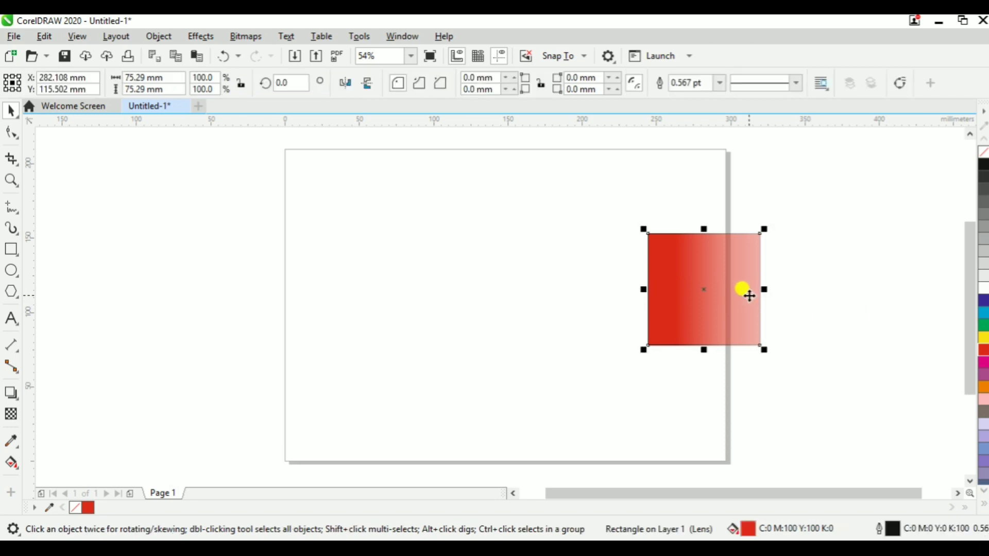
pyautogui.moveTo(750, 308); pyautogui.dragTo(553, 299)
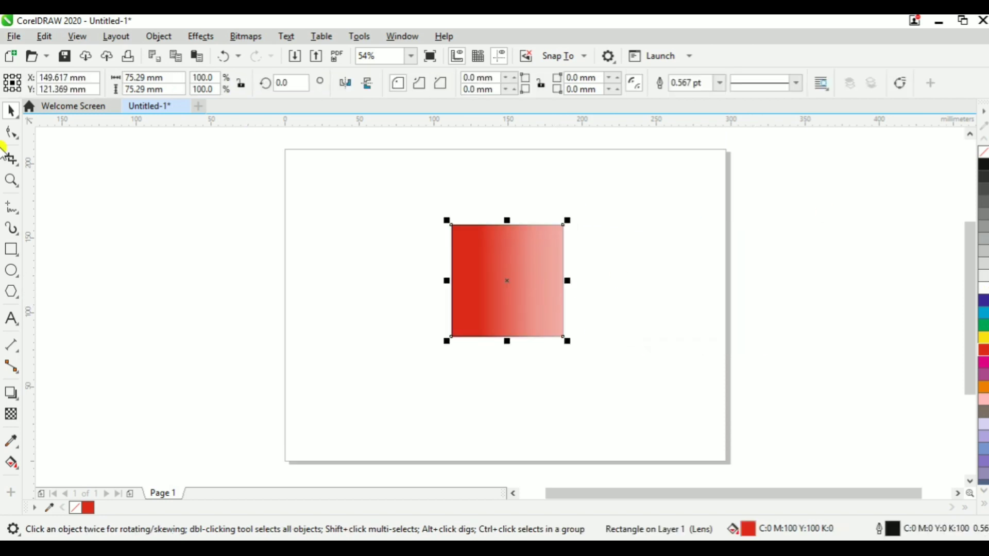
# Set the square's end-node transparency to 96 and skew the gradient toward the upper left so it runs diagonally
pyautogui.click(11, 414)
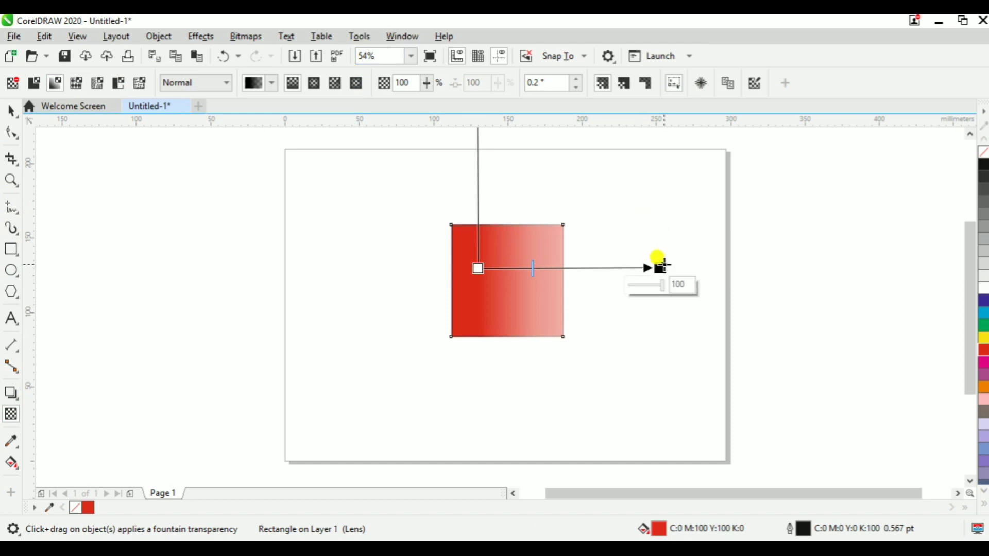
pyautogui.moveTo(665, 289)
pyautogui.mouseDown()
pyautogui.moveTo(647, 289)
pyautogui.moveTo(665, 285)
pyautogui.mouseUp()
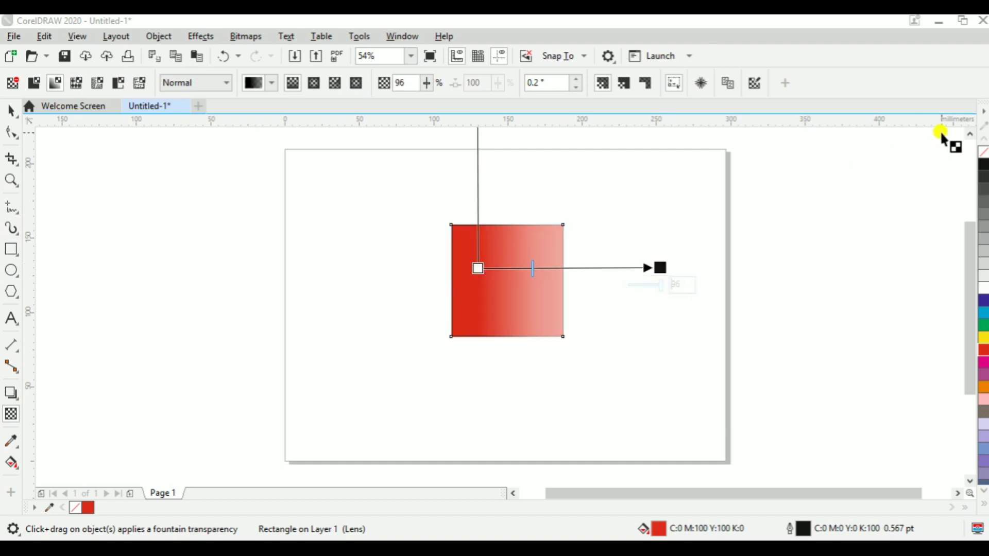
pyautogui.click(970, 135)
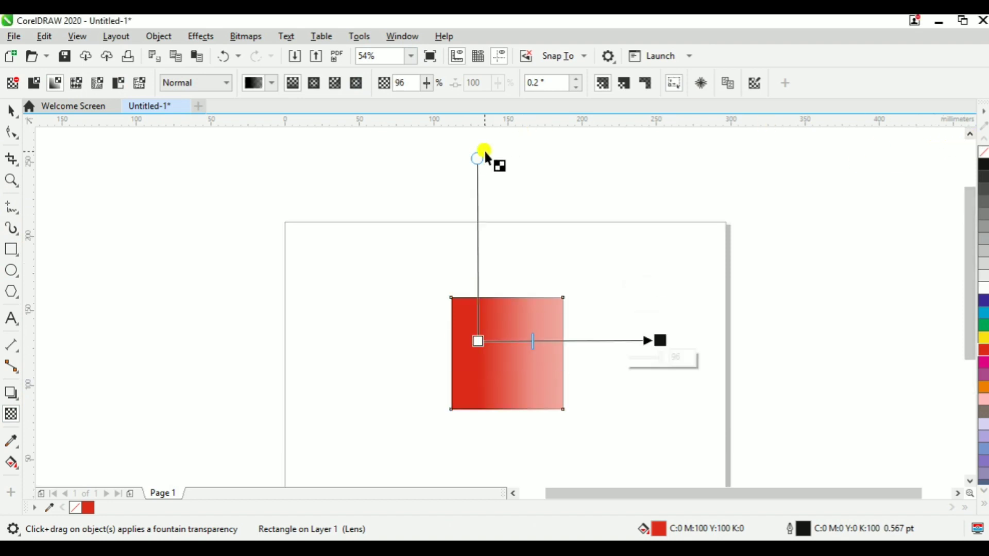
pyautogui.moveTo(478, 157); pyautogui.dragTo(380, 205)
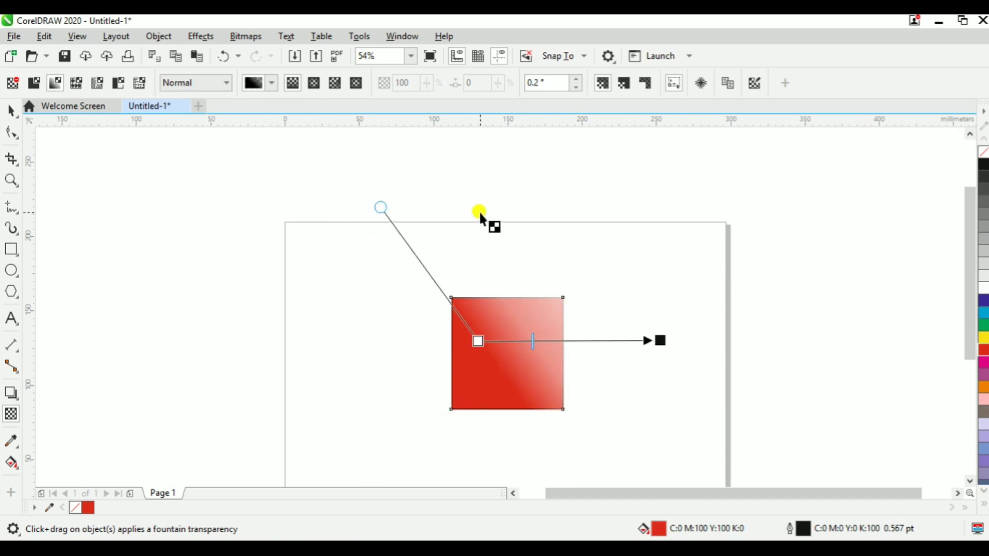
pyautogui.press('space')
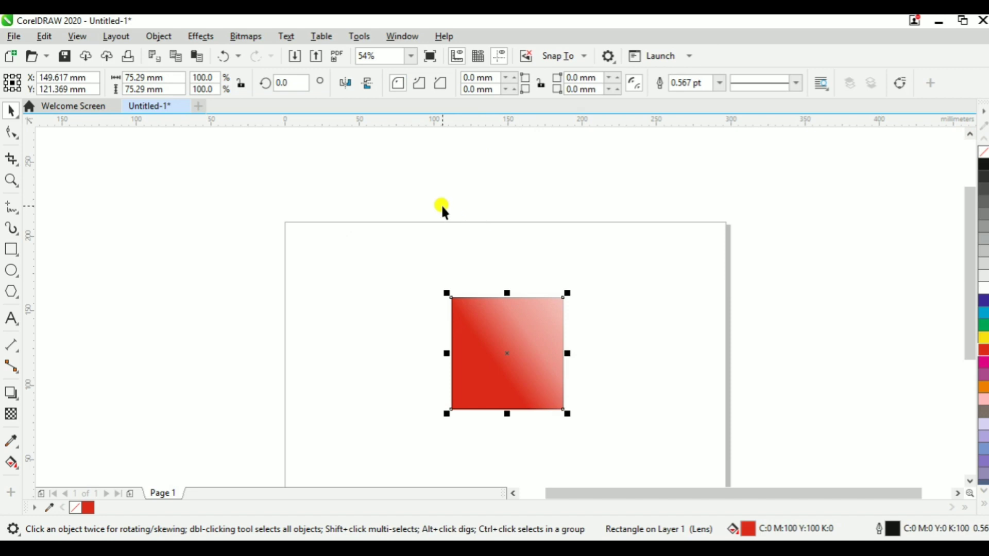
# Delete the red square and draw a circle about 85 mm in diameter on the upper middle of the page
pyautogui.press('Delete')
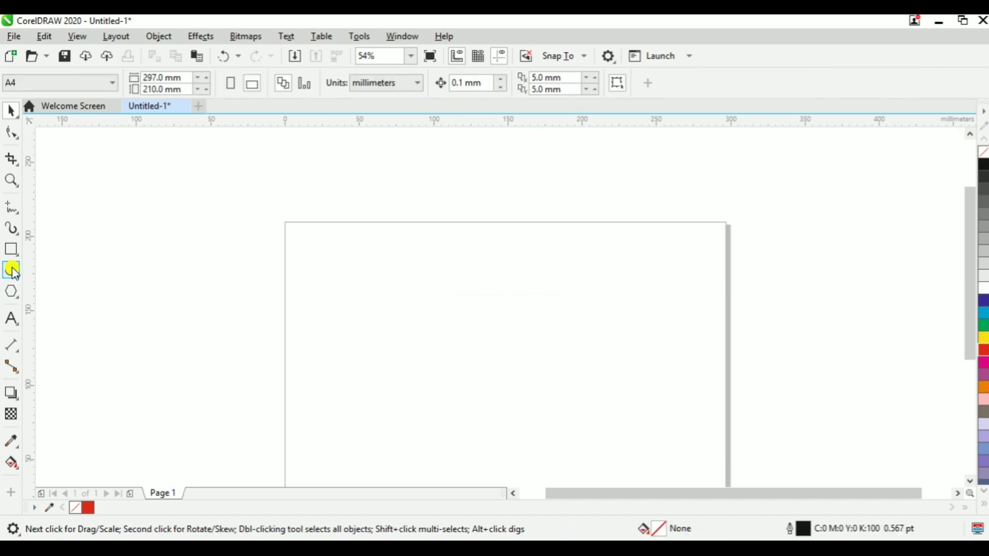
pyautogui.click(12, 270)
pyautogui.moveTo(515, 323); pyautogui.dragTo(515, 387)
pyautogui.press('space')
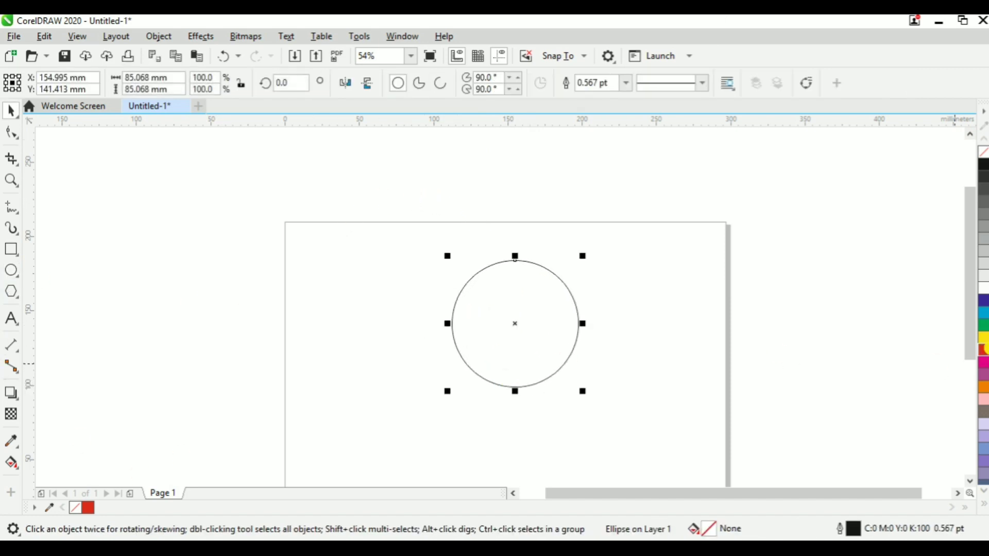
# Duplicate the circle so the copy overlaps it on the left, filling the original yellow and the front copy red
pyautogui.click(984, 321)
pyautogui.moveTo(512, 323); pyautogui.dragTo(450, 336)
pyautogui.click(538, 334)
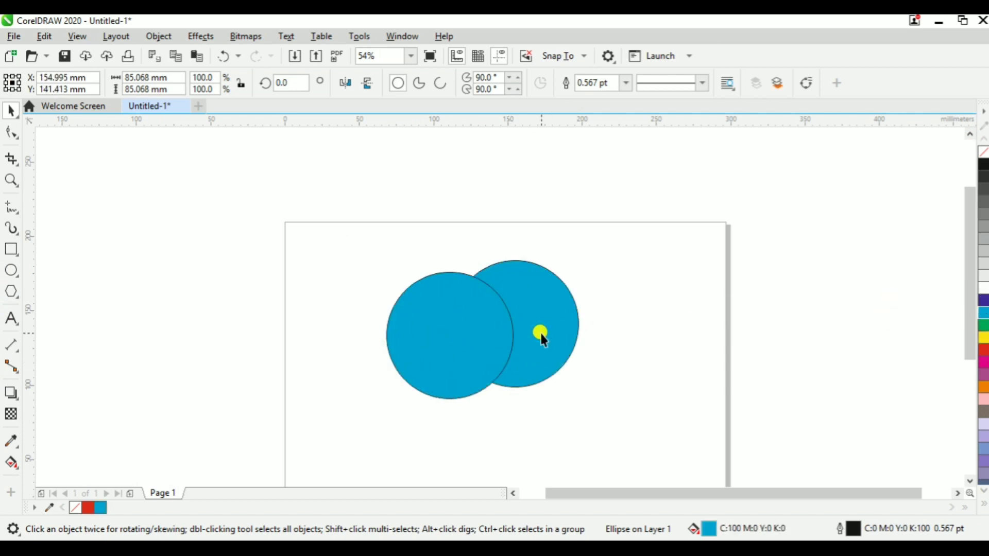
pyautogui.click(984, 338)
pyautogui.press('Tab')
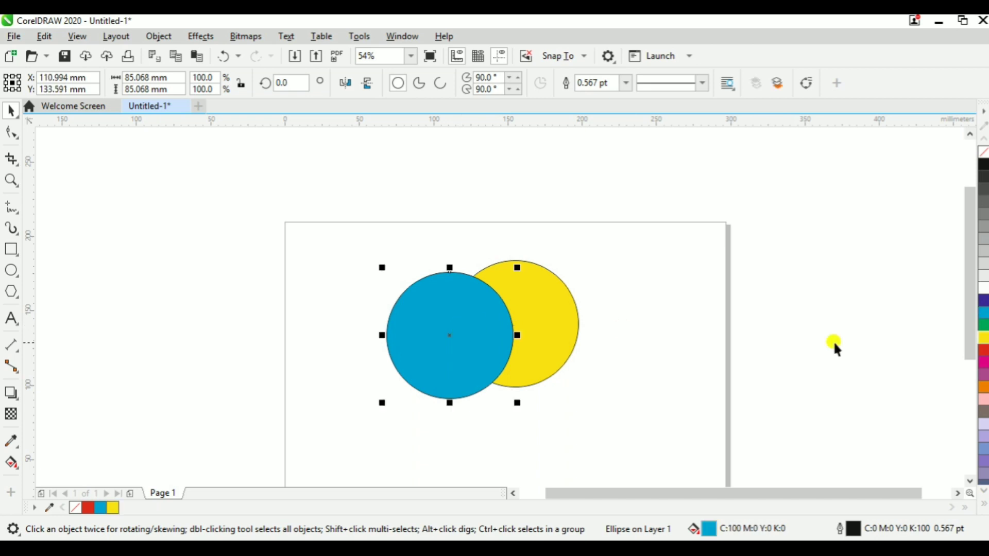
pyautogui.click(983, 352)
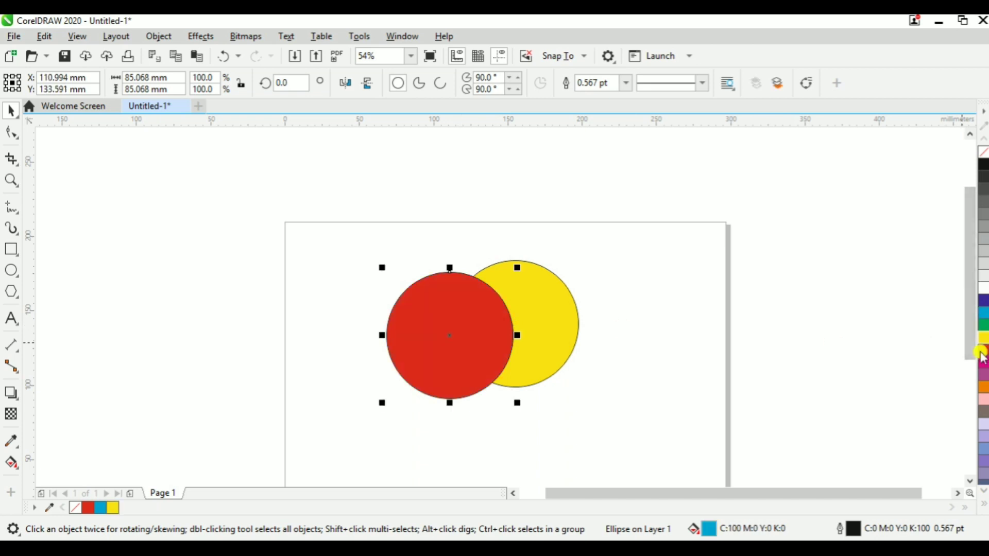
# Apply a linear fountain transparency from the red circle's center past the yellow circle, adjusting its skew, end point and midpoint
pyautogui.click(11, 415)
pyautogui.moveTo(450, 334); pyautogui.dragTo(620, 347)
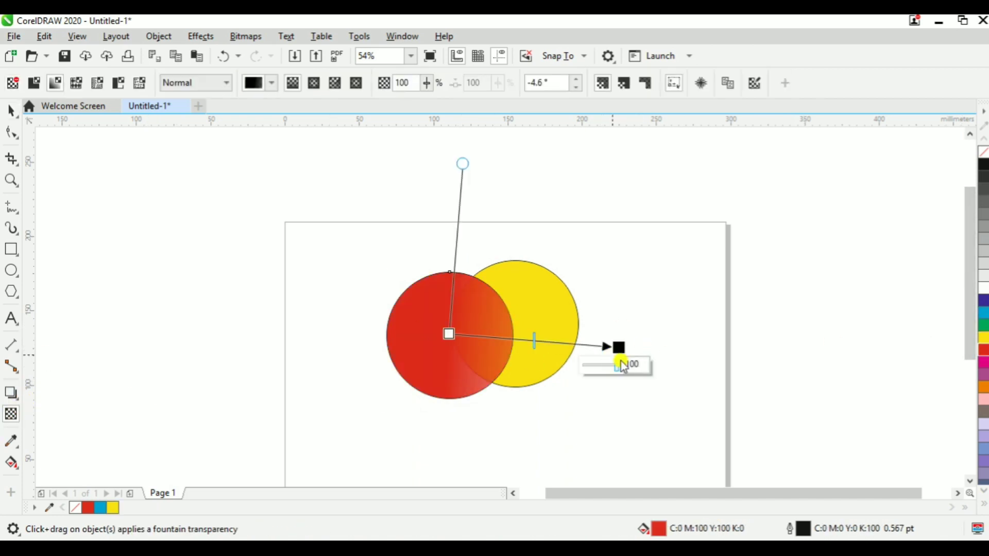
pyautogui.moveTo(463, 161); pyautogui.dragTo(438, 164)
pyautogui.moveTo(615, 349); pyautogui.dragTo(596, 338)
pyautogui.click(531, 334)
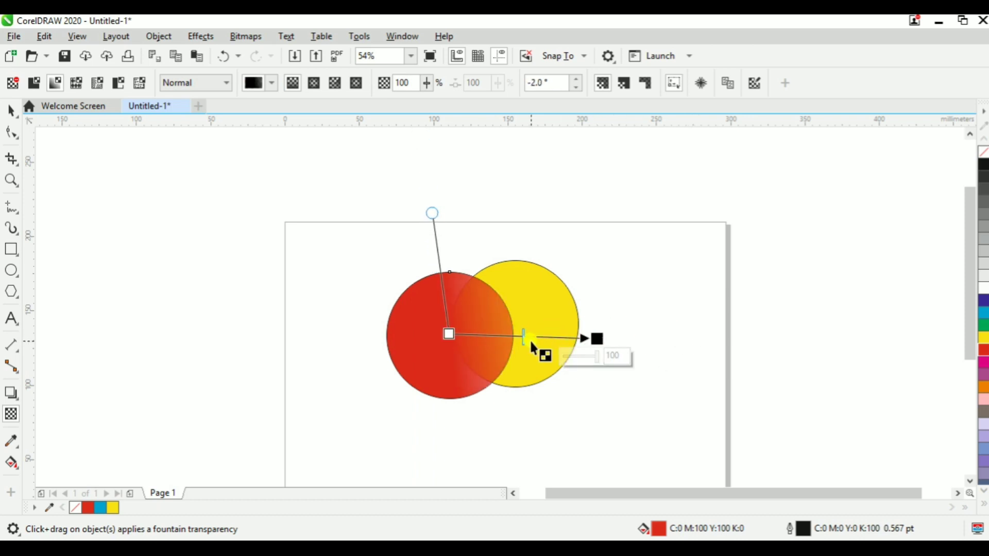
pyautogui.moveTo(528, 339); pyautogui.dragTo(508, 336)
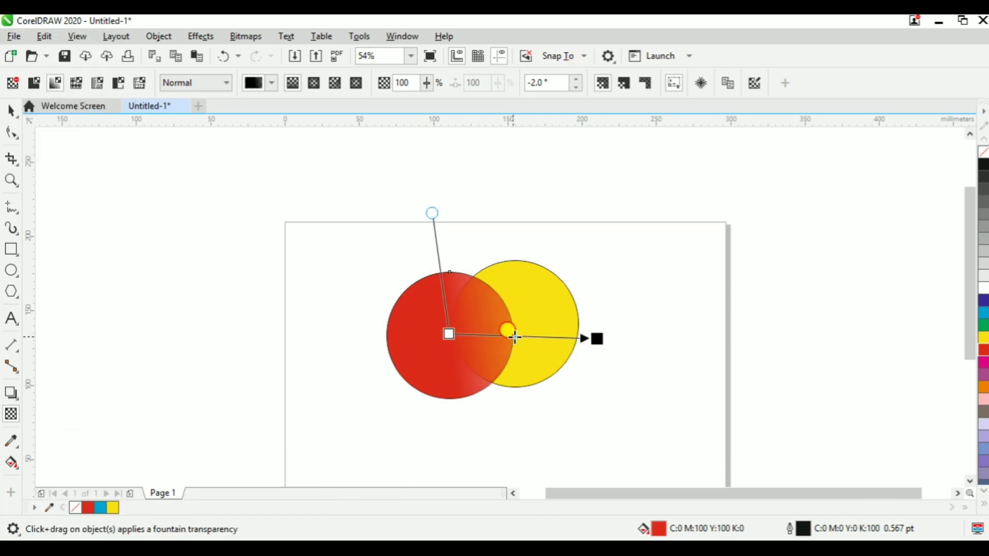
# Try the Saturation, Screen, Overlay, Subtract and Texturize merge modes on the red circle's transparency and return it to Normal
pyautogui.click(225, 85)
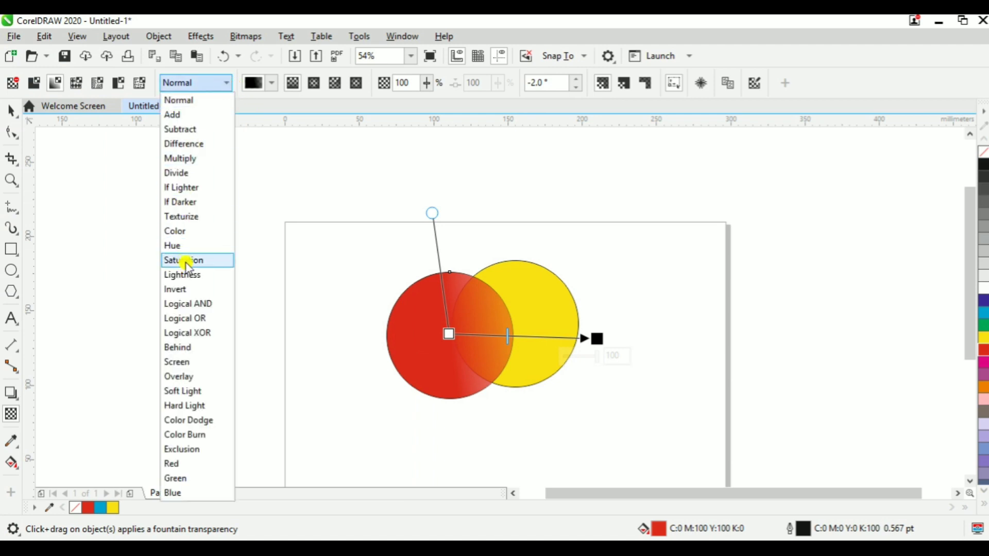
pyautogui.click(187, 262)
pyautogui.click(220, 82)
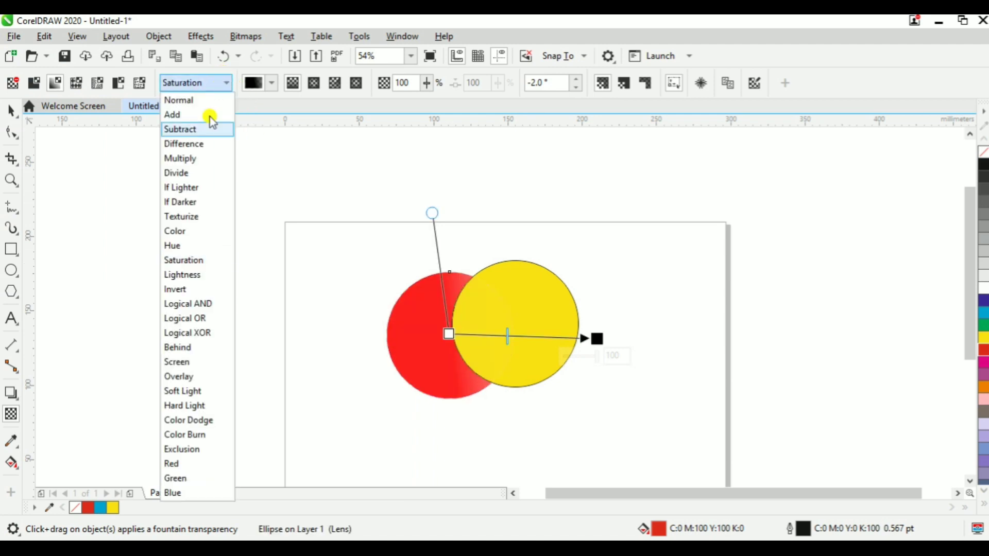
pyautogui.click(191, 360)
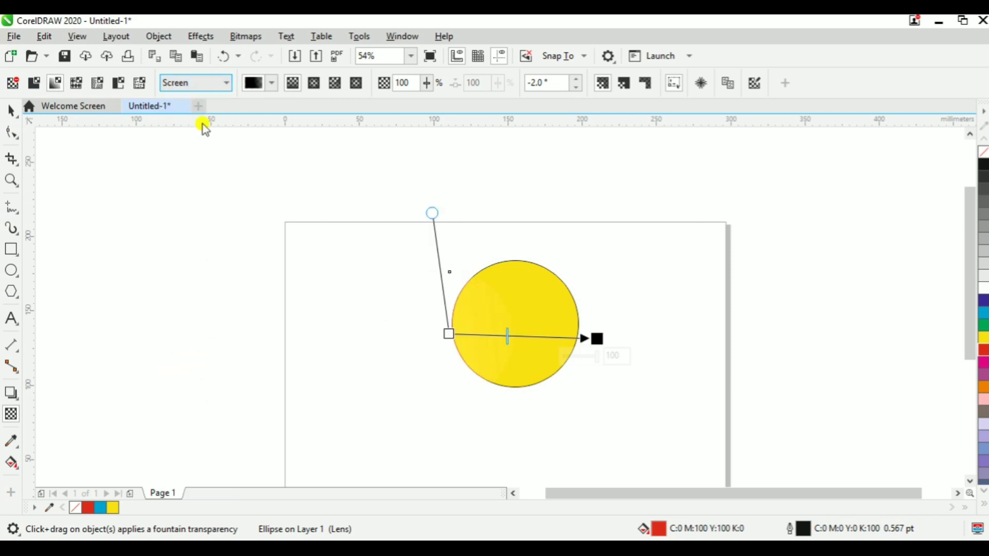
pyautogui.click(230, 88)
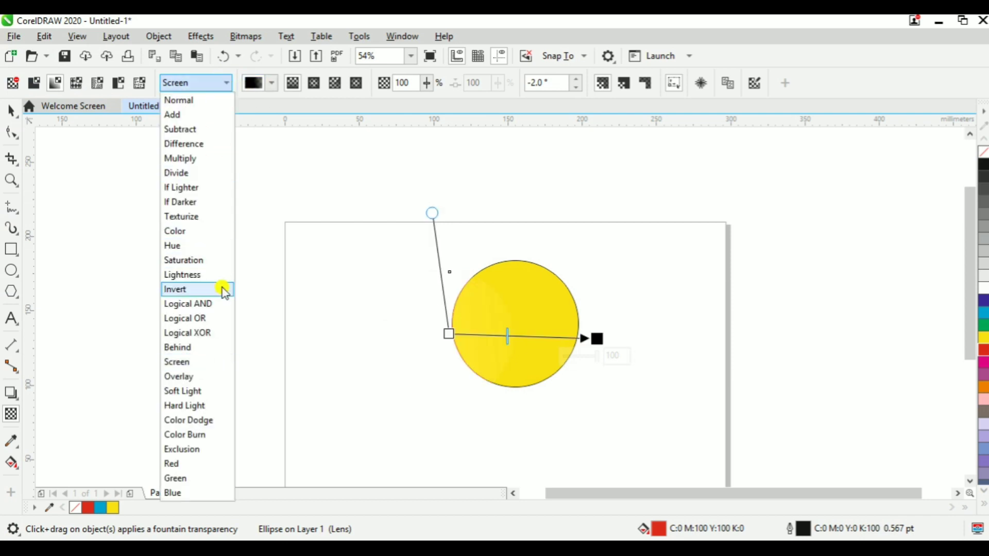
pyautogui.click(191, 376)
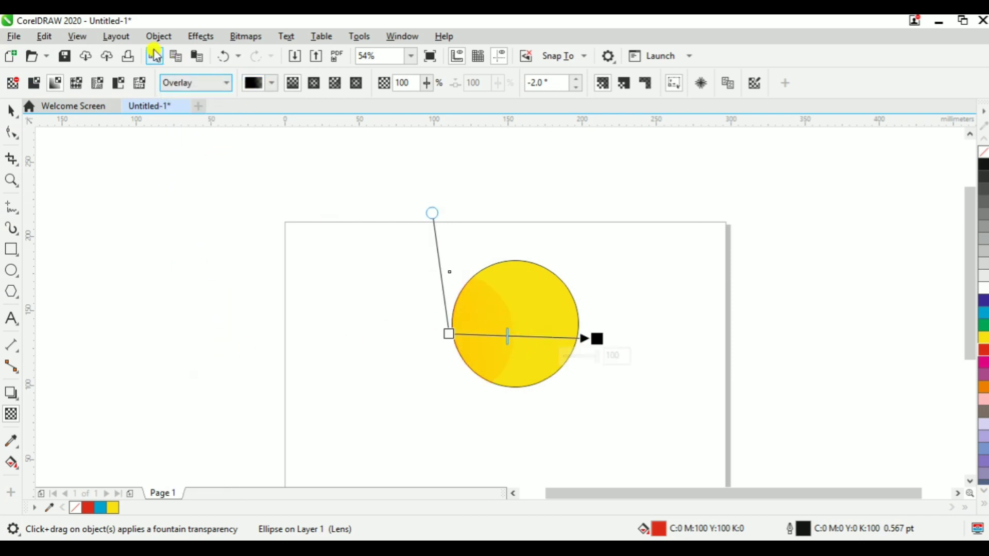
pyautogui.click(229, 83)
pyautogui.click(205, 130)
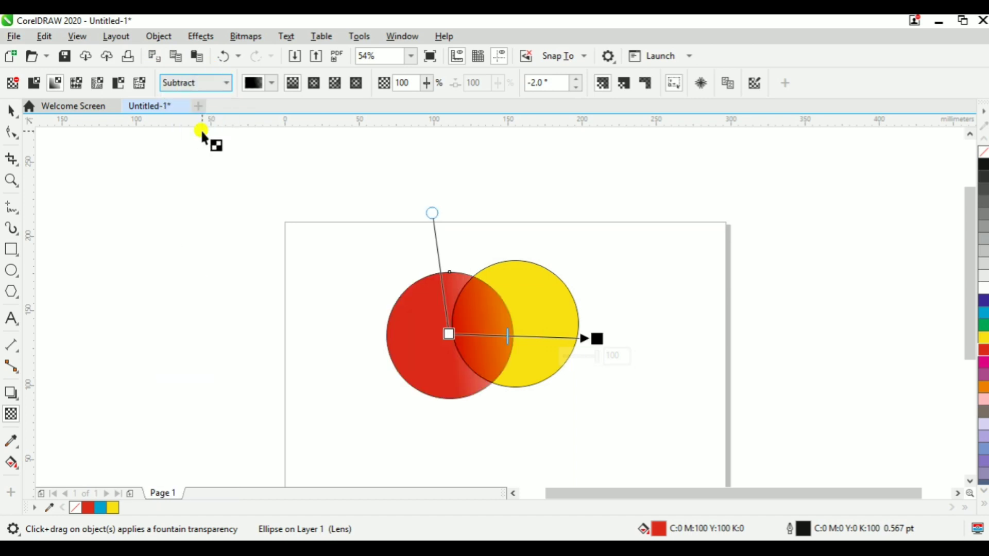
pyautogui.click(231, 85)
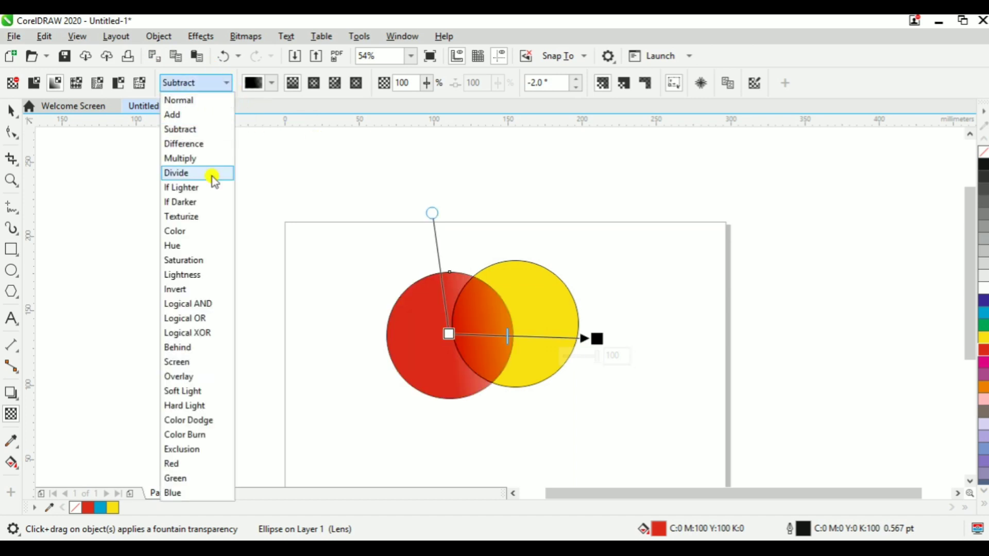
pyautogui.click(206, 219)
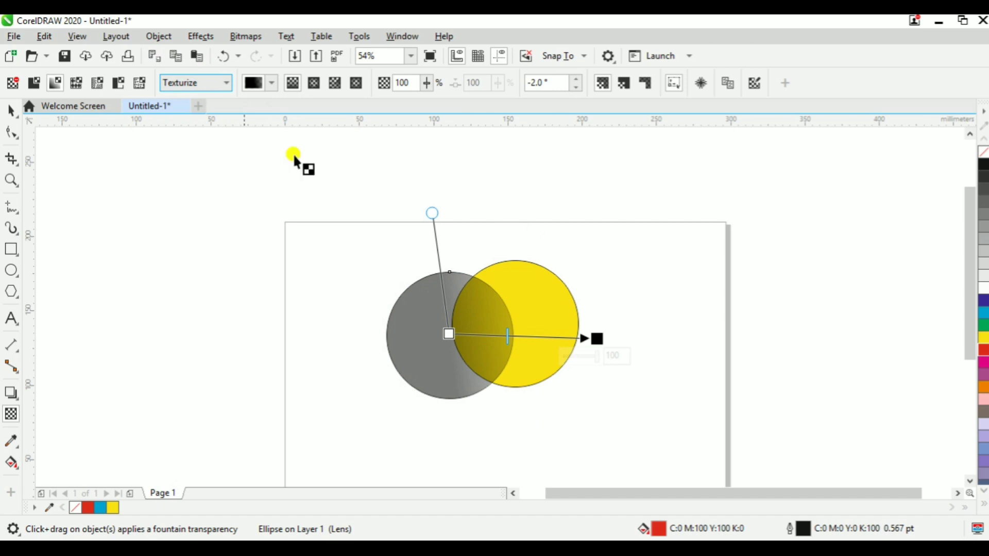
pyautogui.click(232, 91)
pyautogui.click(197, 98)
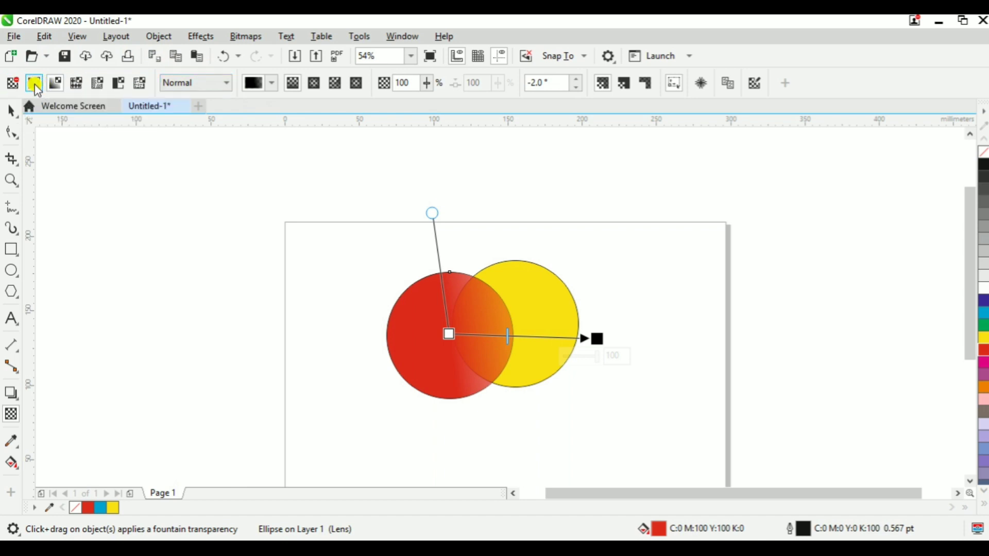
# Try a uniform transparency of 50 on the red circle and switch back to fountain transparency
pyautogui.click(35, 85)
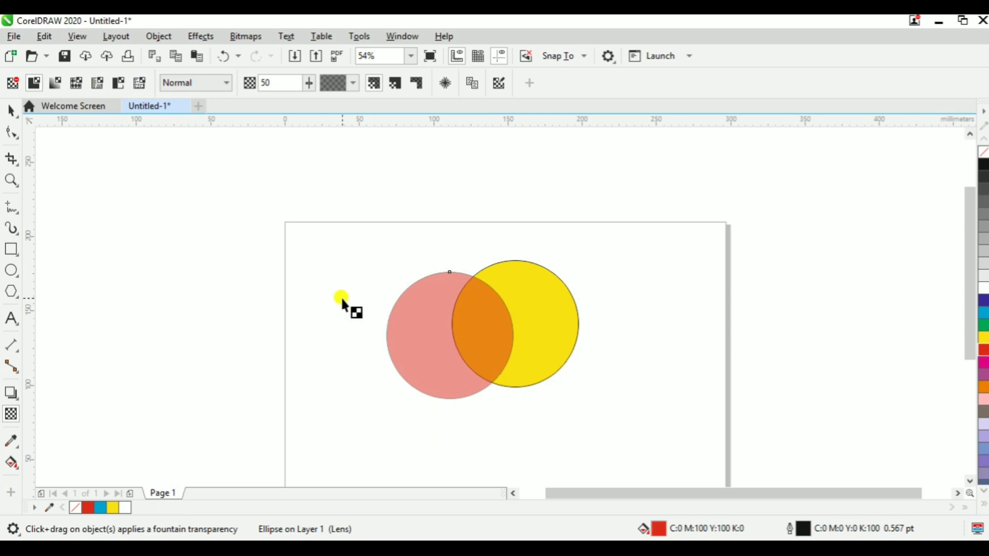
pyautogui.click(57, 84)
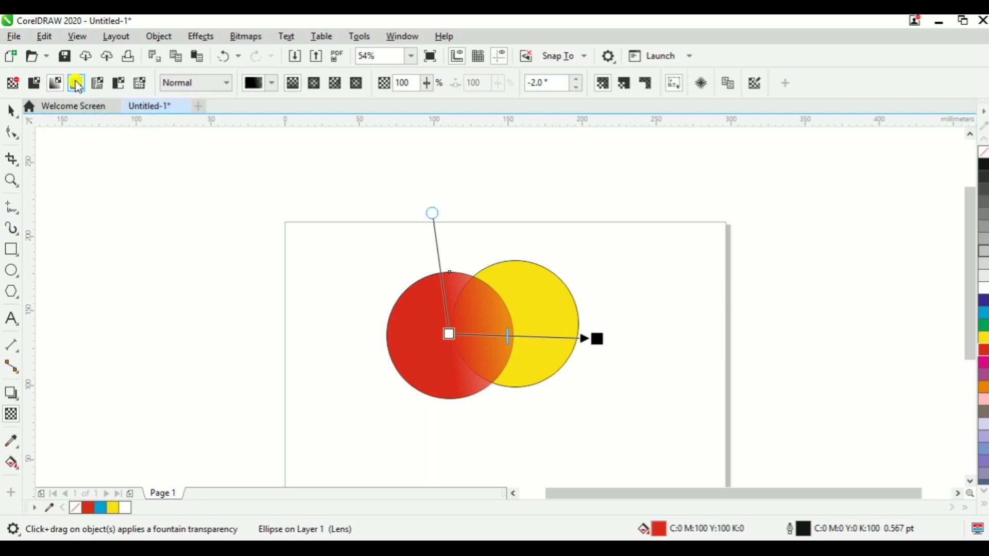
# Apply a vector pattern transparency to the red circle, resize its tile, and choose the dark dotted pattern from the presets
pyautogui.click(76, 83)
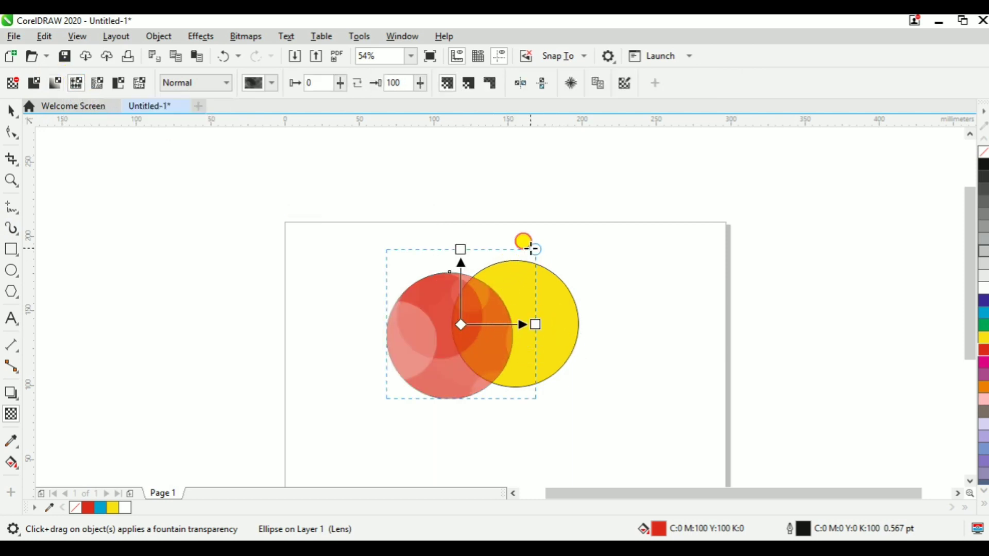
pyautogui.moveTo(531, 249); pyautogui.dragTo(509, 274)
pyautogui.click(269, 85)
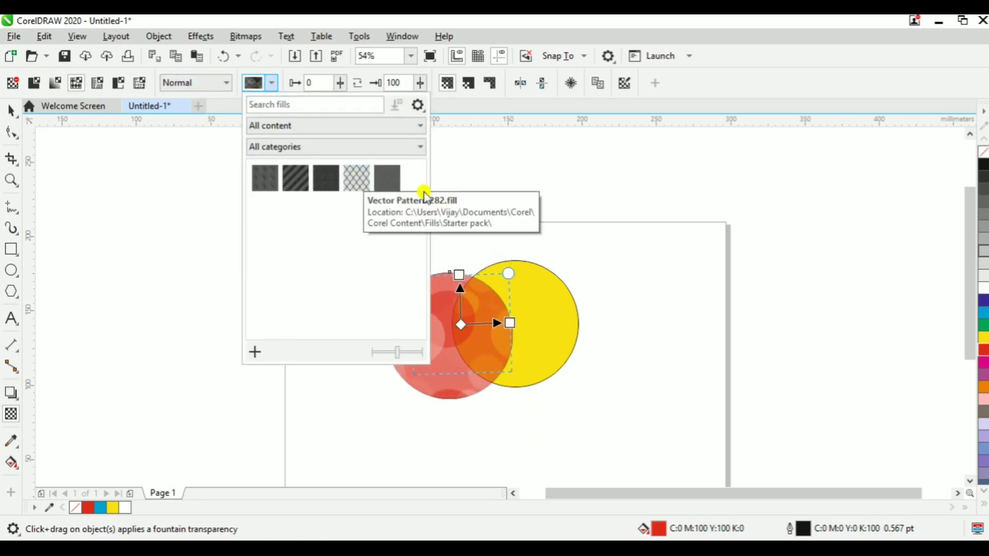
pyautogui.click(326, 178)
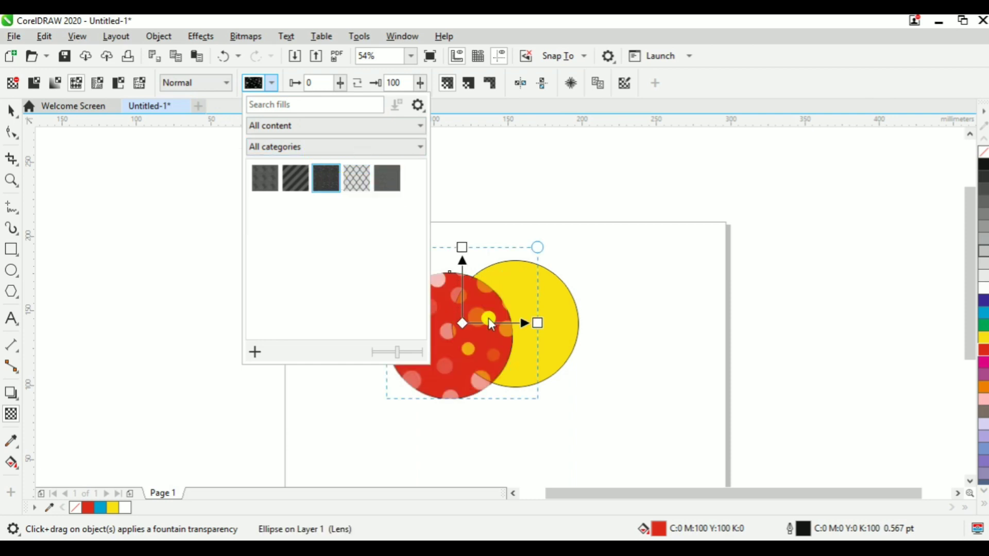
# Shrink and skew the dotted pattern's transparency tile on the red circle
pyautogui.click(482, 342)
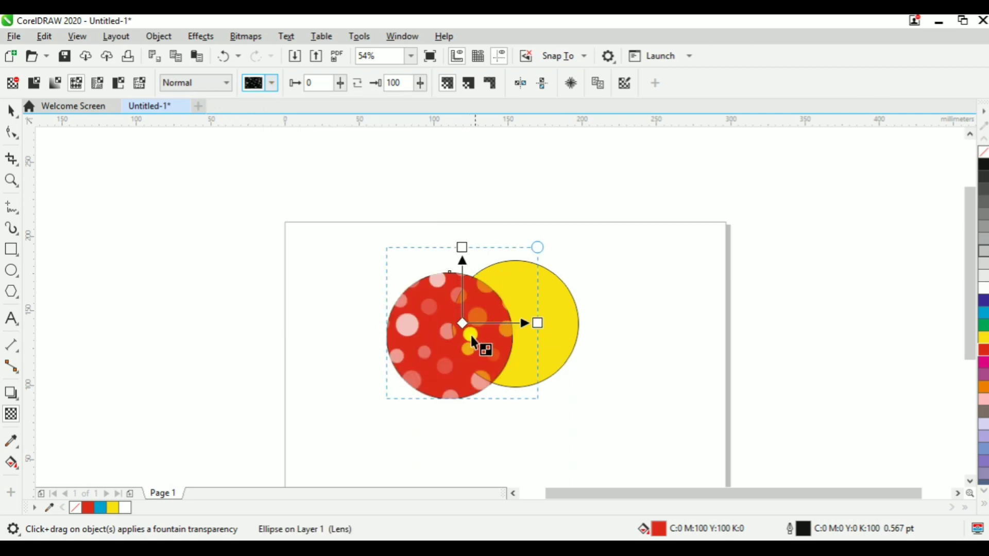
pyautogui.moveTo(535, 323)
pyautogui.mouseDown()
pyautogui.moveTo(521, 286)
pyautogui.moveTo(525, 322)
pyautogui.mouseUp()
pyautogui.moveTo(524, 242); pyautogui.dragTo(466, 265)
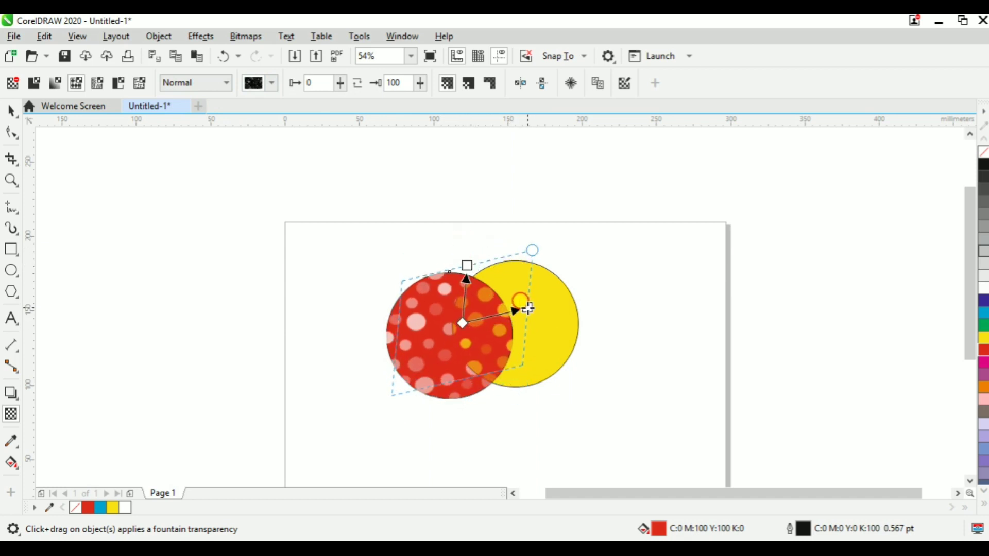
pyautogui.click(194, 85)
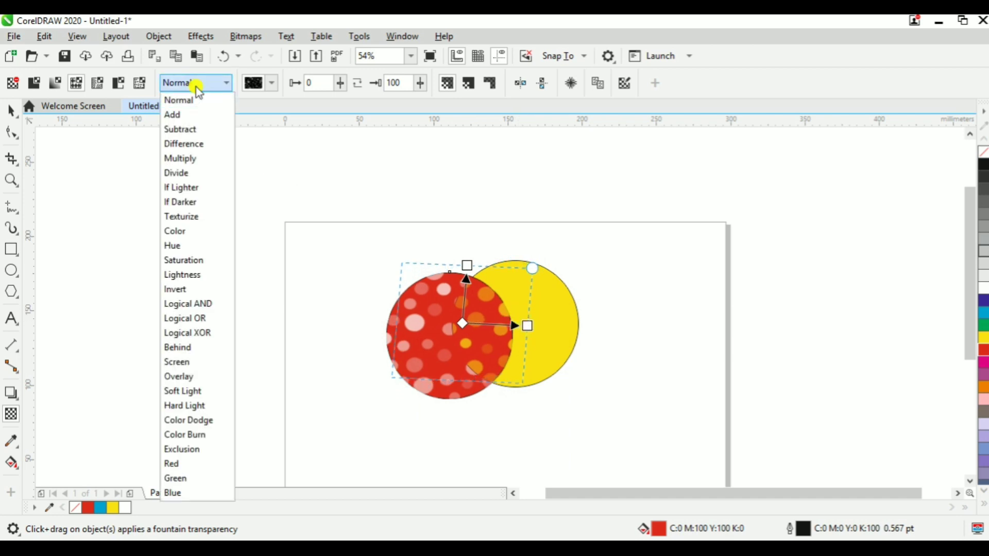
pyautogui.click(274, 86)
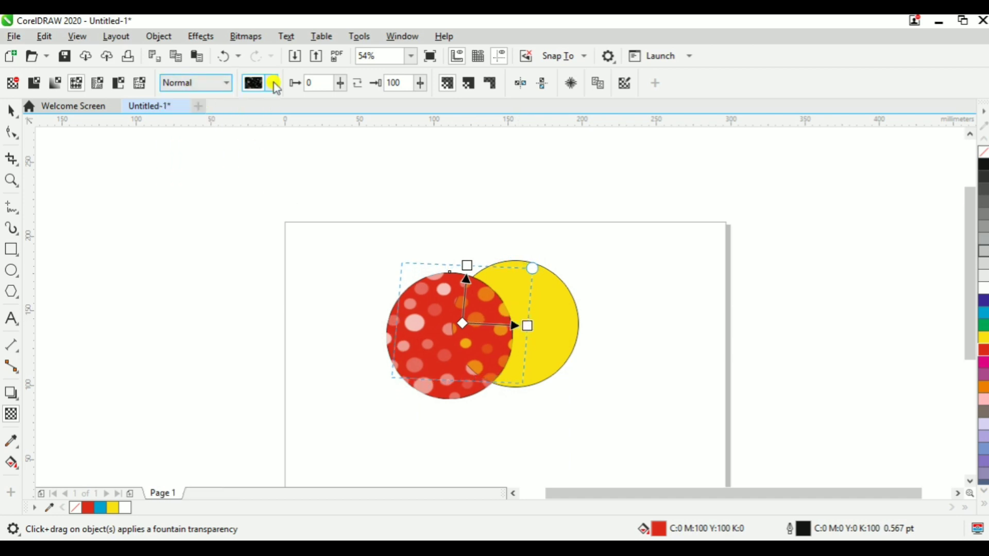
# Enlarge the pattern preset thumbnails and browse the Geometric, Metal and Abstract categories
pyautogui.click(274, 85)
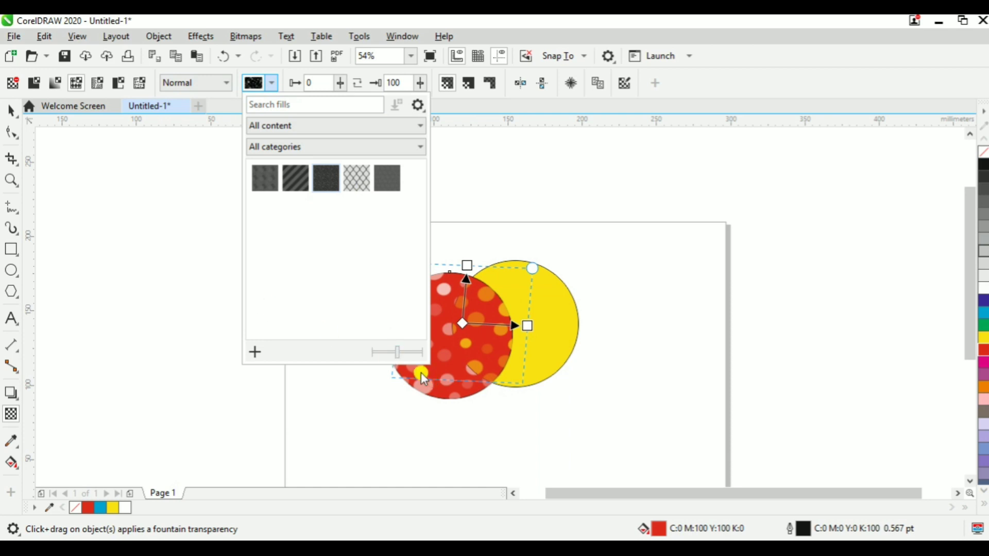
pyautogui.moveTo(398, 356)
pyautogui.mouseDown()
pyautogui.moveTo(418, 354)
pyautogui.moveTo(394, 355)
pyautogui.moveTo(413, 355)
pyautogui.moveTo(404, 353)
pyautogui.mouseUp()
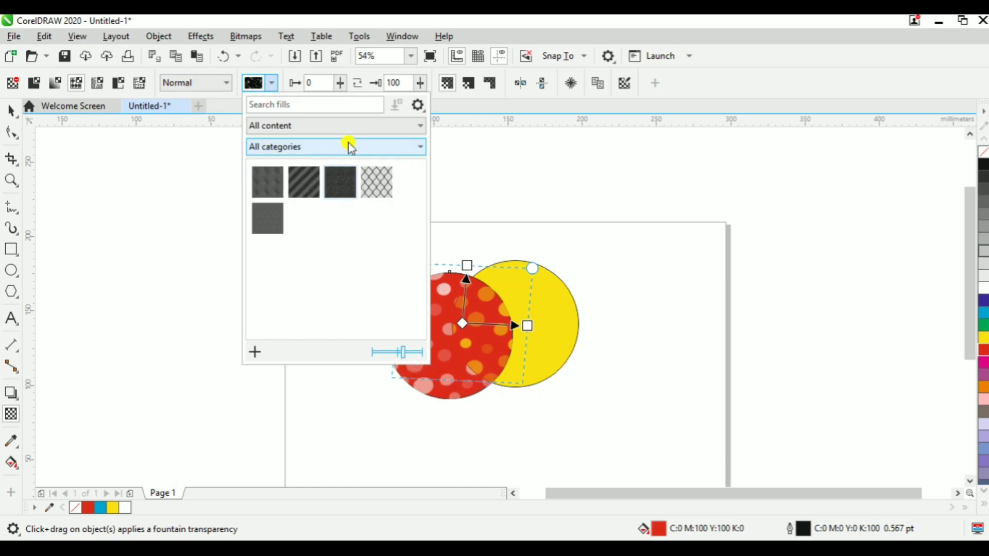
pyautogui.click(342, 125)
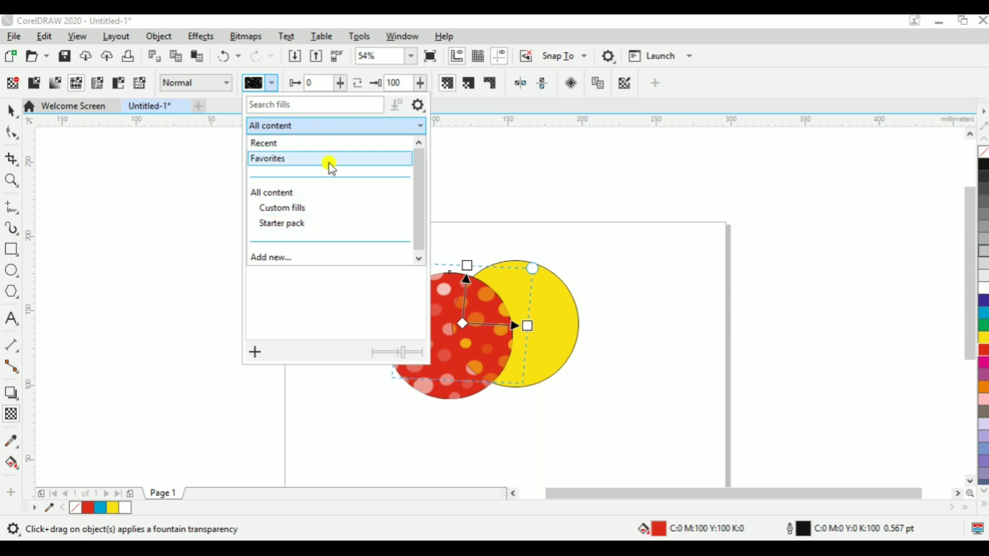
pyautogui.click(327, 225)
pyautogui.click(340, 149)
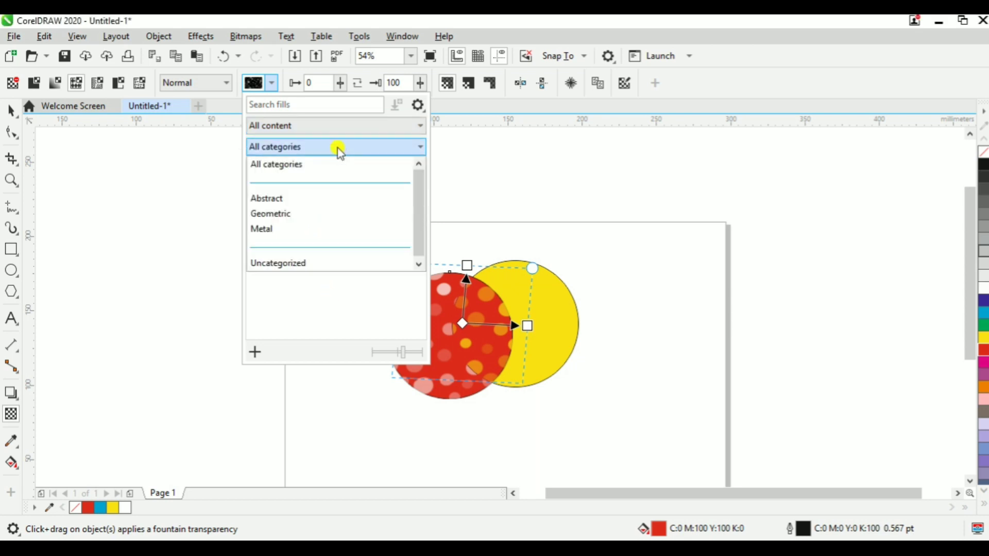
pyautogui.click(330, 213)
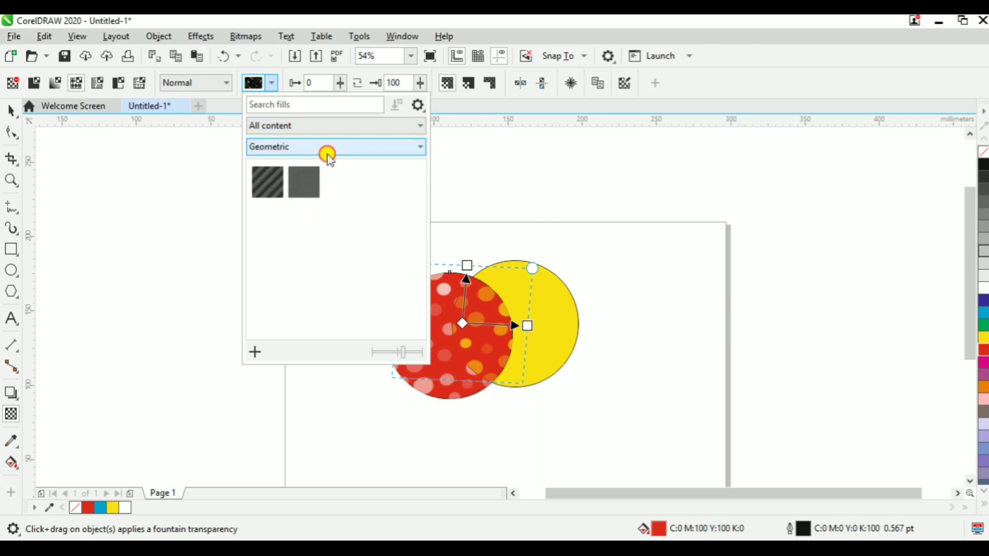
pyautogui.click(330, 155)
pyautogui.click(309, 226)
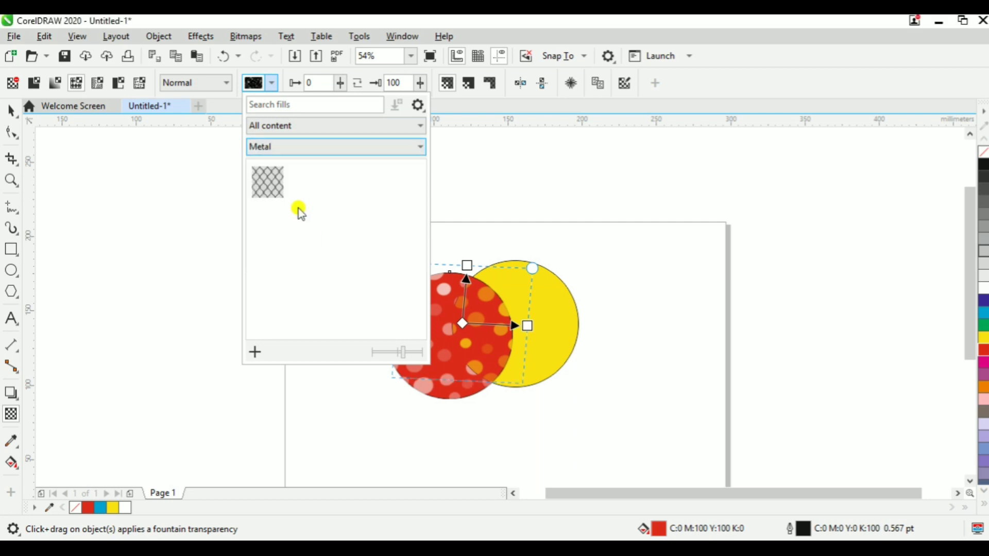
pyautogui.click(331, 149)
pyautogui.click(322, 198)
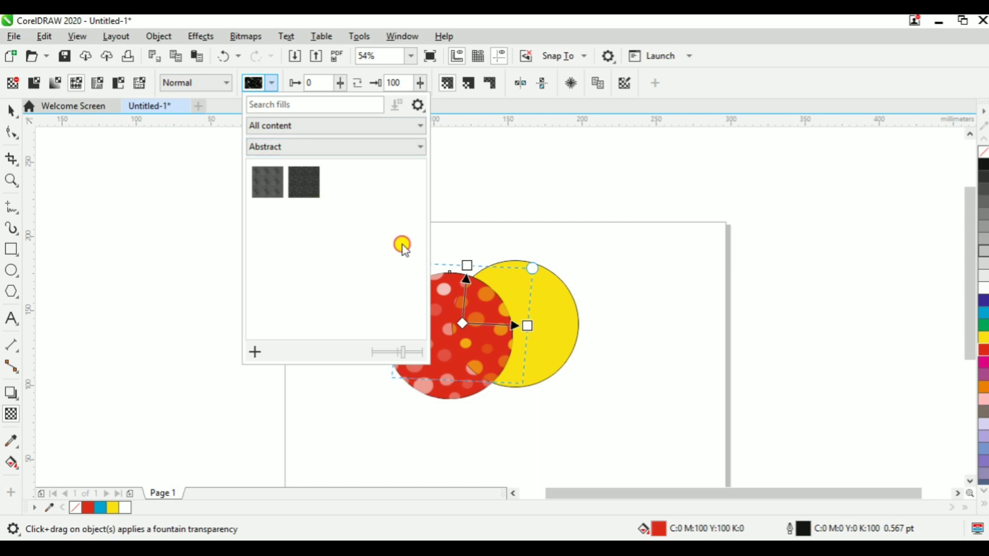
pyautogui.click(216, 172)
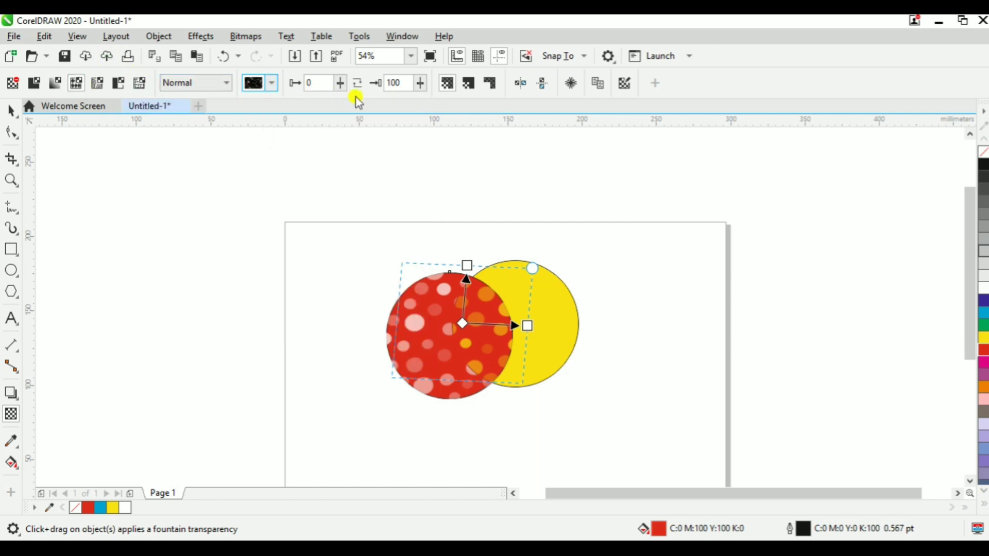
# Set the pattern's foreground transparency to 31 and background transparency to 68, and briefly try applying it to the fill only
pyautogui.moveTo(340, 83)
pyautogui.mouseDown()
pyautogui.moveTo(364, 83)
pyautogui.moveTo(329, 82)
pyautogui.mouseUp()
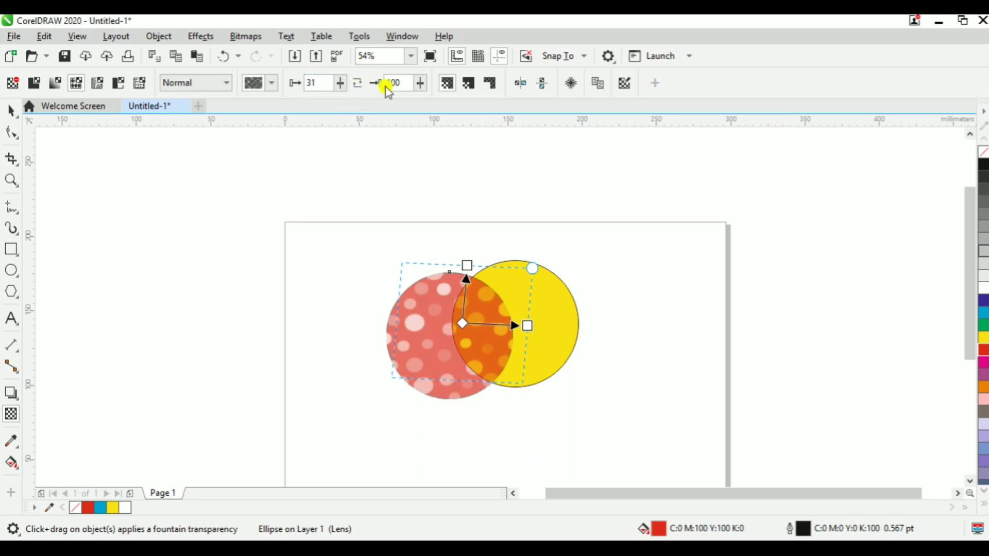
pyautogui.click(420, 83)
pyautogui.moveTo(441, 88); pyautogui.dragTo(389, 92)
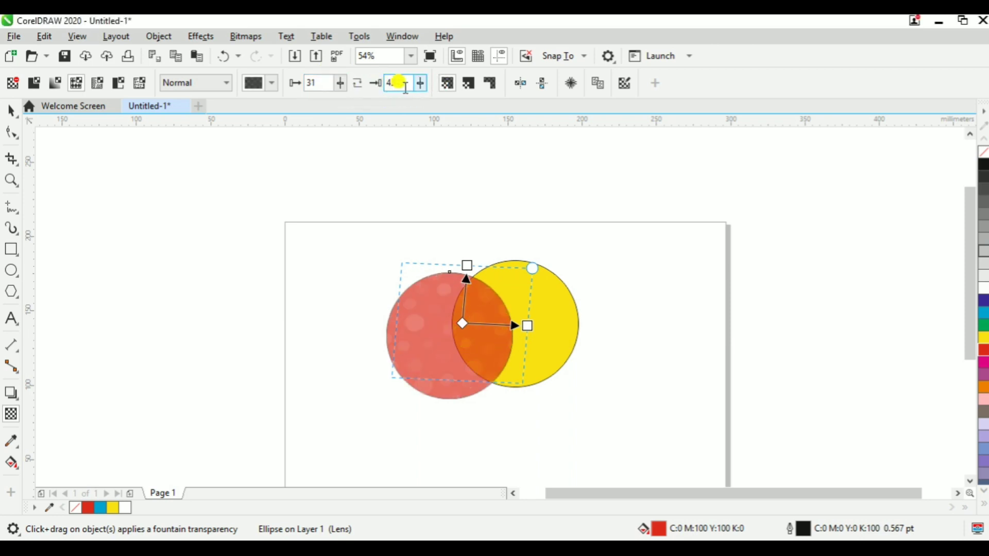
pyautogui.moveTo(419, 84); pyautogui.dragTo(436, 86)
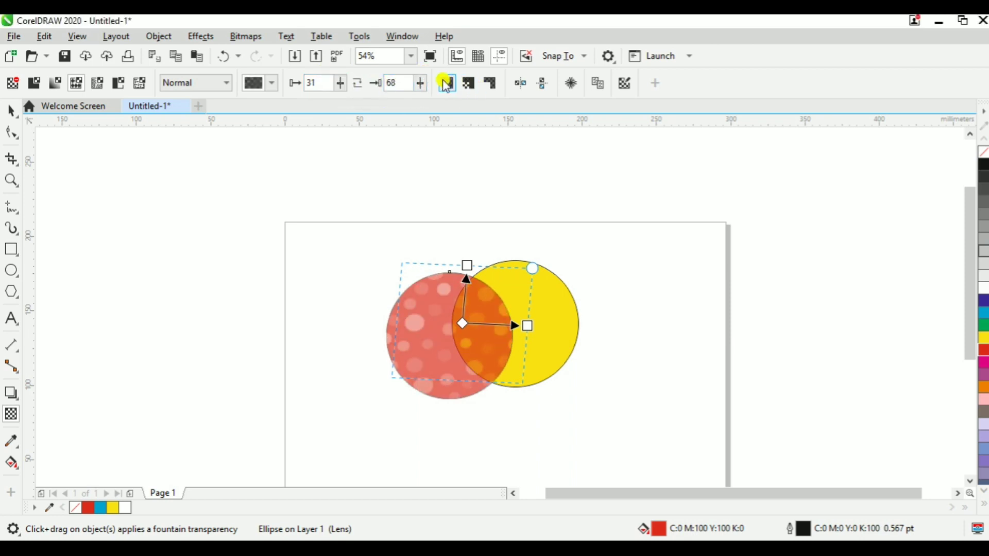
pyautogui.click(471, 85)
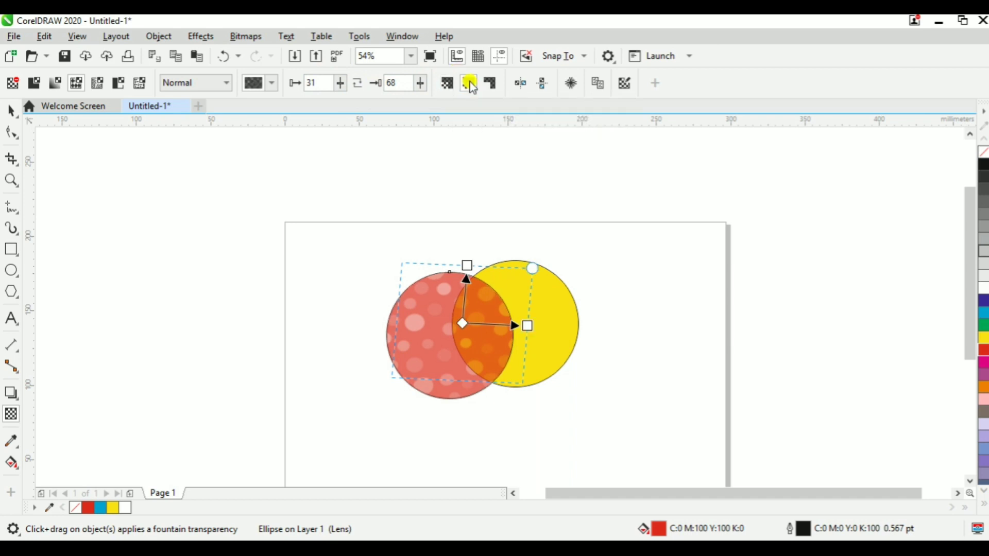
pyautogui.click(447, 84)
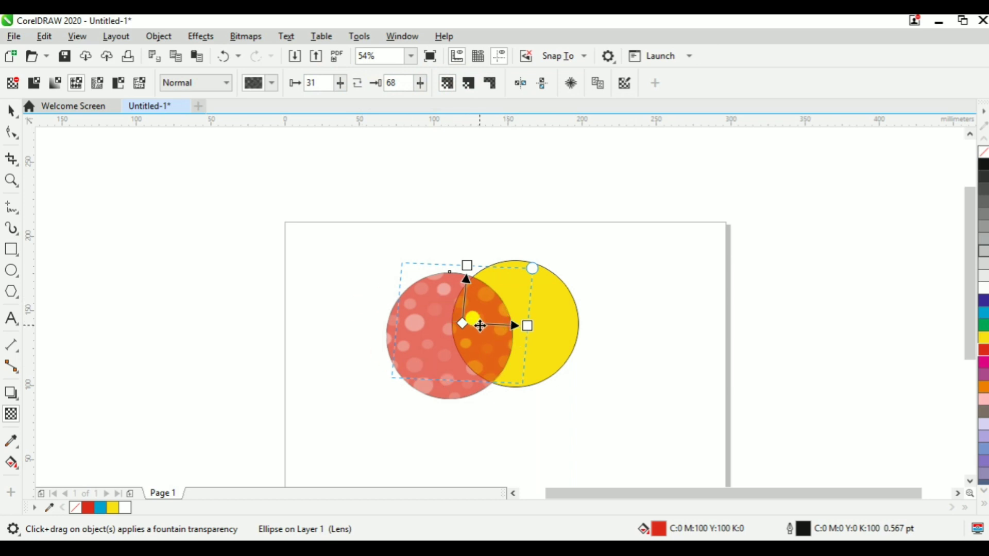
# Set the red circle's outline width to 12 pt
pyautogui.press('z')
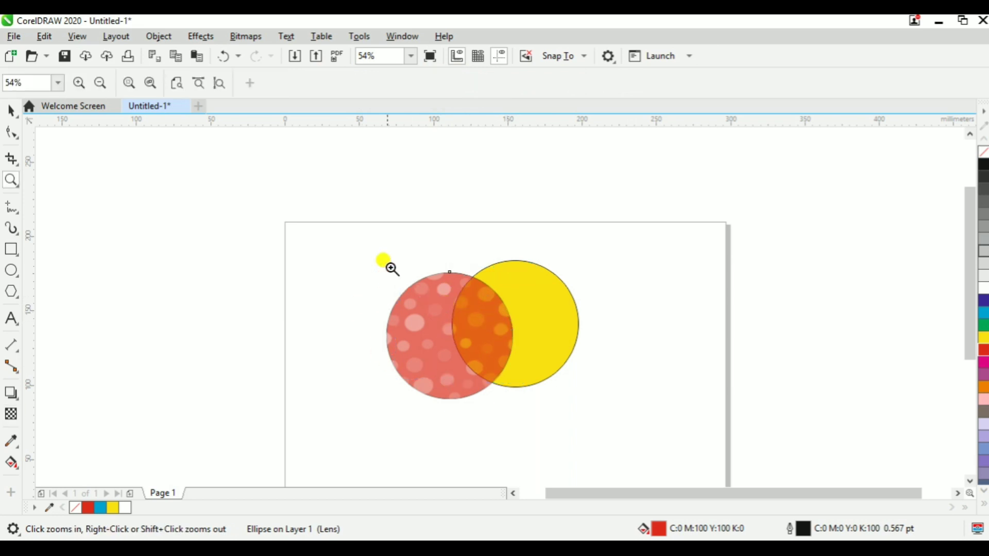
pyautogui.moveTo(387, 263); pyautogui.dragTo(539, 322)
pyautogui.press('space')
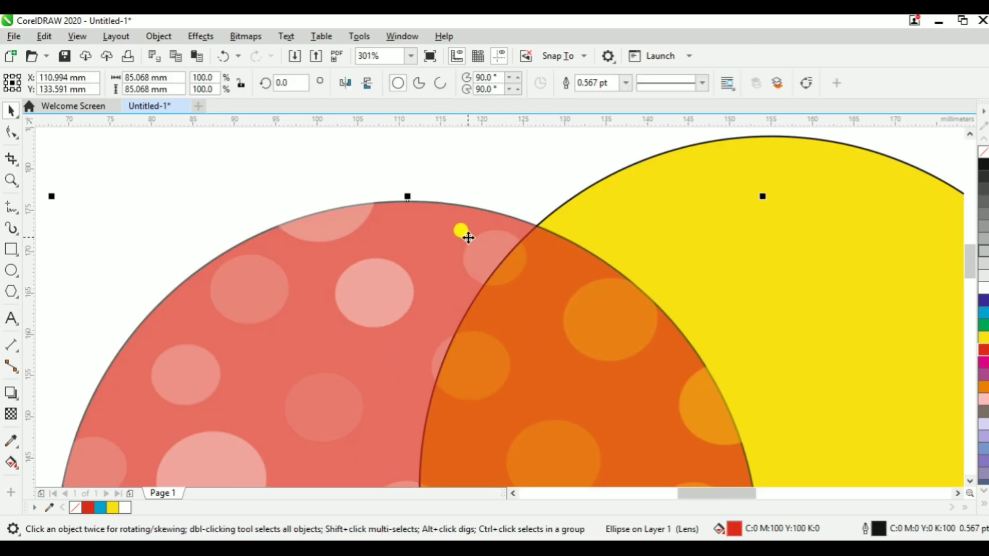
pyautogui.click(468, 236)
pyautogui.click(447, 262)
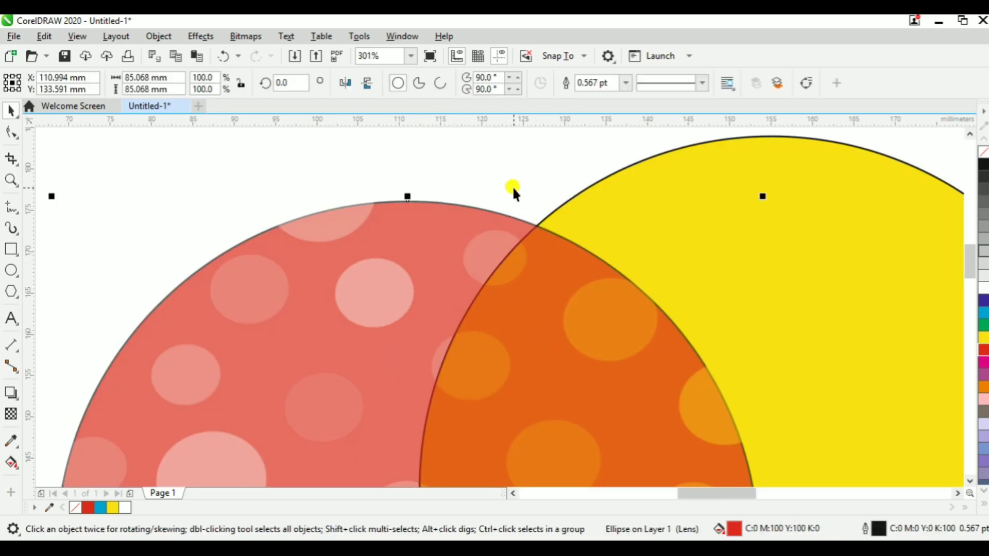
pyautogui.click(625, 88)
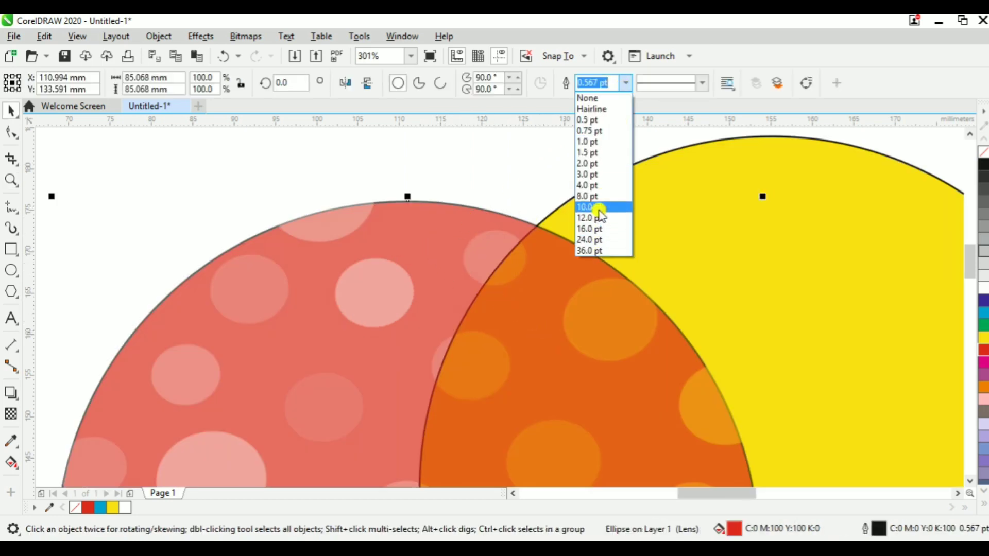
pyautogui.click(599, 218)
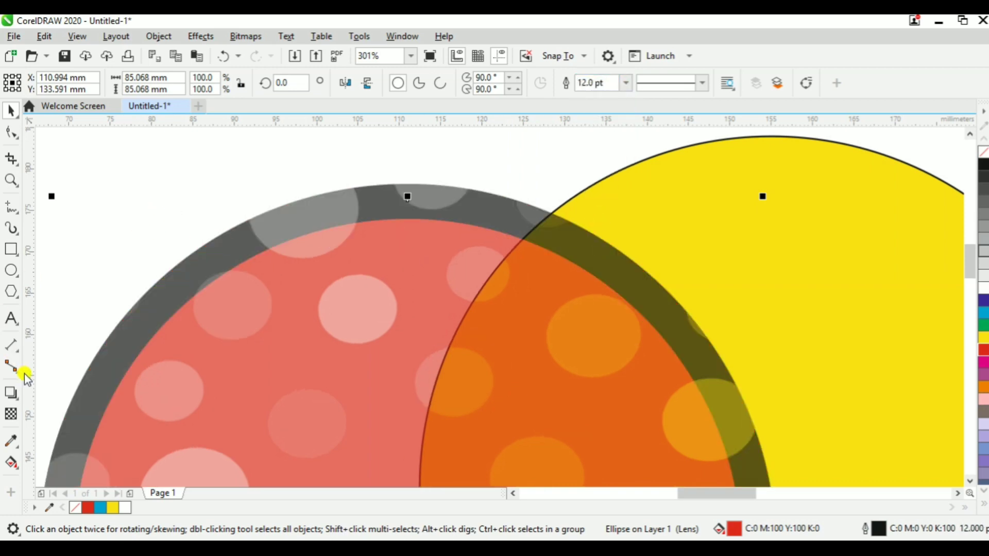
# Apply the red circle's transparency to its fill only, then switch it to the outline only
pyautogui.click(15, 414)
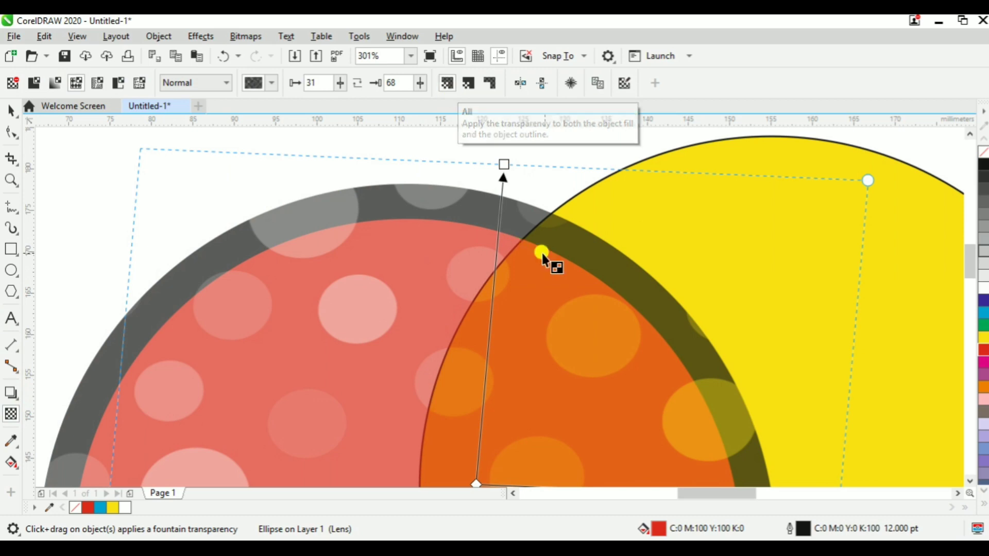
pyautogui.click(470, 84)
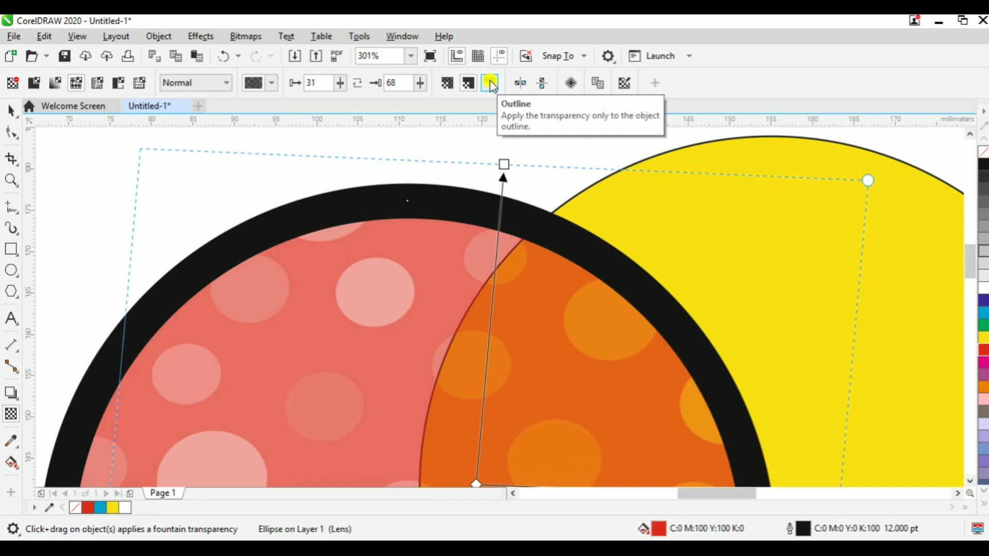
pyautogui.click(491, 83)
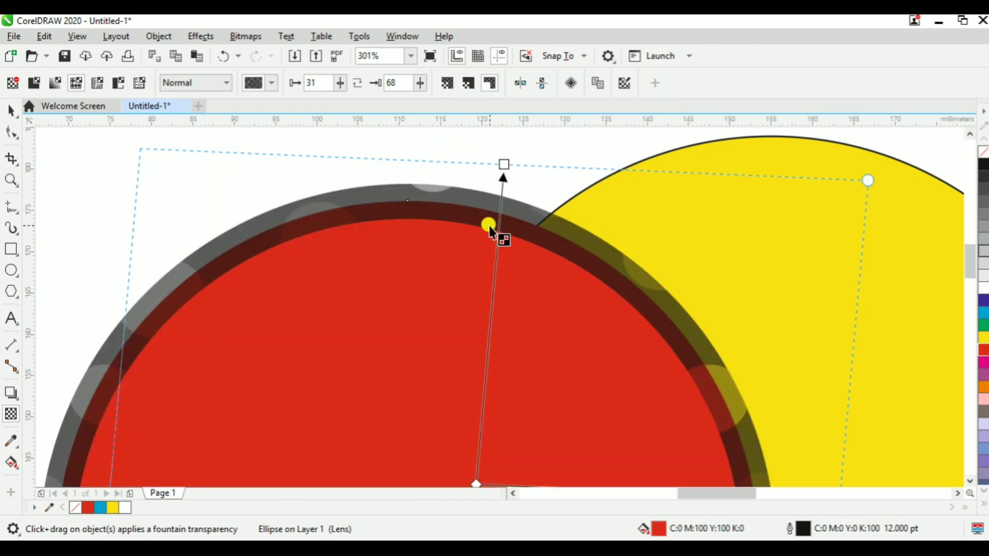
# Mirror the red circle's transparency tiles both horizontally and vertically
pyautogui.press('z')
pyautogui.rightClick(510, 283)
pyautogui.press('space')
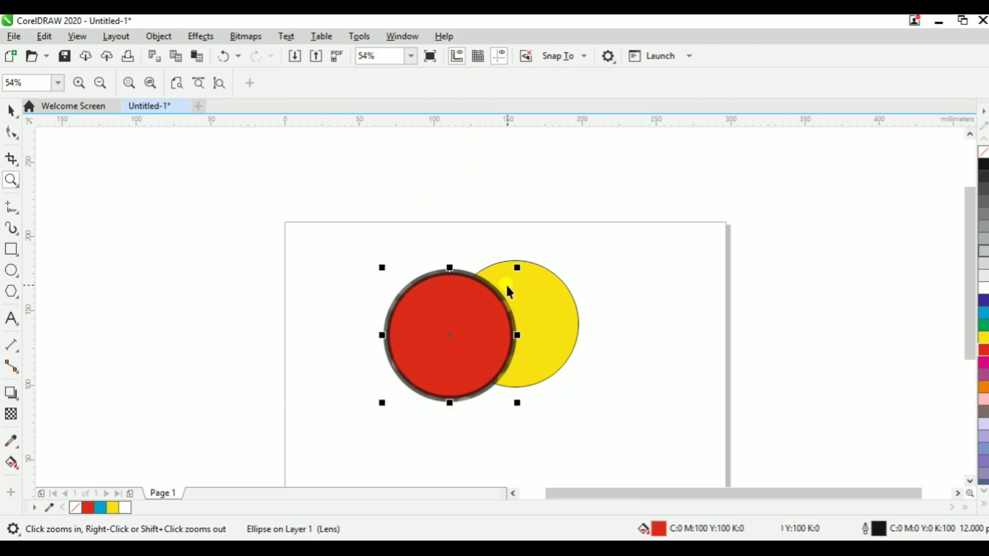
pyautogui.click(623, 307)
pyautogui.press('z')
pyautogui.moveTo(347, 227); pyautogui.dragTo(598, 379)
pyautogui.press('space')
pyautogui.click(407, 299)
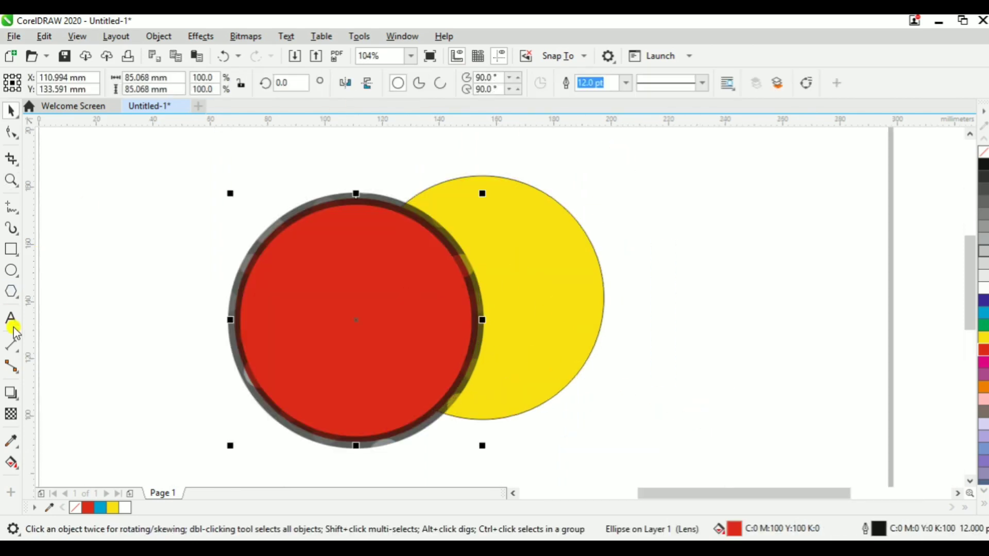
pyautogui.click(11, 413)
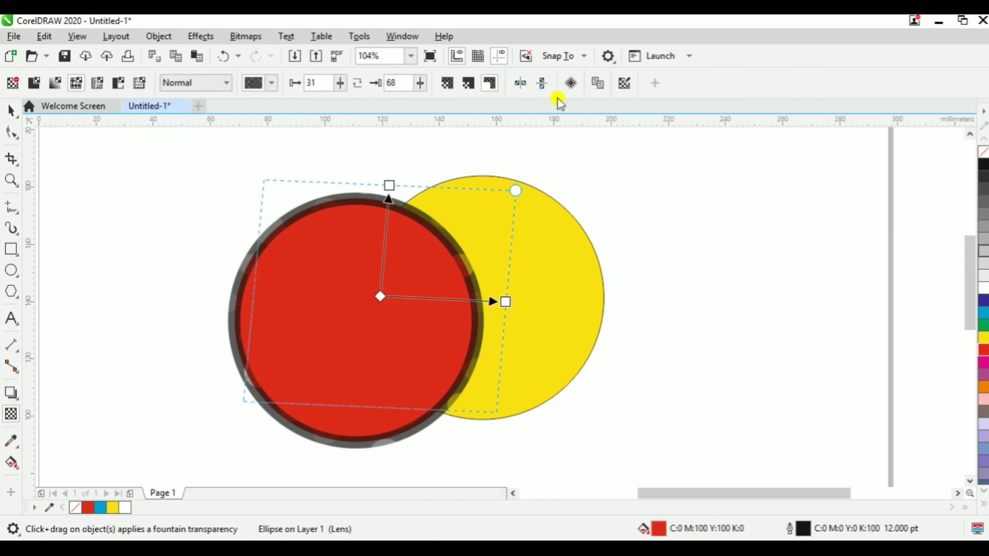
pyautogui.click(523, 84)
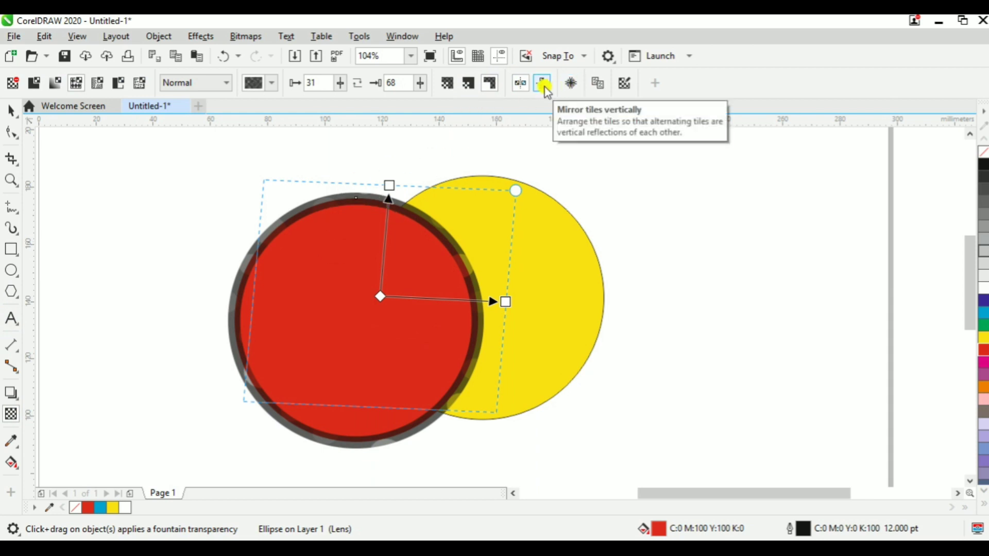
pyautogui.click(545, 88)
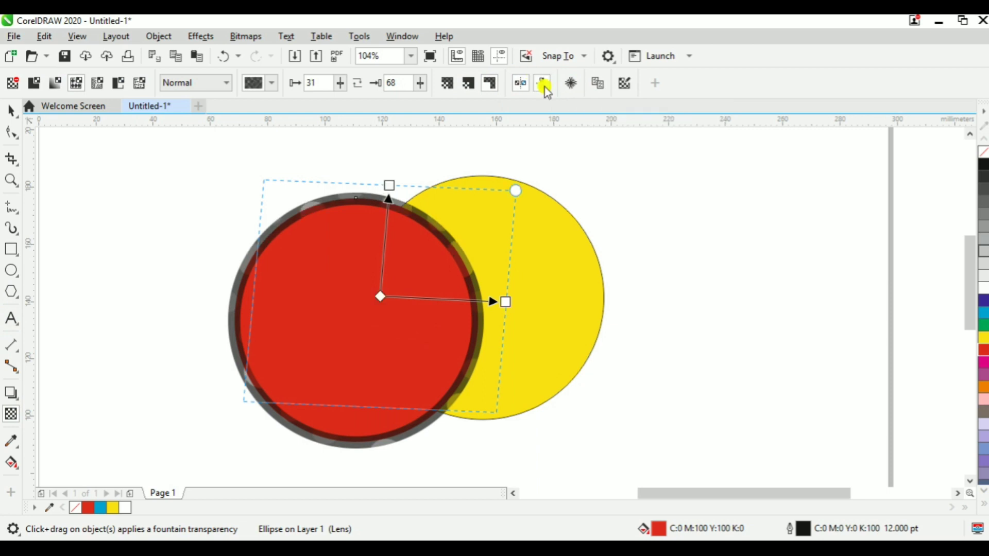
# Freeze the red circle's transparency and unfreeze it again
pyautogui.click(572, 84)
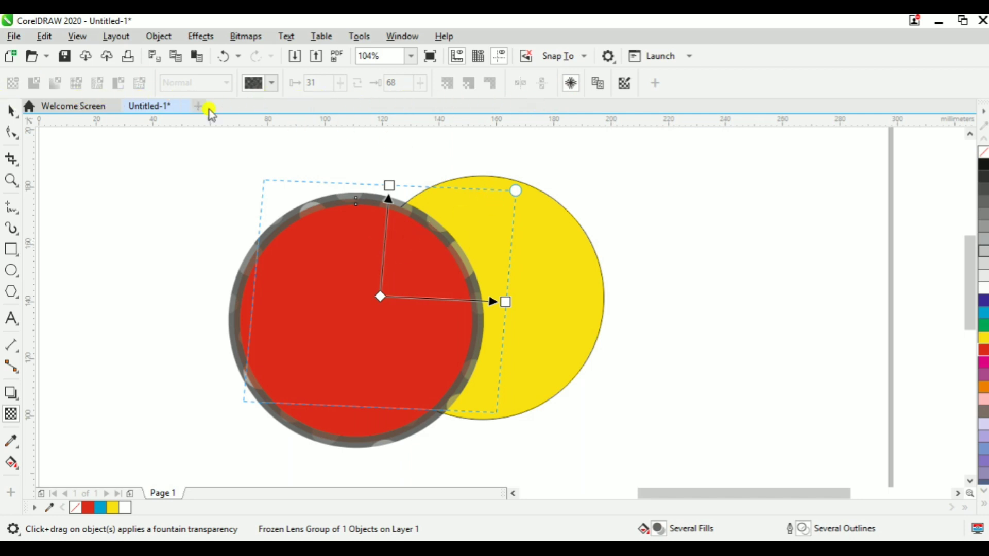
pyautogui.click(573, 85)
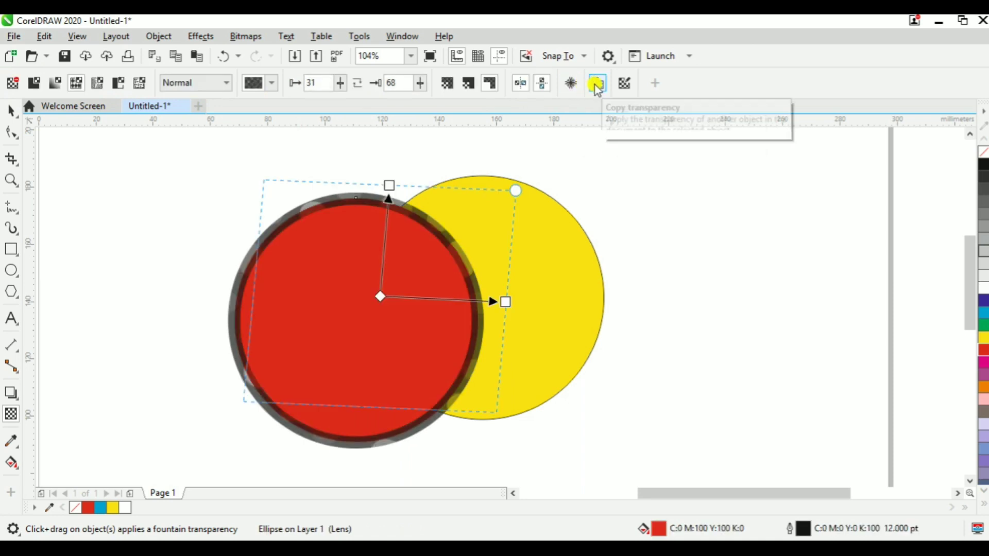
pyautogui.click(597, 85)
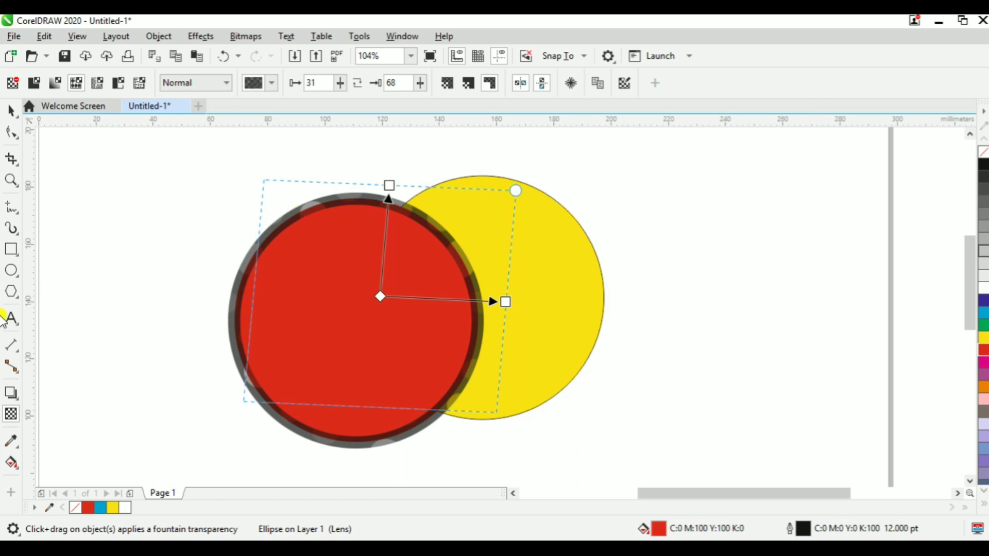
# Draw a blue-filled rectangle about 63 by 56 mm to the right of the circles, and reselect the red circle with the Transparency tool
pyautogui.click(11, 249)
pyautogui.moveTo(687, 220); pyautogui.dragTo(868, 380)
pyautogui.click(984, 302)
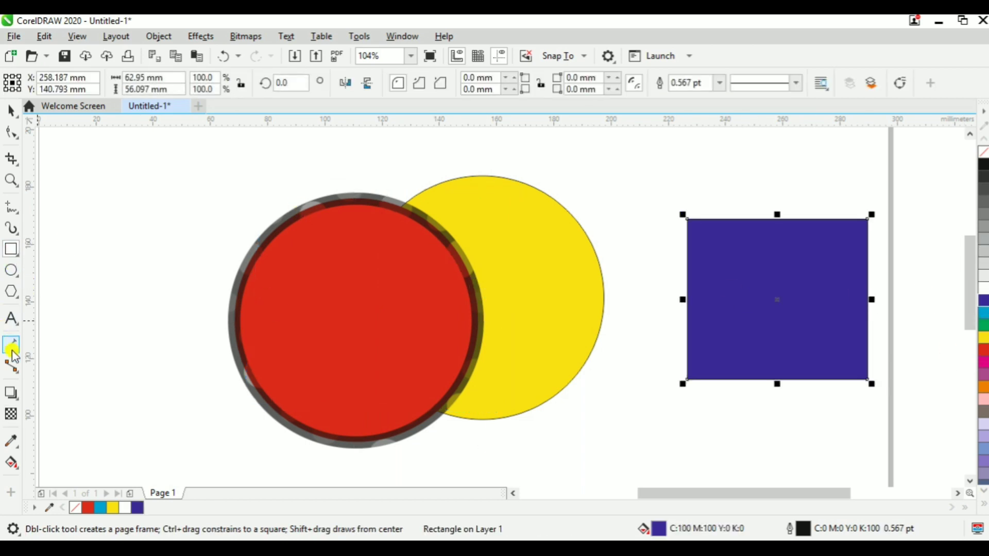
pyautogui.click(11, 414)
pyautogui.click(408, 301)
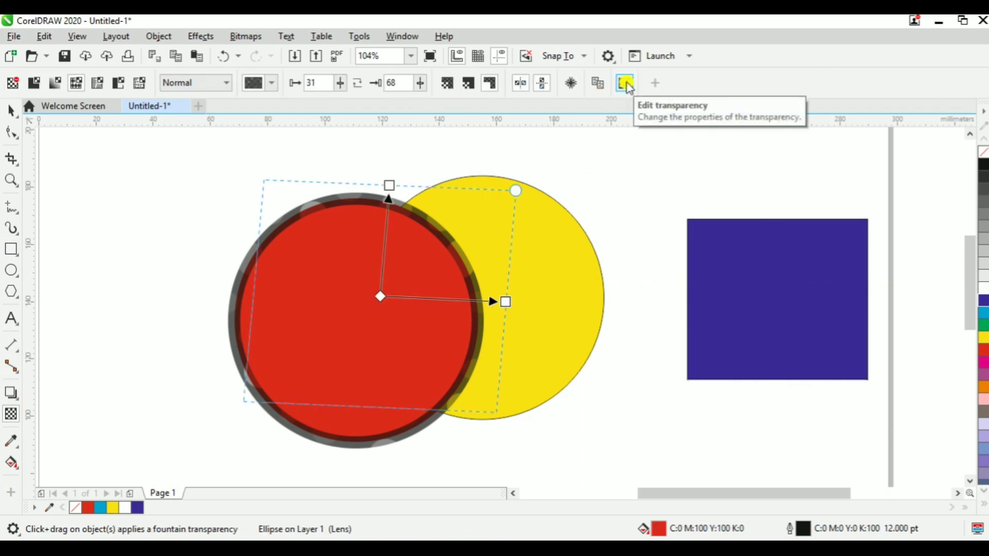
# Try to copy the blue rectangle's transparency onto the red circle
pyautogui.click(600, 83)
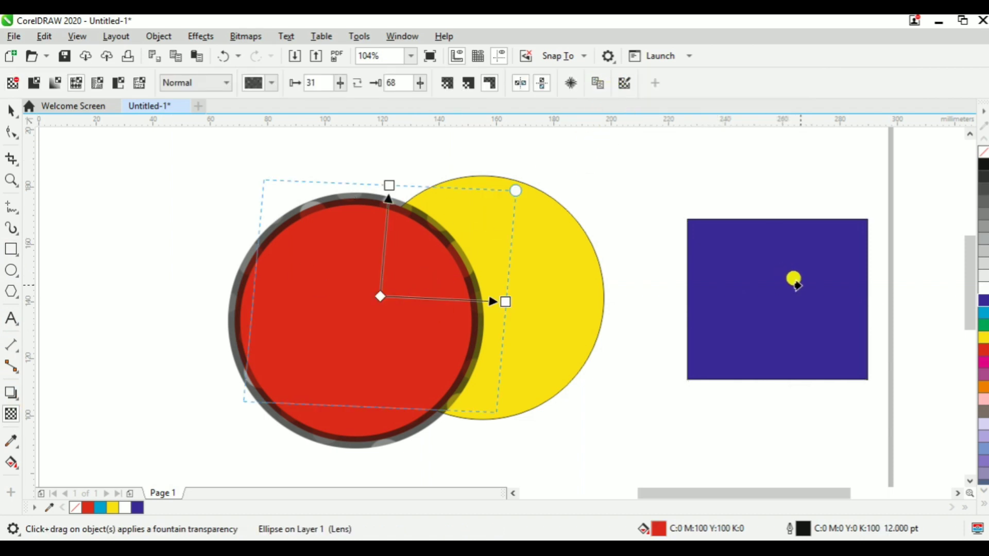
pyautogui.click(792, 278)
pyautogui.click(549, 331)
pyautogui.click(540, 331)
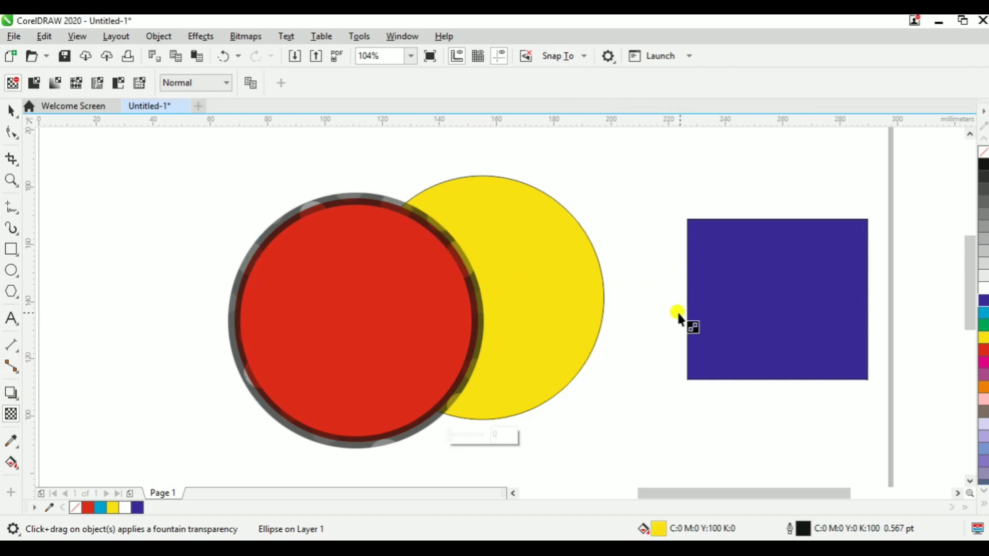
# Apply a linear fountain transparency to the blue rectangle, running from its middle out past its left edge at about -173.5°
pyautogui.click(735, 287)
pyautogui.moveTo(754, 287); pyautogui.dragTo(646, 297)
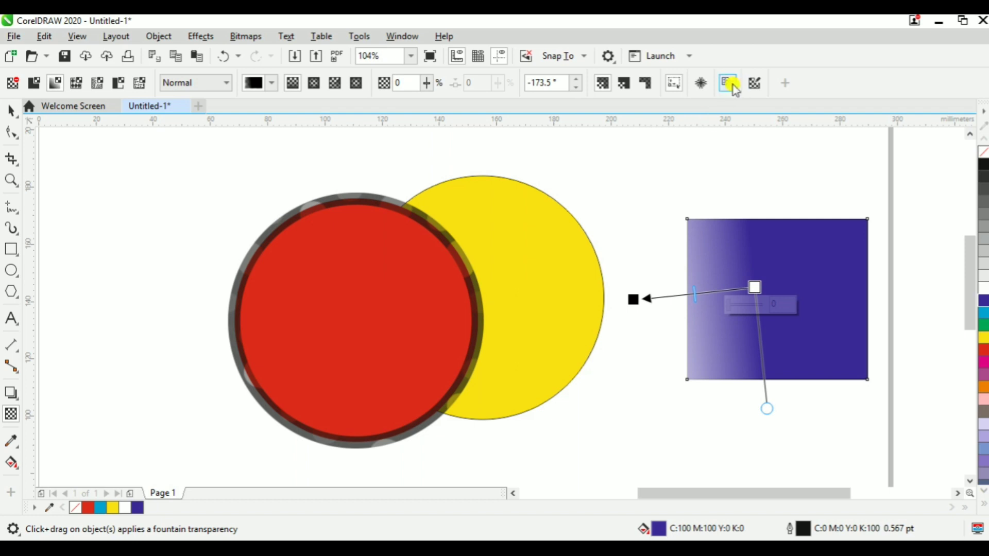
# Copy the blue rectangle's fountain transparency onto the red circle
pyautogui.press('space')
pyautogui.click(332, 325)
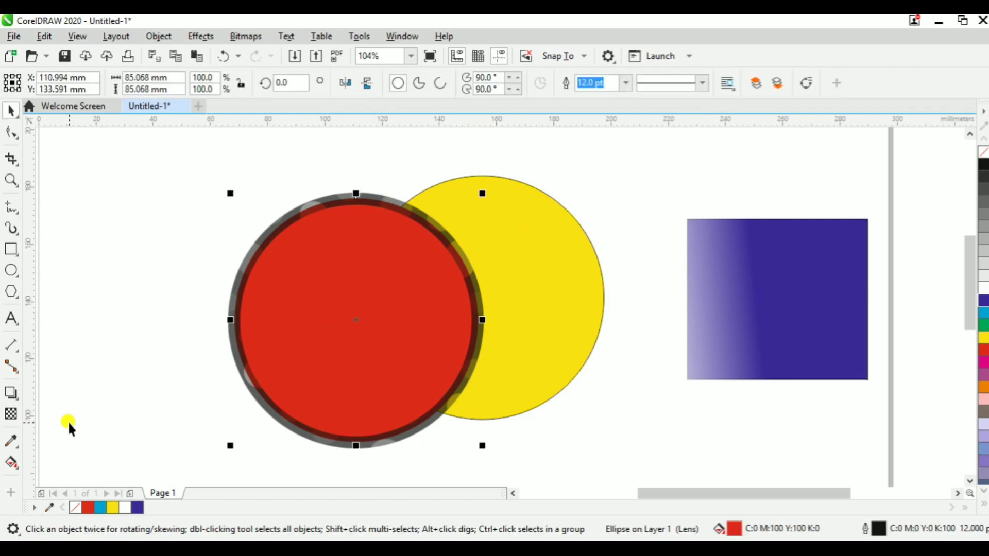
pyautogui.click(11, 414)
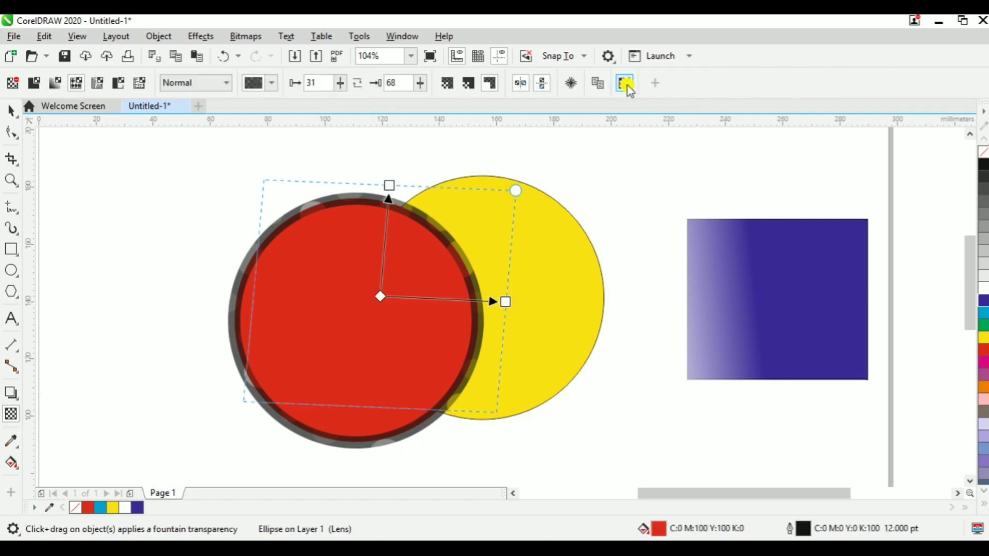
pyautogui.click(598, 83)
pyautogui.click(748, 248)
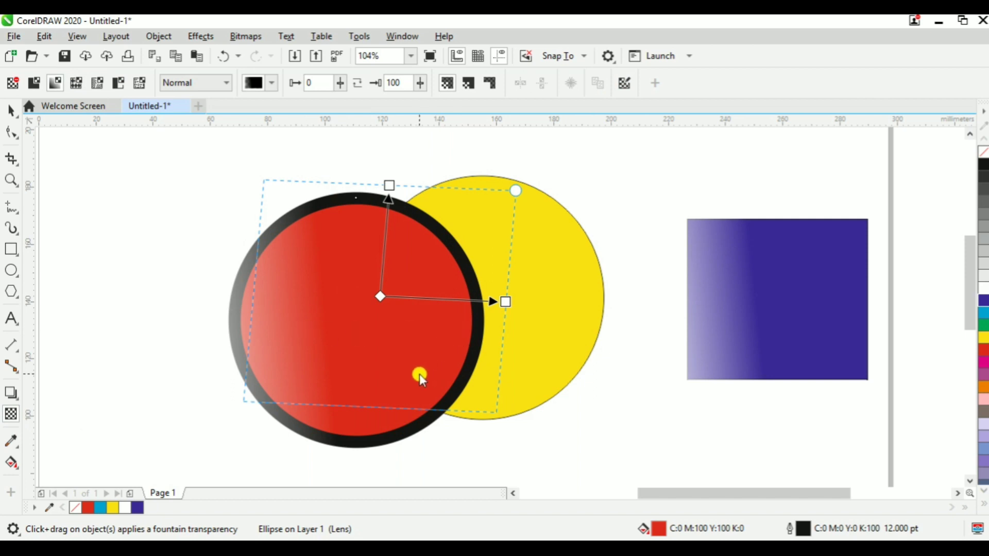
pyautogui.click(558, 401)
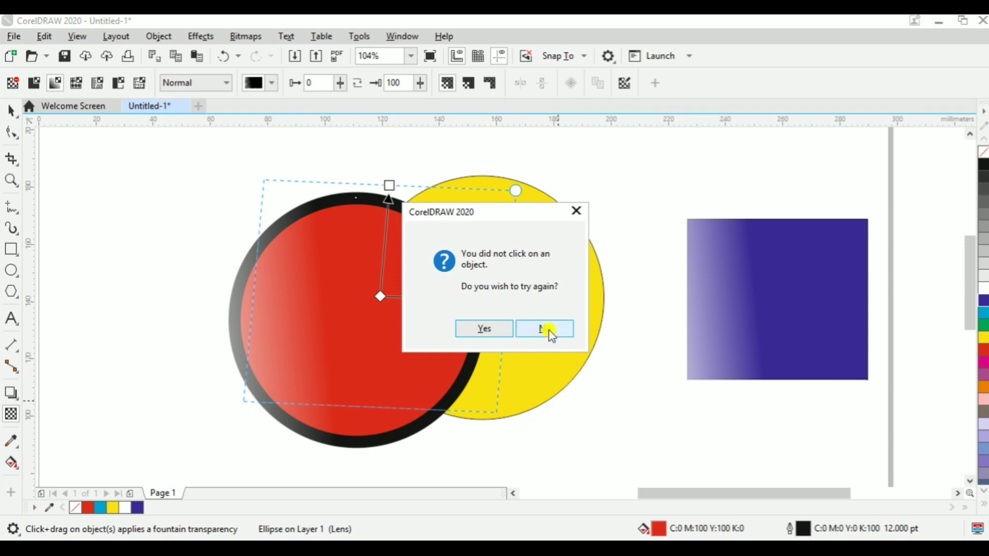
pyautogui.click(576, 212)
pyautogui.click(600, 357)
pyautogui.press('Escape')
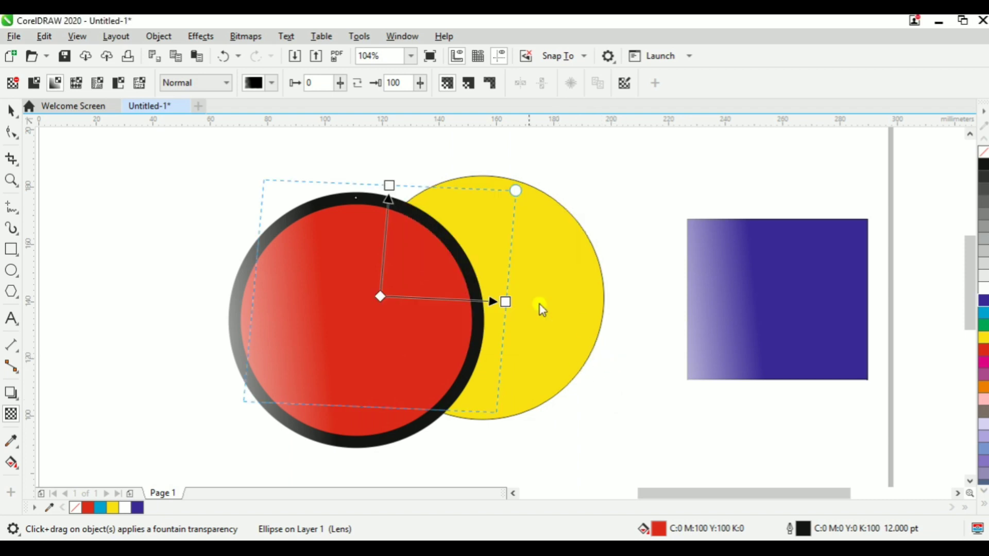
pyautogui.click(534, 439)
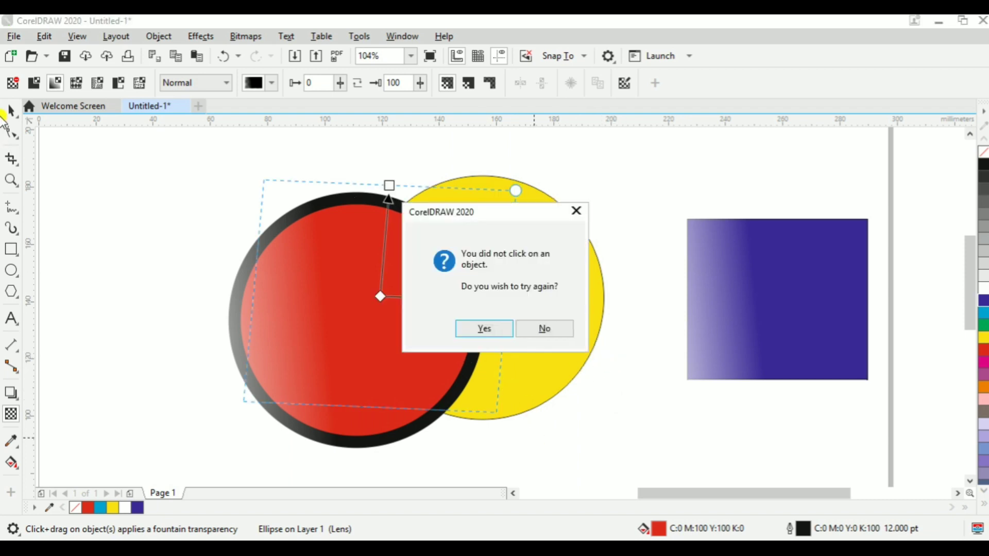
pyautogui.click(487, 332)
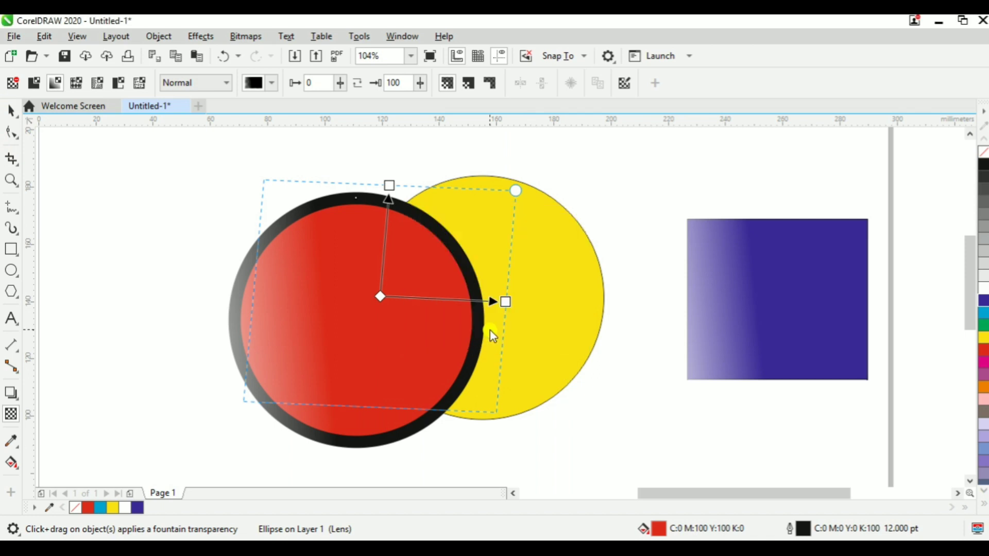
pyautogui.click(382, 302)
pyautogui.click(589, 320)
# Reselect the red circle and undo the transparency copied to it
pyautogui.click(10, 109)
pyautogui.click(93, 164)
pyautogui.click(408, 308)
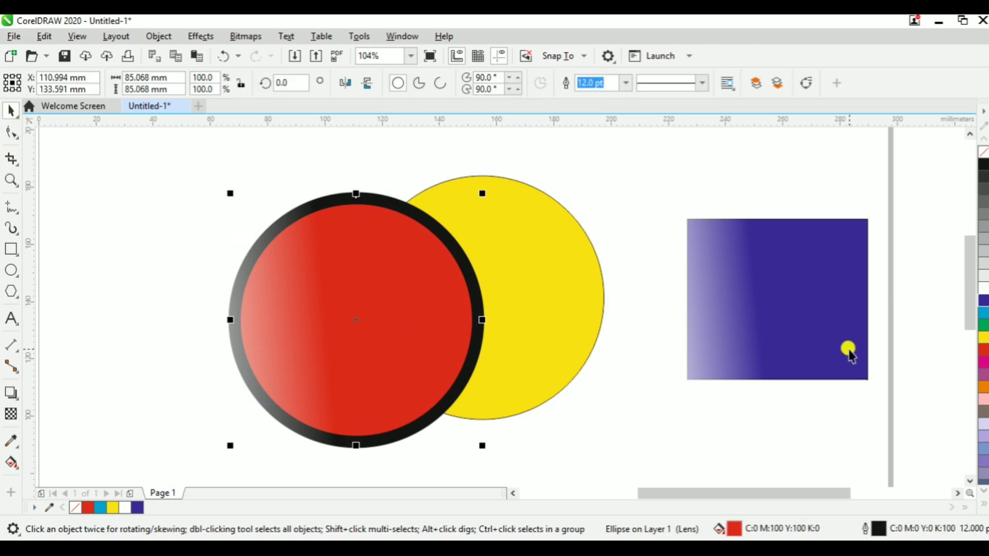
pyautogui.hotkey('ctrl', 'z')
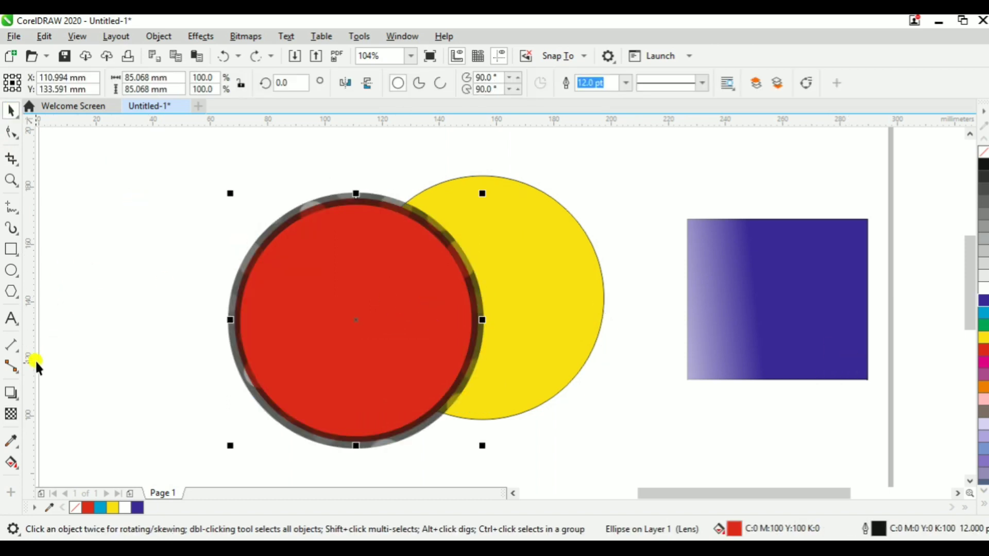
# Open the red circle's transparency for editing and look through the available merge modes
pyautogui.click(11, 413)
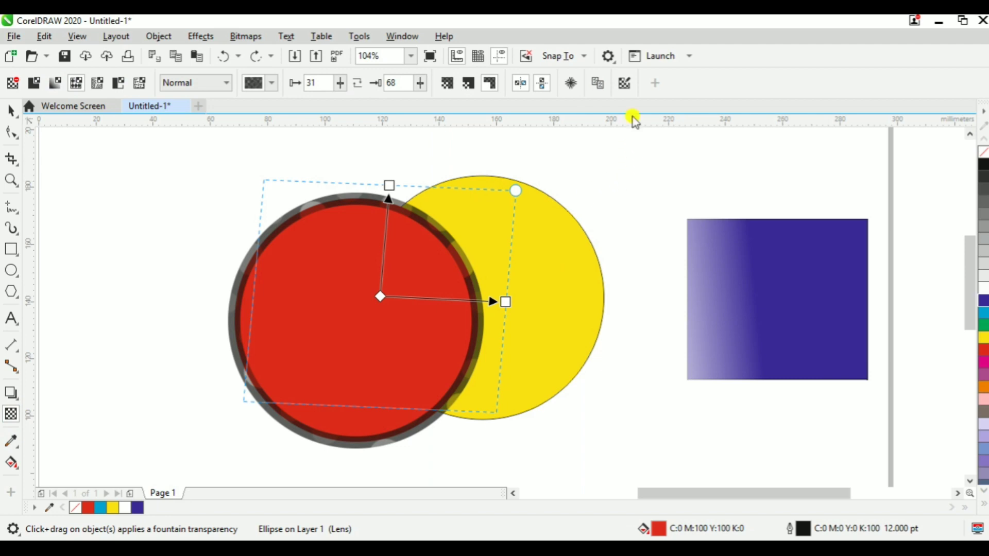
pyautogui.click(626, 83)
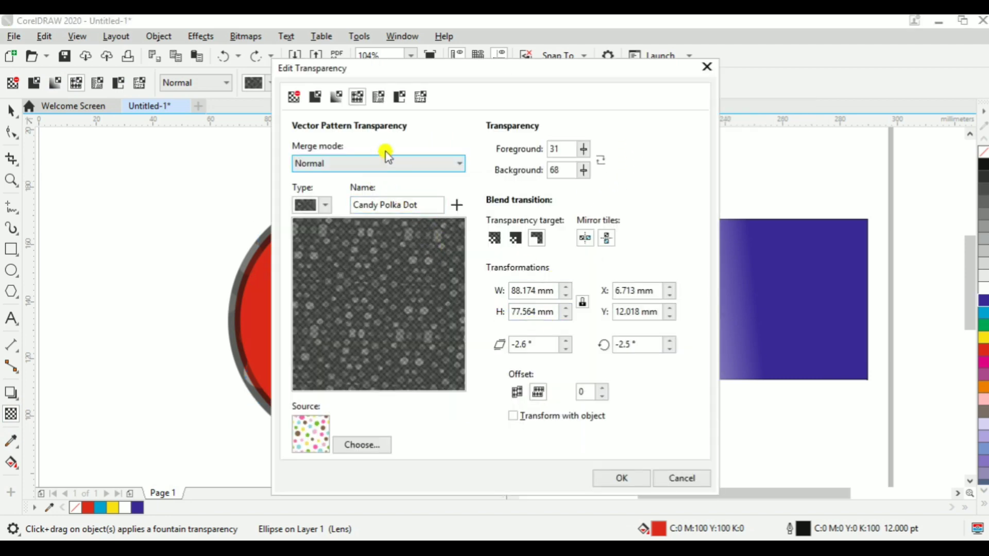
pyautogui.click(407, 170)
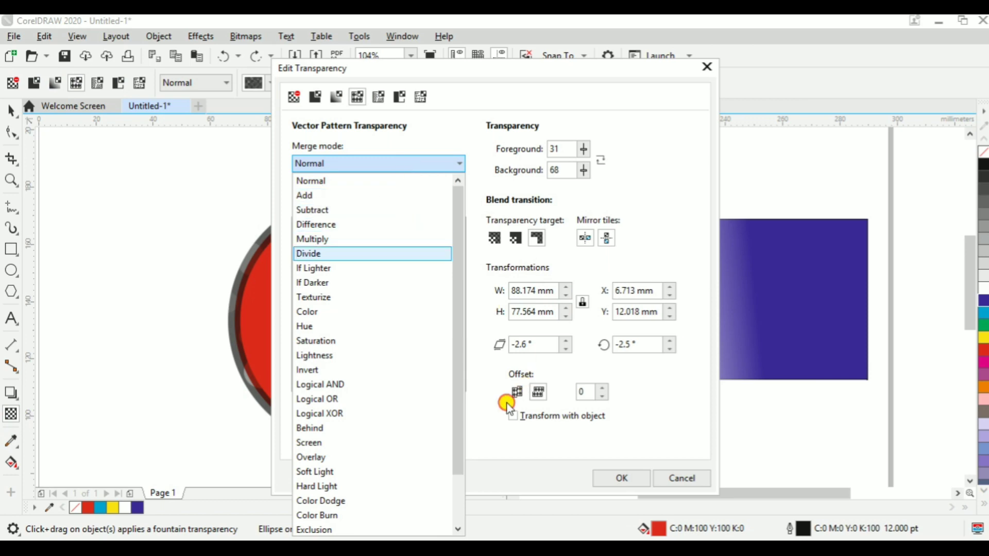
pyautogui.click(505, 399)
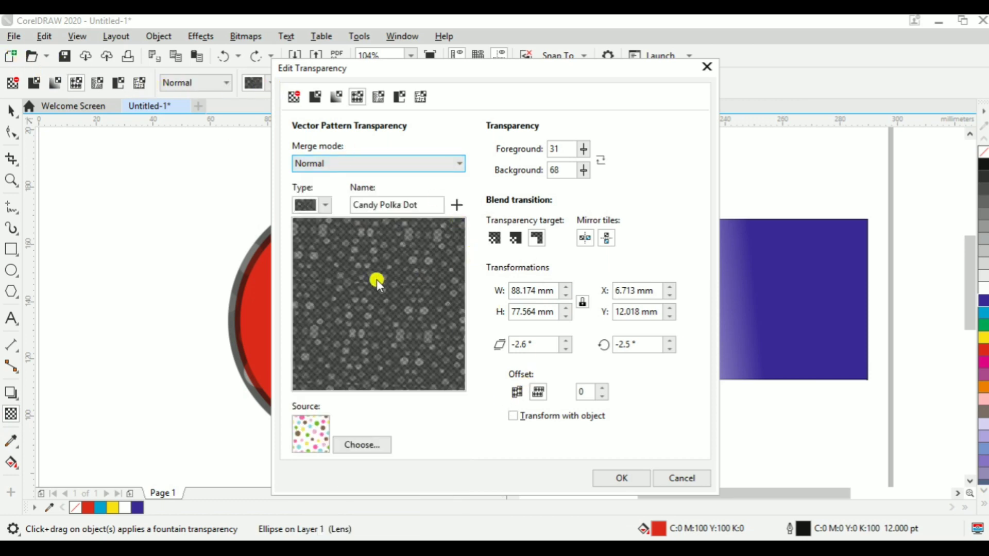
# Choose the Yellow and Green Circle fountain preset and bring its two inner gradient nodes close together near the middle
pyautogui.click(326, 205)
pyautogui.doubleClick(317, 304)
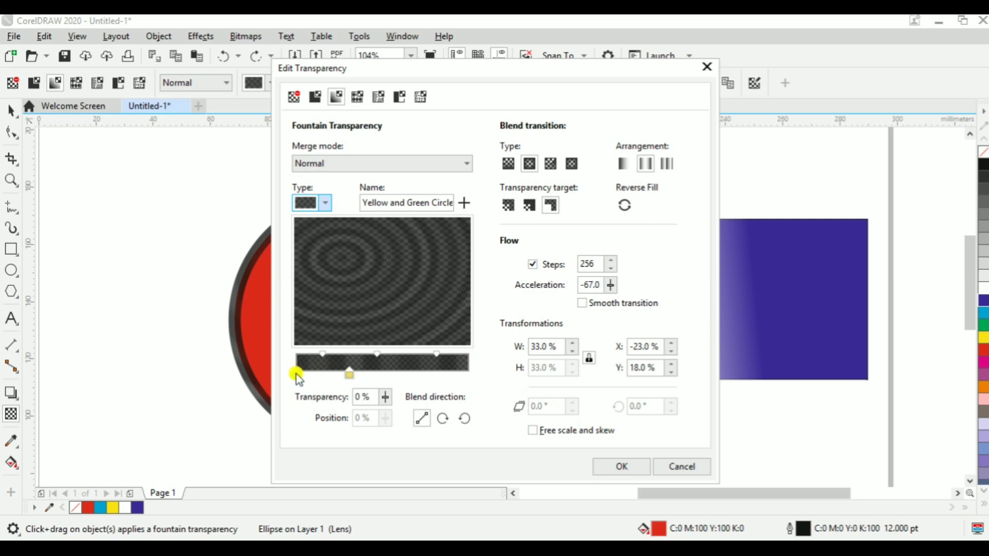
pyautogui.click(349, 374)
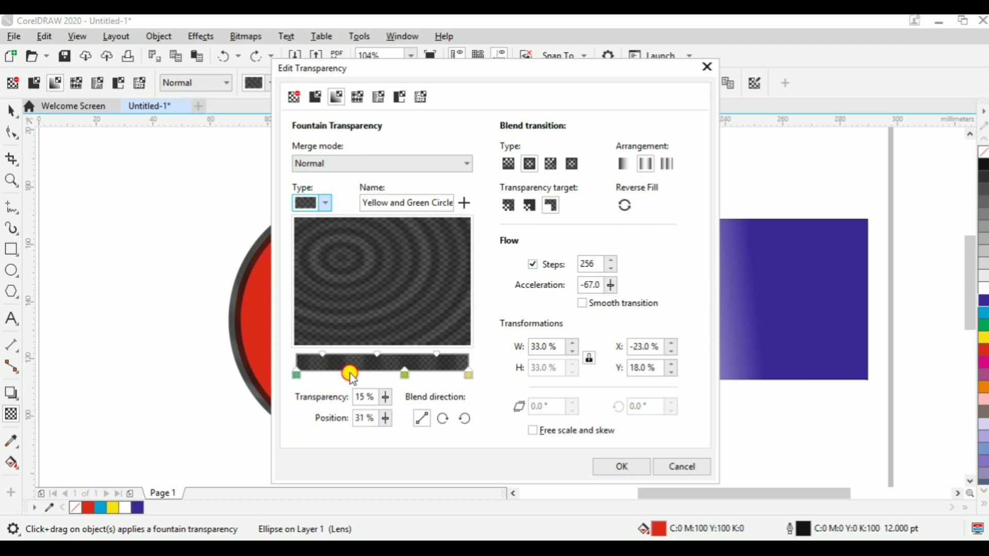
pyautogui.moveTo(349, 374); pyautogui.dragTo(372, 375)
pyautogui.click(294, 376)
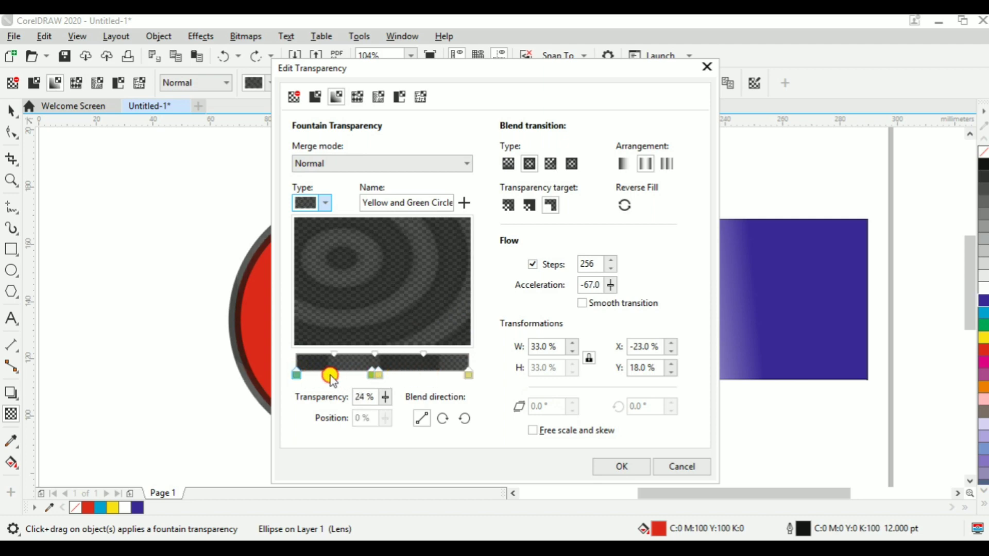
# Switch the fountain transparency's blend direction between clockwise and counterclockwise, ending on counterclockwise
pyautogui.click(443, 427)
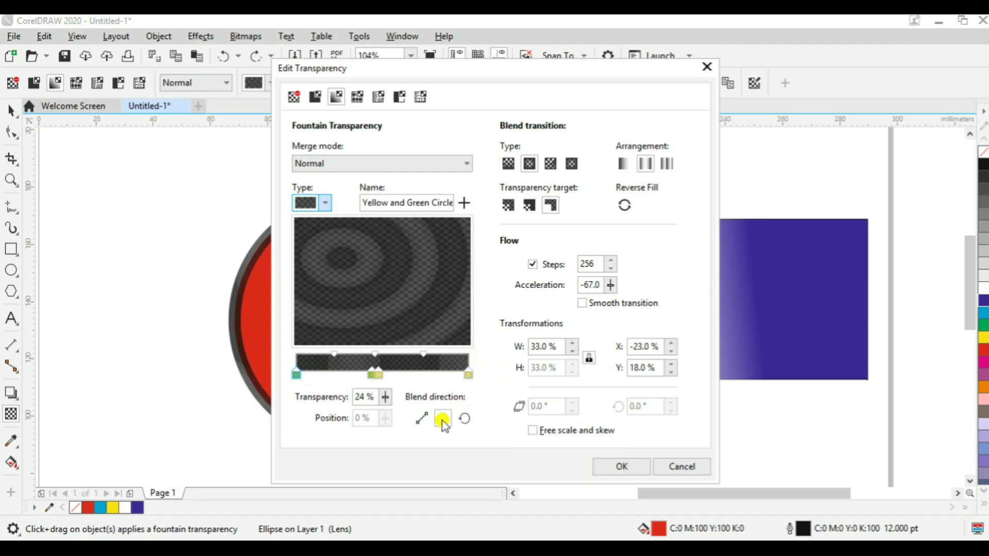
pyautogui.click(468, 420)
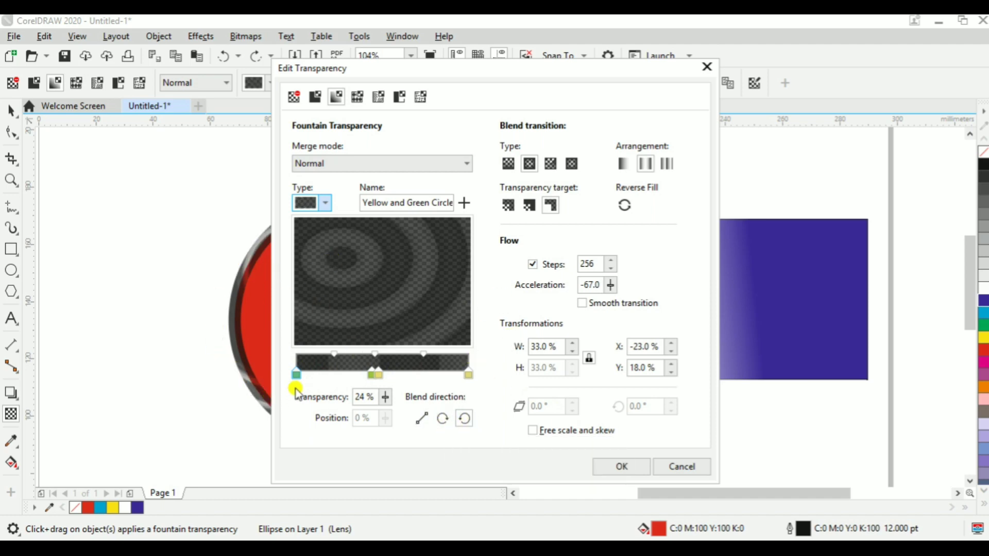
pyautogui.click(443, 419)
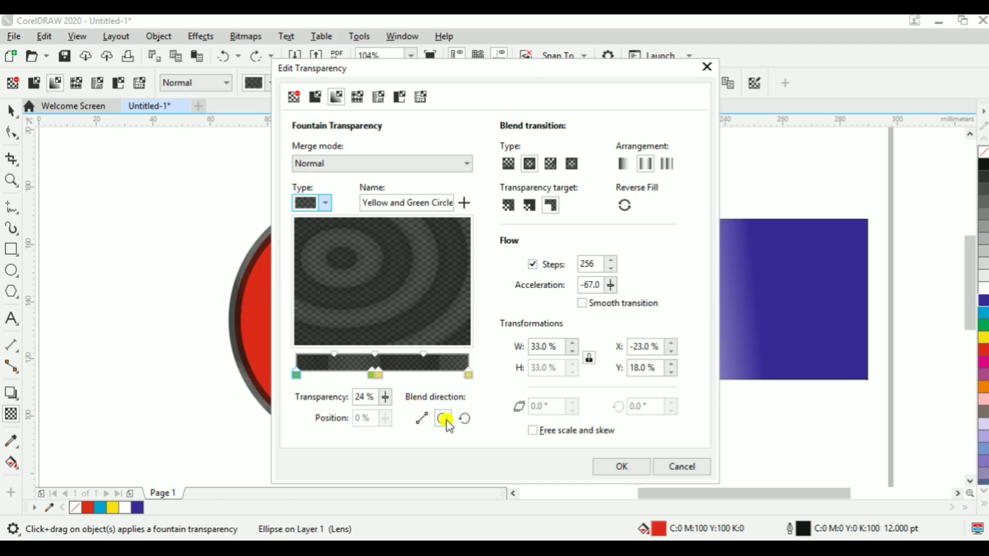
pyautogui.click(464, 421)
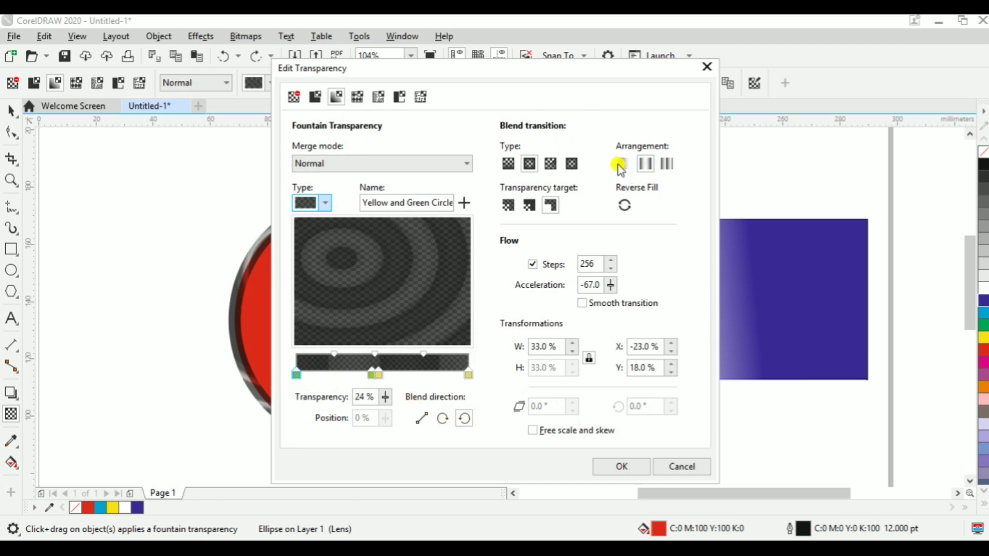
# Try the default, repeat-and-mirror and repeat arrangements on the fountain transparency, then cancel the transparency edit
pyautogui.click(631, 167)
pyautogui.click(648, 167)
pyautogui.click(668, 165)
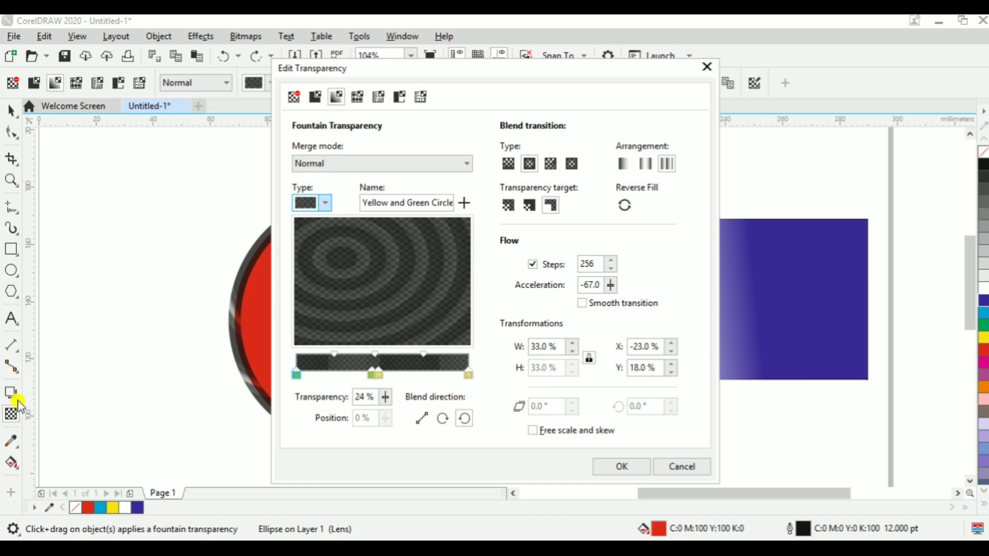
pyautogui.click(678, 467)
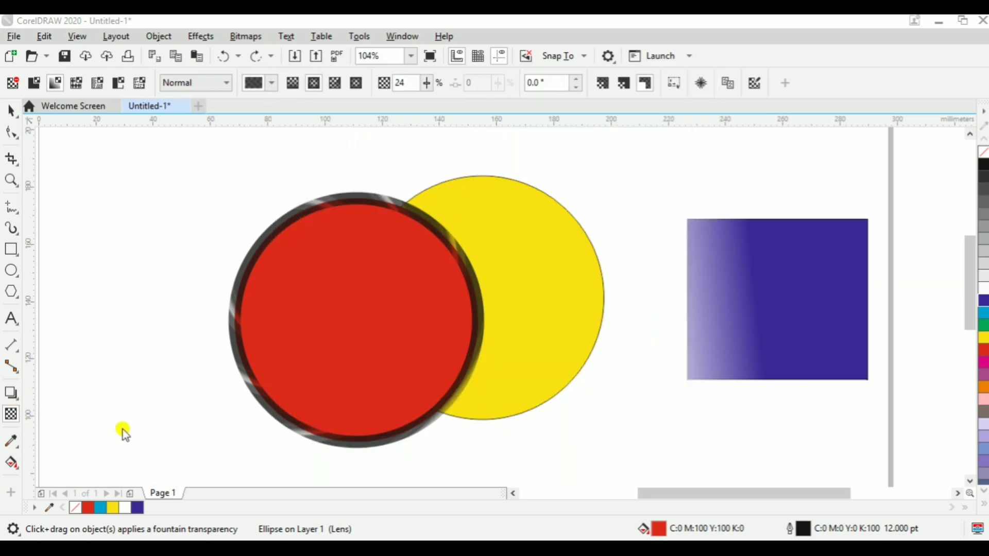
# Delete the yellow circle, the red circle and the blue rectangle from the page
pyautogui.click(17, 399)
pyautogui.click(16, 417)
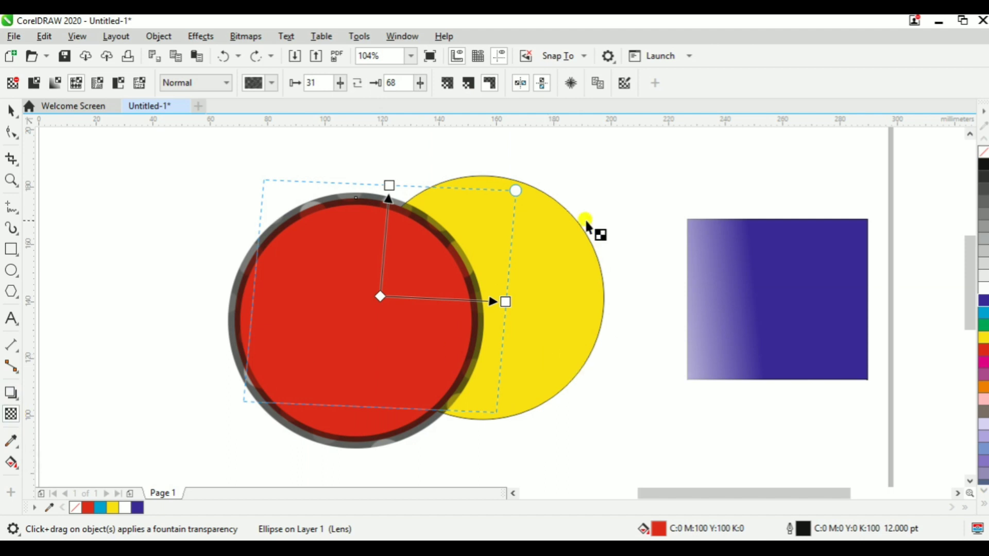
pyautogui.click(10, 110)
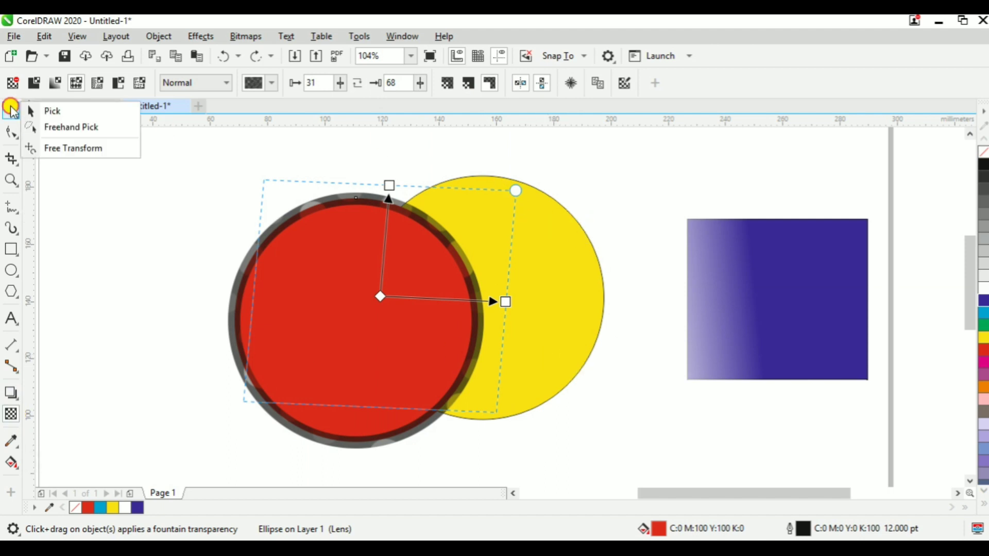
pyautogui.click(558, 279)
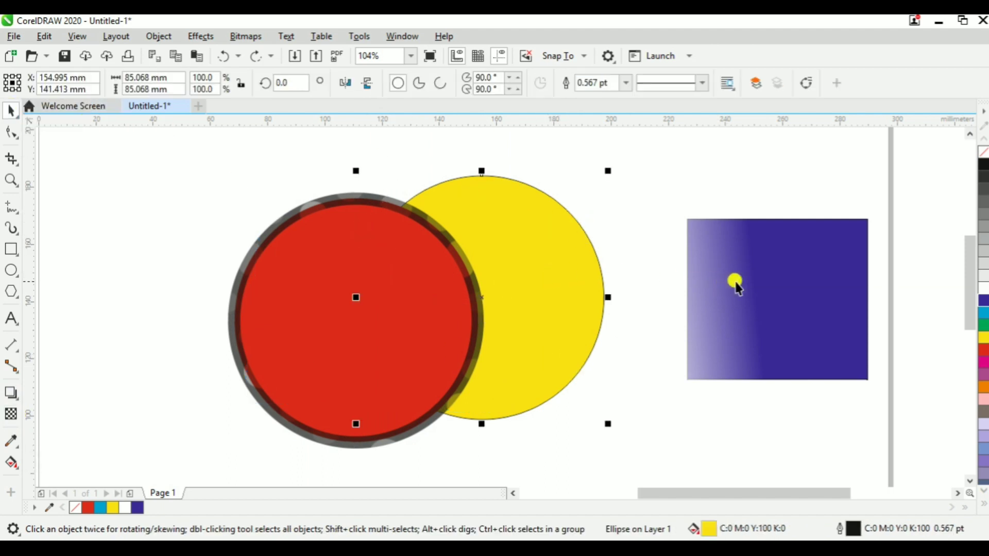
pyautogui.click(718, 284)
pyautogui.click(567, 282)
pyautogui.press('Delete')
pyautogui.click(445, 328)
pyautogui.press('Delete')
pyautogui.click(745, 313)
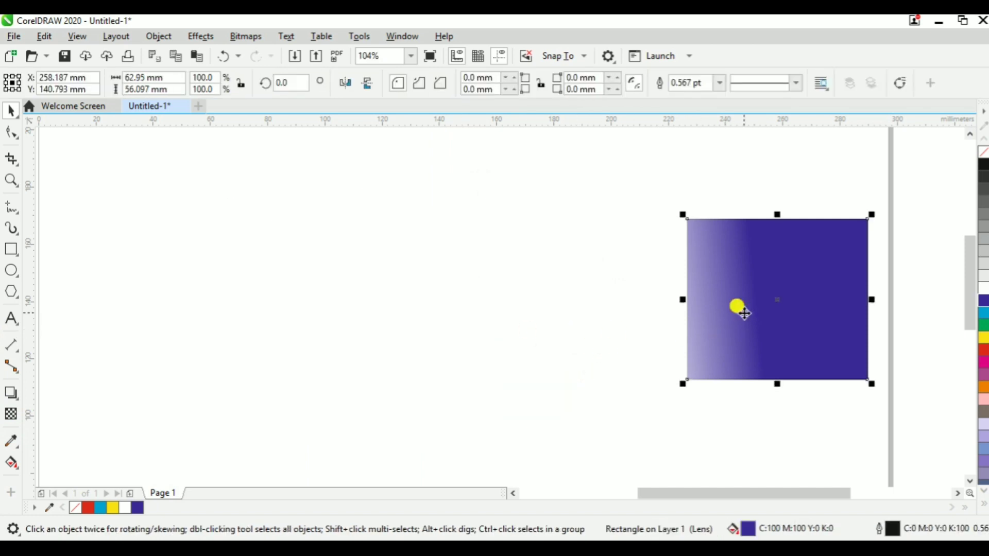
pyautogui.press('Delete')
# Show the Align and Distribute docker beside the emptied page
pyautogui.press('z')
pyautogui.rightClick(504, 299)
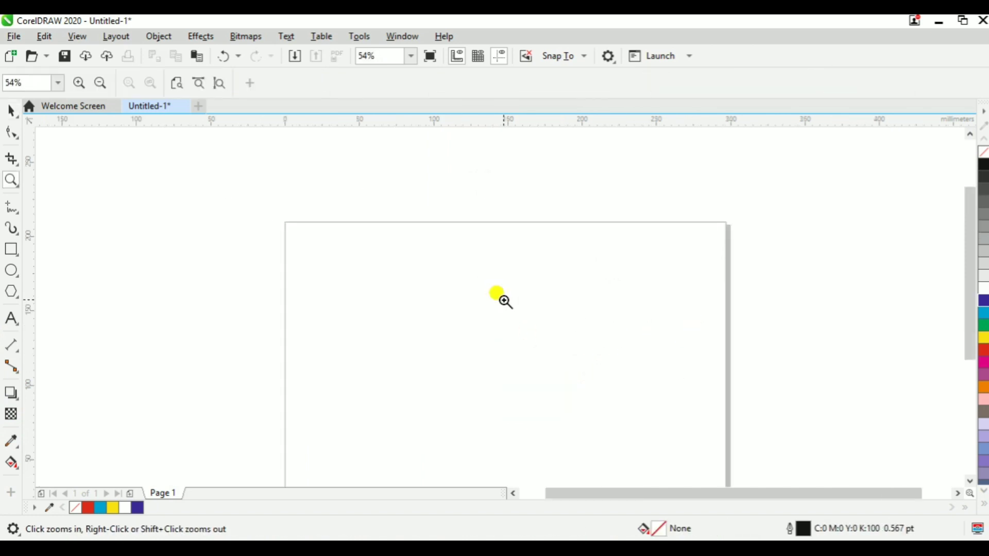
pyautogui.rightClick(505, 301)
pyautogui.moveTo(343, 197); pyautogui.dragTo(600, 380)
pyautogui.press('space')
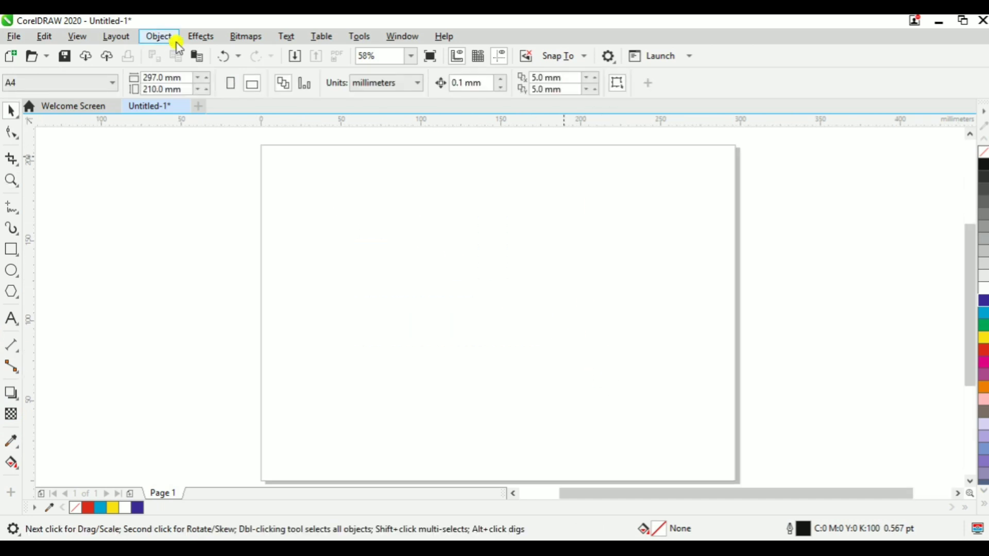
pyautogui.click(200, 36)
pyautogui.moveTo(159, 38)
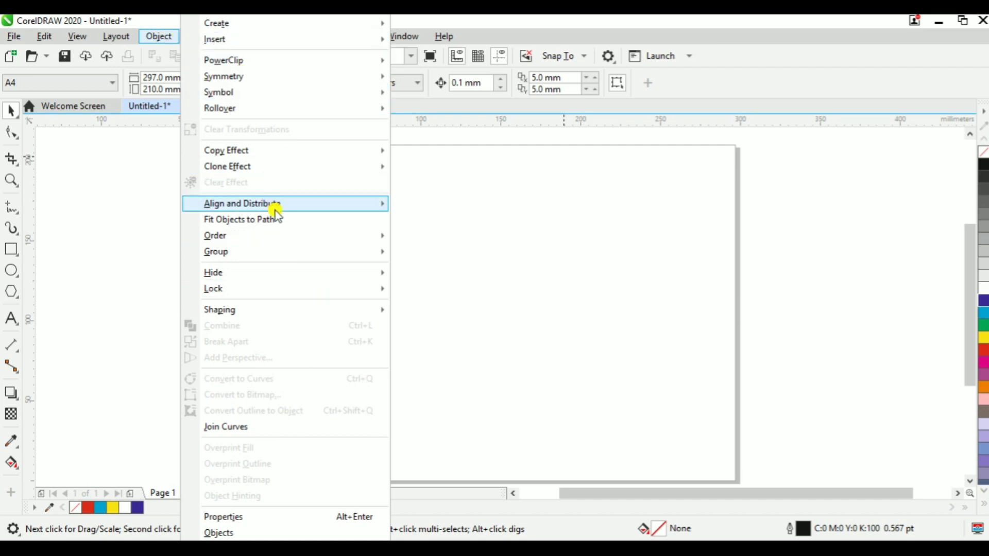
pyautogui.moveTo(281, 208)
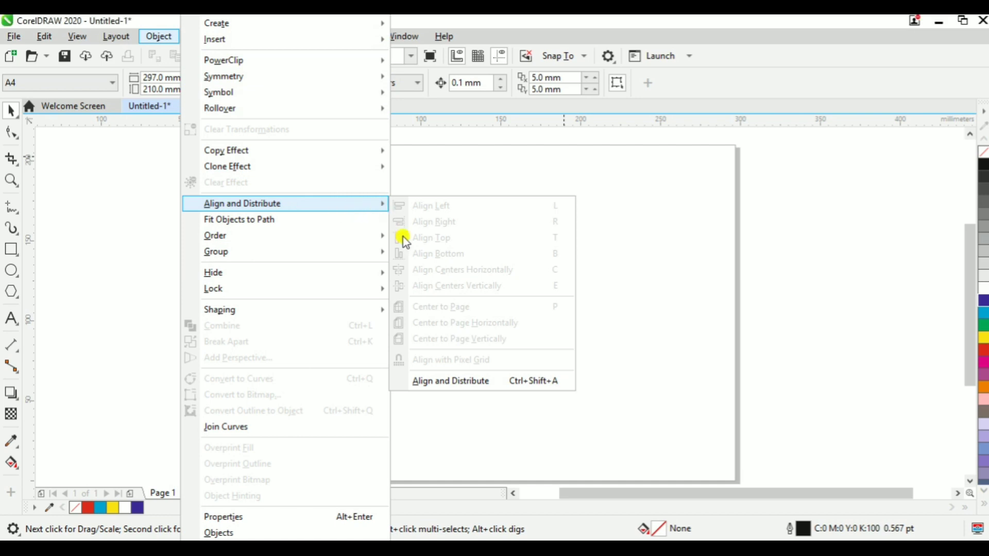
pyautogui.click(486, 382)
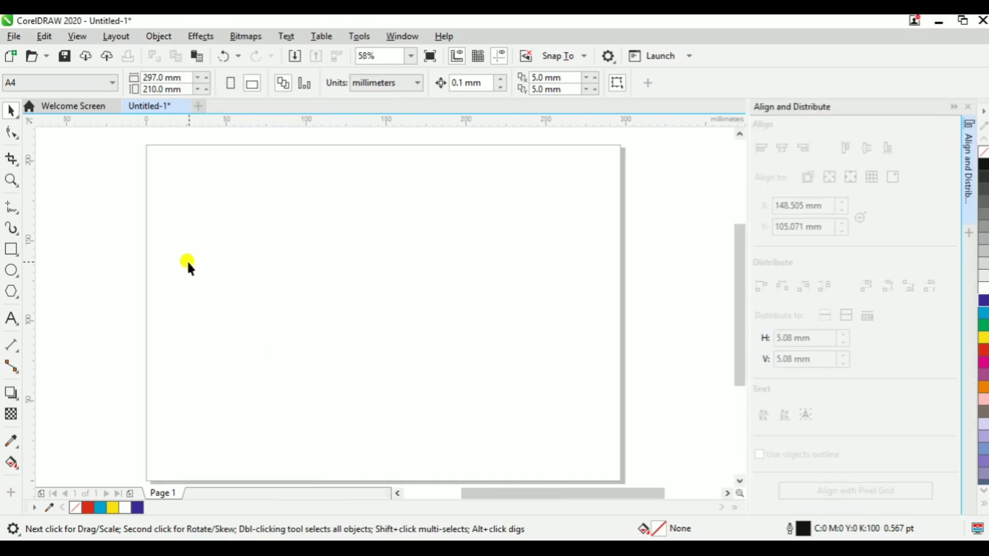
# Draw a rectangle about 72 by 50 mm in the page's upper left and place a copy overlapping its lower-right corner
pyautogui.click(10, 249)
pyautogui.moveTo(224, 189); pyautogui.dragTo(381, 263)
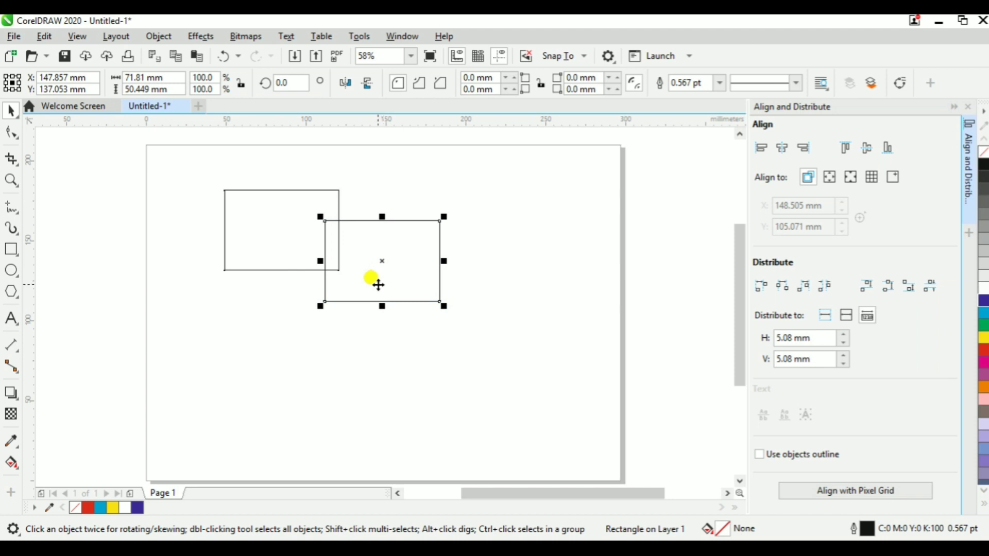
# Select both rectangles and distribute them horizontally by left edges, centers, right edges and spacing, using the 5.08 mm specified spacing
pyautogui.click(486, 280)
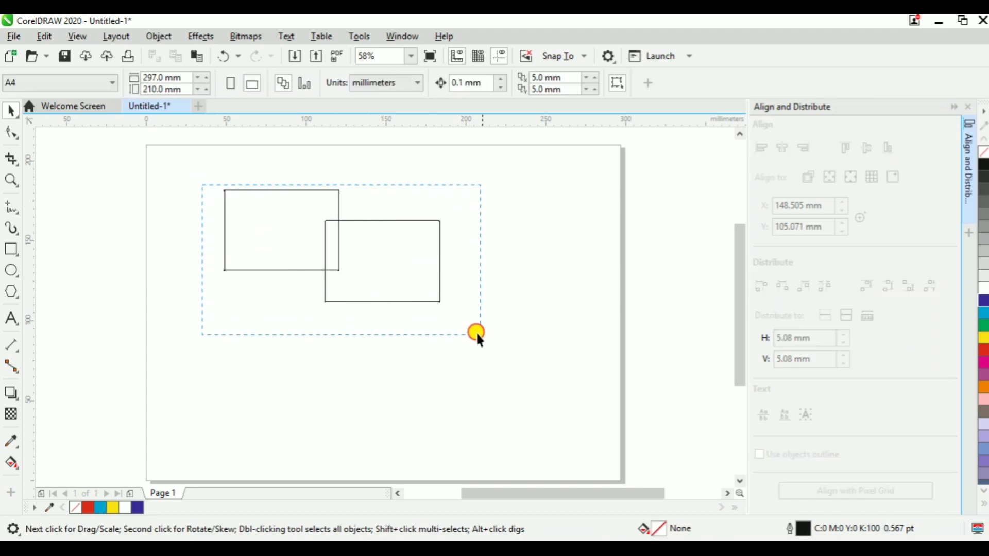
pyautogui.moveTo(477, 334); pyautogui.dragTo(476, 335)
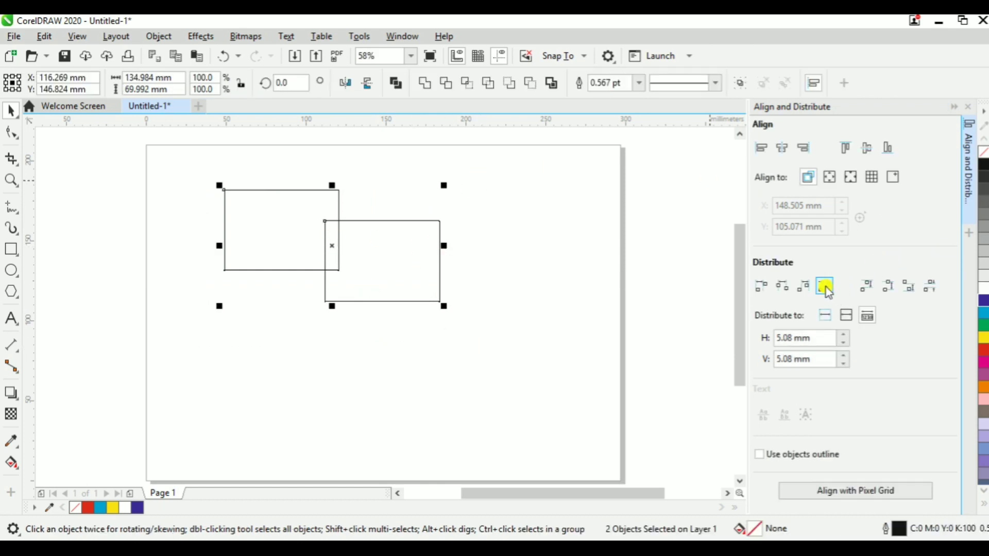
pyautogui.click(766, 289)
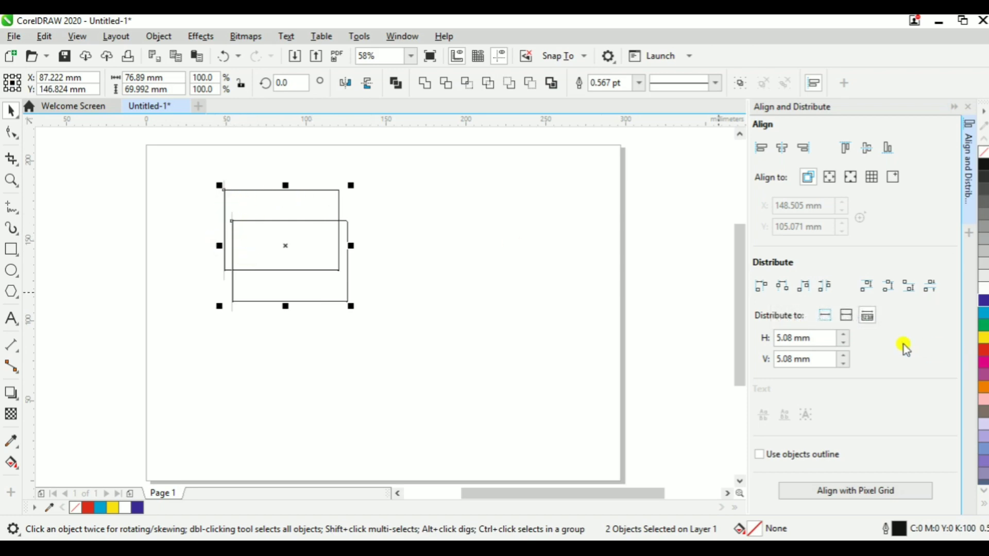
pyautogui.click(784, 287)
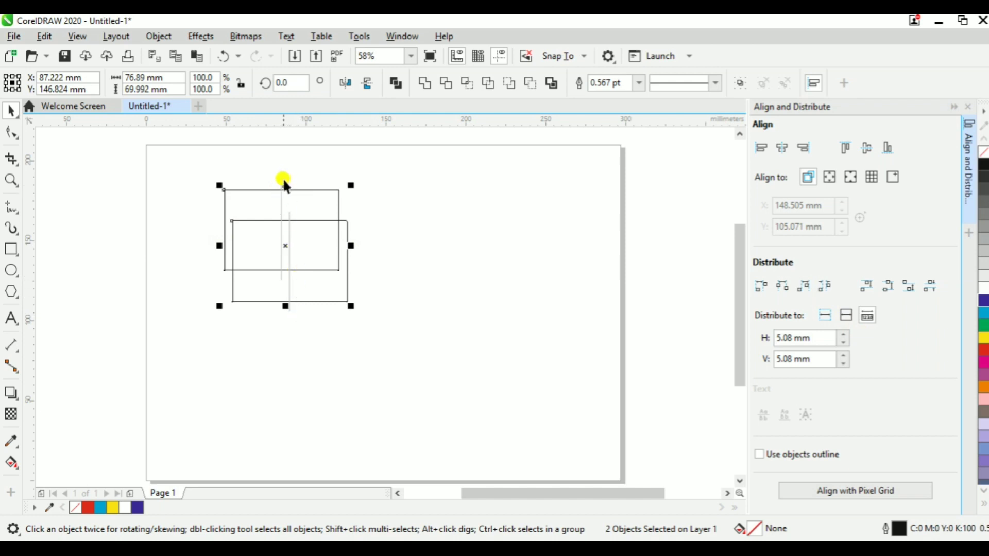
pyautogui.click(807, 287)
pyautogui.click(823, 286)
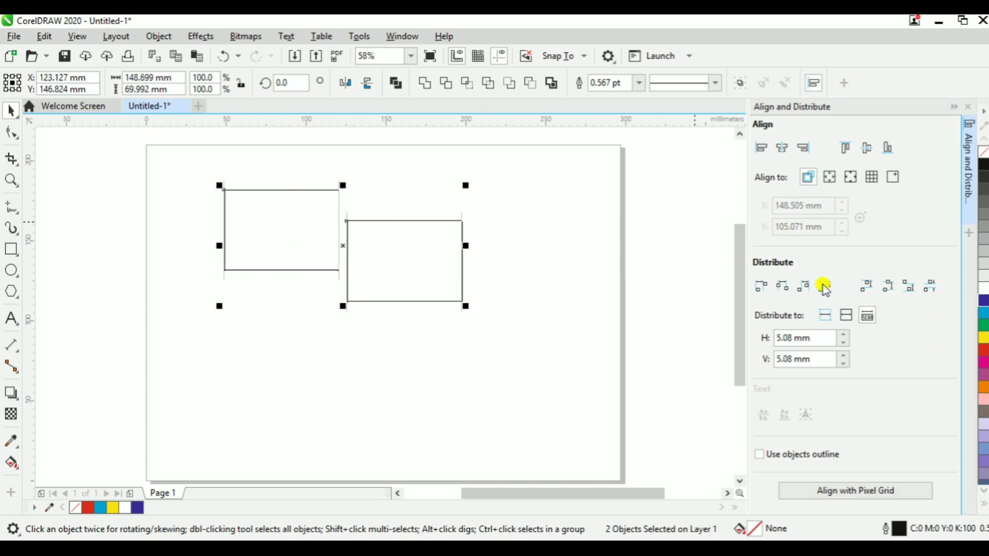
# Distribute both rectangles vertically by top edges, by centers, and by even vertical spacing
pyautogui.click(870, 286)
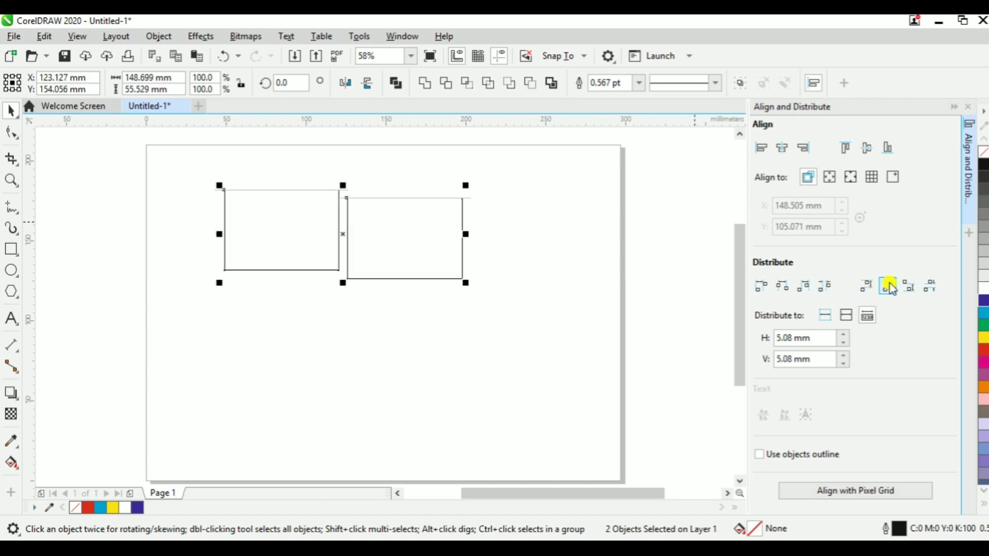
pyautogui.click(889, 285)
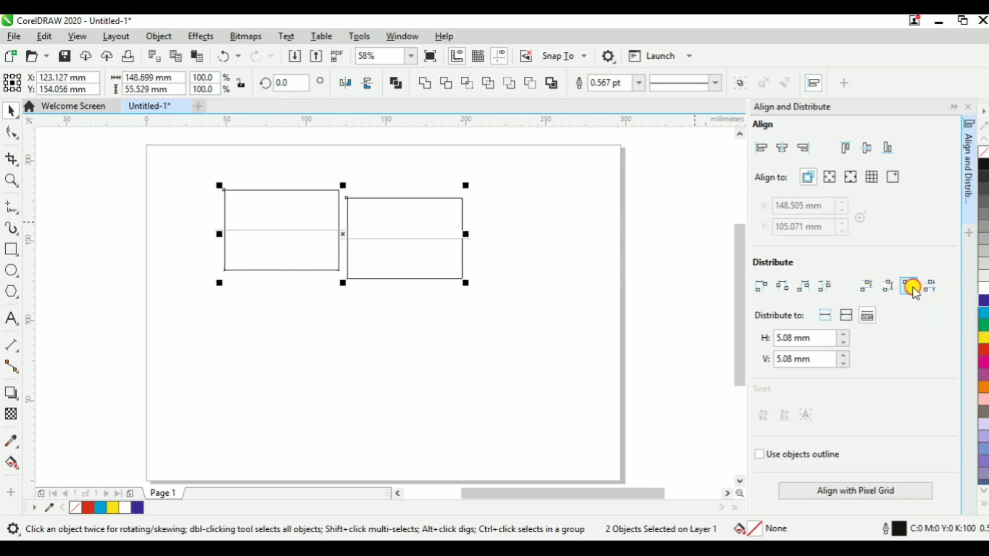
pyautogui.click(931, 287)
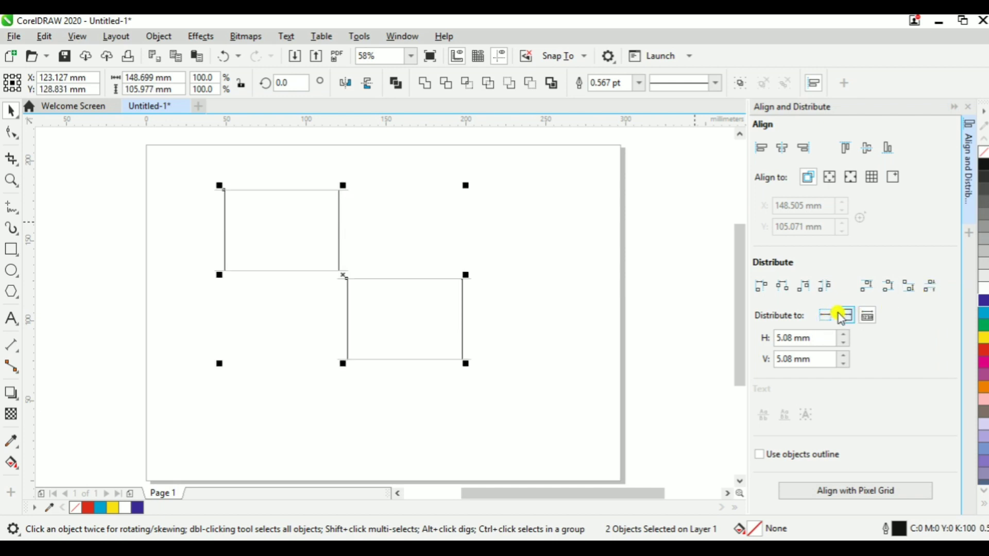
# Try the distribute-to extent options, return to object spacing, and set both horizontal and vertical spacing to 7.08 mm
pyautogui.click(849, 316)
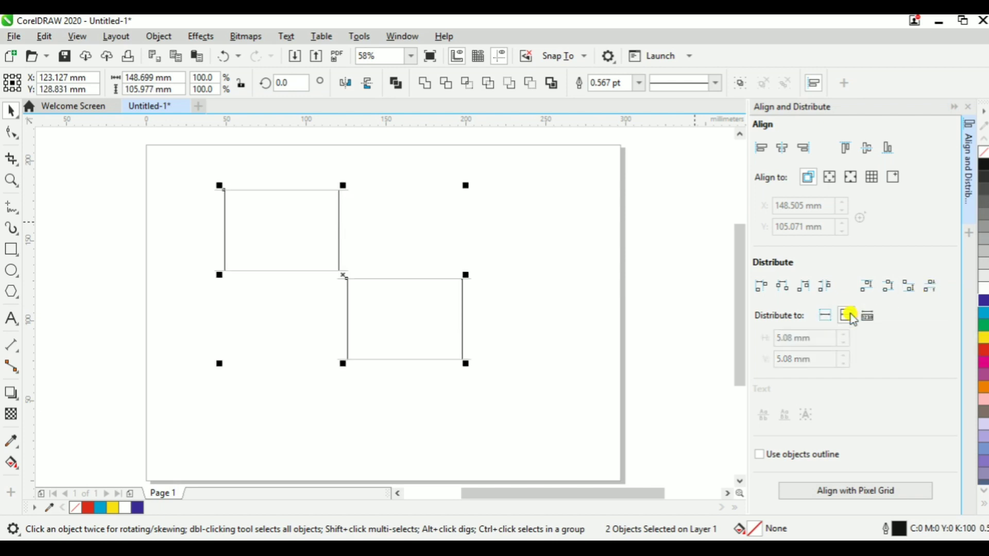
pyautogui.click(825, 316)
pyautogui.click(869, 316)
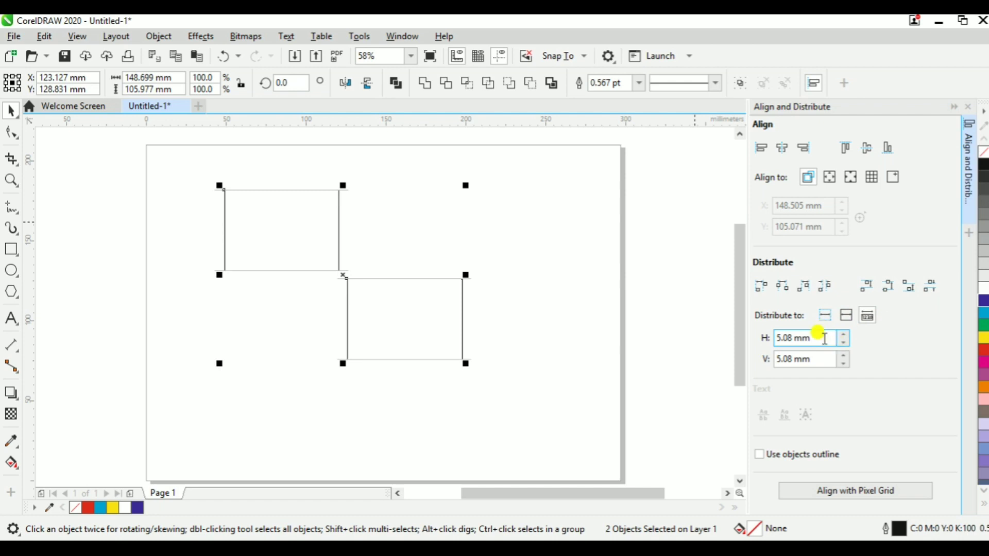
pyautogui.click(844, 335)
pyautogui.click(844, 335)
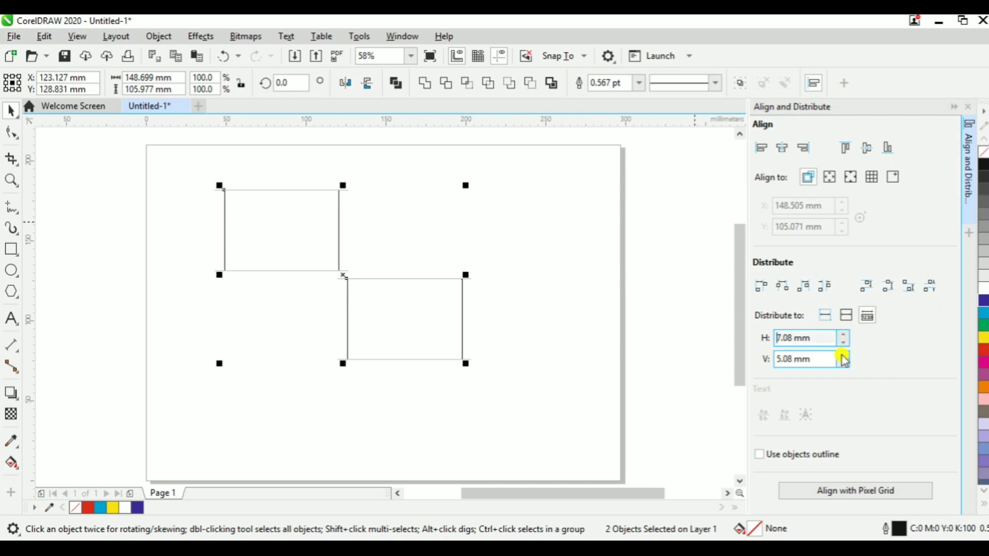
pyautogui.click(843, 355)
pyautogui.click(844, 354)
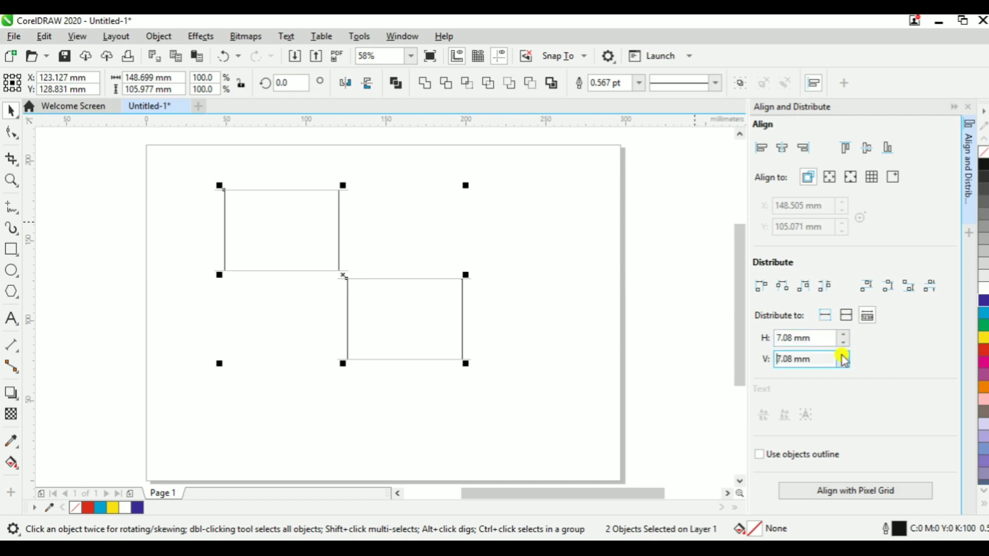
# Enable the use of objects' outlines, align both rectangles with the pixel grid, and deselect them
pyautogui.click(768, 454)
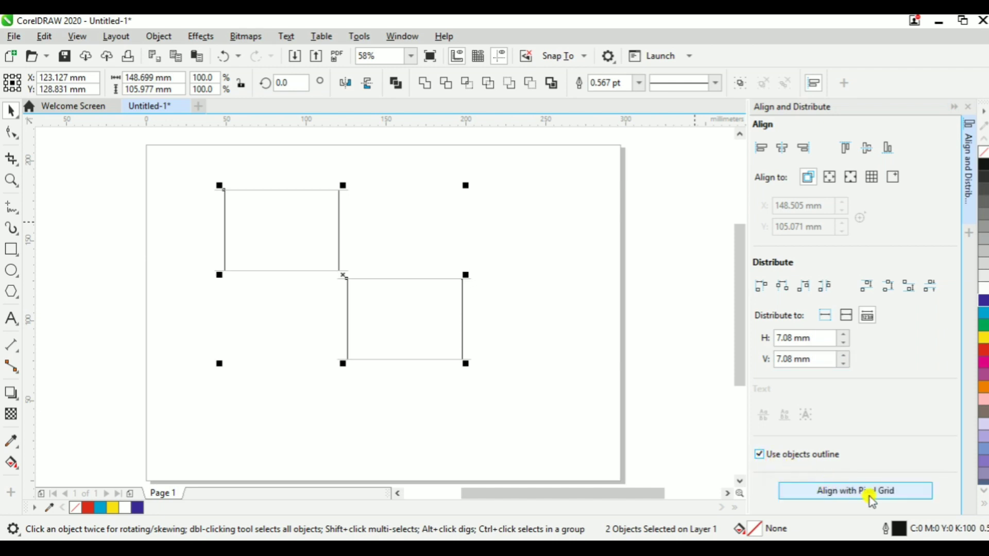
pyautogui.click(873, 496)
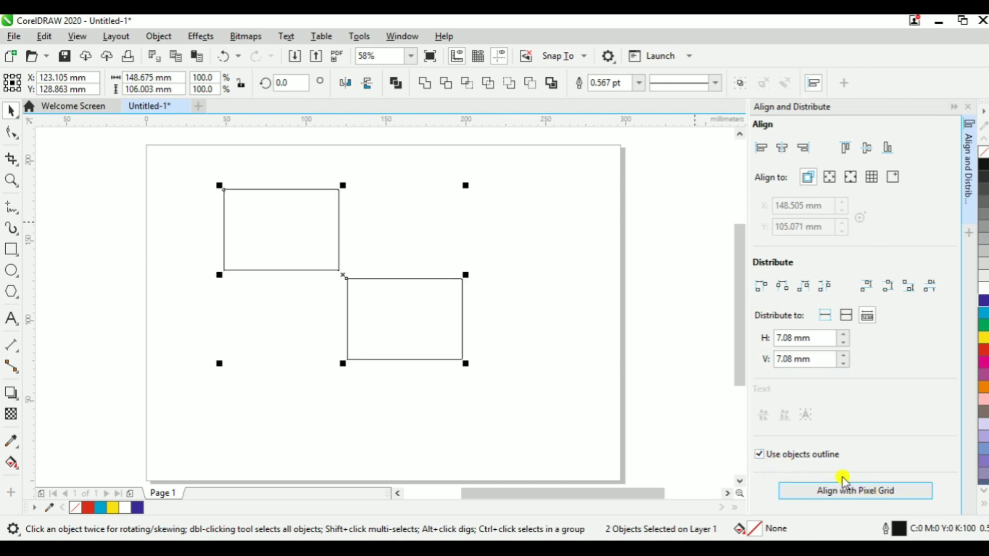
pyautogui.click(536, 362)
pyautogui.click(405, 279)
pyautogui.click(521, 234)
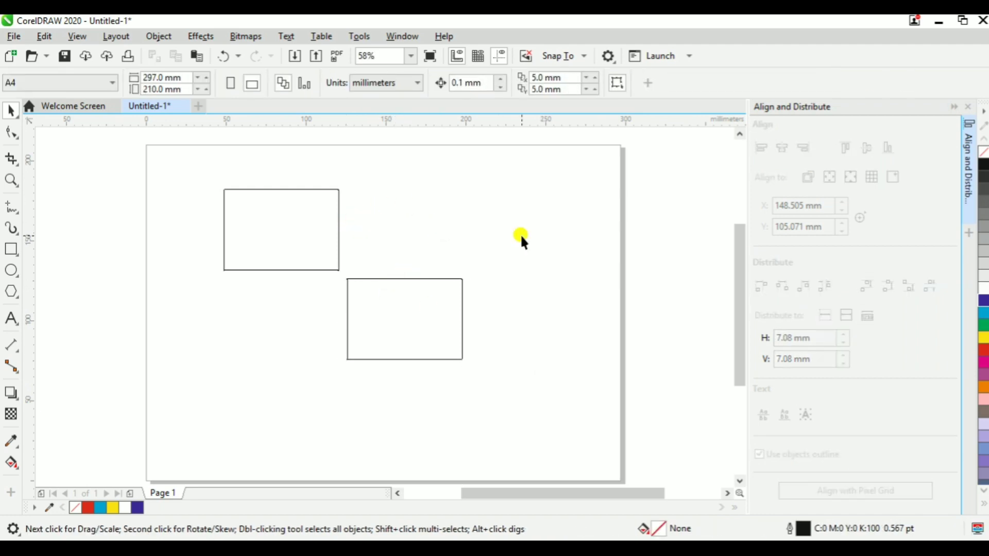
# Close the Align and Distribute docker and delete both rectangles from the page
pyautogui.click(266, 223)
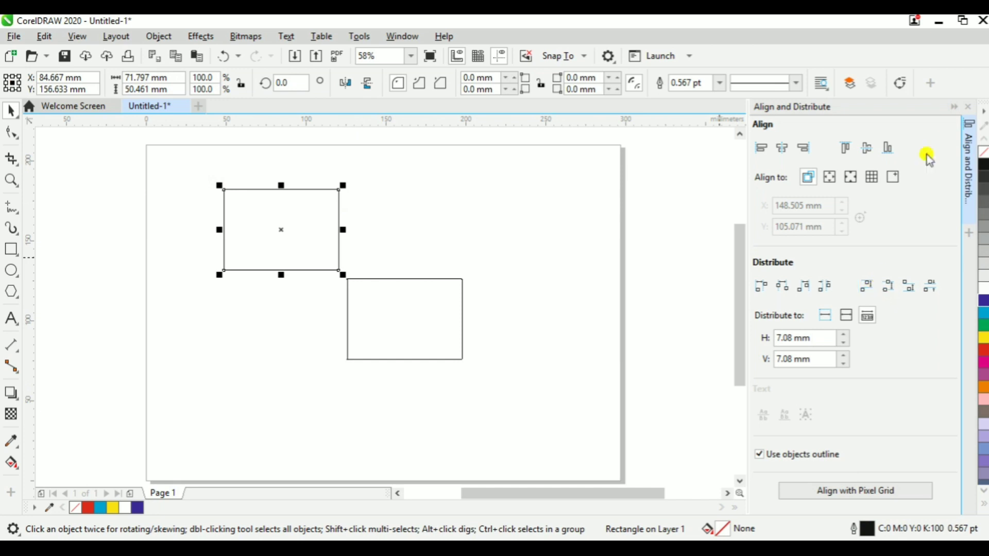
pyautogui.click(973, 111)
pyautogui.click(523, 248)
pyautogui.hotkey('ctrl', 'a')
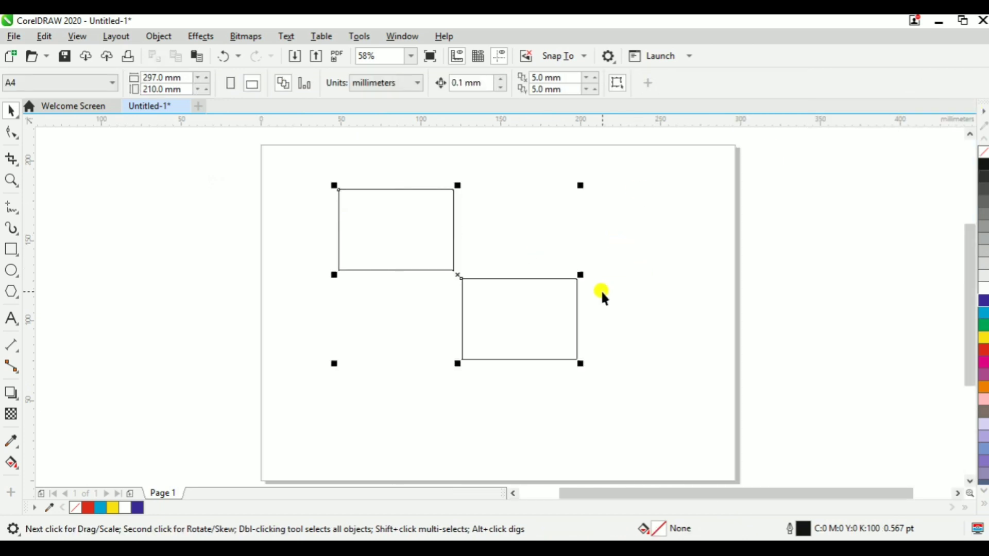
pyautogui.press('Delete')
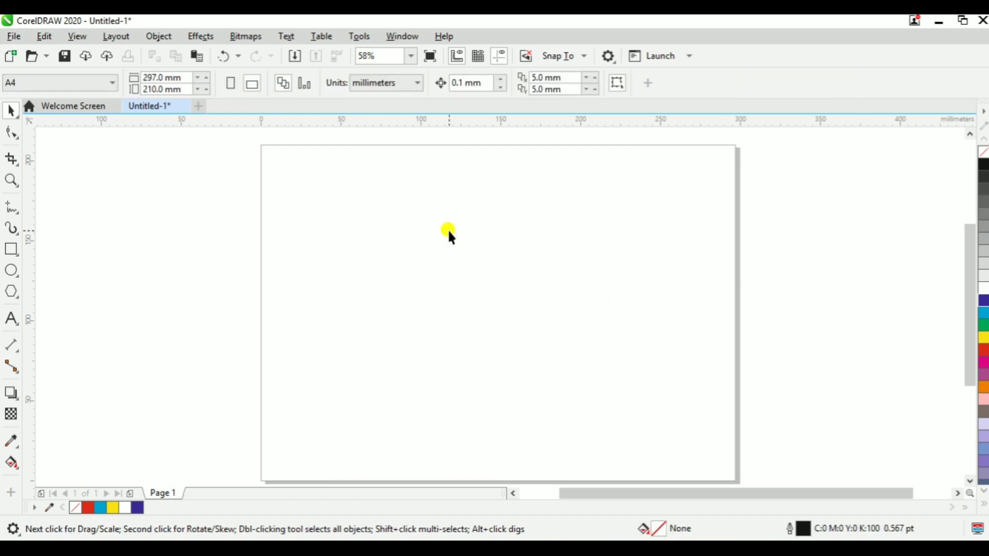
# Open the Transform docker
pyautogui.click(358, 36)
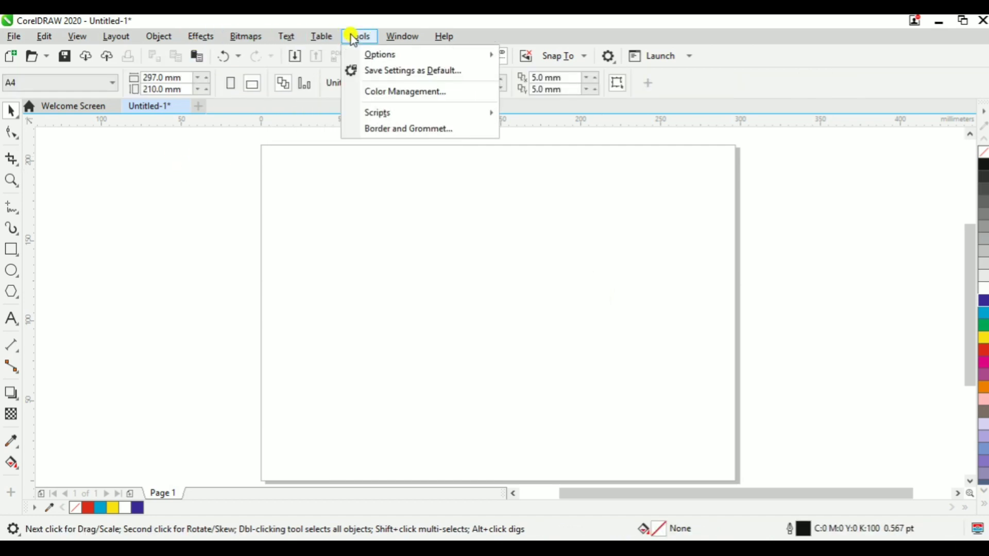
pyautogui.moveTo(330, 39)
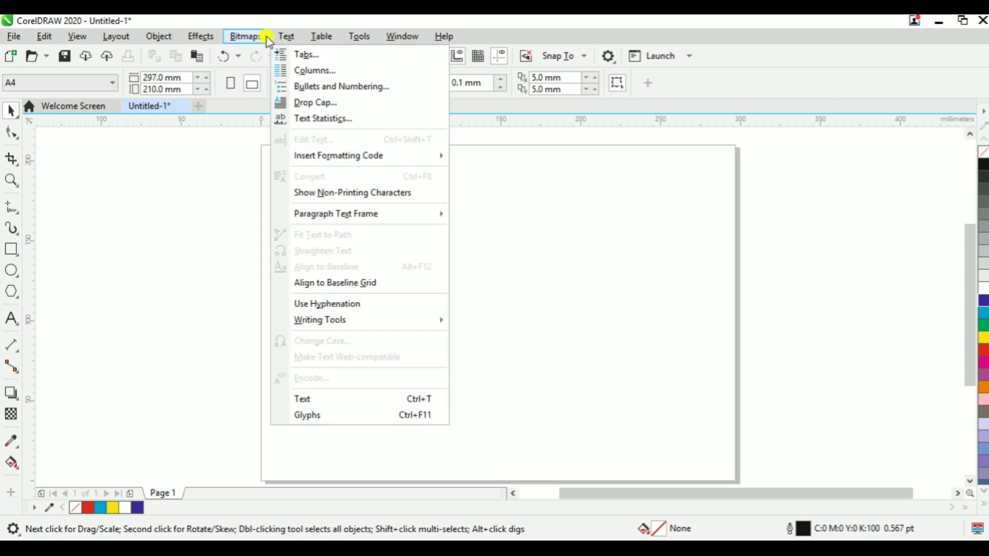
pyautogui.moveTo(397, 39)
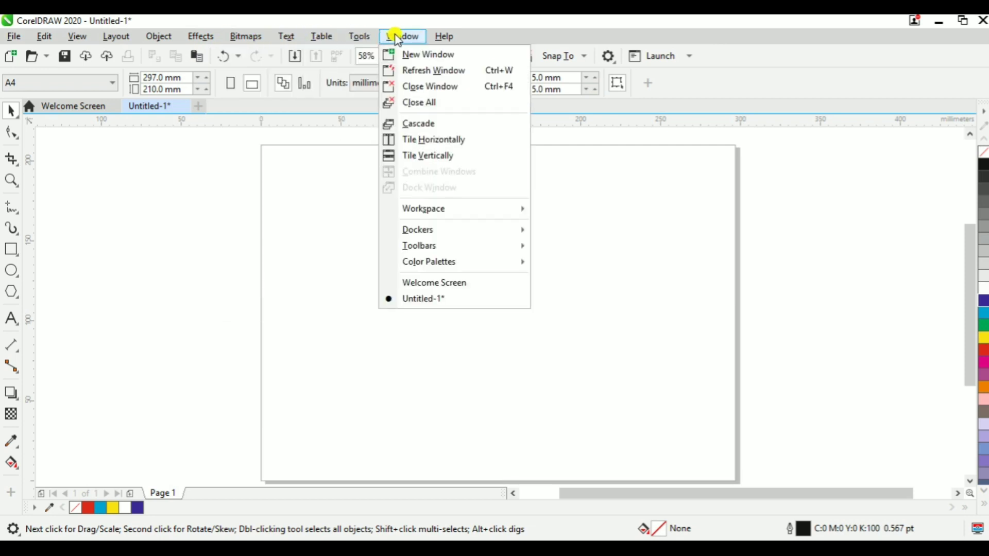
pyautogui.moveTo(458, 232)
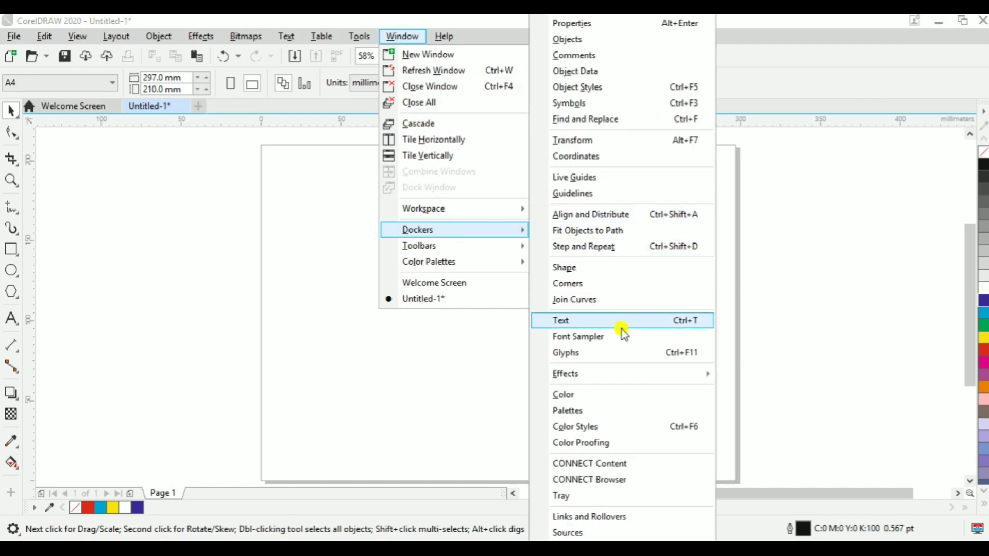
pyautogui.click(615, 142)
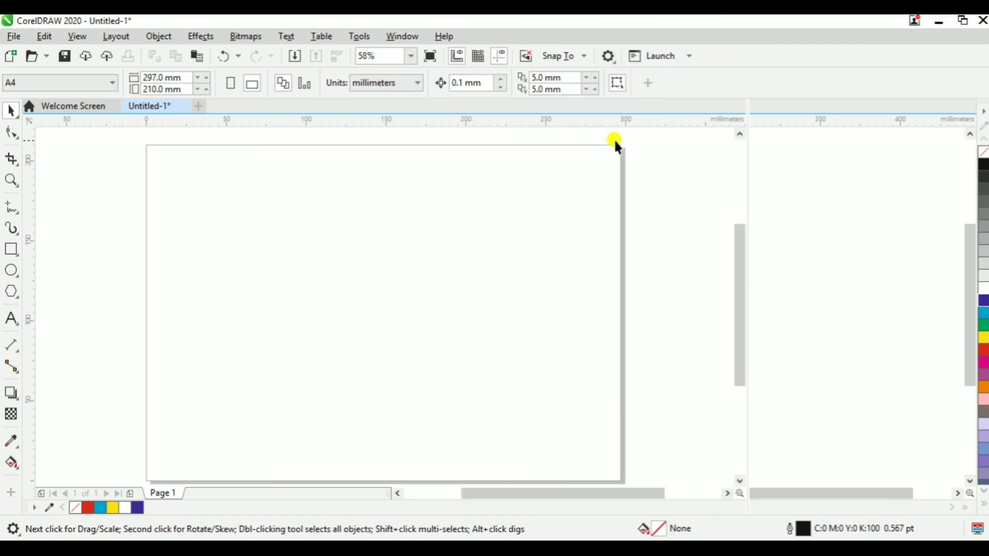
# Draw a square about 42 mm wide, switch Transform to Position, and move the square to the page's upper left
pyautogui.click(12, 252)
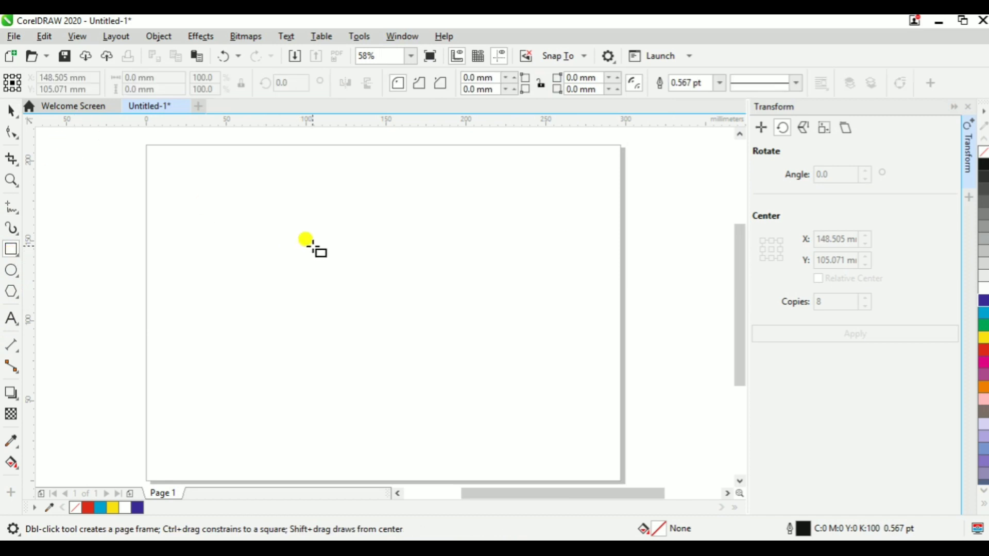
pyautogui.moveTo(306, 247); pyautogui.dragTo(307, 283)
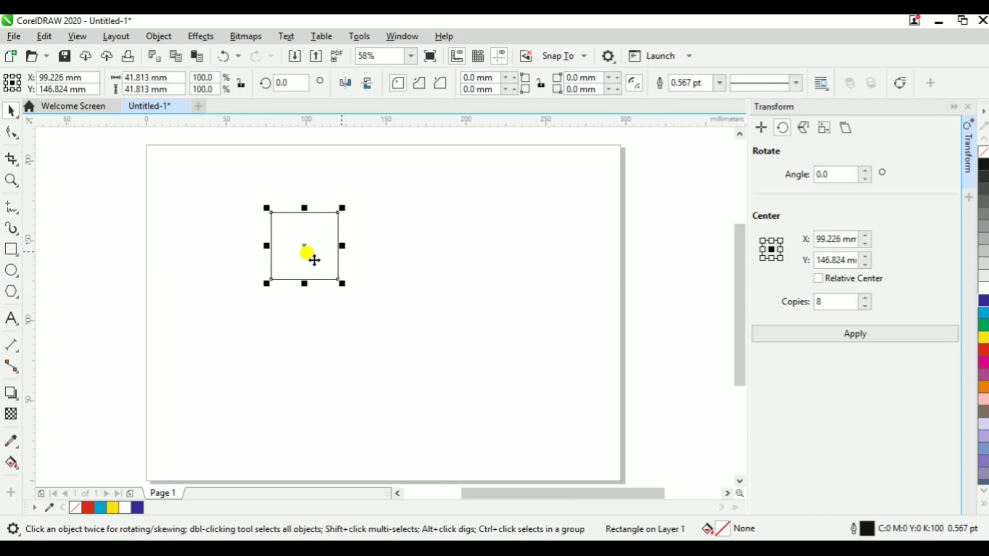
pyautogui.click(762, 129)
pyautogui.moveTo(322, 247); pyautogui.dragTo(240, 218)
pyautogui.click(418, 215)
pyautogui.click(255, 201)
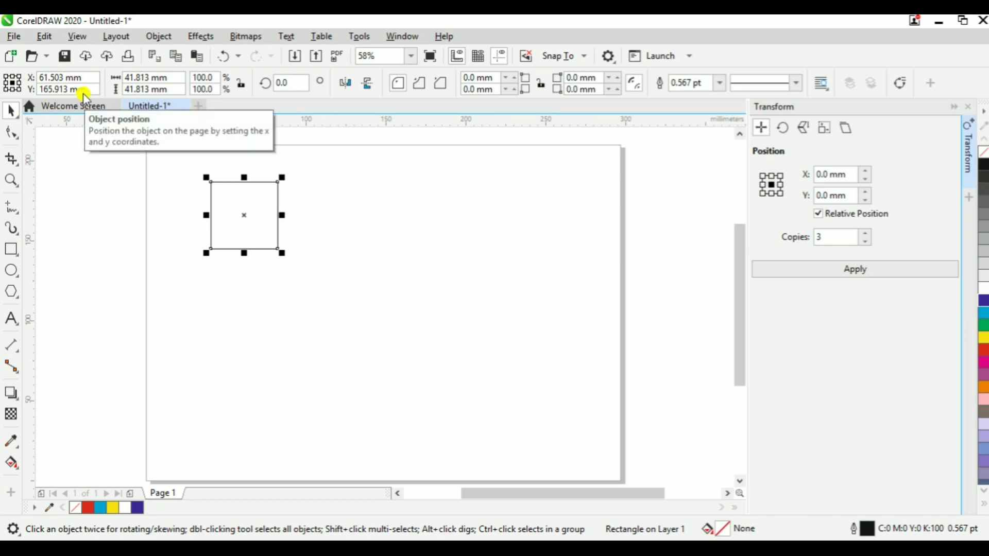
# Set the Position transform's copies to 0, change the document units to inches, and reselect the square
pyautogui.click(867, 242)
pyautogui.click(868, 242)
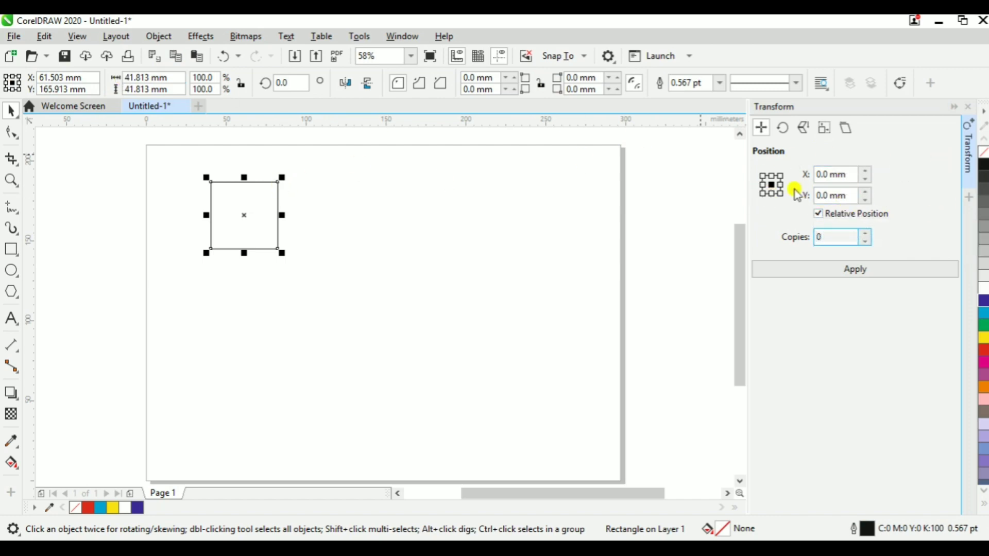
pyautogui.click(426, 236)
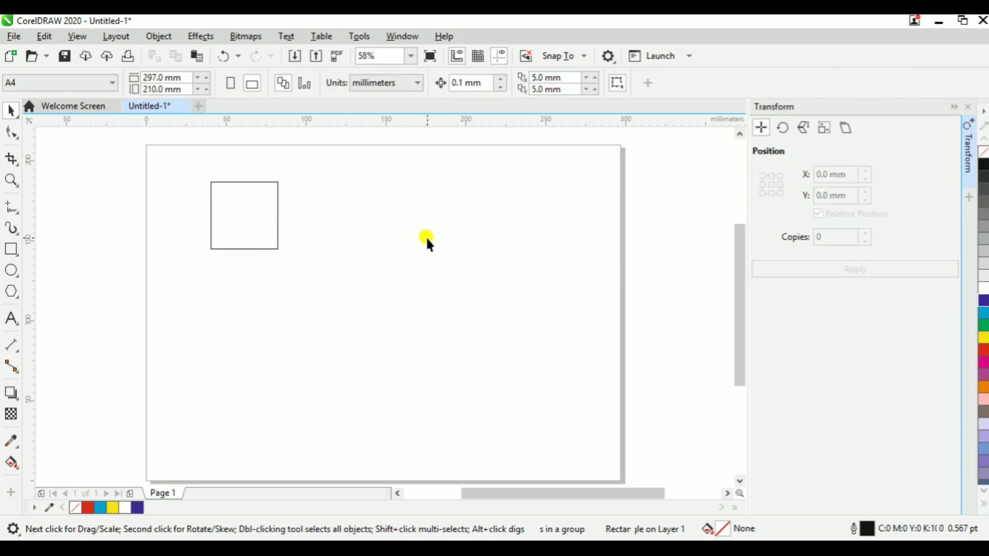
pyautogui.click(418, 86)
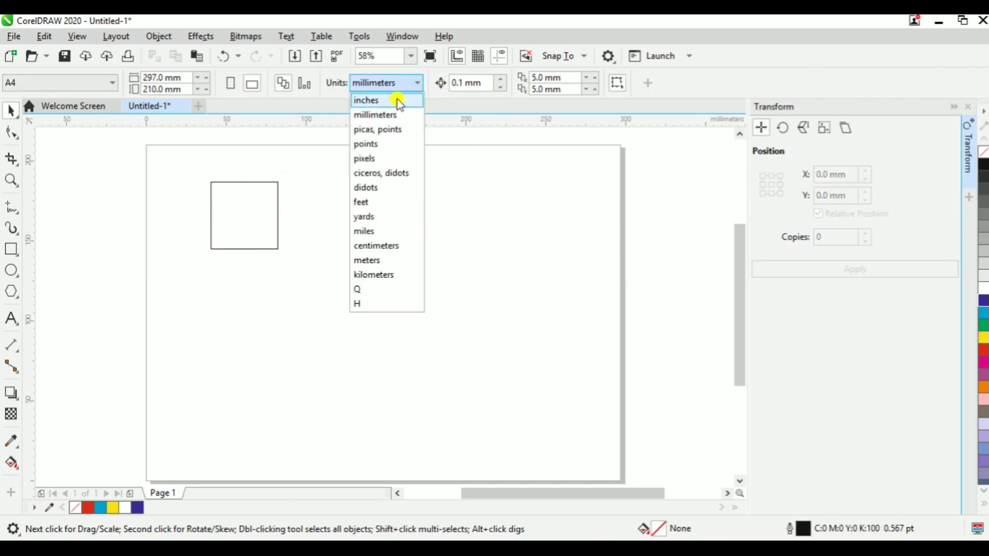
pyautogui.click(397, 100)
pyautogui.click(268, 200)
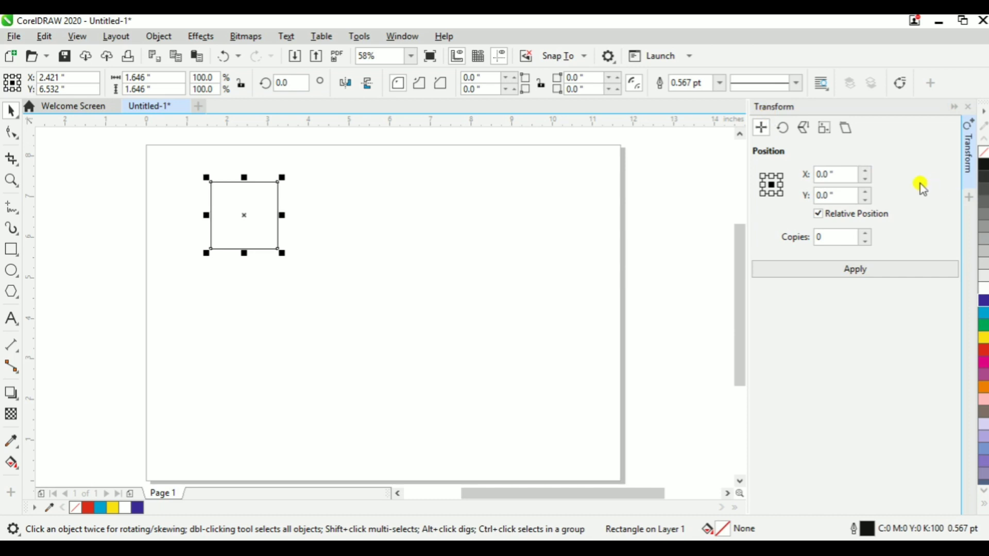
# Apply a relative position offset of 0.2 inches in X and Y to the square three times, then move it back down and left
pyautogui.click(867, 172)
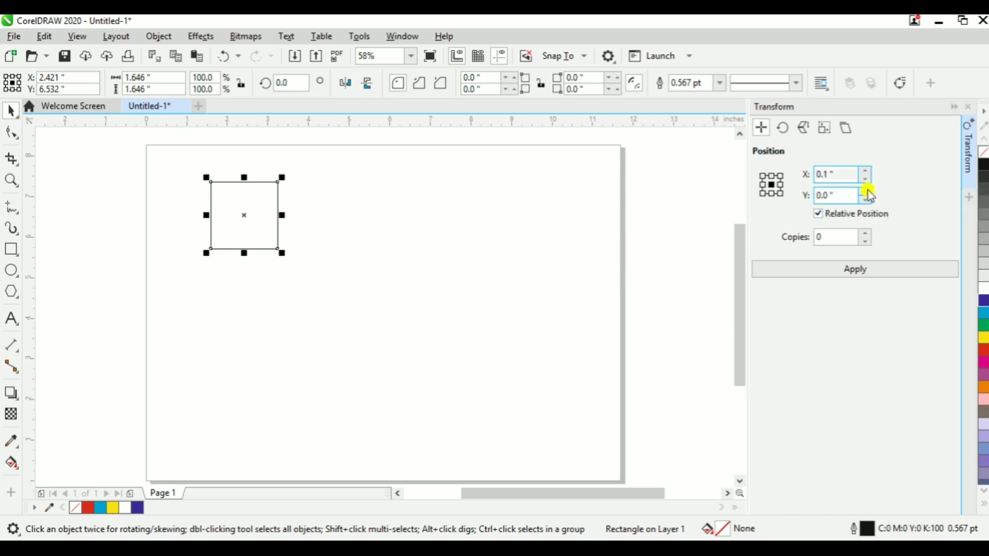
pyautogui.click(867, 192)
pyautogui.click(867, 172)
pyautogui.click(868, 192)
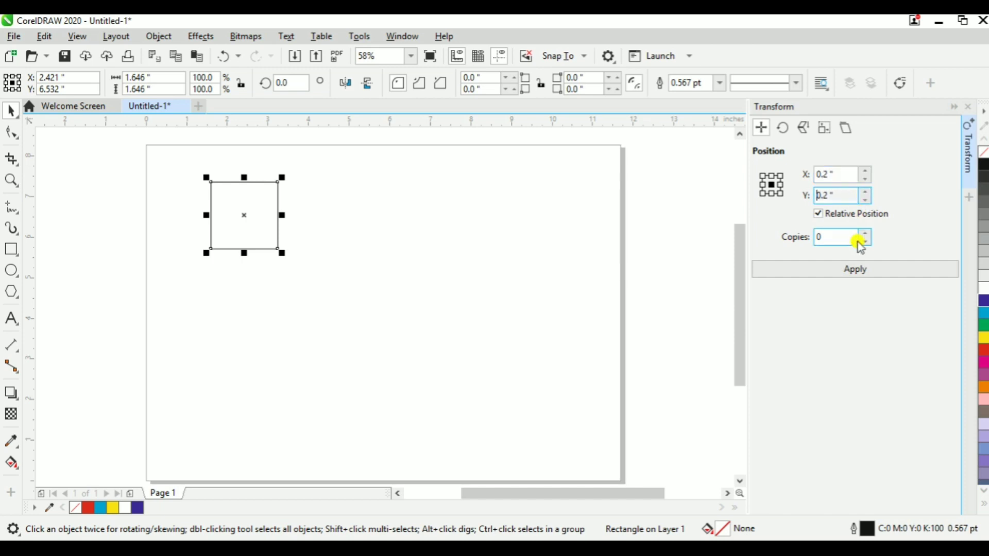
pyautogui.click(862, 271)
pyautogui.click(861, 272)
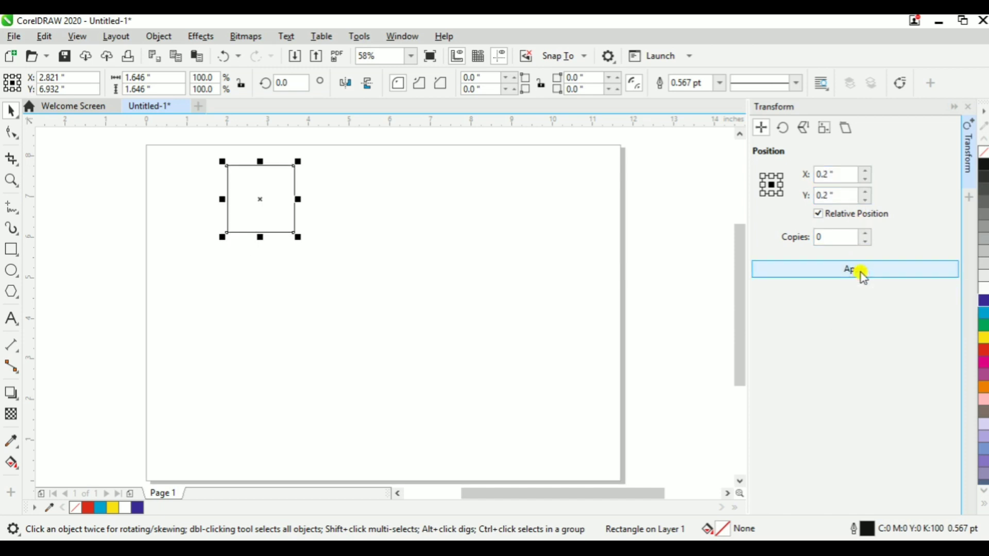
pyautogui.click(862, 272)
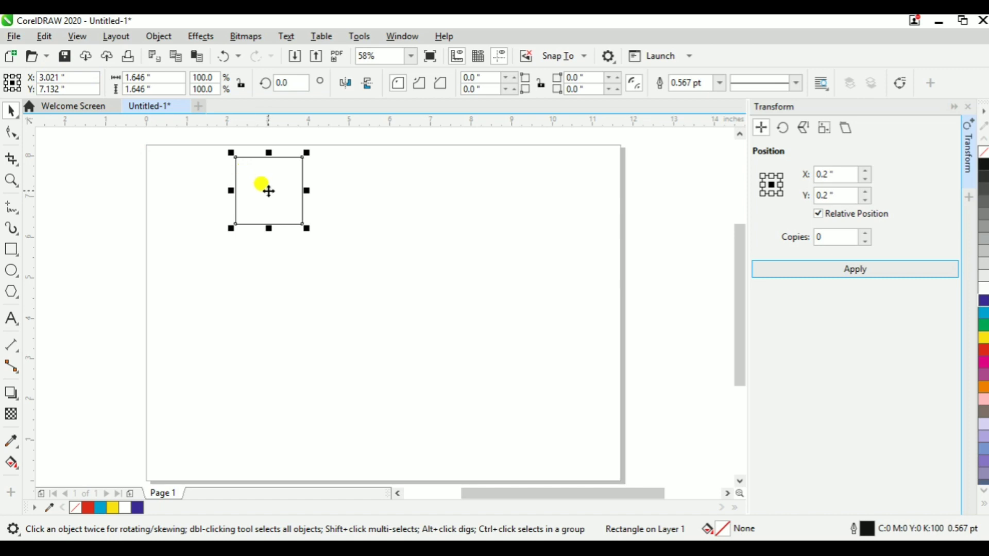
pyautogui.moveTo(264, 190); pyautogui.dragTo(222, 235)
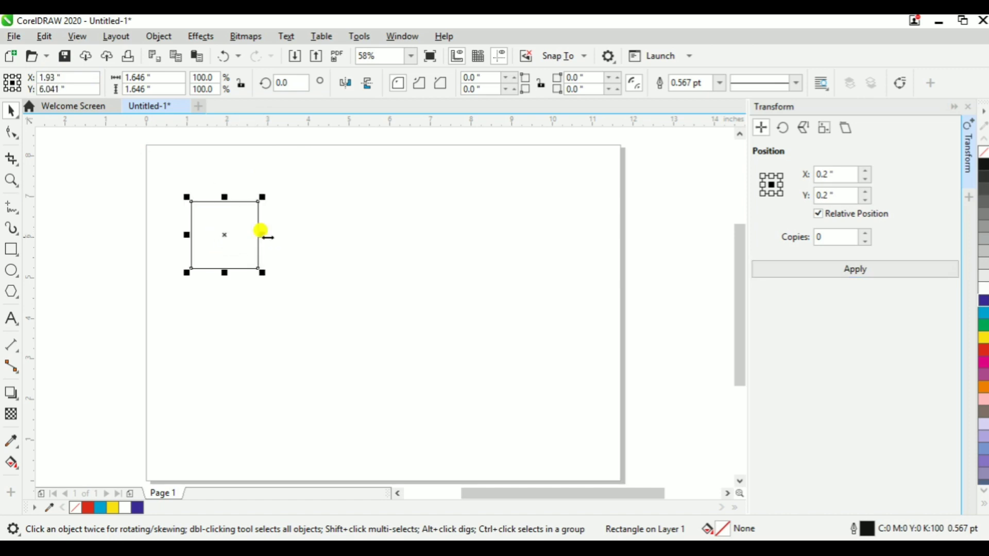
# Try shifting the square rightward by its own 1.646-inch width with a right-middle anchor Position transform, then undo the shifts
pyautogui.click(781, 185)
pyautogui.click(851, 269)
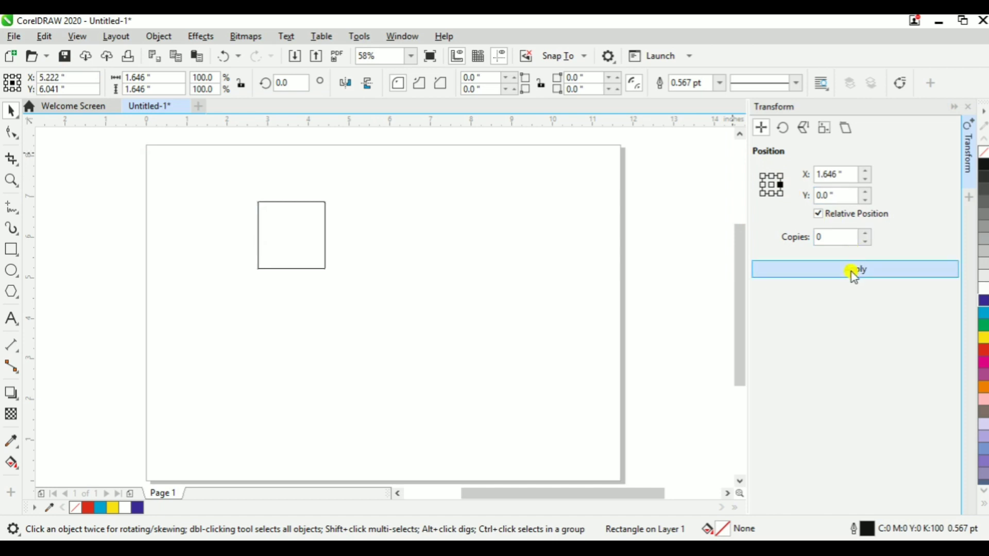
pyautogui.click(853, 273)
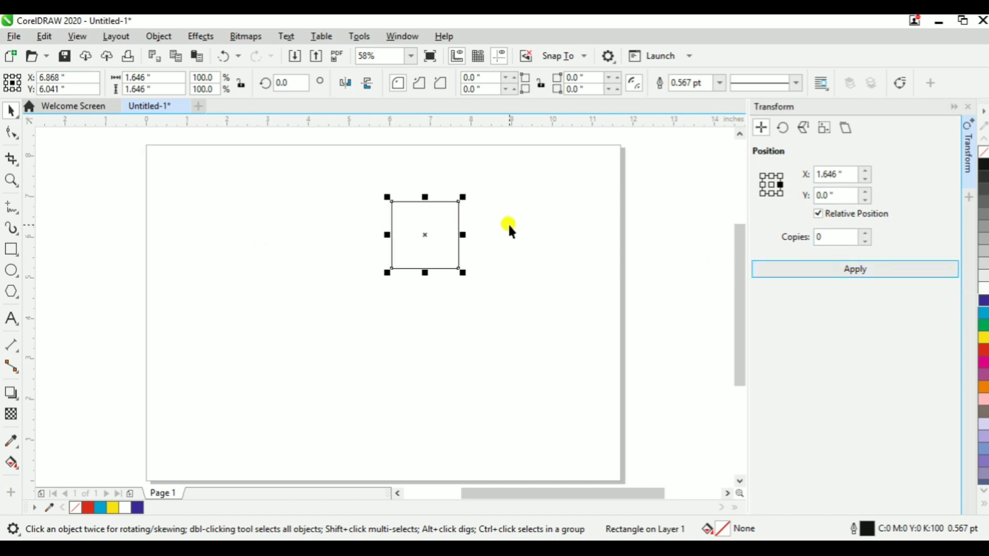
pyautogui.hotkey('ctrl', 'z')
pyautogui.hotkey('ctrl', 'z')
pyautogui.hotkey('ctrl', 'z')
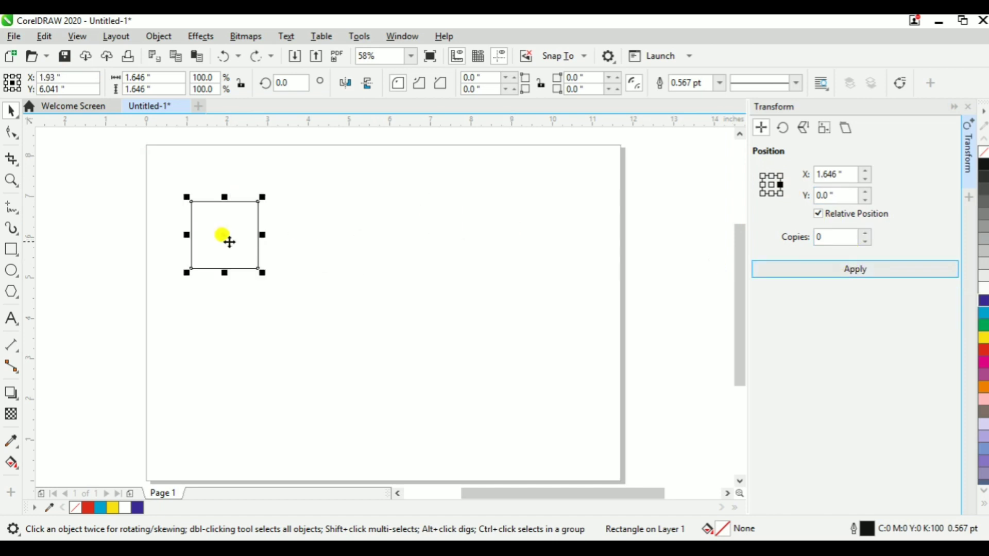
# Move the square slightly right and down, to about X 2.753 and Y 5.826 inches
pyautogui.moveTo(230, 242); pyautogui.dragTo(257, 244)
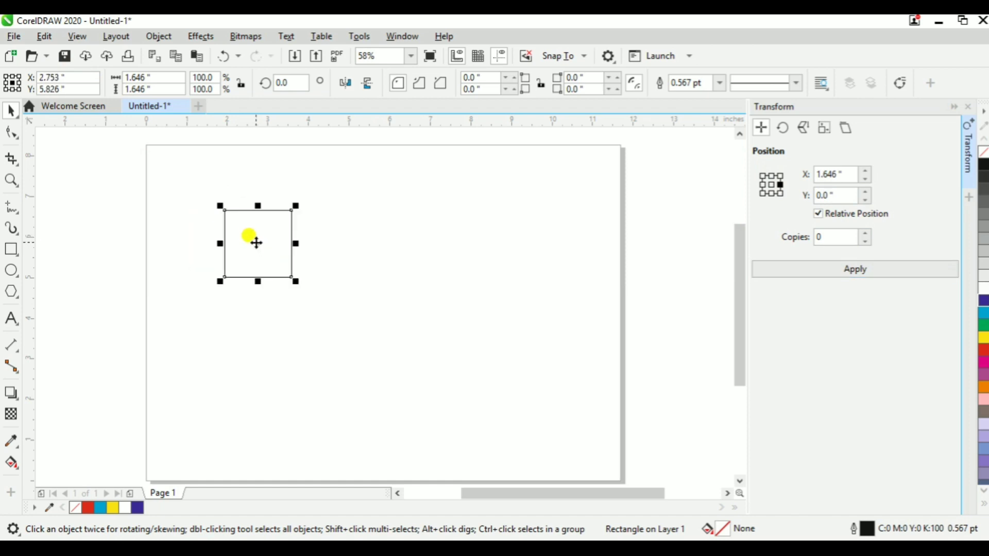
pyautogui.click(257, 243)
pyautogui.click(265, 247)
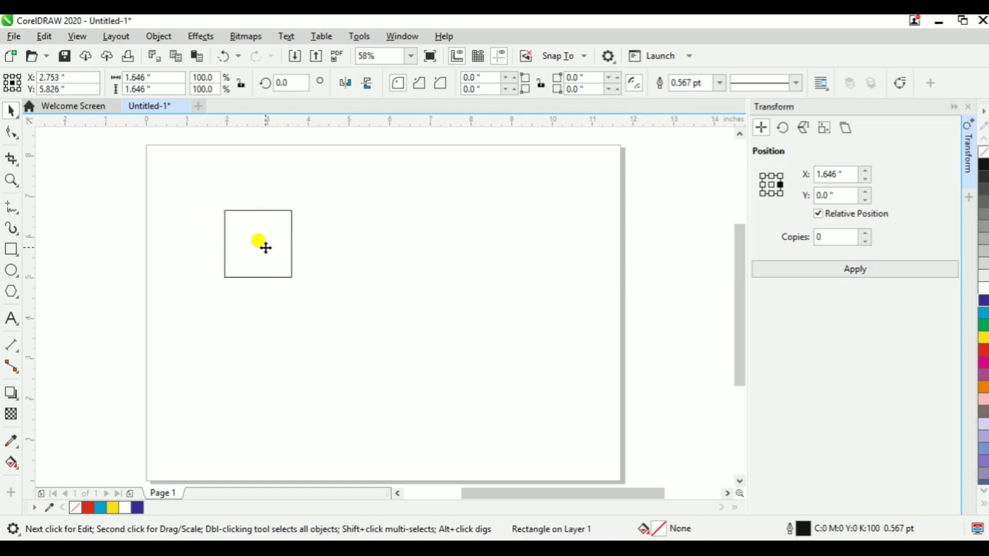
# Try a center-anchored relative offset of 0.1 inches in X and Y on the square twice, then undo both moves
pyautogui.click(780, 193)
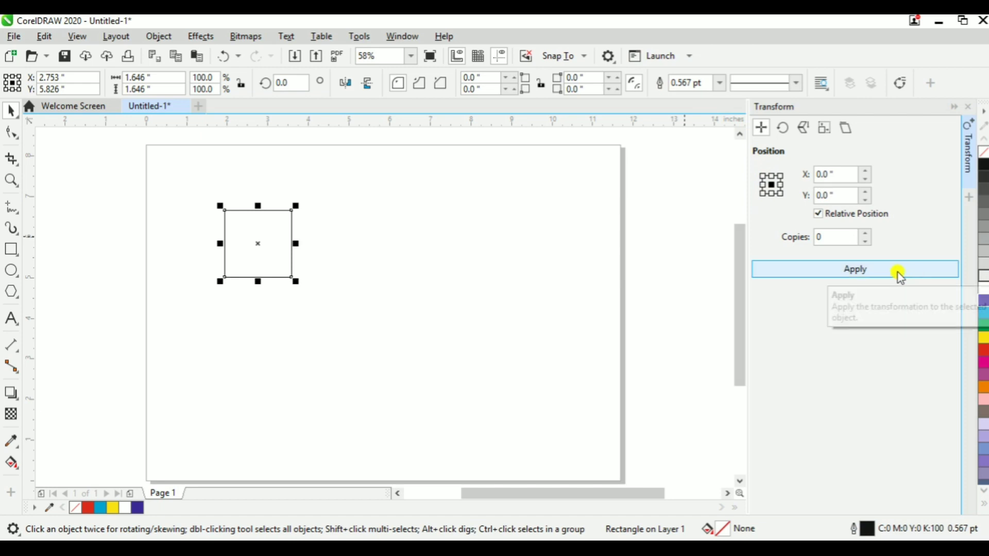
pyautogui.click(868, 171)
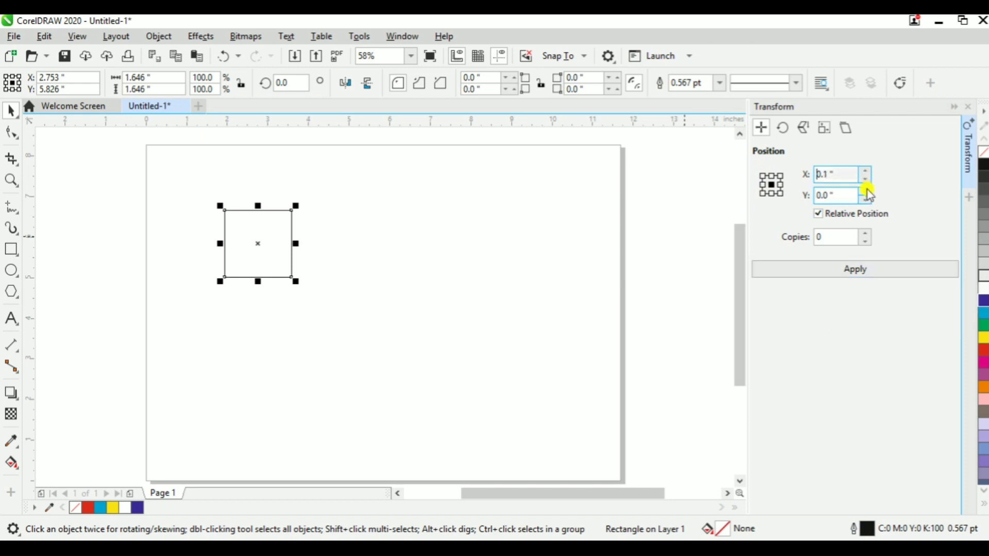
pyautogui.click(867, 192)
pyautogui.click(858, 271)
pyautogui.click(859, 273)
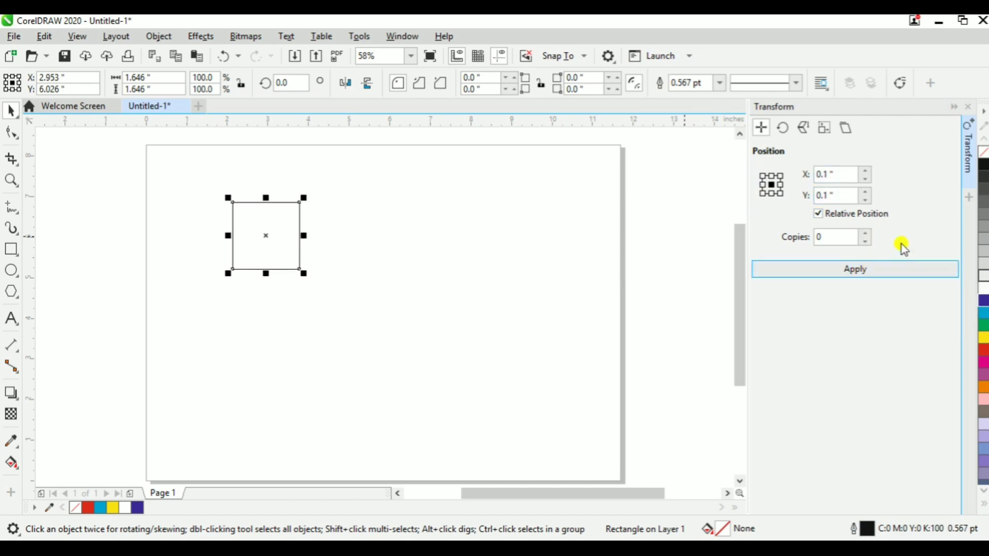
pyautogui.hotkey('ctrl', 'z')
pyautogui.hotkey('ctrl', 'z')
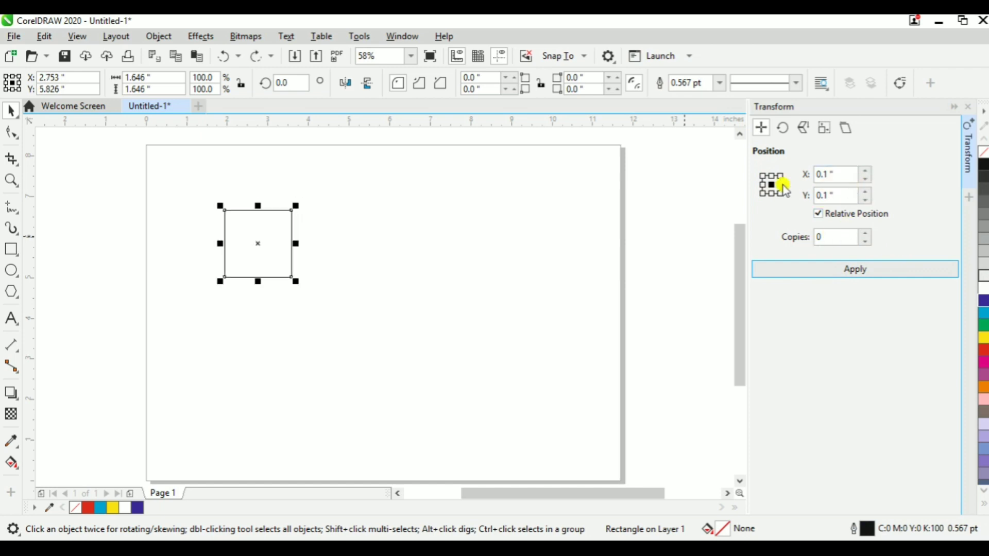
# Create 3 diagonal copies of the square up and to the right with the Position transform's top-right anchor
pyautogui.click(781, 176)
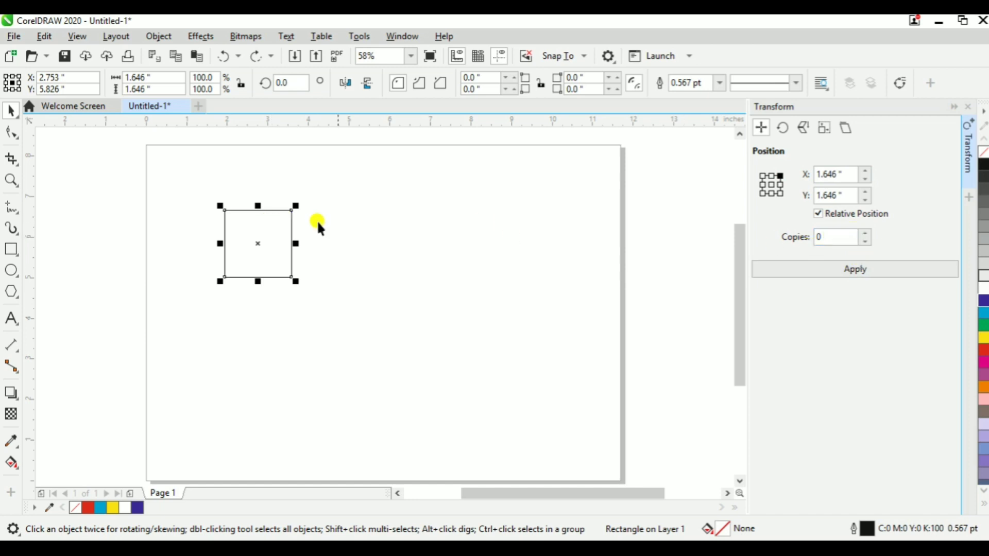
pyautogui.click(855, 233)
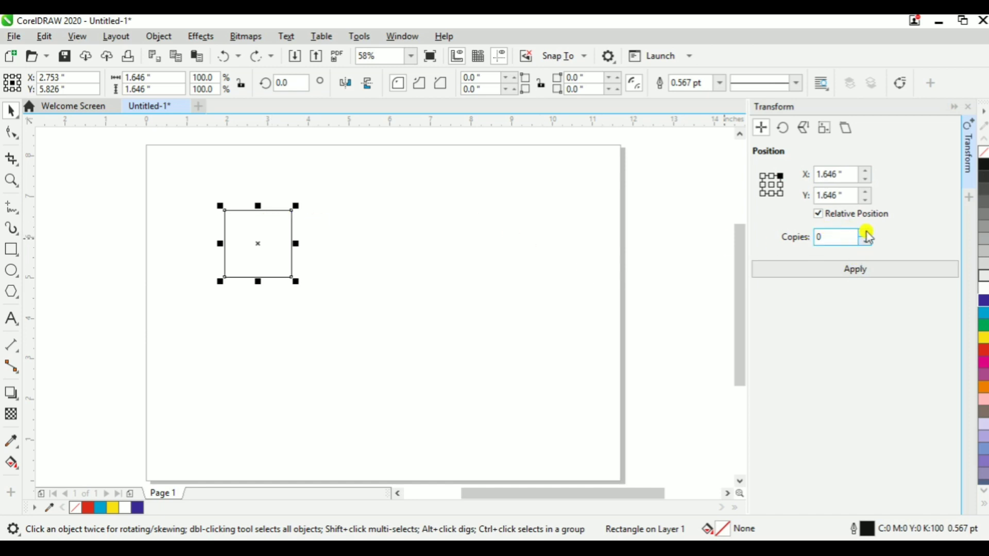
pyautogui.click(866, 233)
pyautogui.click(866, 233)
pyautogui.click(866, 232)
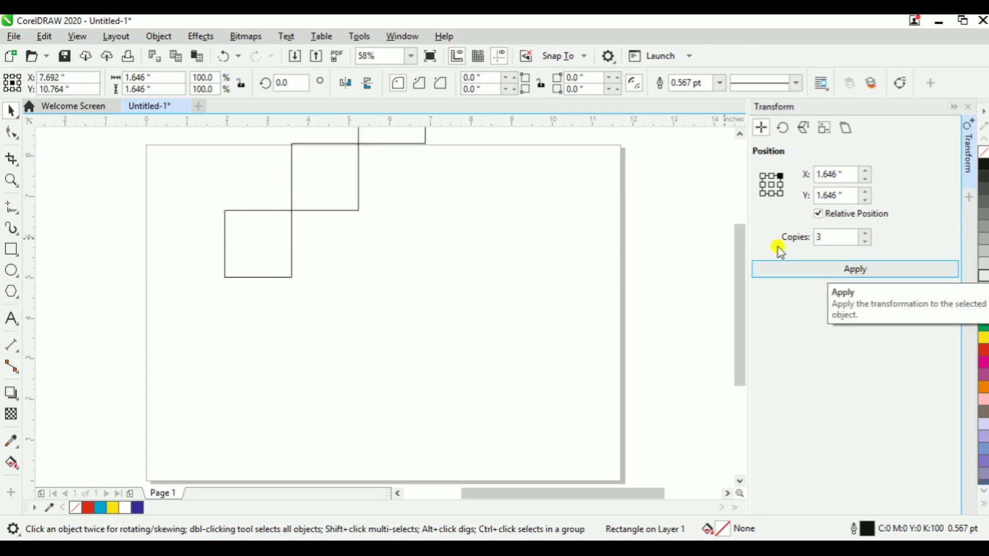
# Examine how the corners of the diagonally copied squares meet
pyautogui.press('z')
pyautogui.press('F3')
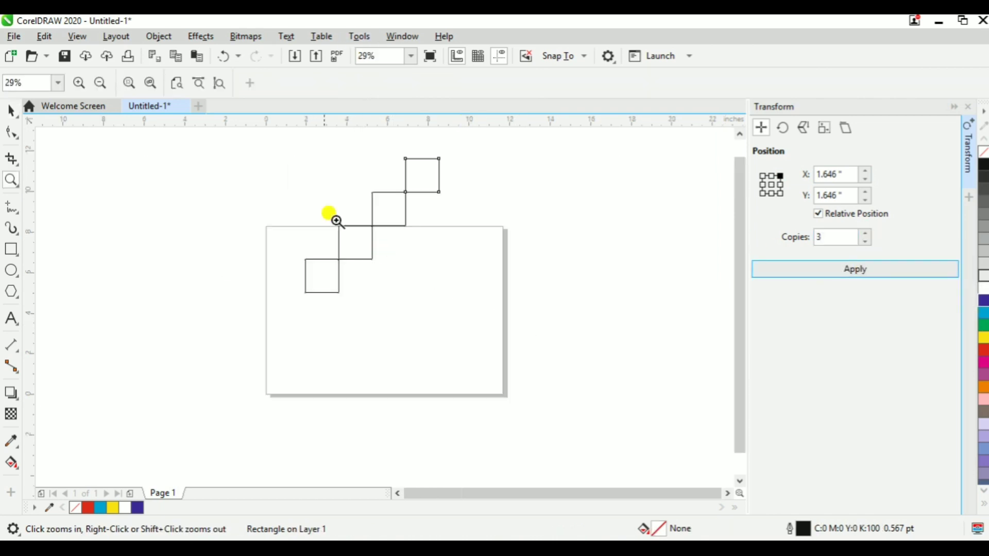
pyautogui.moveTo(246, 153); pyautogui.dragTo(531, 337)
pyautogui.press('space')
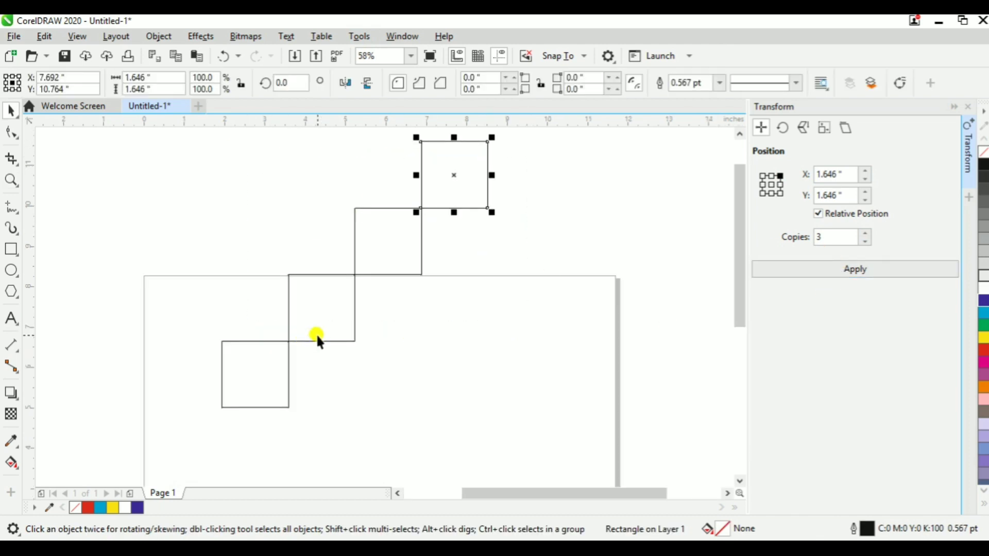
pyautogui.press('space')
pyautogui.moveTo(278, 334); pyautogui.dragTo(300, 351)
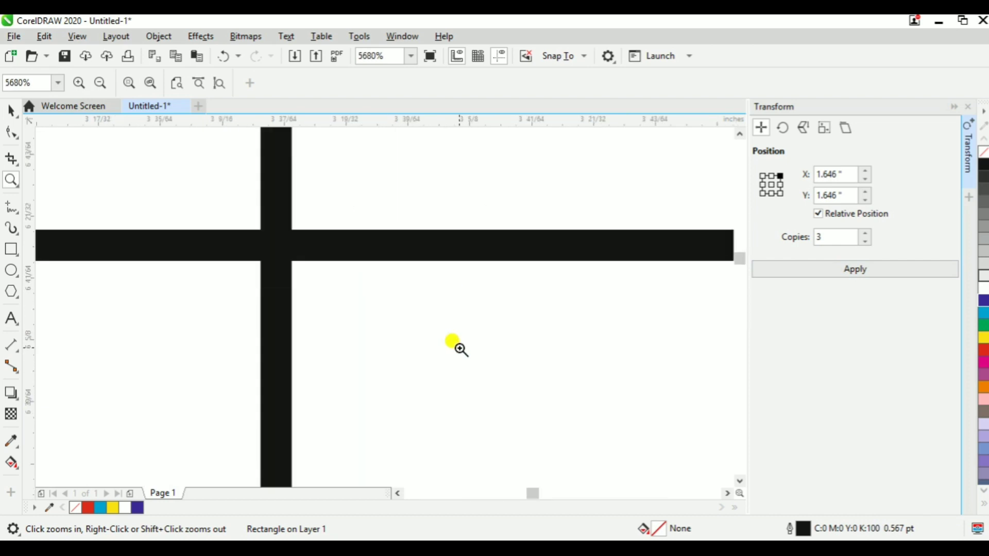
pyautogui.rightClick(422, 304)
pyautogui.rightClick(422, 303)
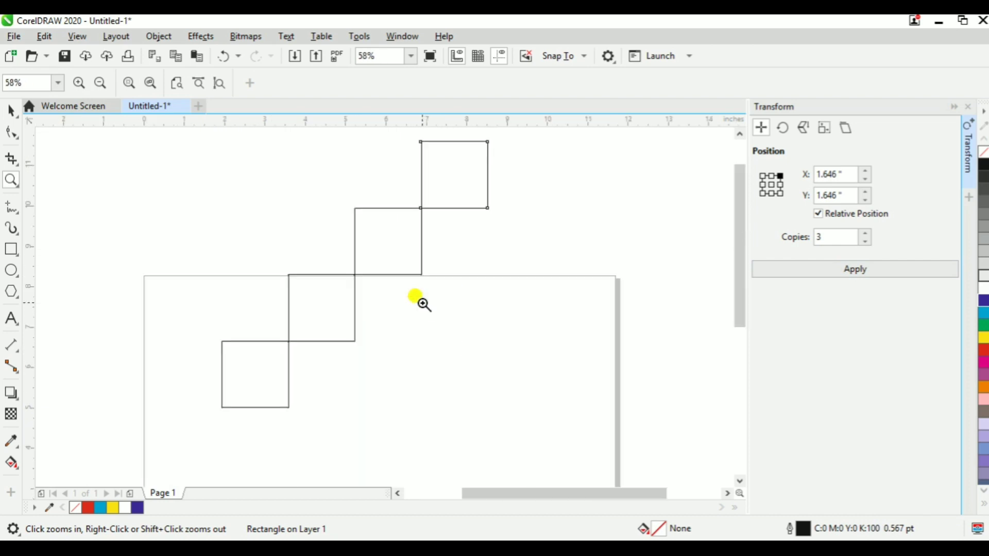
pyautogui.rightClick(422, 303)
pyautogui.press('space')
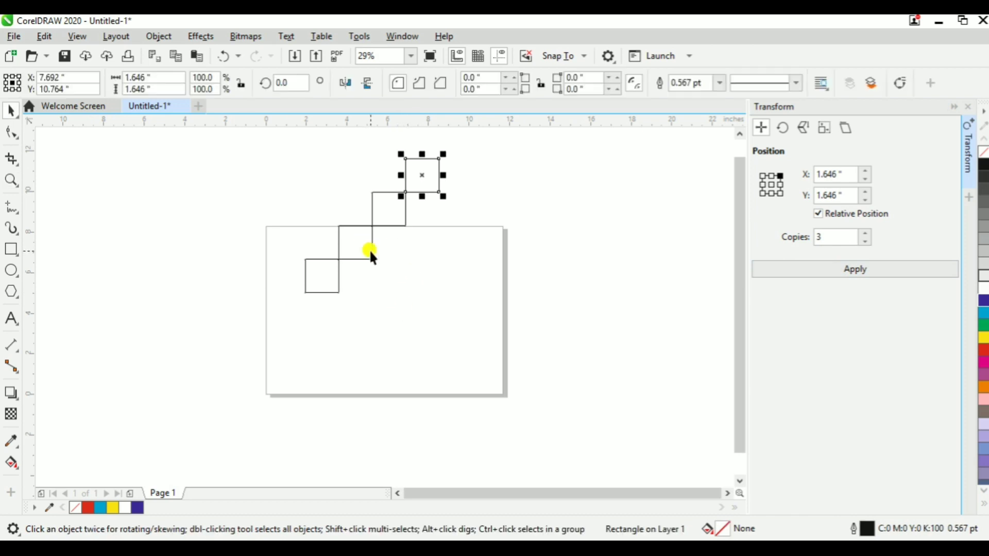
# Undo the diagonal copies and stack 3 copies directly below the square with the Position transform's bottom-middle anchor
pyautogui.hotkey('ctrl', 'z')
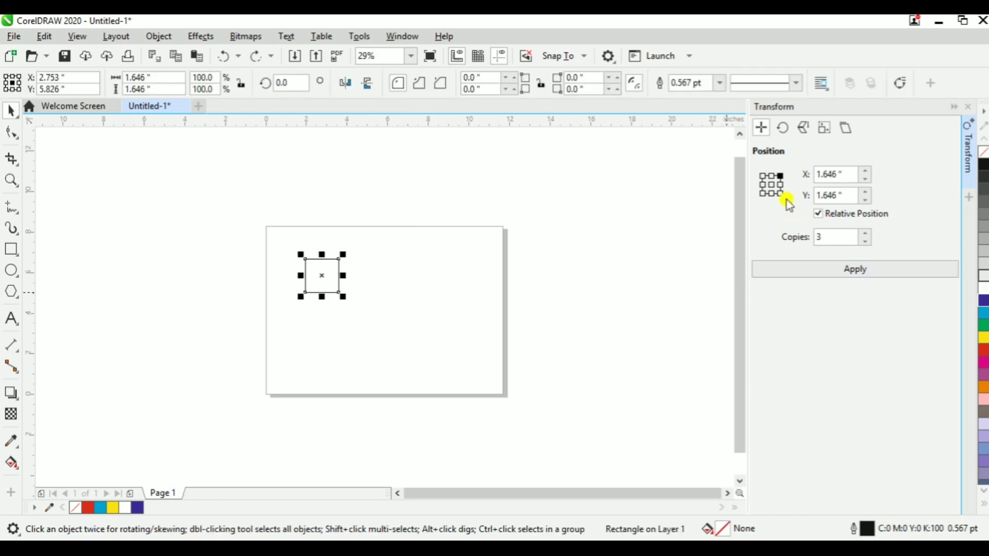
pyautogui.click(771, 194)
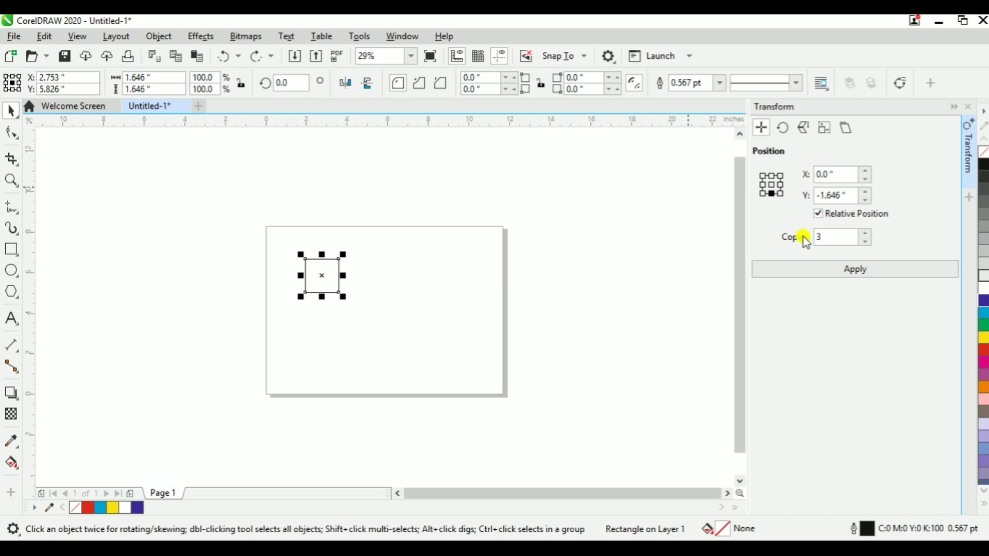
pyautogui.click(857, 272)
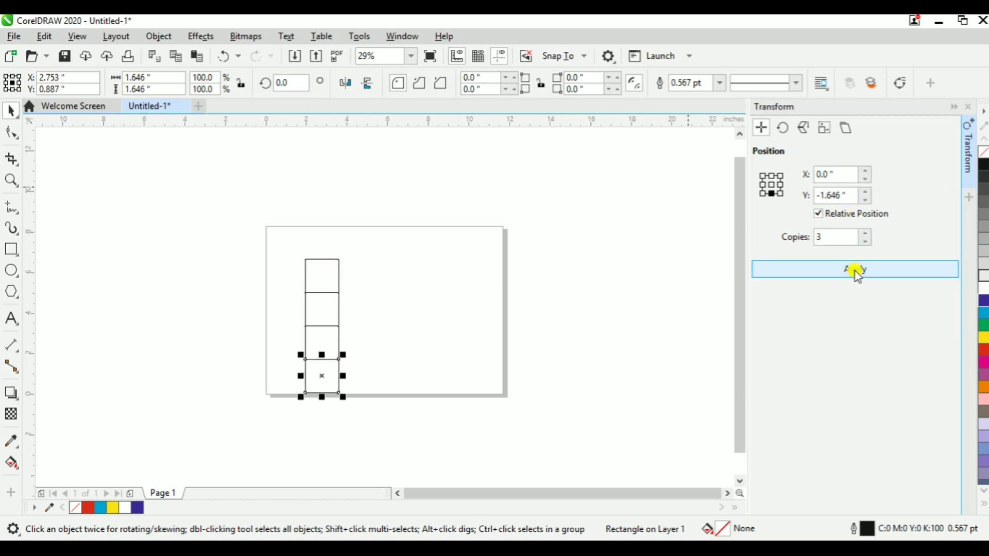
# Select the whole column of squares and repeat it rightward with 3 copies offset 1.646 inches in X
pyautogui.click(416, 309)
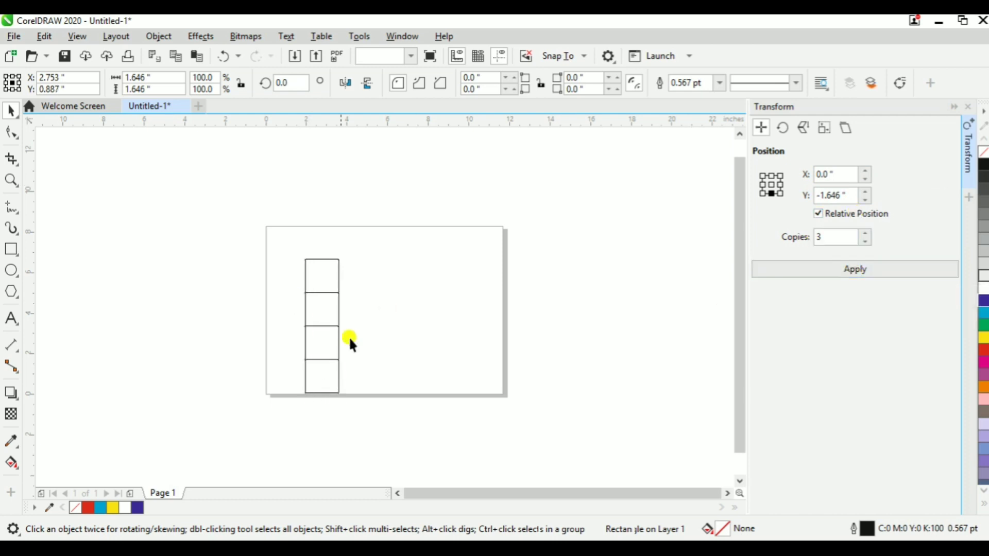
pyautogui.moveTo(263, 239); pyautogui.dragTo(284, 256)
pyautogui.moveTo(383, 400); pyautogui.dragTo(387, 402)
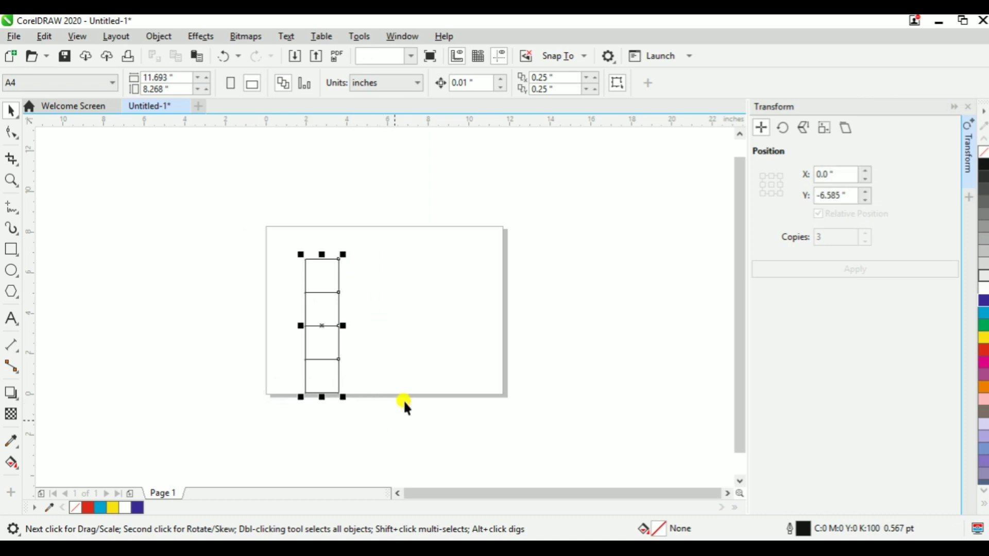
pyautogui.click(780, 185)
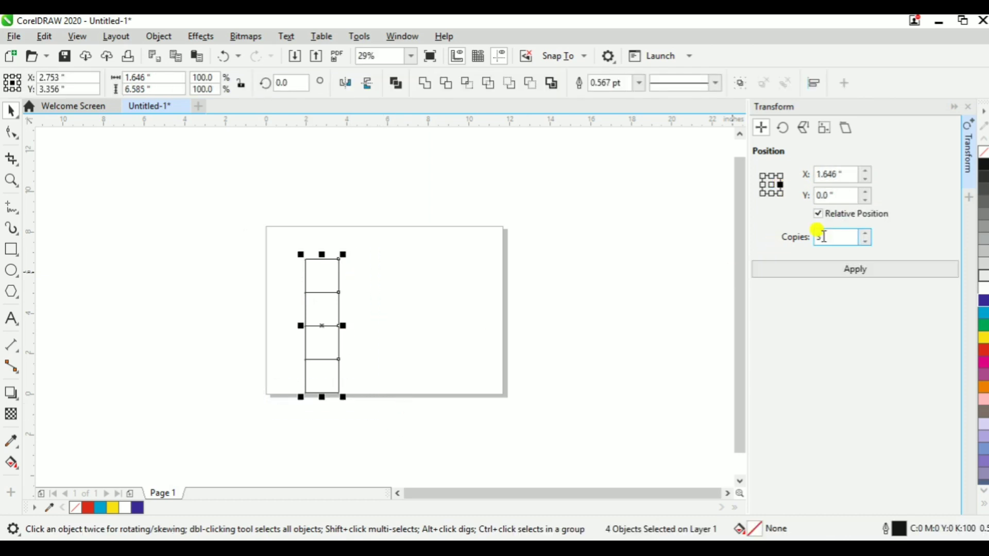
pyautogui.click(855, 269)
pyautogui.click(589, 327)
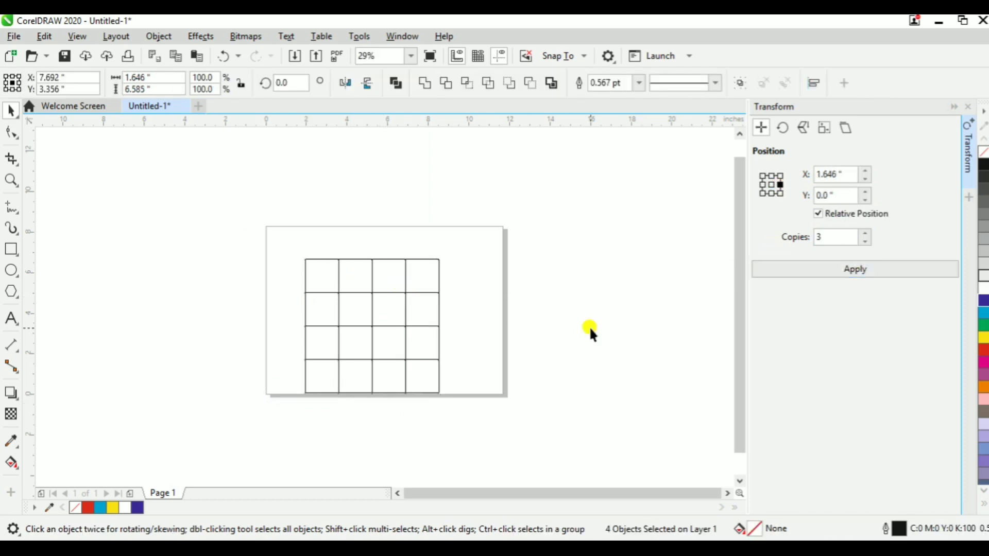
# Select the entire grid of squares and move it up and right to about X 5.759 and Y 4.18 inches
pyautogui.moveTo(295, 264); pyautogui.dragTo(446, 400)
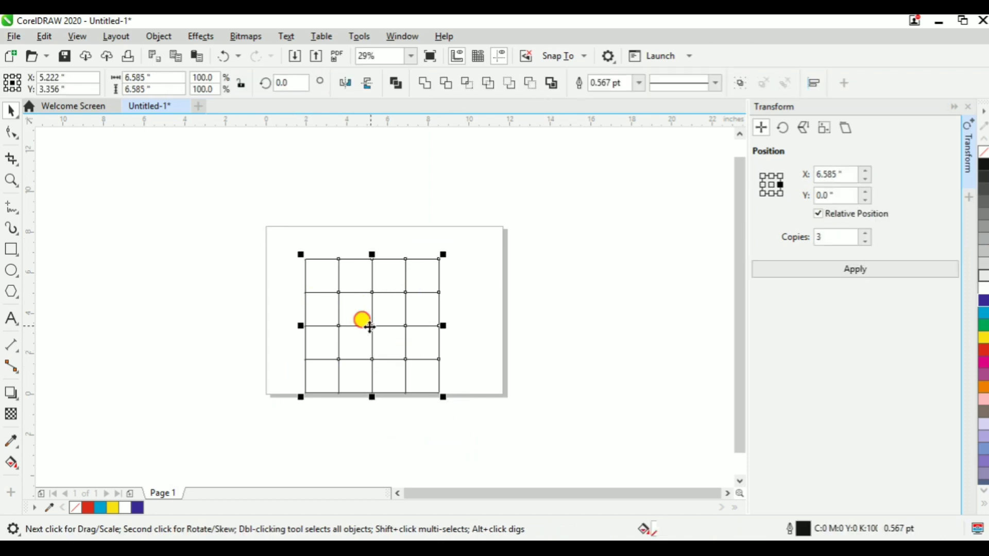
pyautogui.moveTo(371, 325); pyautogui.dragTo(381, 310)
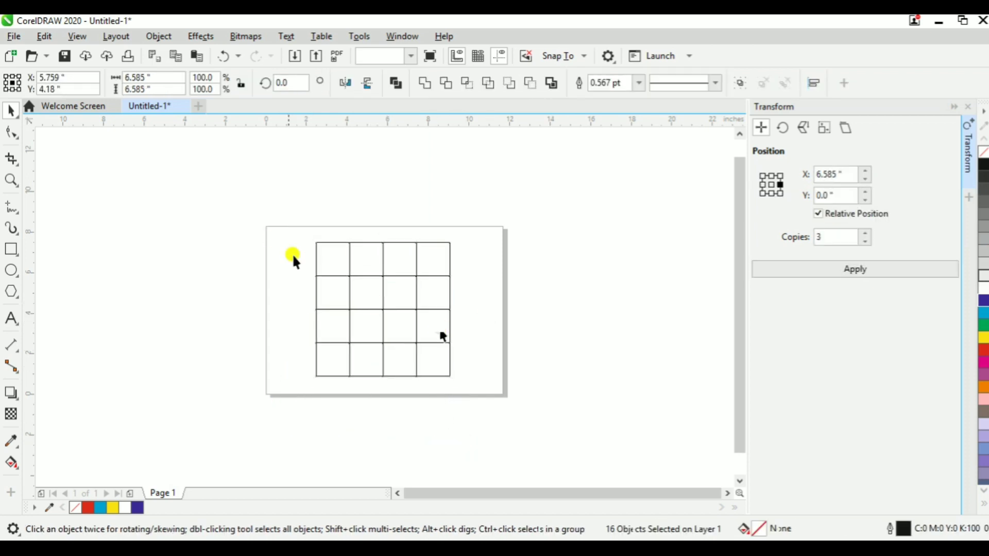
pyautogui.click(75, 258)
pyautogui.click(10, 250)
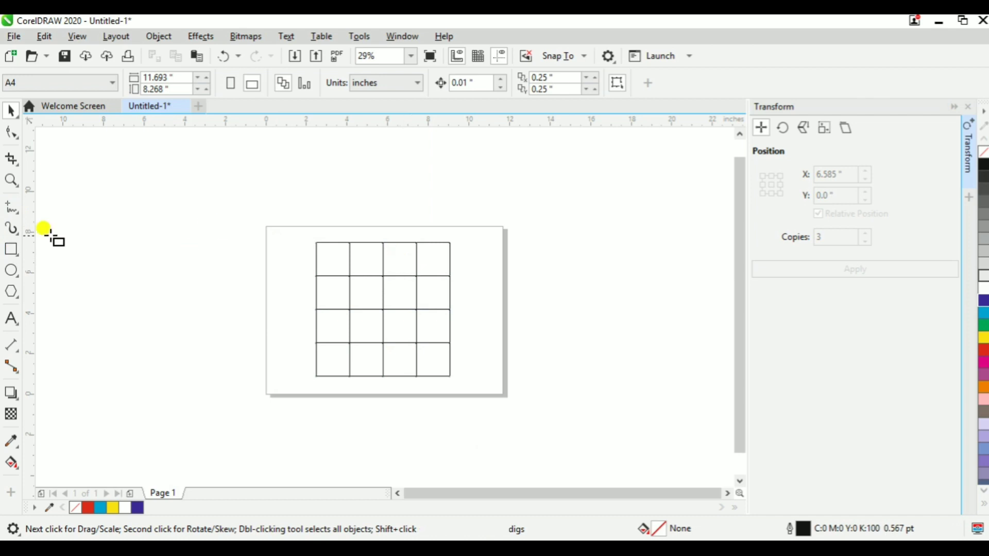
# Examine how the edges of neighbouring squares meet at a grid intersection
pyautogui.click(12, 180)
pyautogui.moveTo(258, 221); pyautogui.dragTo(525, 414)
pyautogui.press('space')
pyautogui.click(409, 310)
pyautogui.click(561, 322)
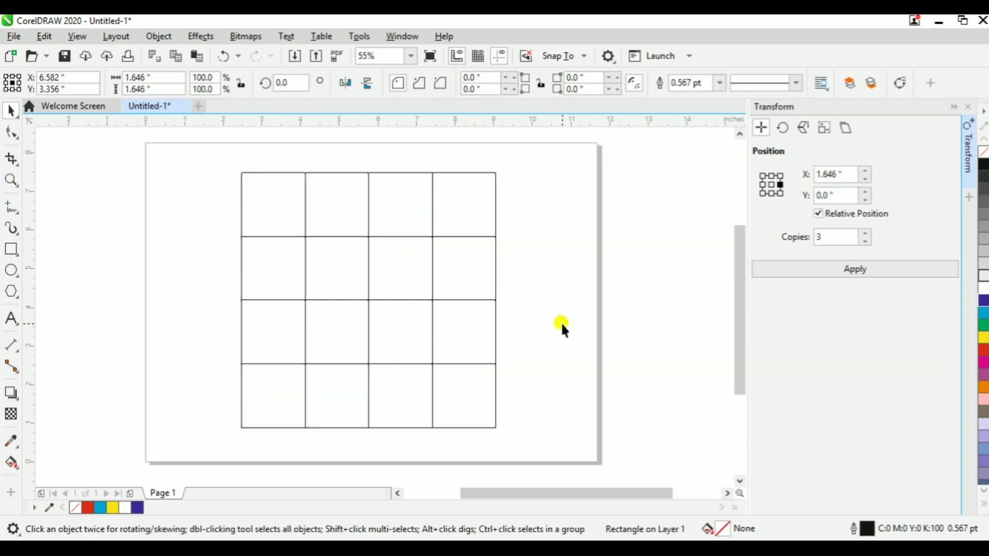
pyautogui.press('space')
pyautogui.moveTo(402, 282); pyautogui.dragTo(470, 334)
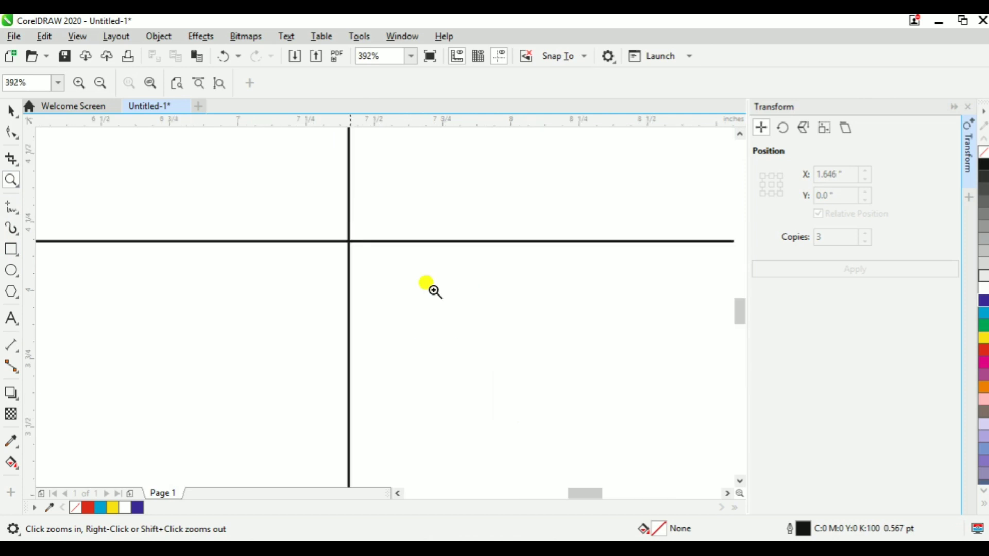
pyautogui.moveTo(309, 219); pyautogui.dragTo(402, 287)
pyautogui.rightClick(450, 268)
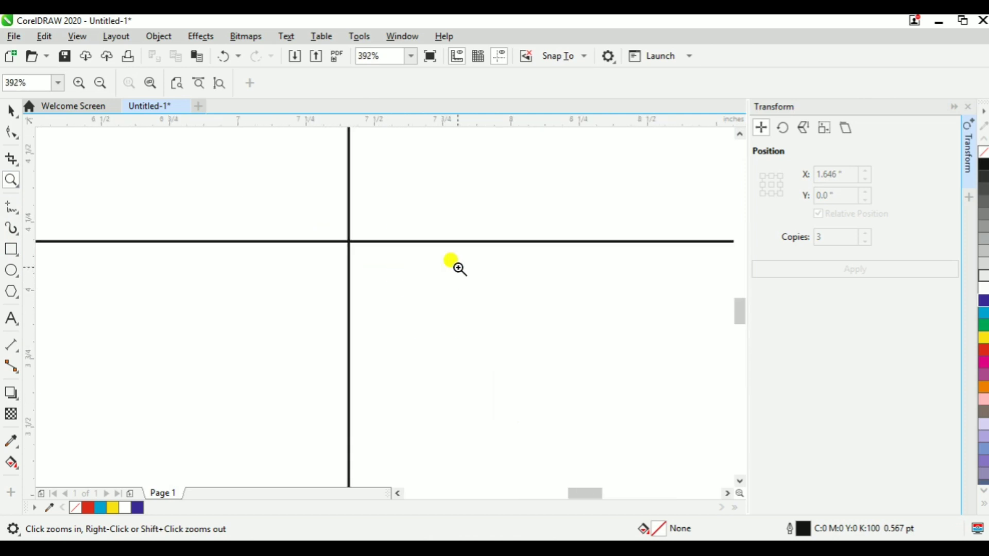
pyautogui.rightClick(456, 268)
pyautogui.press('space')
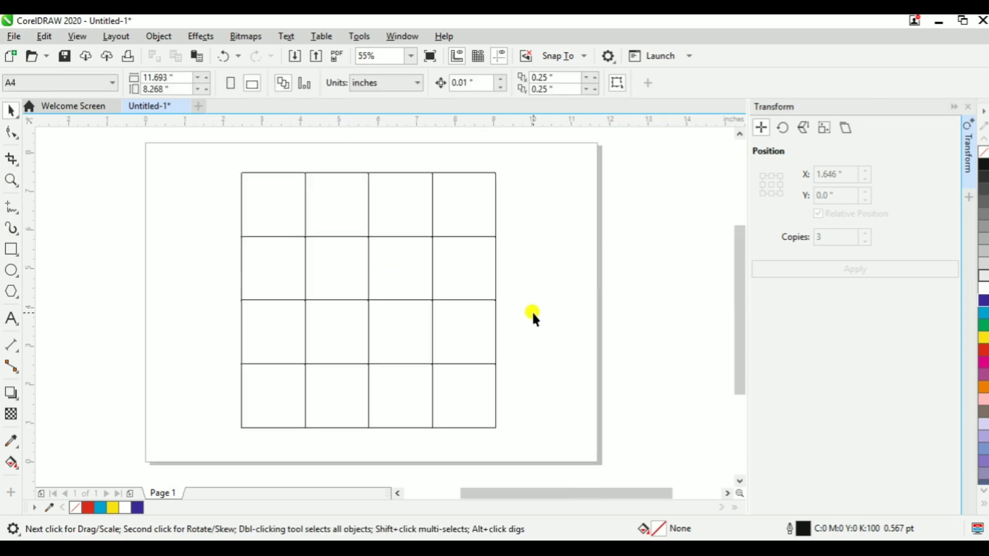
# Select individual squares in the grid, then delete the second square of the top row
pyautogui.click(478, 313)
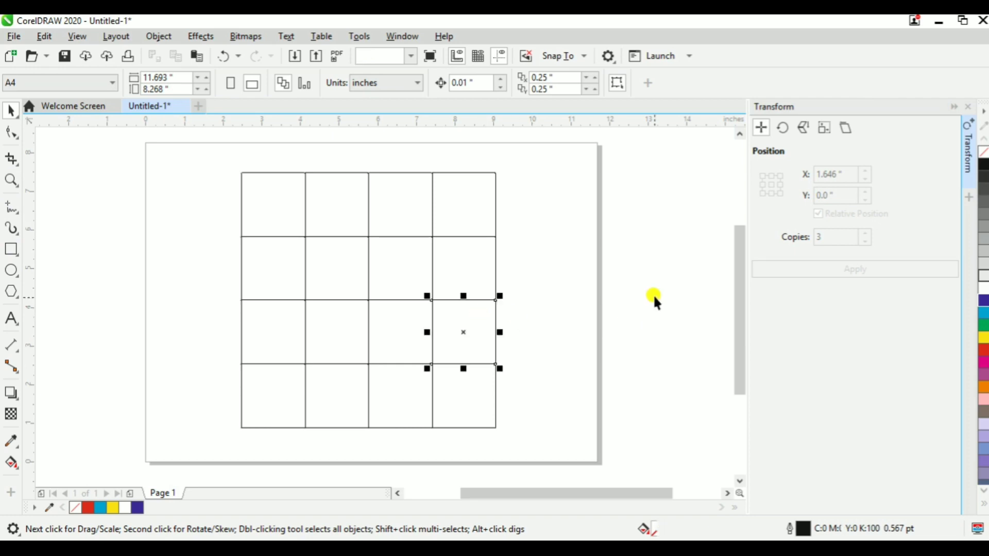
pyautogui.click(474, 262)
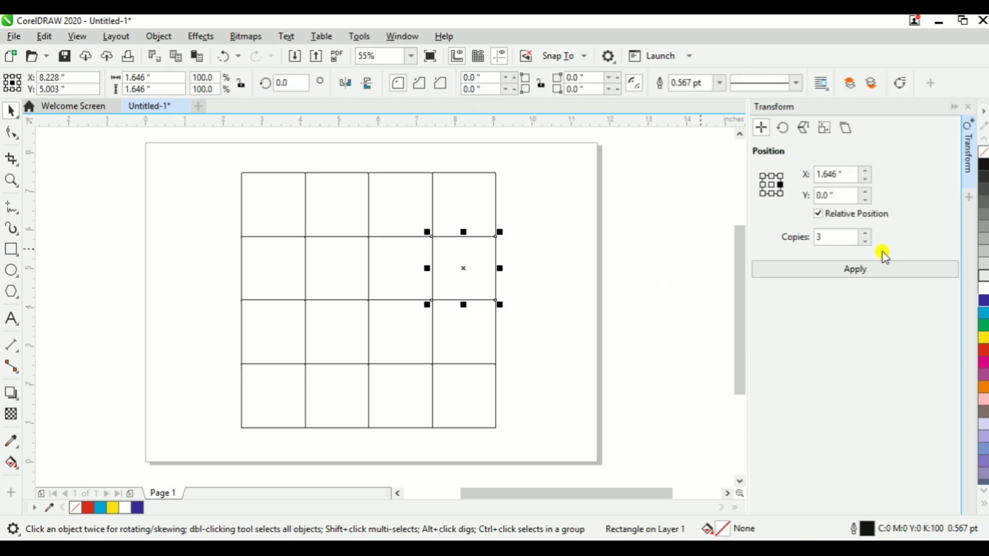
pyautogui.click(570, 271)
pyautogui.click(364, 228)
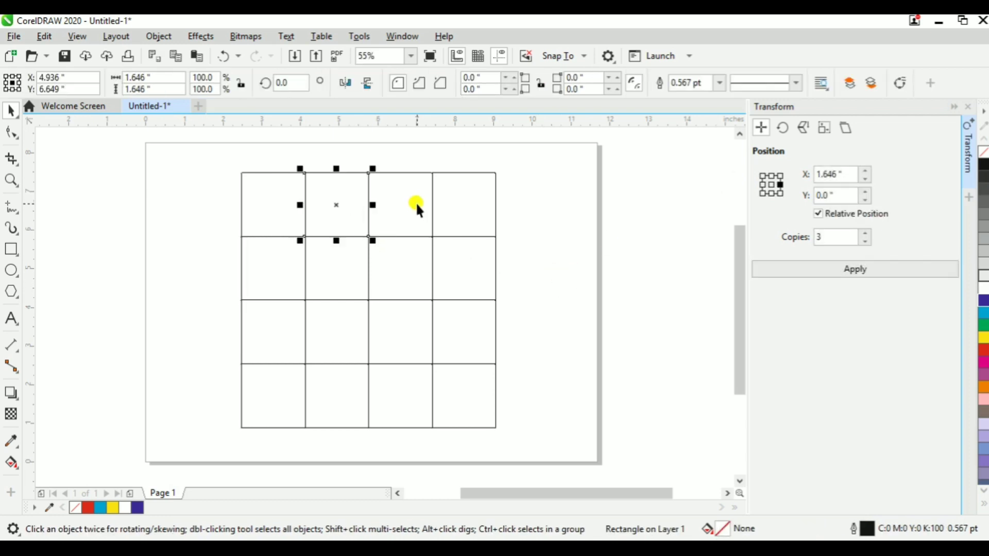
pyautogui.press('Delete')
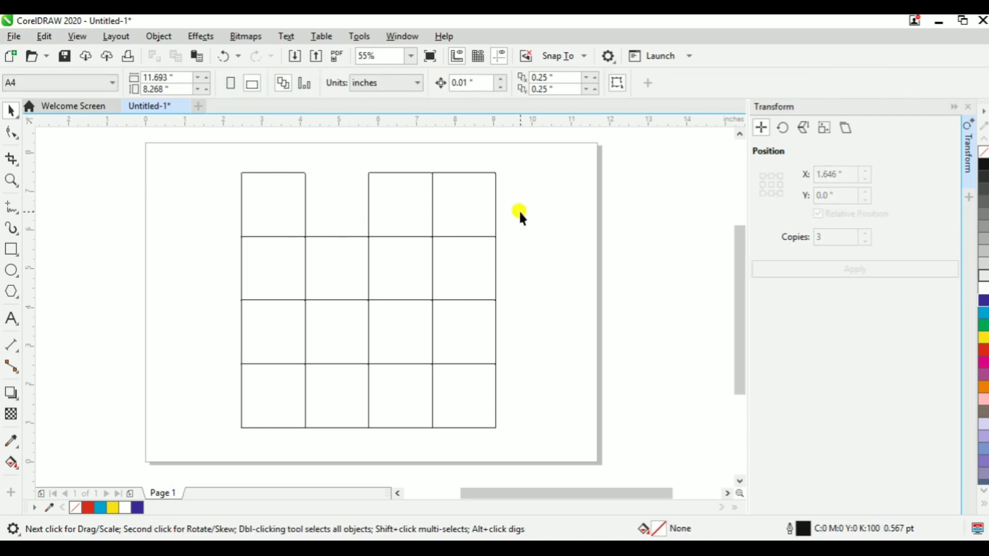
# Replace all the grid squares with a new square about 2.03 inches wide, centred at about X 5.501 and Y 5.101 inches
pyautogui.hotkey('ctrl', 'a')
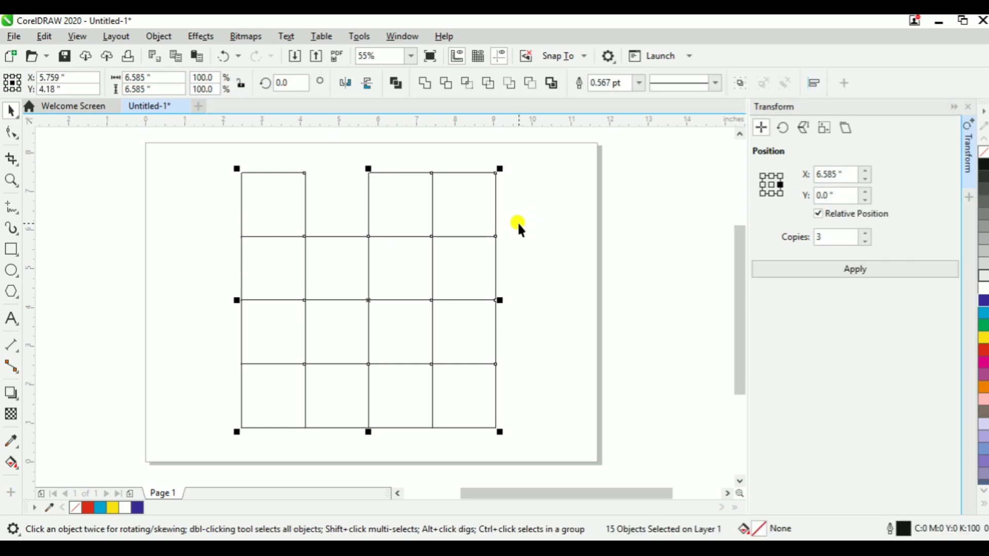
pyautogui.press('Delete')
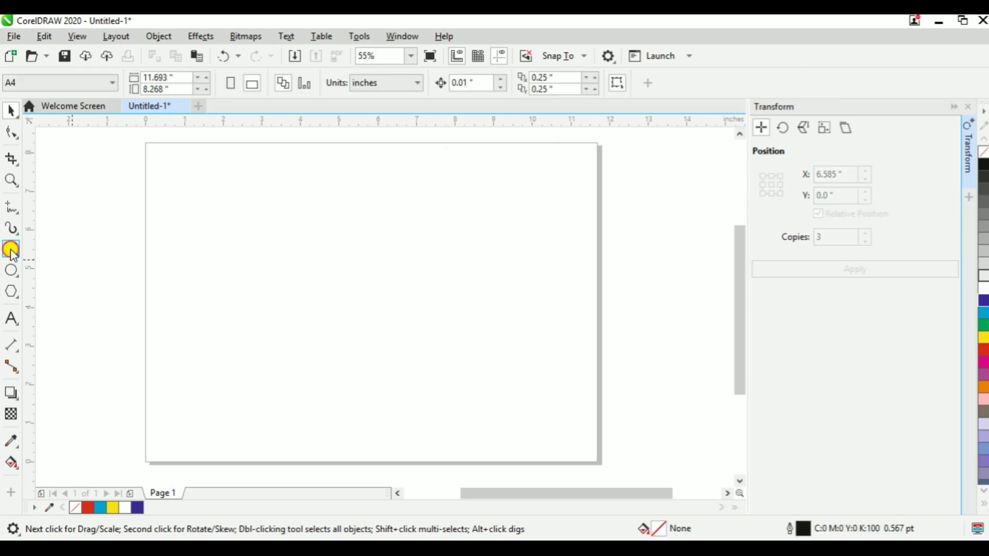
pyautogui.click(12, 251)
pyautogui.moveTo(241, 232)
pyautogui.mouseDown()
pyautogui.moveTo(237, 266)
pyautogui.moveTo(248, 280)
pyautogui.mouseUp()
pyautogui.press('space')
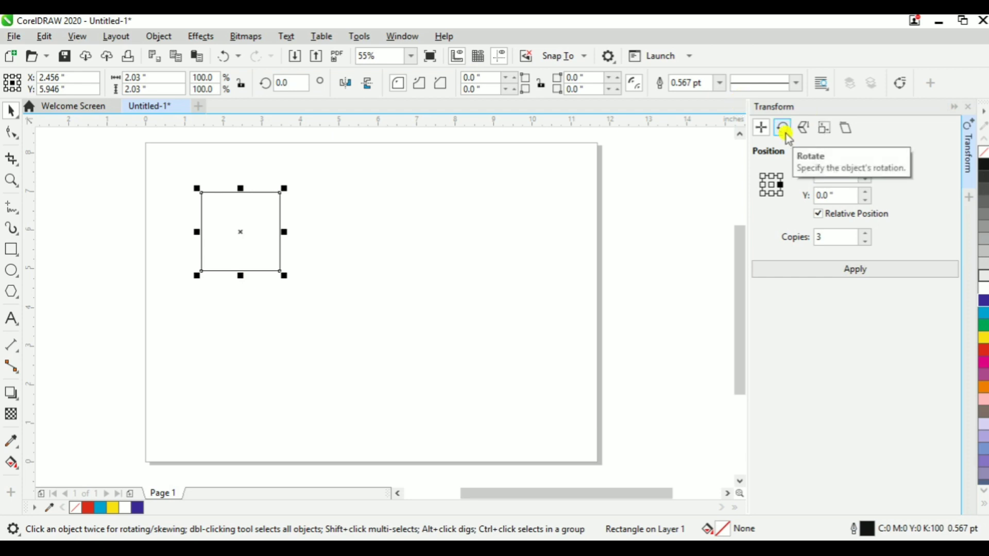
pyautogui.moveTo(243, 233); pyautogui.dragTo(359, 263)
# Rotate the square freehand to about 52 degrees and undo the rotation
pyautogui.click(286, 82)
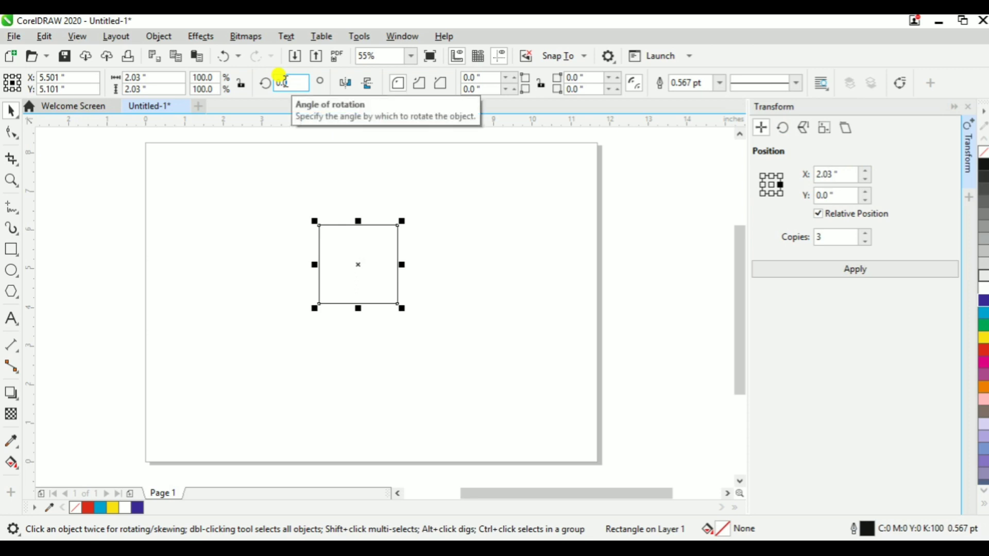
pyautogui.click(358, 263)
pyautogui.moveTo(402, 309); pyautogui.dragTo(420, 275)
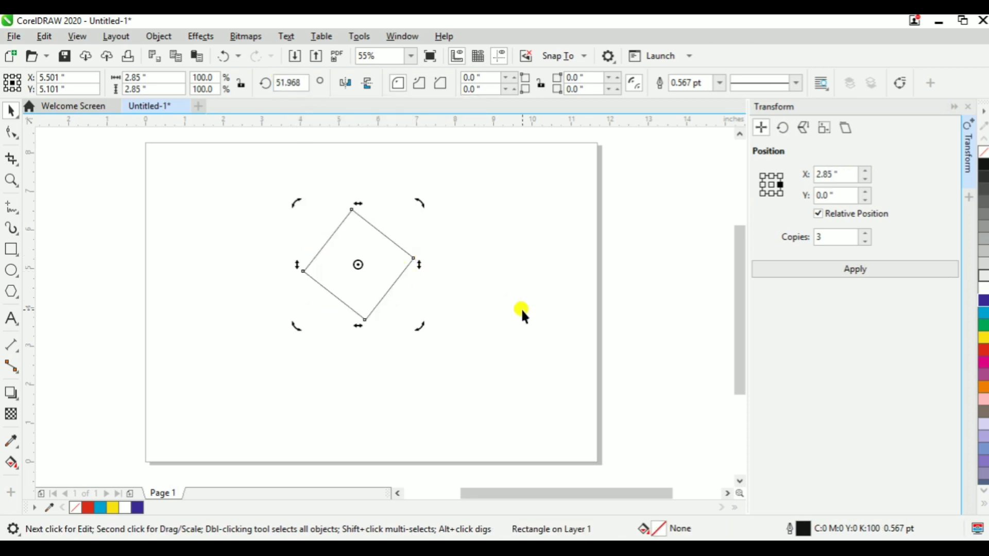
pyautogui.hotkey('ctrl', 'z')
pyautogui.click(380, 242)
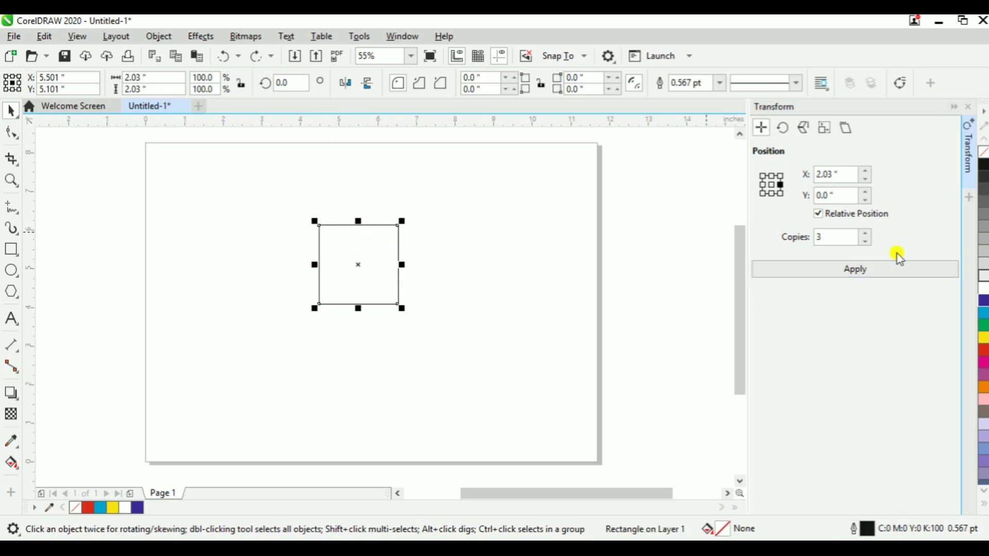
# Rotate the square by 10 degrees about its bottom-left corner with 3 copies, and undo the result
pyautogui.click(787, 133)
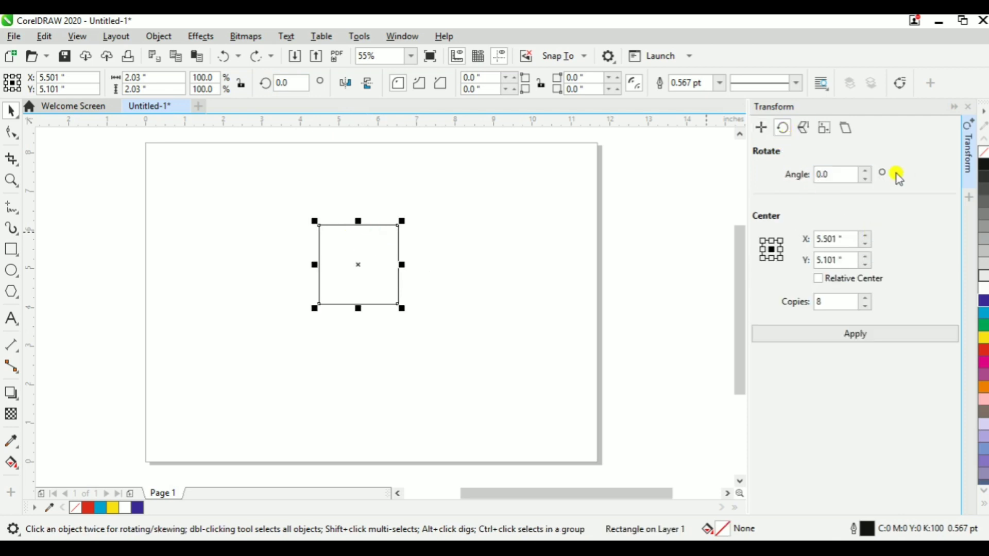
pyautogui.click(867, 172)
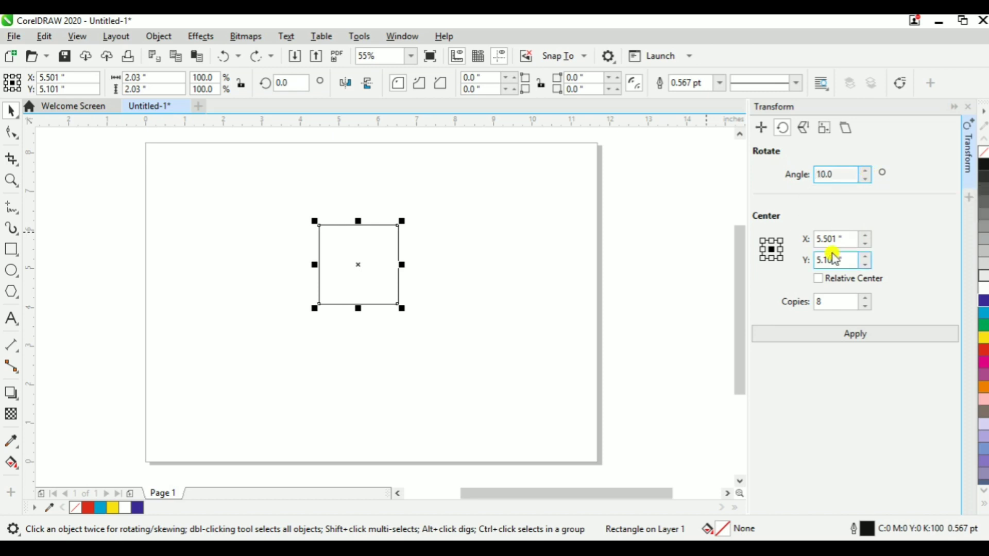
pyautogui.click(371, 258)
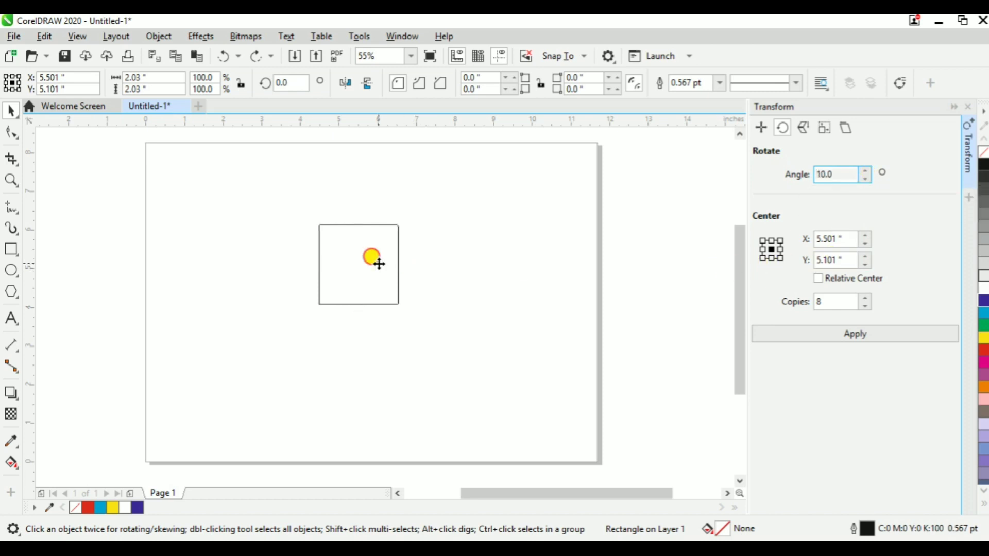
pyautogui.click(762, 257)
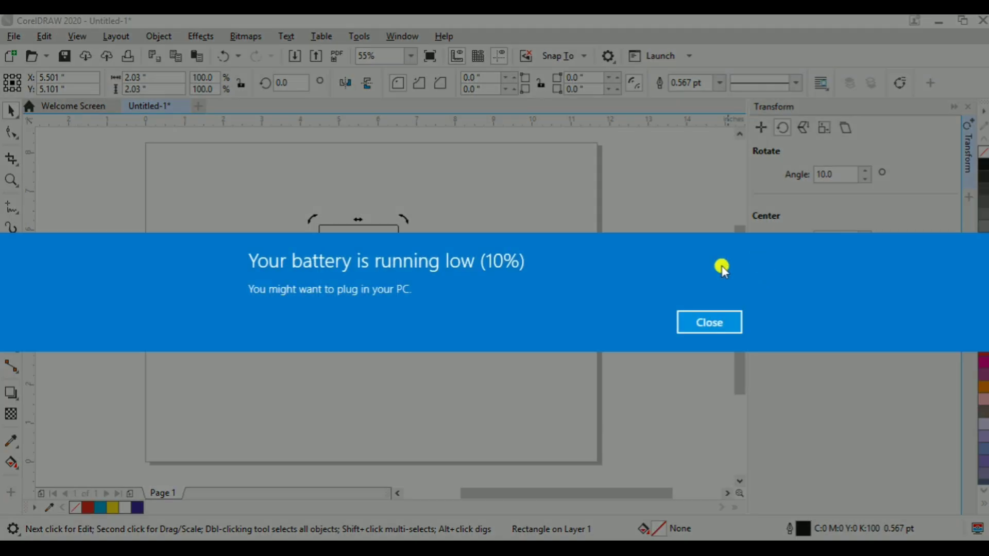
pyautogui.click(725, 324)
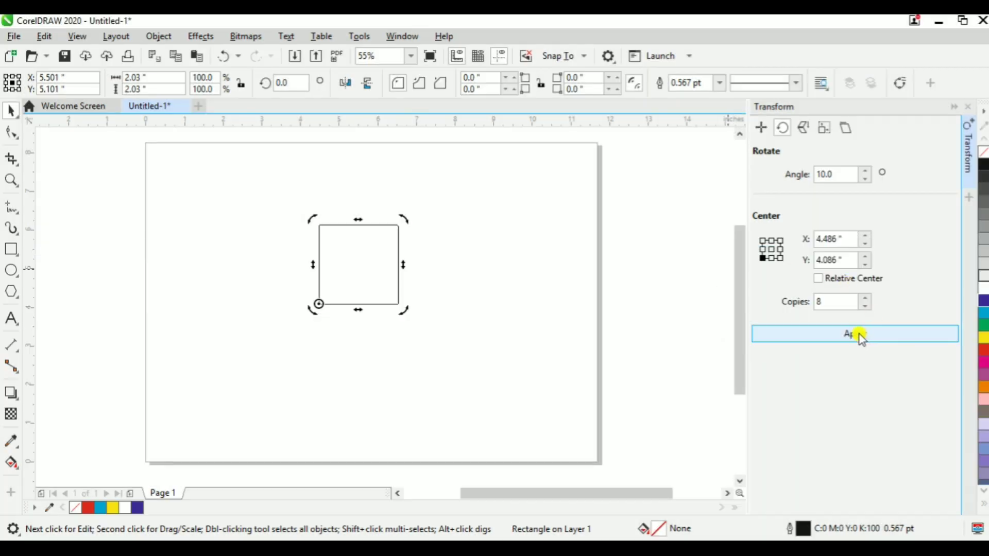
pyautogui.click(866, 307)
pyautogui.click(866, 298)
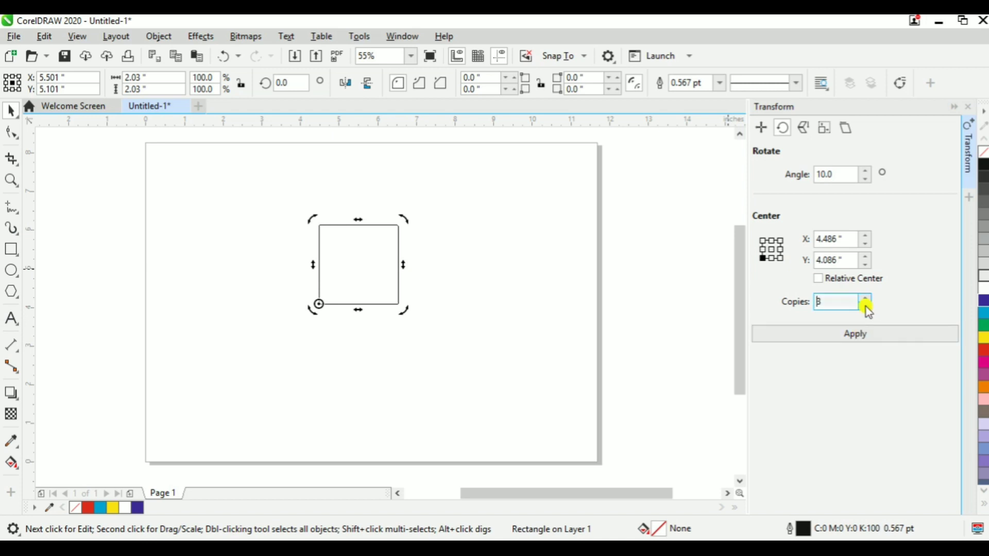
pyautogui.click(876, 336)
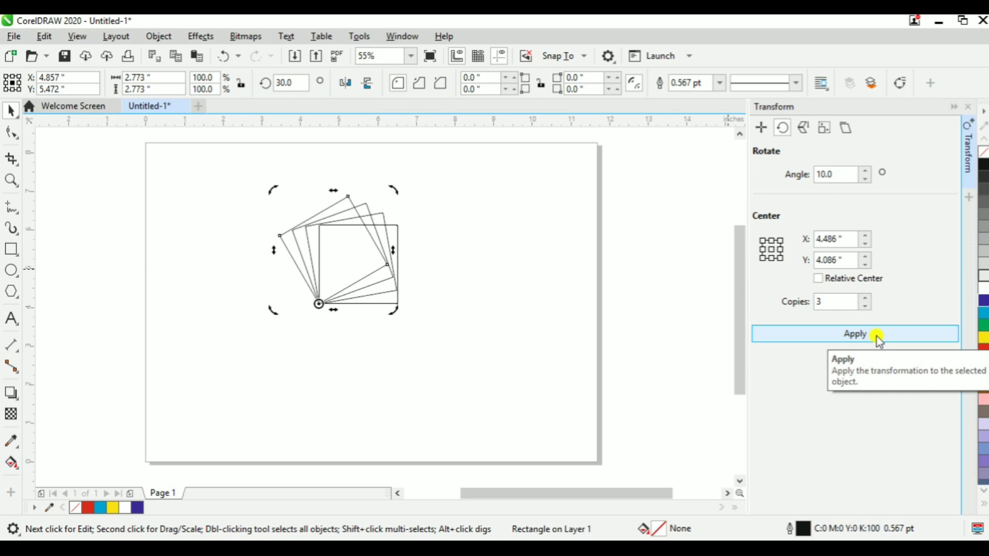
pyautogui.hotkey('ctrl', 'z')
# Repeat the 10-degree rotation about the square's bottom-left corner with 10 copies, and undo the fan of squares
pyautogui.doubleClick(827, 302)
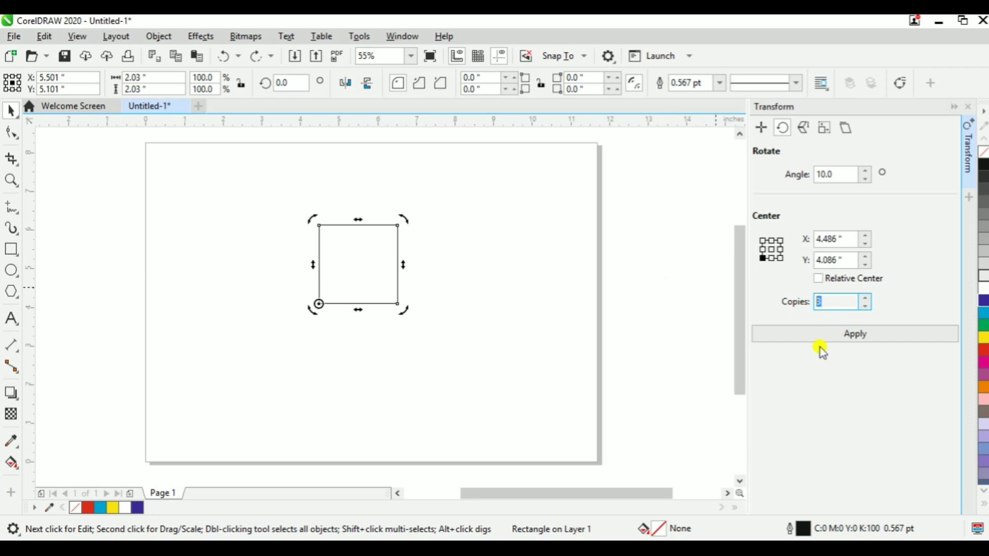
pyautogui.write('3')
pyautogui.doubleClick(823, 301)
pyautogui.write('1')
pyautogui.click(873, 338)
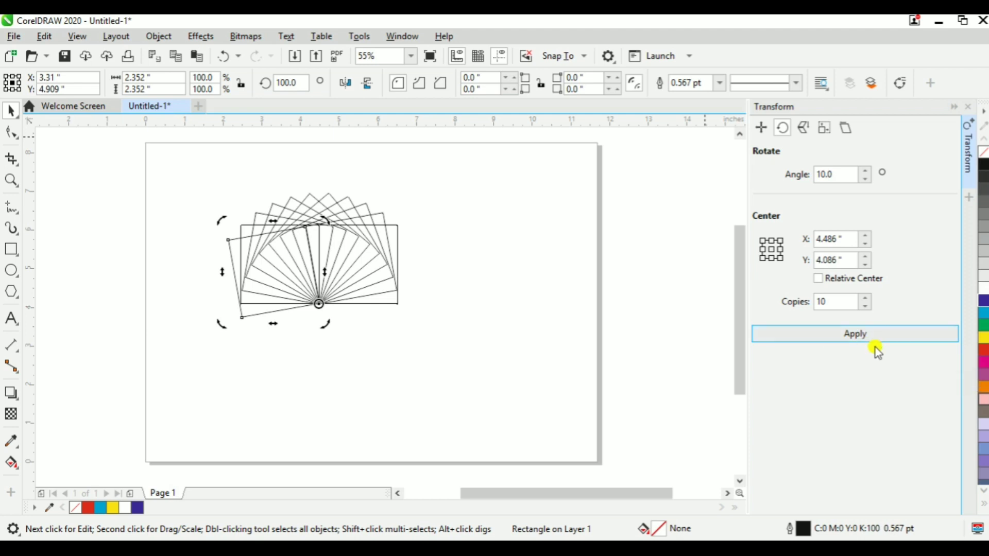
pyautogui.click(384, 301)
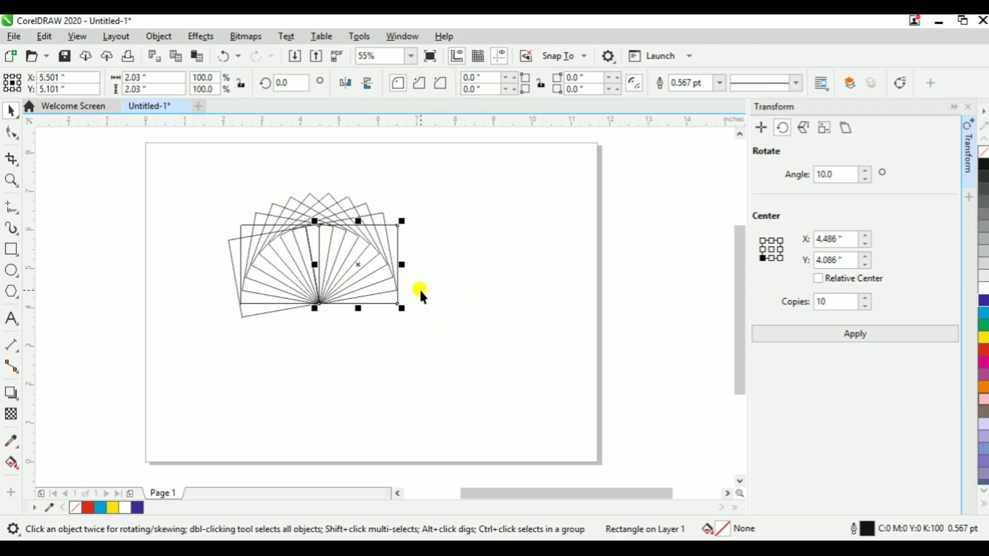
pyautogui.click(485, 264)
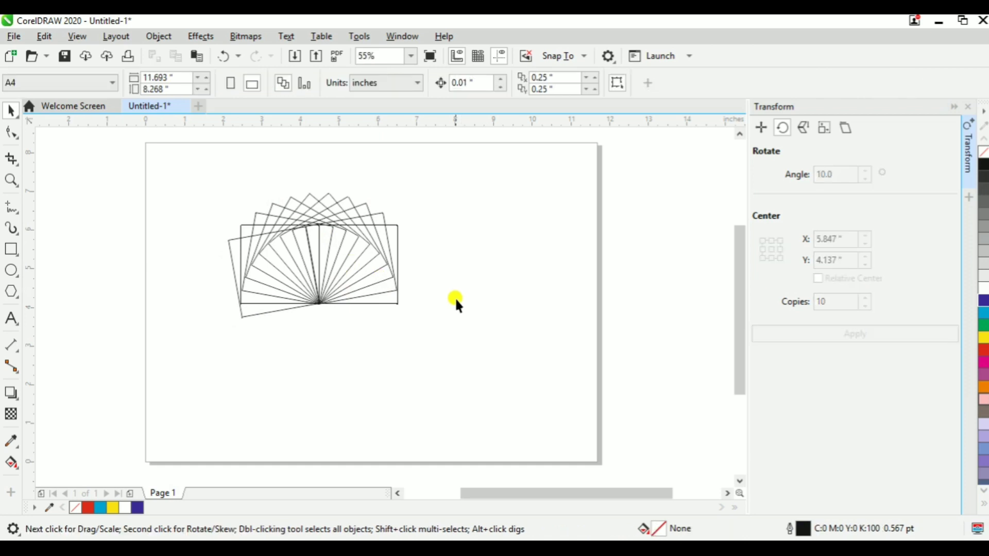
pyautogui.hotkey('ctrl', 'z')
pyautogui.click(593, 284)
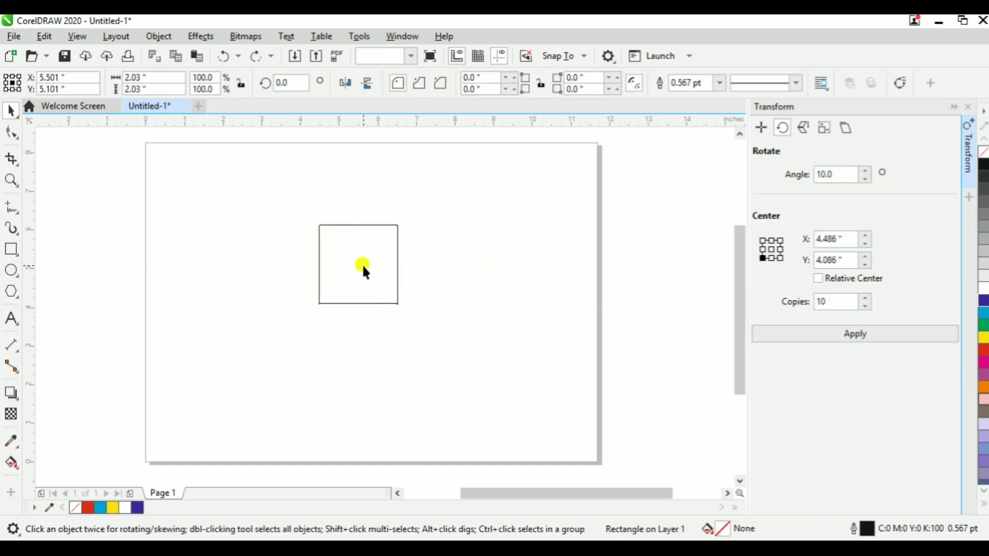
# Apply Scale and Mirror to the square at 100% with 1 copy, first from the centre anchor and again from the right-middle anchor
pyautogui.click(361, 263)
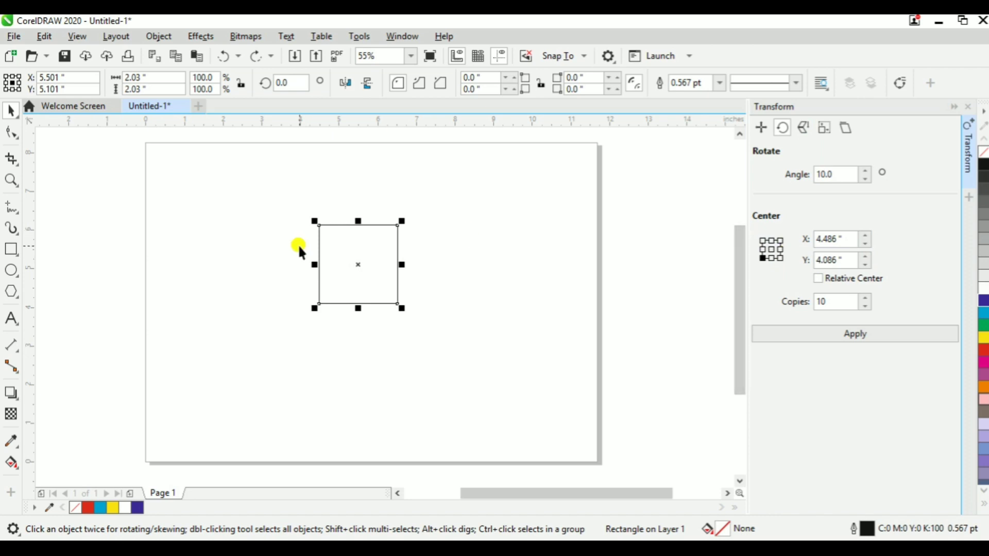
pyautogui.click(804, 129)
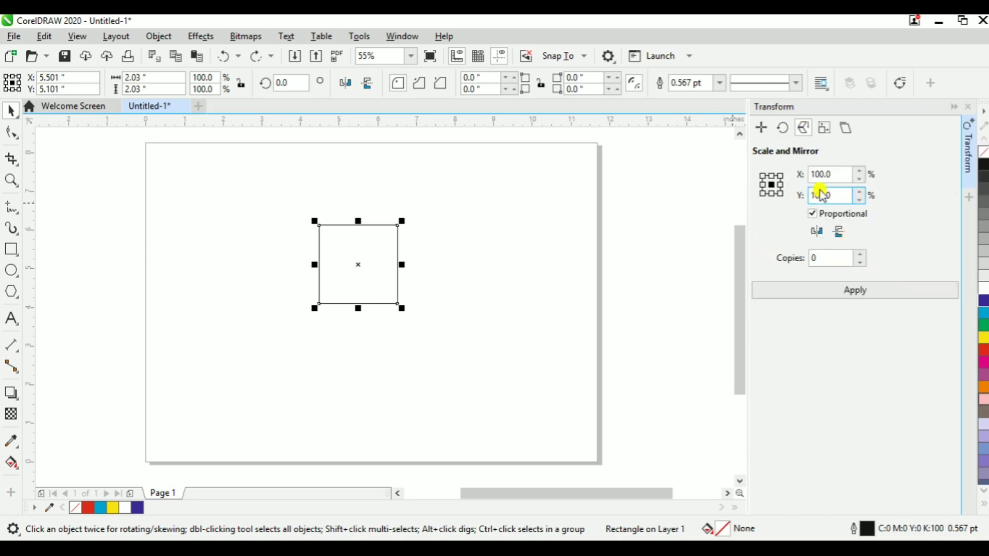
pyautogui.click(861, 254)
pyautogui.click(856, 290)
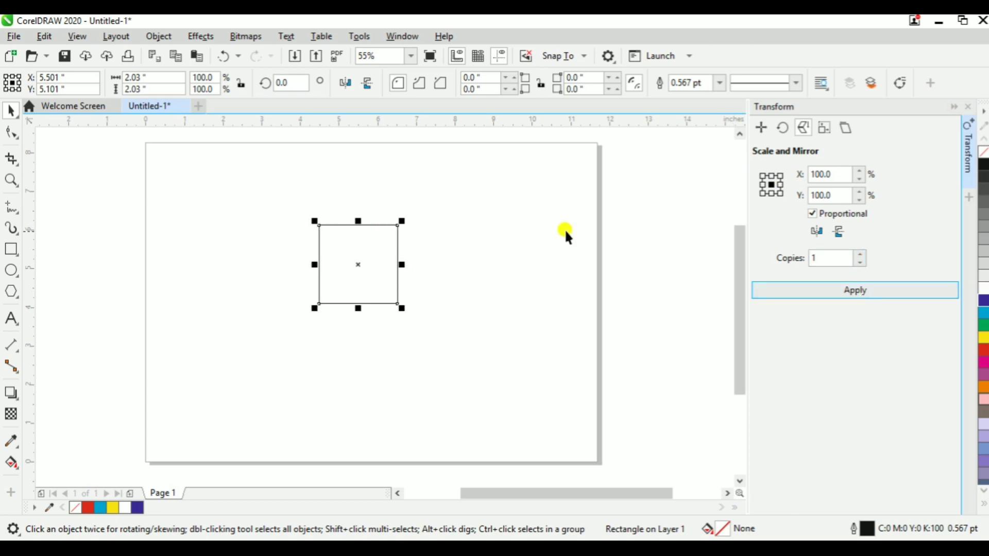
pyautogui.click(781, 185)
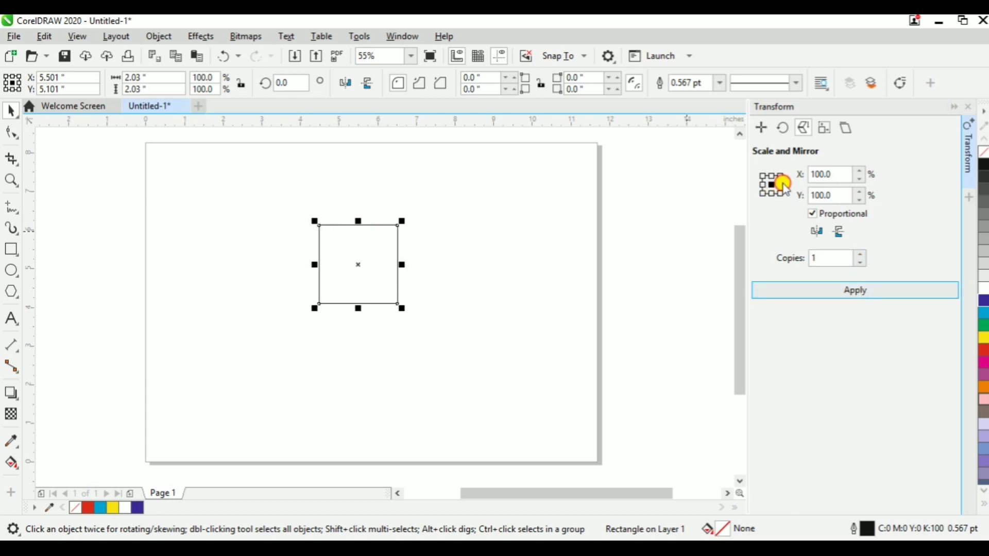
pyautogui.click(855, 291)
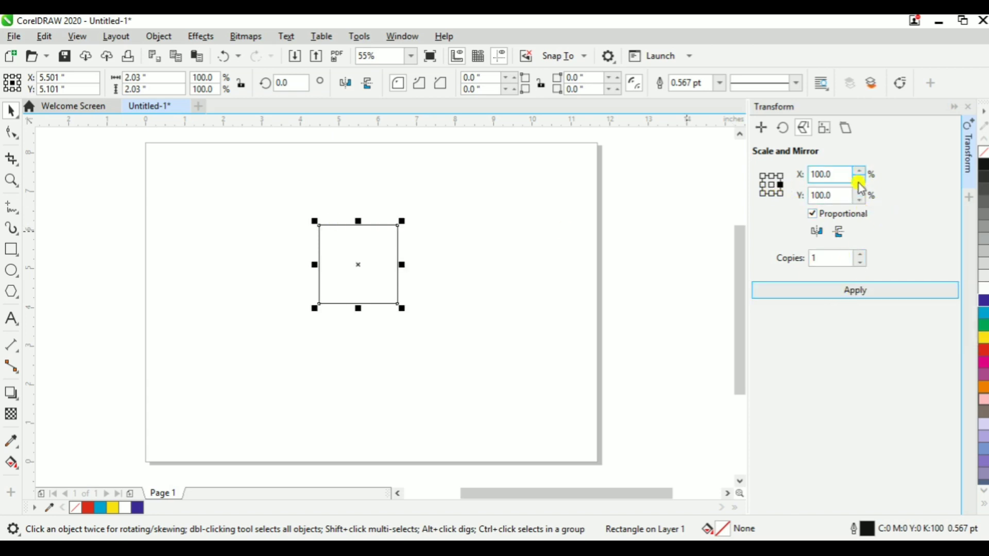
# Scale the square proportionally to 80% with 1 copy, anchored at the middle of its right side
pyautogui.doubleClick(830, 174)
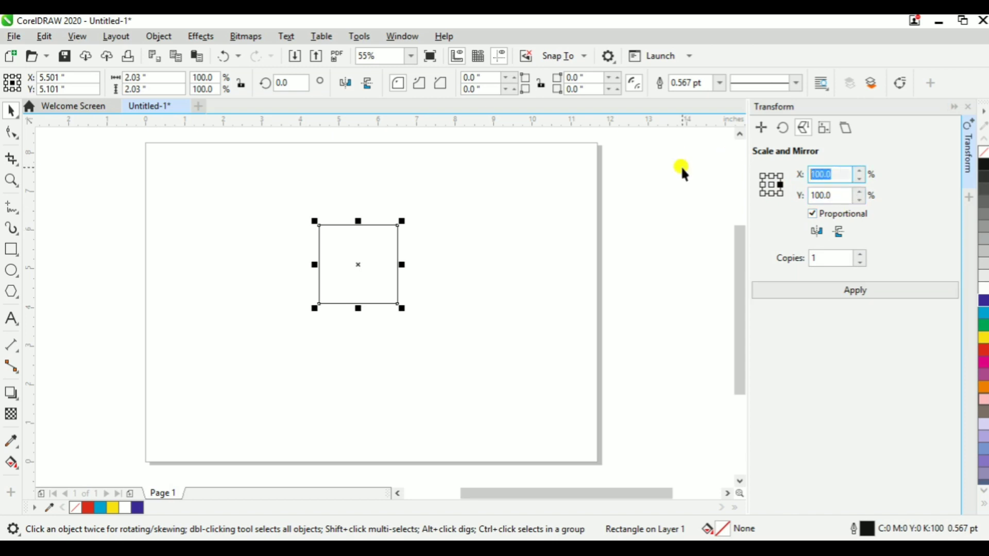
pyautogui.write('80')
pyautogui.press('Return')
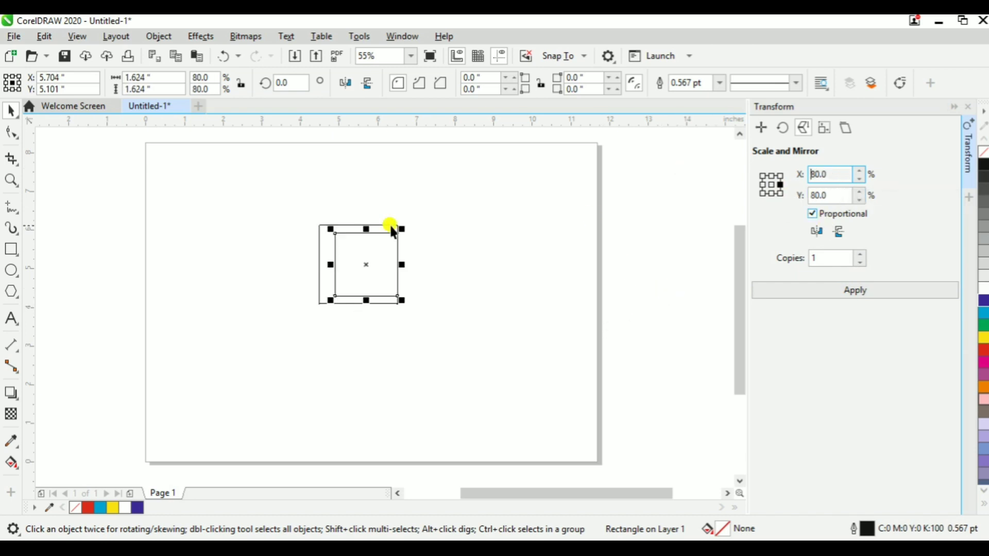
pyautogui.click(479, 270)
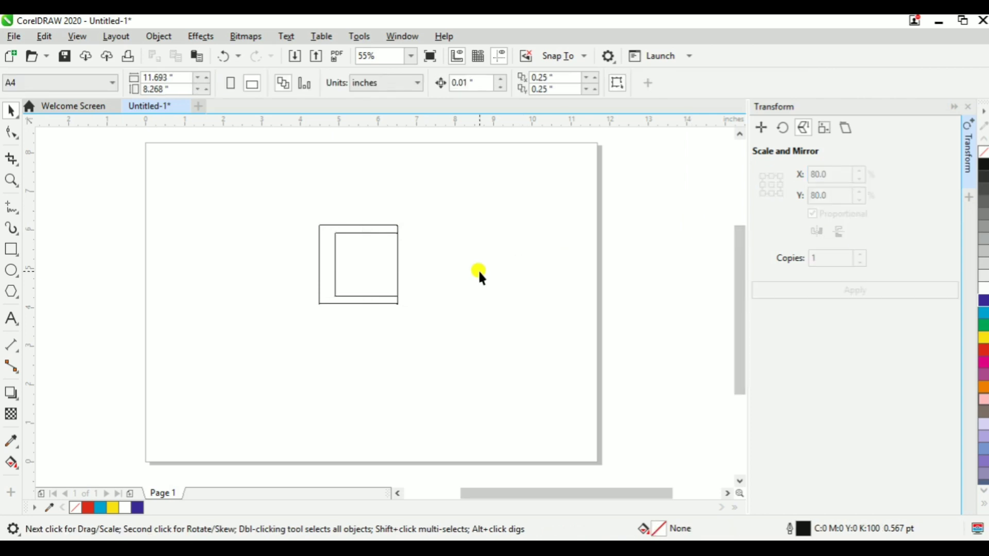
pyautogui.press('z')
pyautogui.moveTo(304, 212); pyautogui.dragTo(446, 332)
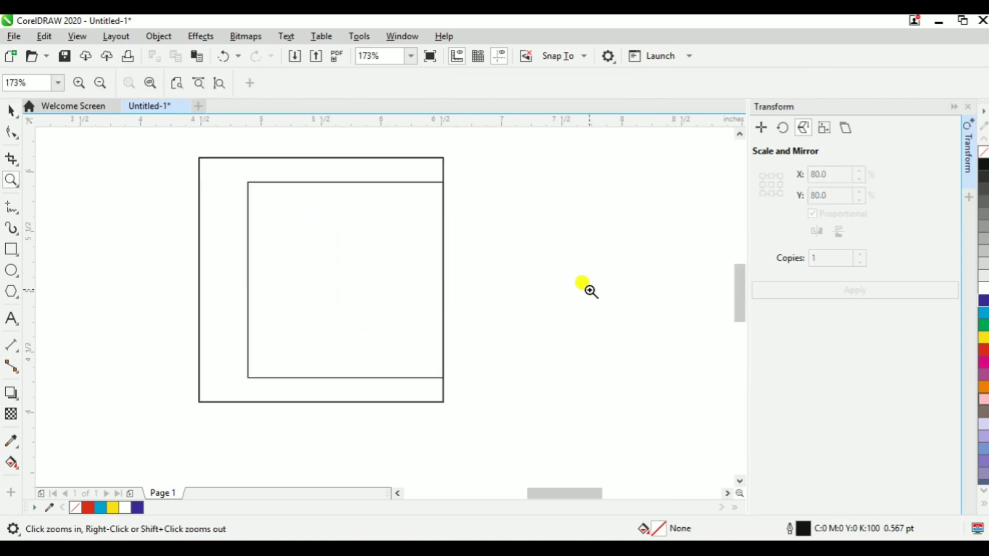
pyautogui.press('space')
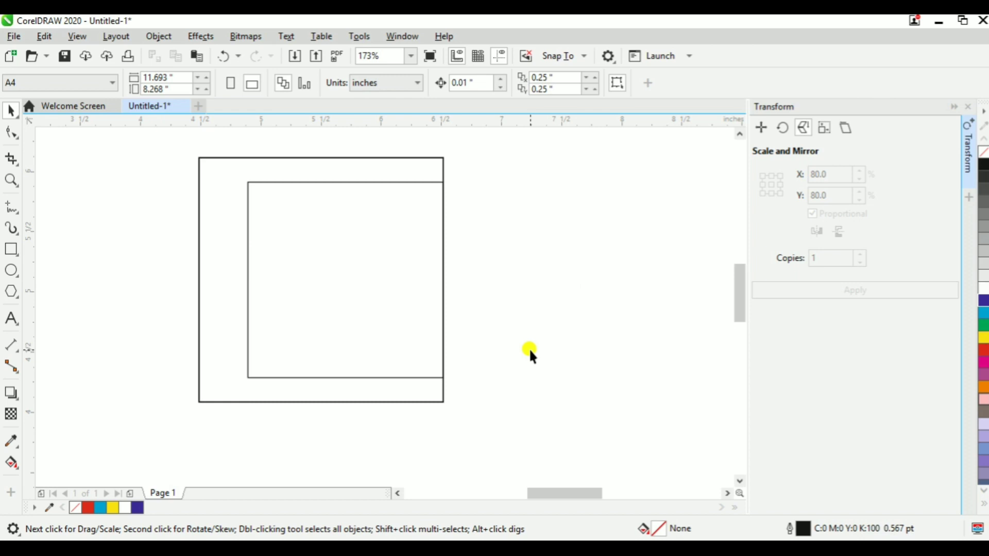
pyautogui.press('XF86MonBrightnessDown')
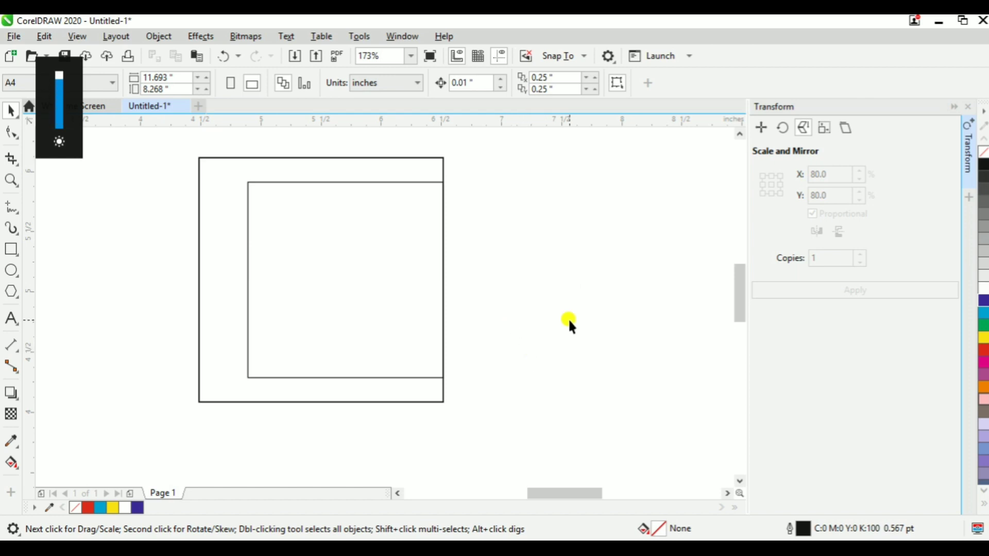
pyautogui.press('z')
pyautogui.rightClick(451, 268)
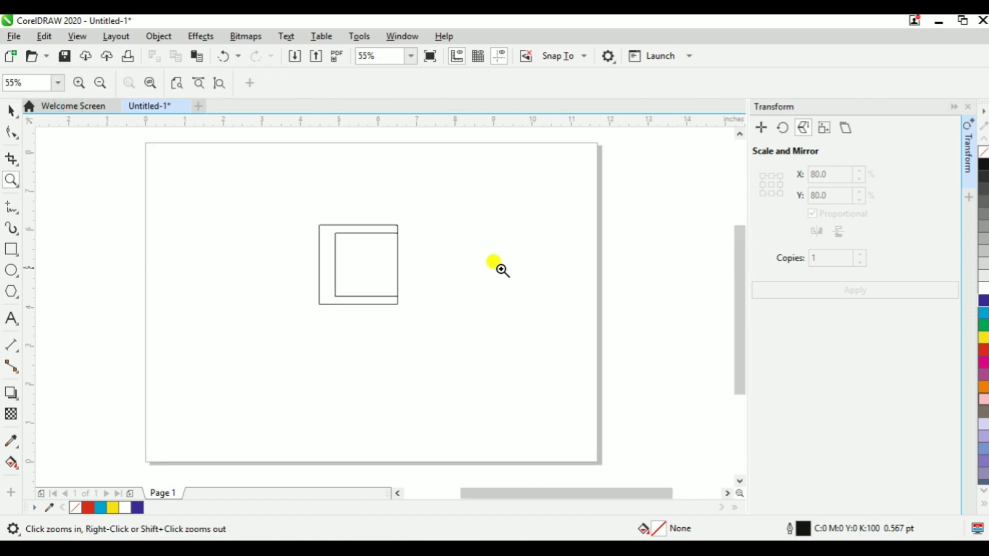
pyautogui.press('space')
pyautogui.moveTo(371, 268); pyautogui.dragTo(383, 276)
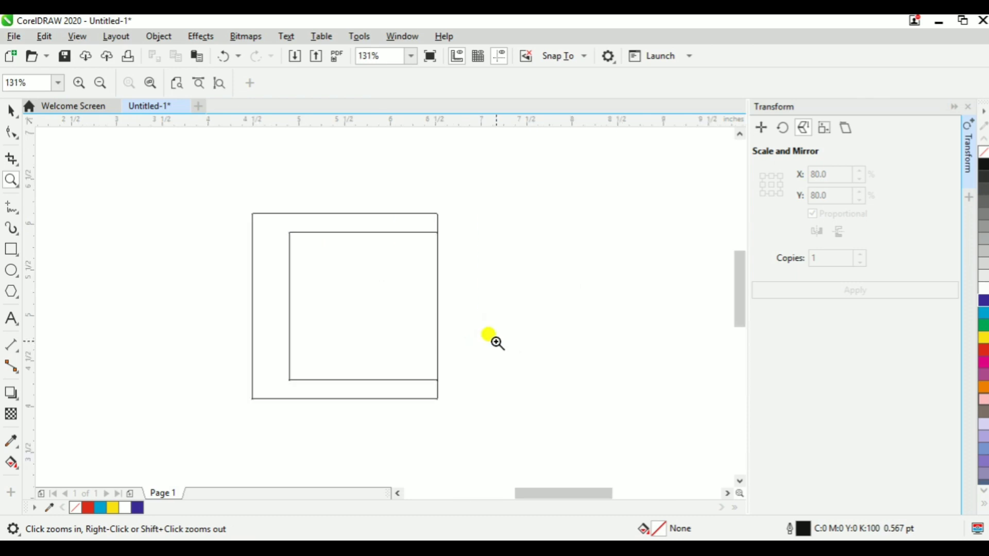
pyautogui.press('space')
# Create a series of nested copies of the outer square, each scaled proportionally to 80% with one copy from the left-middle anchor
pyautogui.click(394, 231)
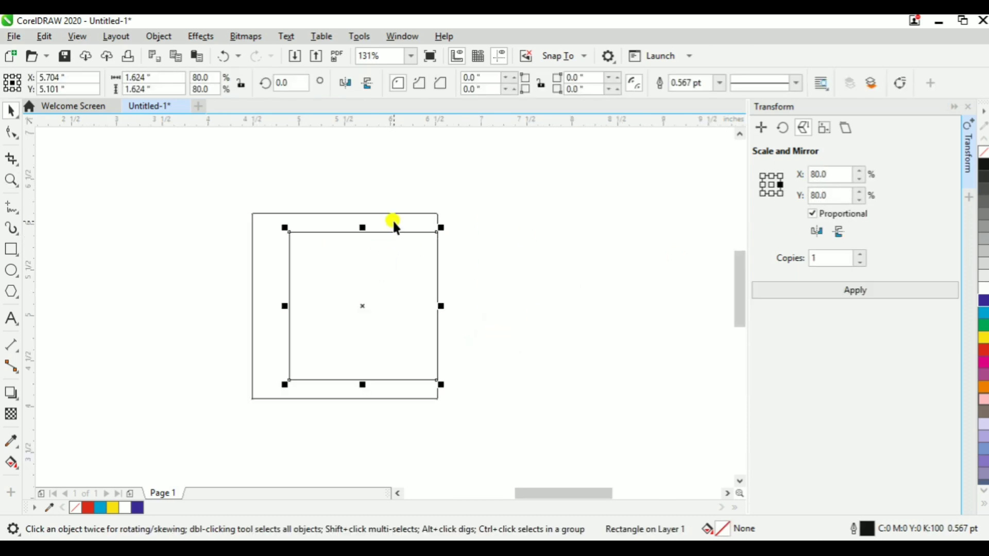
pyautogui.click(392, 216)
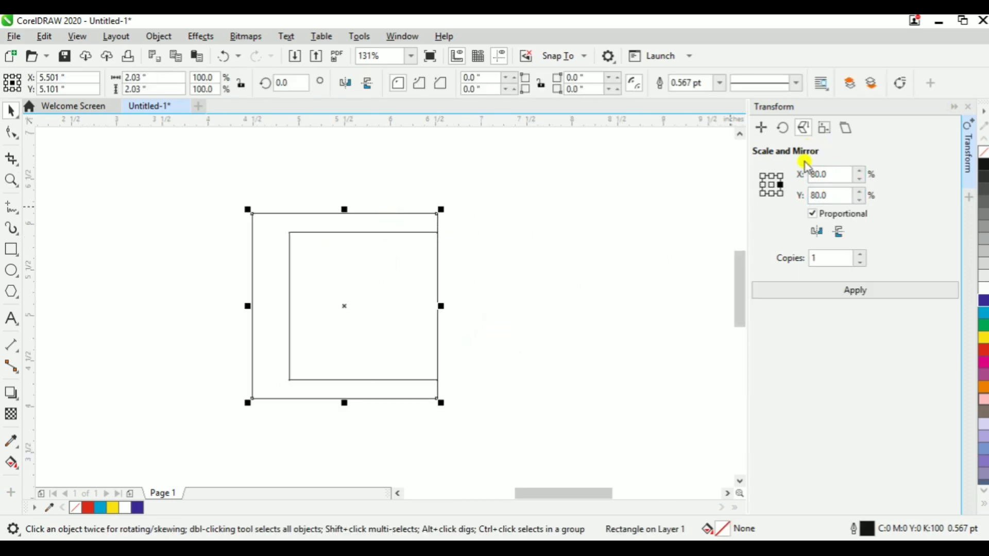
pyautogui.click(822, 172)
pyautogui.click(780, 185)
pyautogui.click(763, 184)
pyautogui.click(854, 290)
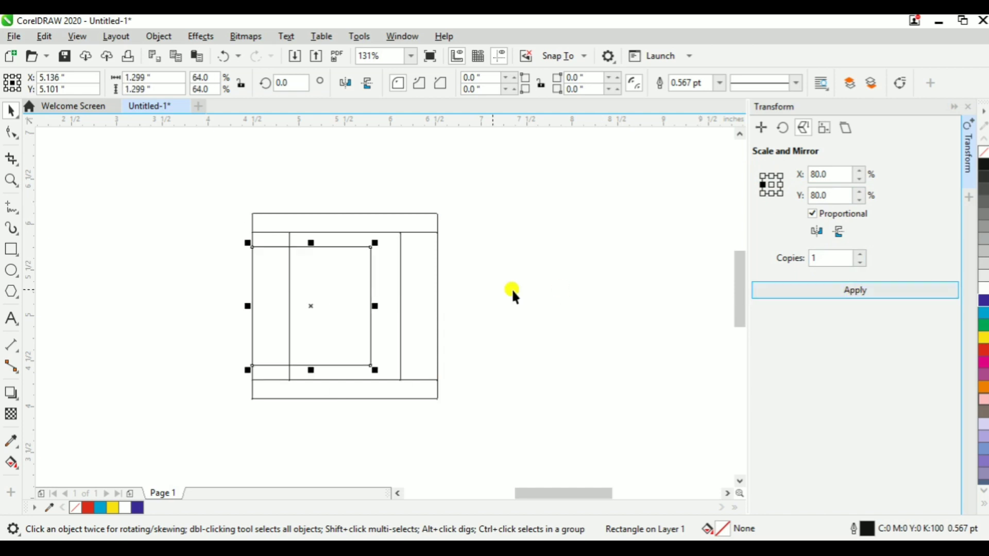
pyautogui.click(872, 303)
pyautogui.click(872, 303)
pyautogui.click(873, 301)
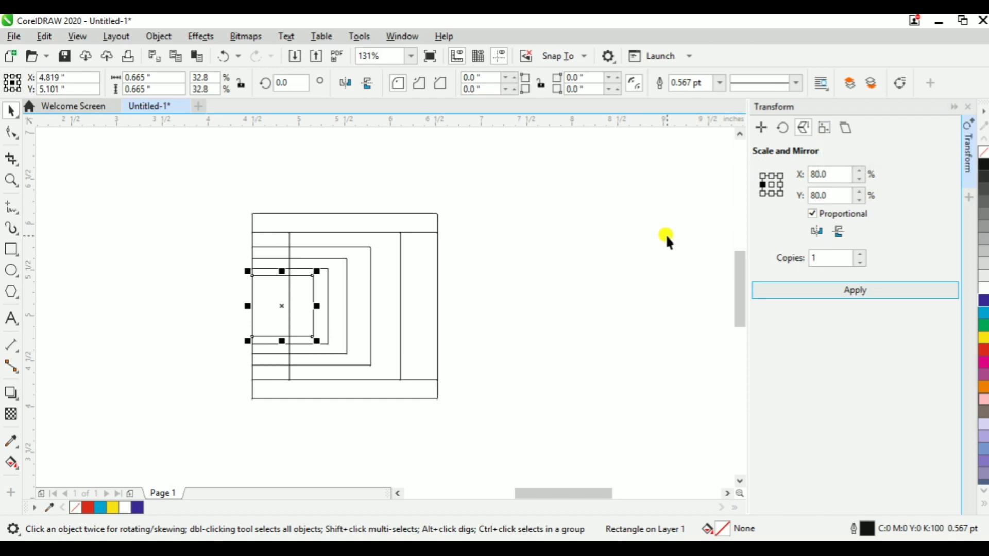
# Undo the nested 80% copies anchored on the outer square's left edge
pyautogui.hotkey('ctrl', 'z')
pyautogui.hotkey('ctrl', 'z')
pyautogui.hotkey('ctrl', 'z')
pyautogui.hotkey('ctrl', 'z')
pyautogui.hotkey('ctrl', 'z')
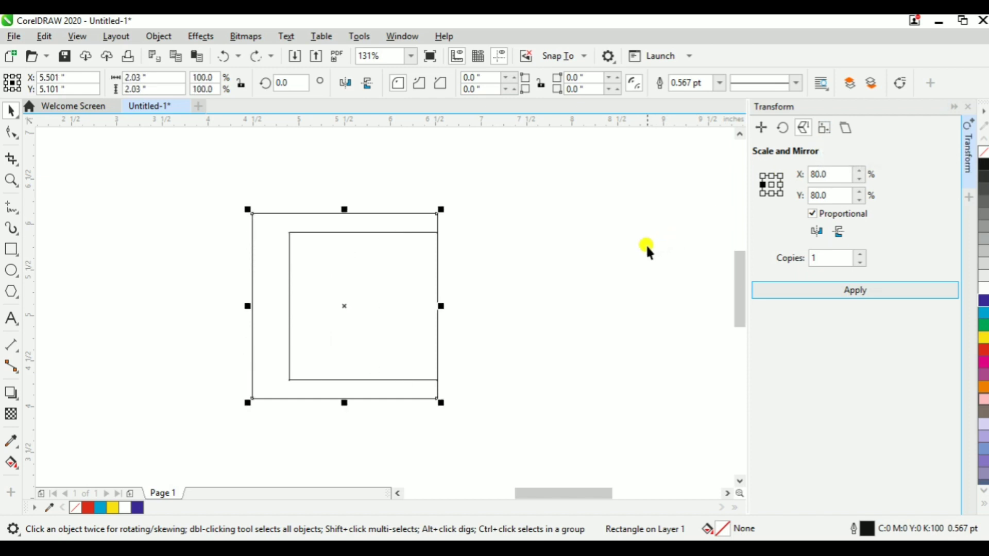
# Resize the square proportionally about its centre to 2.23 inches wide and high
pyautogui.click(826, 129)
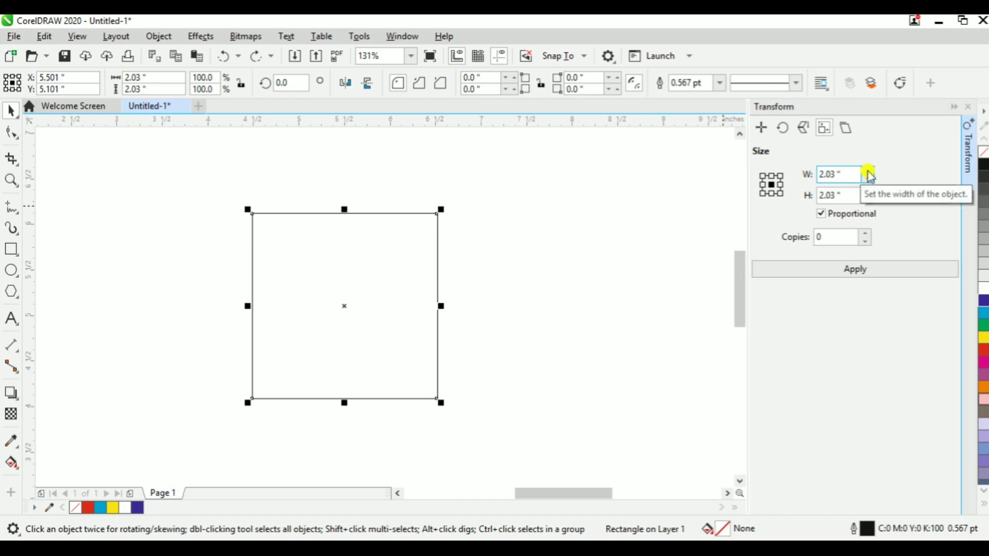
pyautogui.click(850, 174)
pyautogui.press('BackSpace')
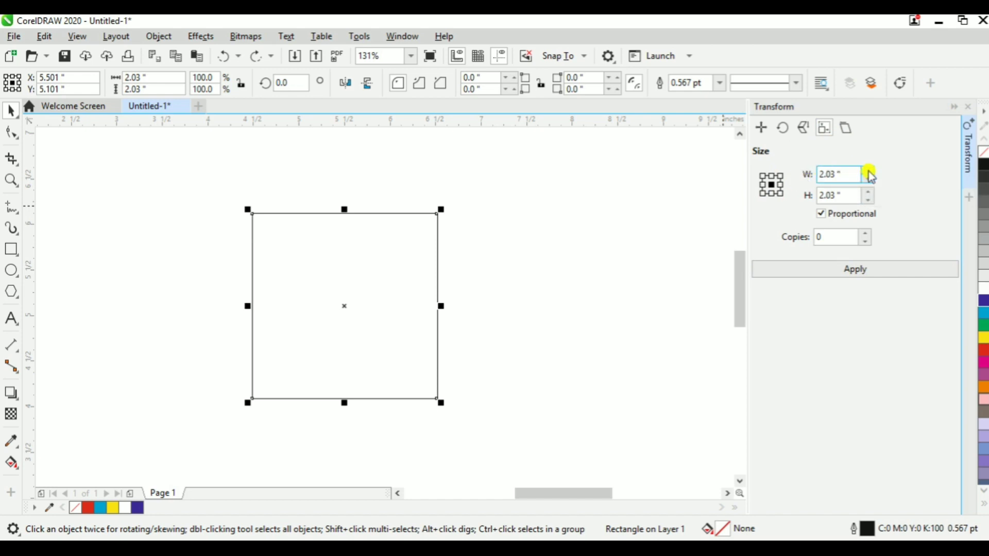
pyautogui.click(863, 269)
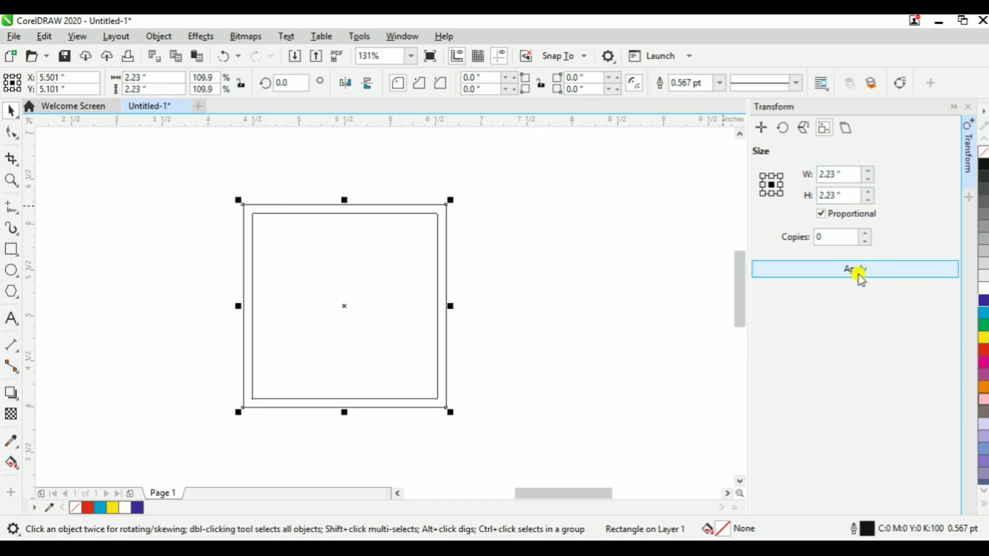
# Apply the 2.23-inch size with one copy, first from the top-right anchor and again from the centre anchor
pyautogui.click(781, 175)
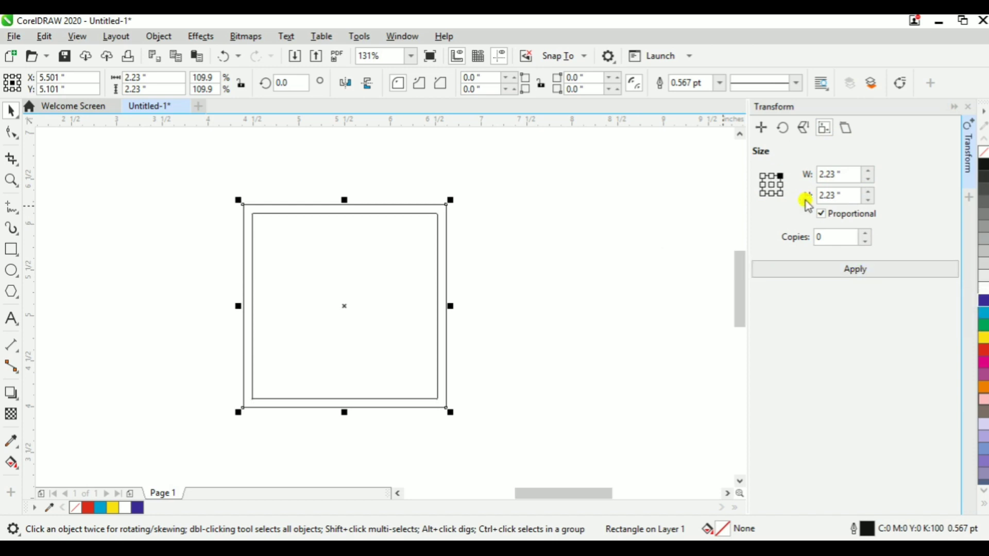
pyautogui.click(866, 234)
pyautogui.click(866, 270)
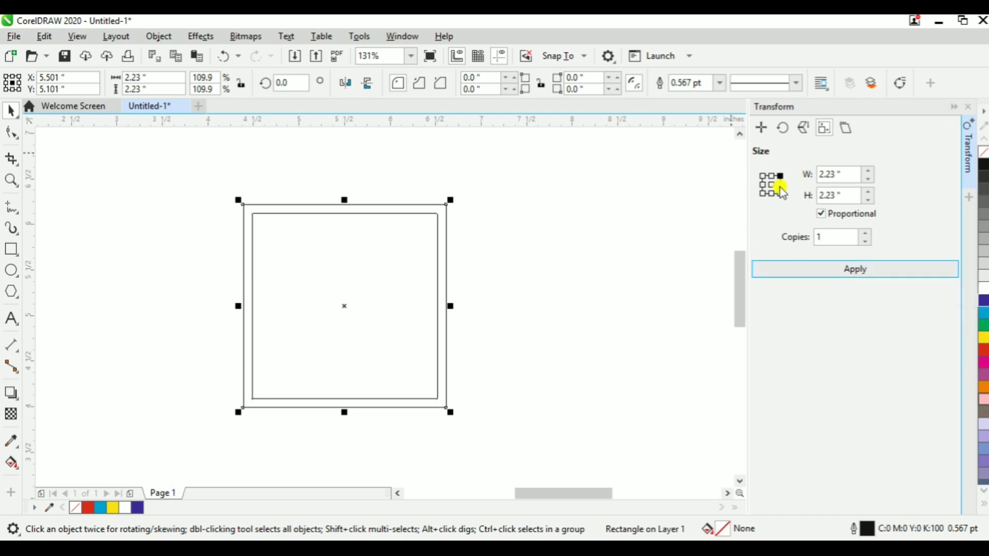
pyautogui.click(773, 186)
pyautogui.click(850, 267)
# Try skewing the outer square freehand, first horizontally and again vertically, and undo both skews
pyautogui.click(846, 129)
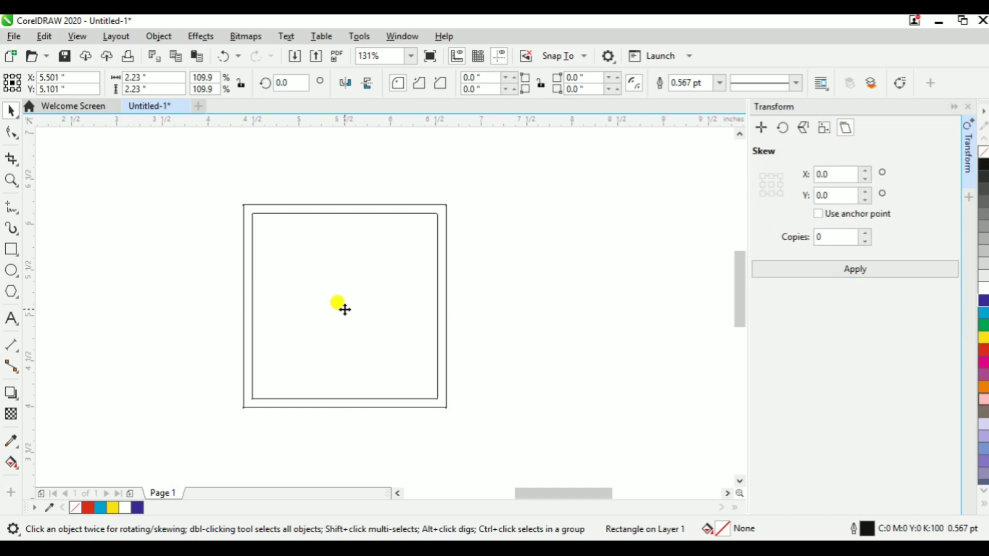
pyautogui.click(344, 310)
pyautogui.moveTo(348, 197); pyautogui.dragTo(479, 208)
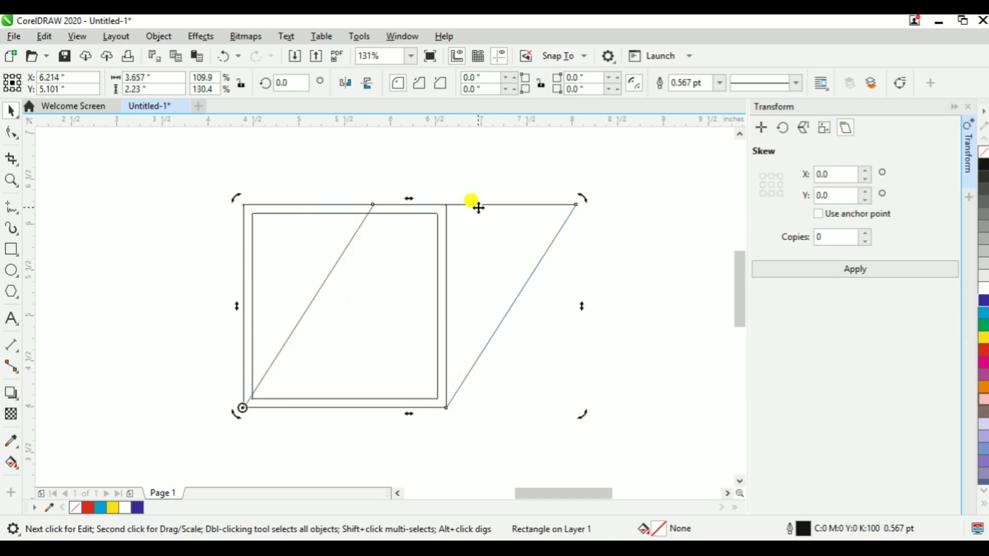
pyautogui.moveTo(579, 294); pyautogui.dragTo(578, 349)
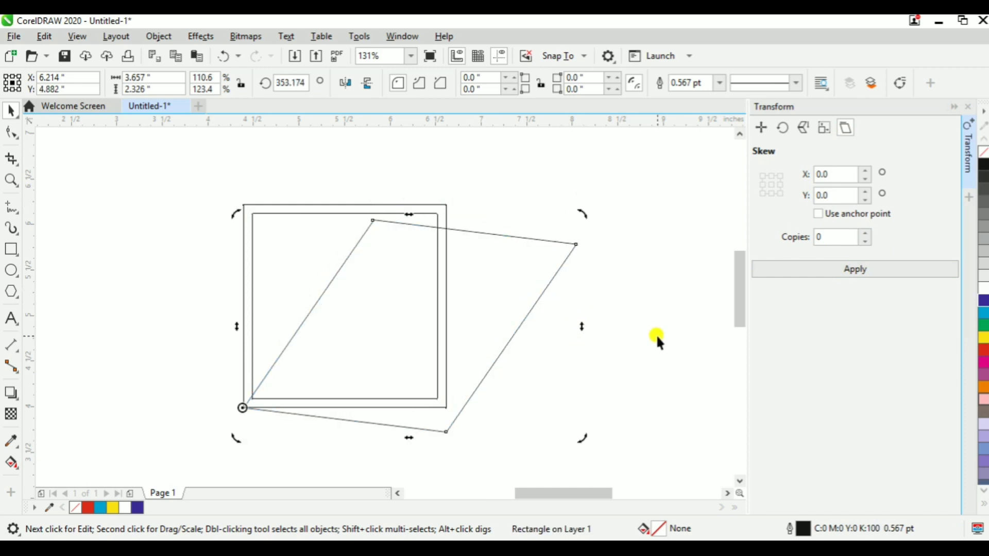
pyautogui.hotkey('ctrl', 'z')
pyautogui.hotkey('ctrl', 'z')
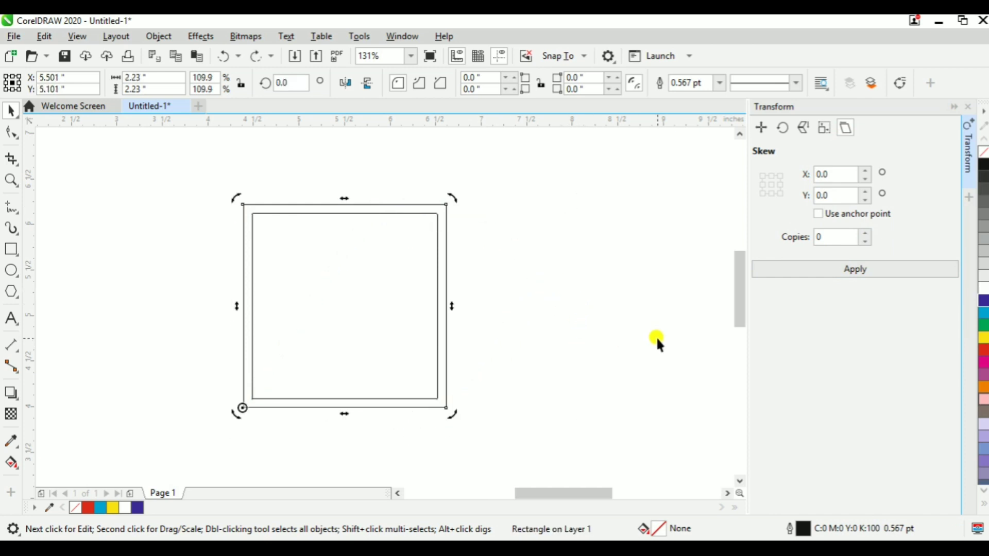
# Delete the larger outer square, keeping the inner 2.03-inch square
pyautogui.click(544, 320)
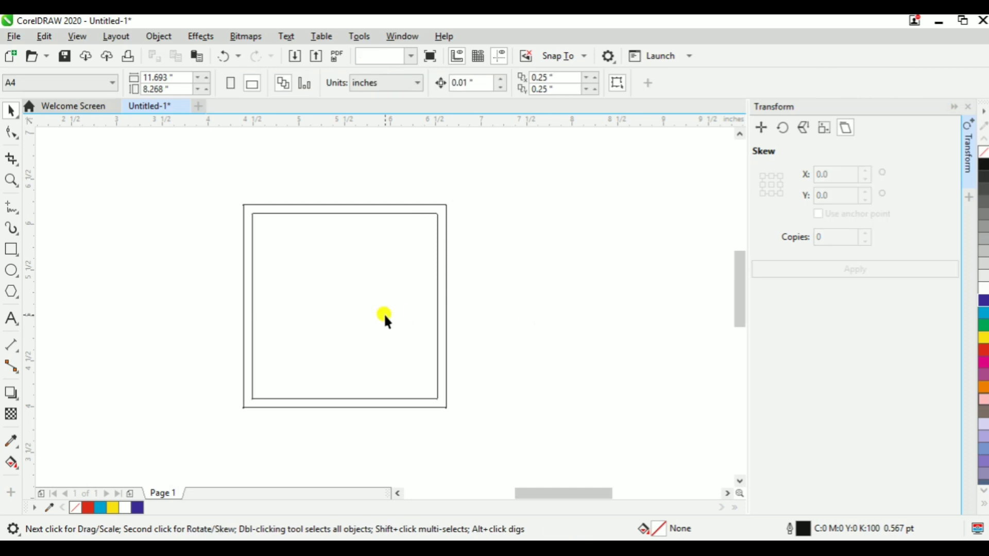
pyautogui.click(424, 310)
pyautogui.press('Delete')
# Skew the remaining square horizontally with X set to 10 degrees and no copies, applying it repeatedly
pyautogui.click(437, 314)
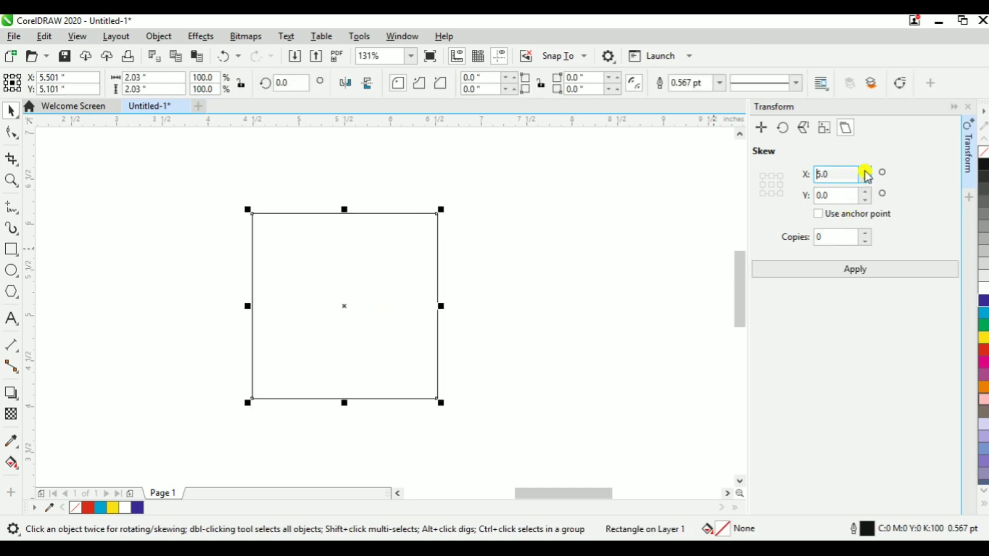
pyautogui.click(860, 268)
pyautogui.click(861, 269)
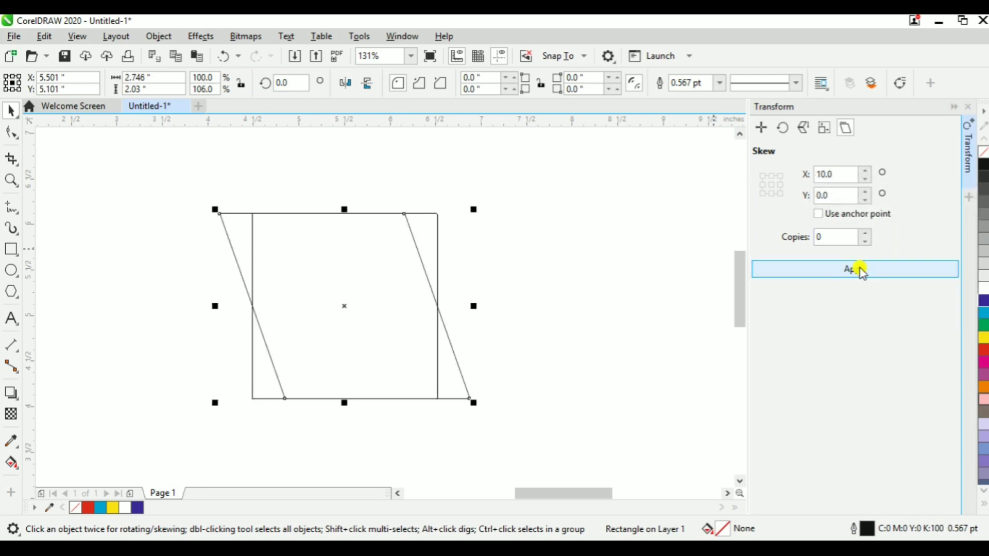
pyautogui.click(861, 269)
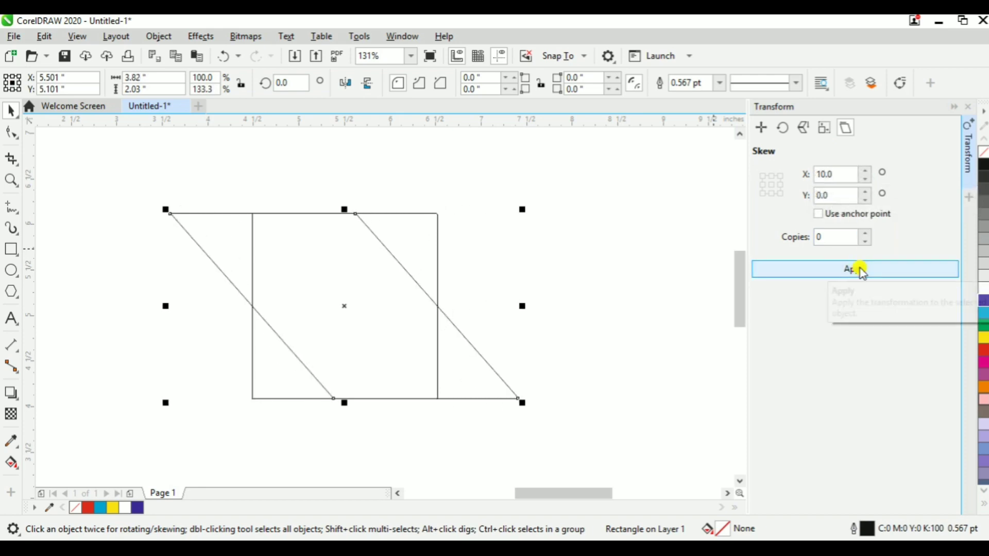
# Undo the repeated 10-degree skews to bring back the upright square
pyautogui.hotkey('ctrl', 'z')
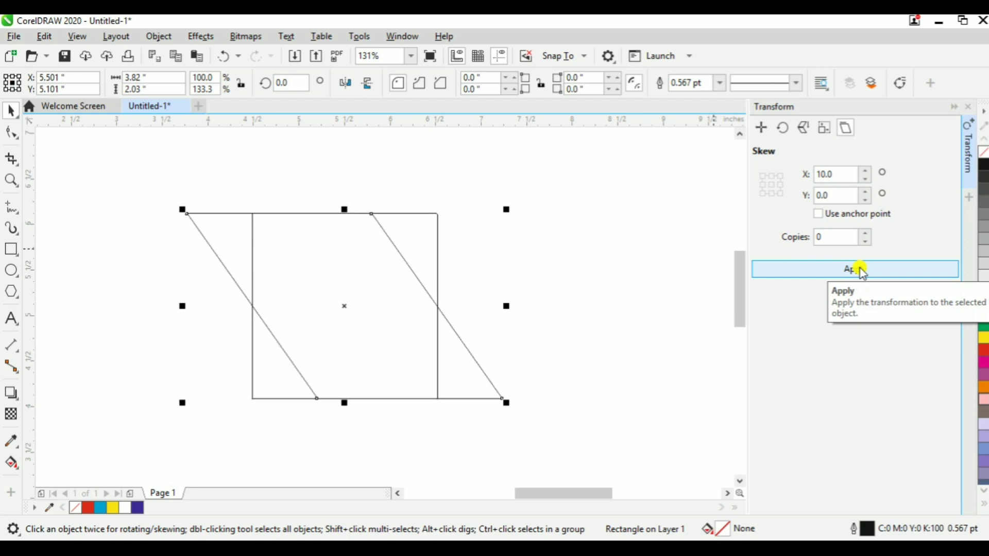
pyautogui.hotkey('ctrl', 'z')
pyautogui.hotkey('ctrl', 'z')
pyautogui.hotkey('ctrl', 'z')
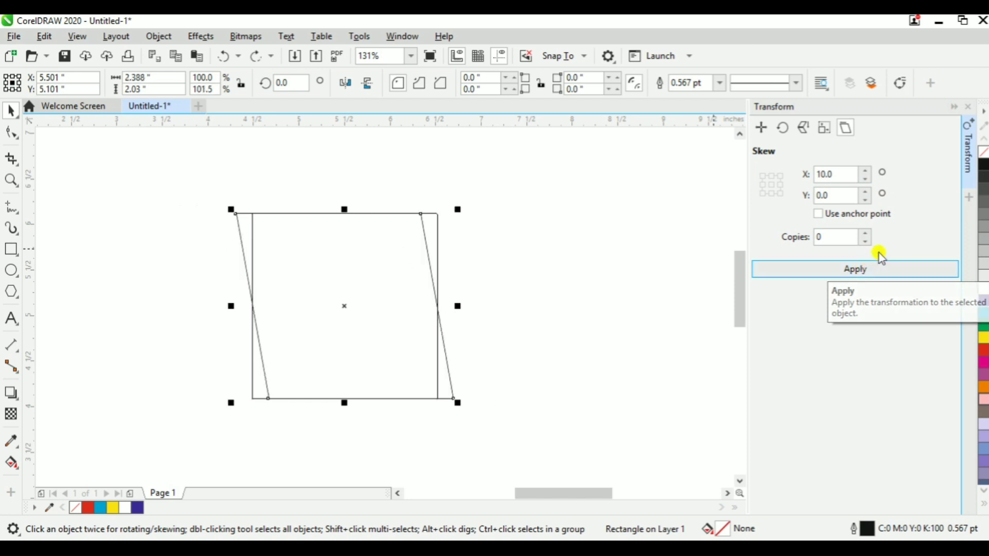
# Set the skew to make 2 copies and apply the 10-degree horizontal skew repeatedly to build a fan of skewed squares
pyautogui.click(867, 233)
pyautogui.click(868, 233)
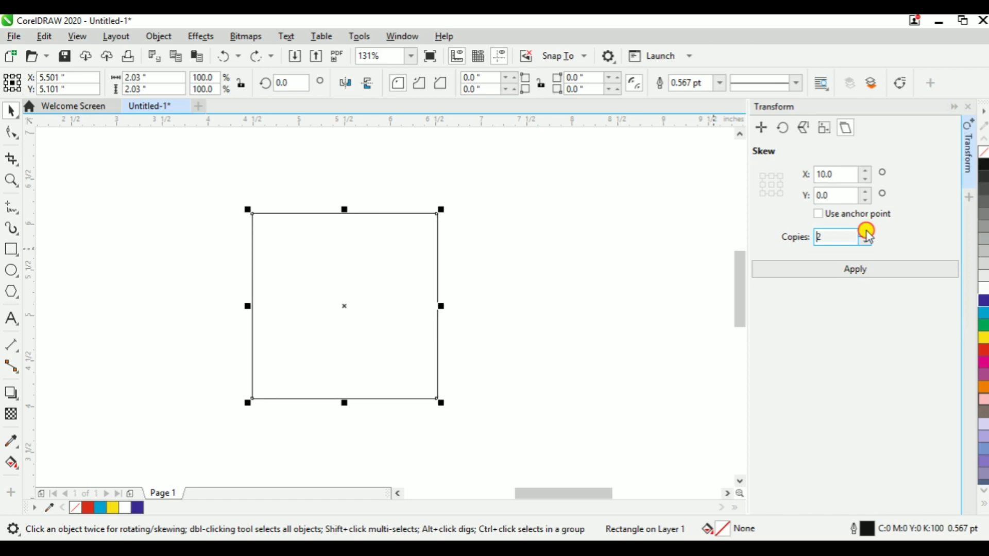
pyautogui.click(861, 269)
pyautogui.click(860, 269)
pyautogui.click(860, 269)
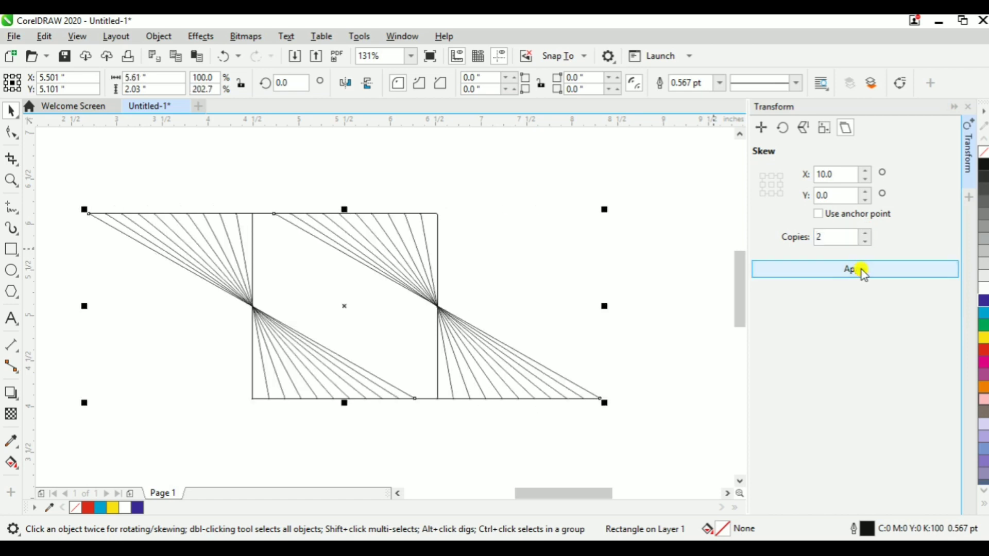
pyautogui.click(860, 269)
pyautogui.click(860, 269)
pyautogui.click(860, 269)
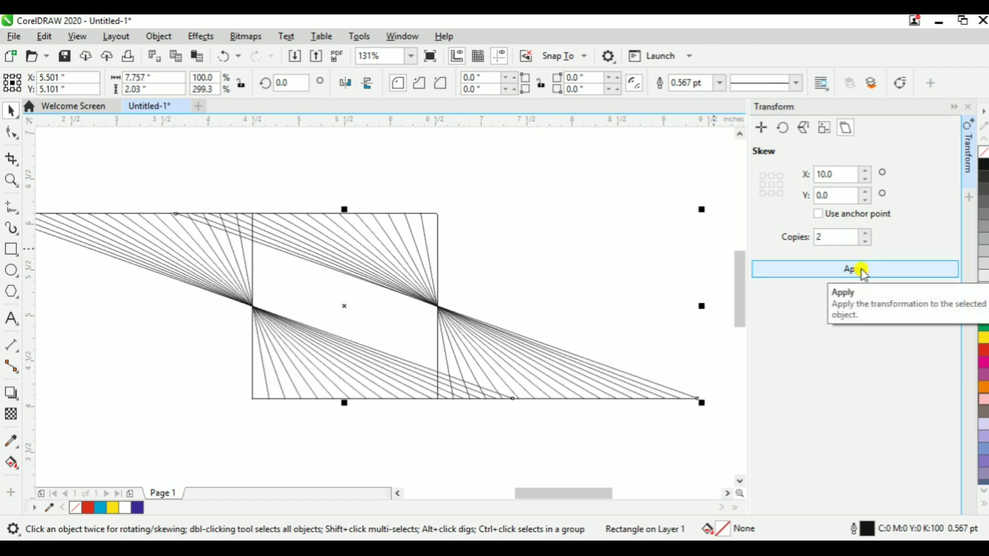
# Delete the original upright square from the fan of skewed copies
pyautogui.click(557, 208)
pyautogui.click(438, 228)
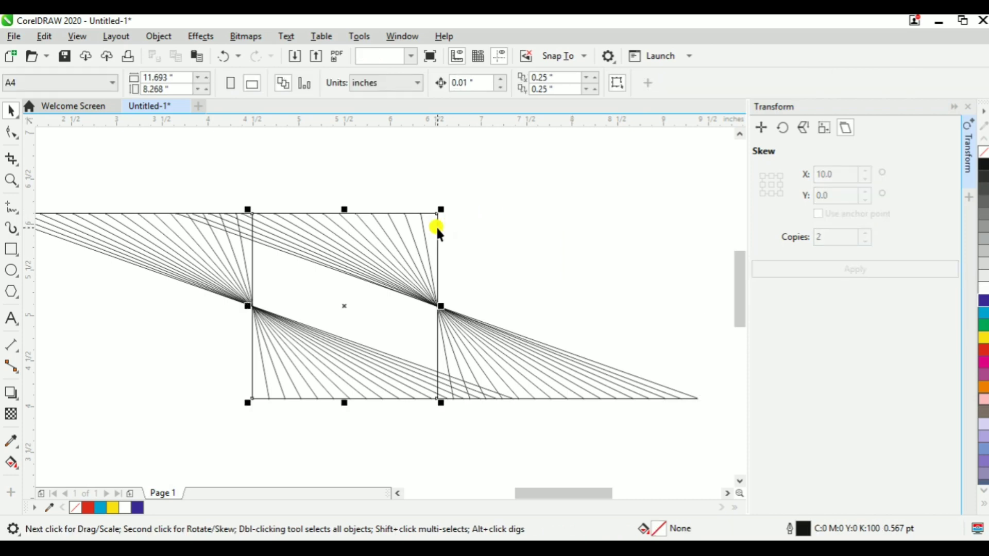
pyautogui.click(628, 250)
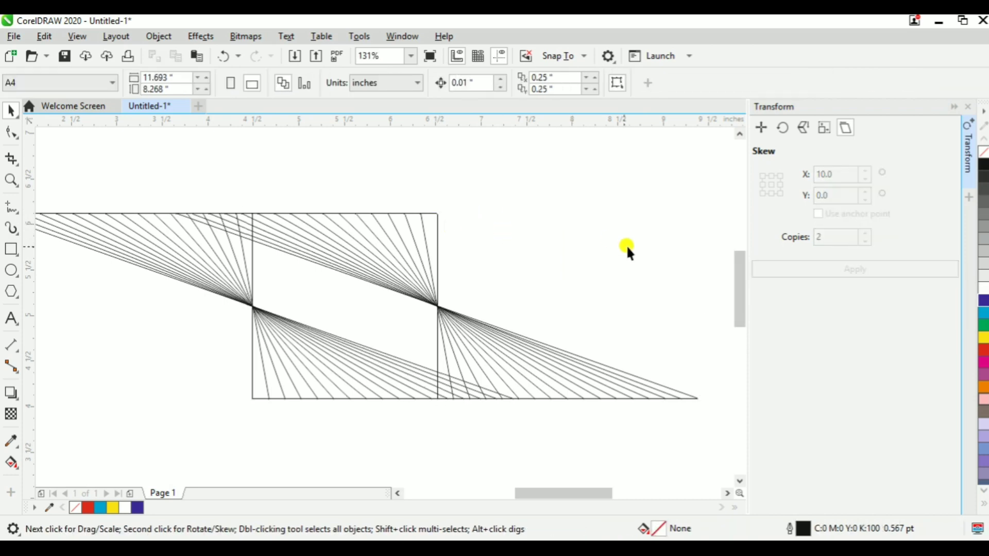
pyautogui.click(436, 227)
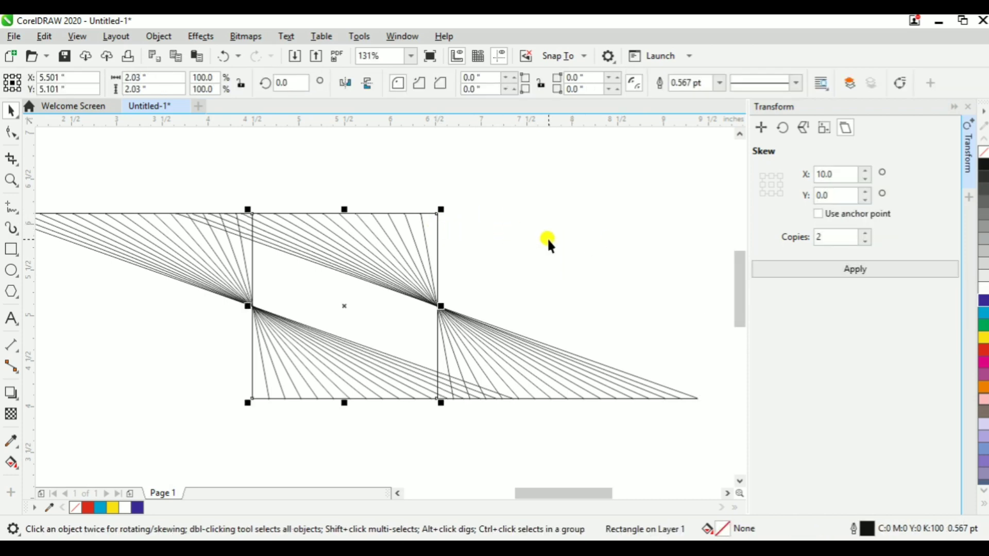
pyautogui.press('Delete')
# Select all the skewed shapes on the page and delete them
pyautogui.press('z')
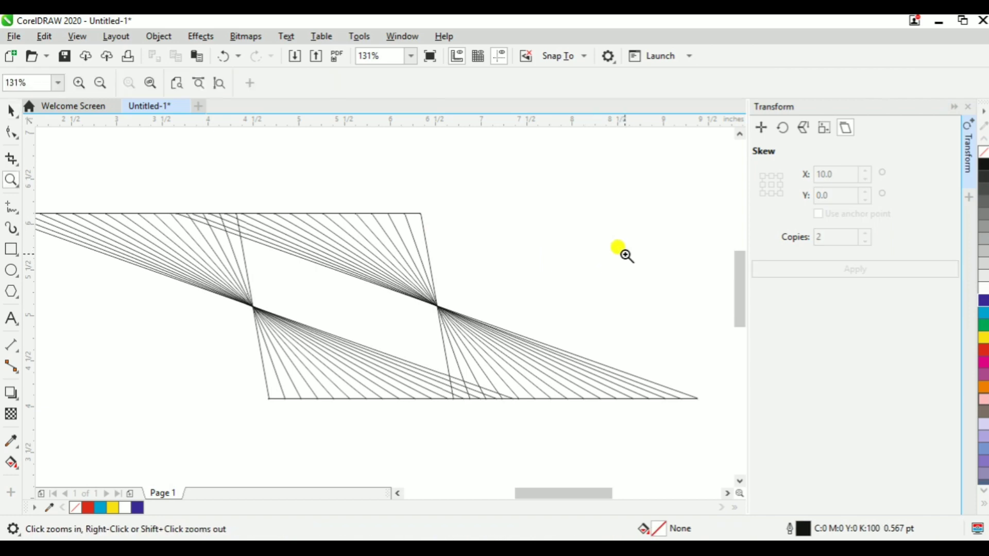
pyautogui.hotkey('shift', 'F4')
pyautogui.press('space')
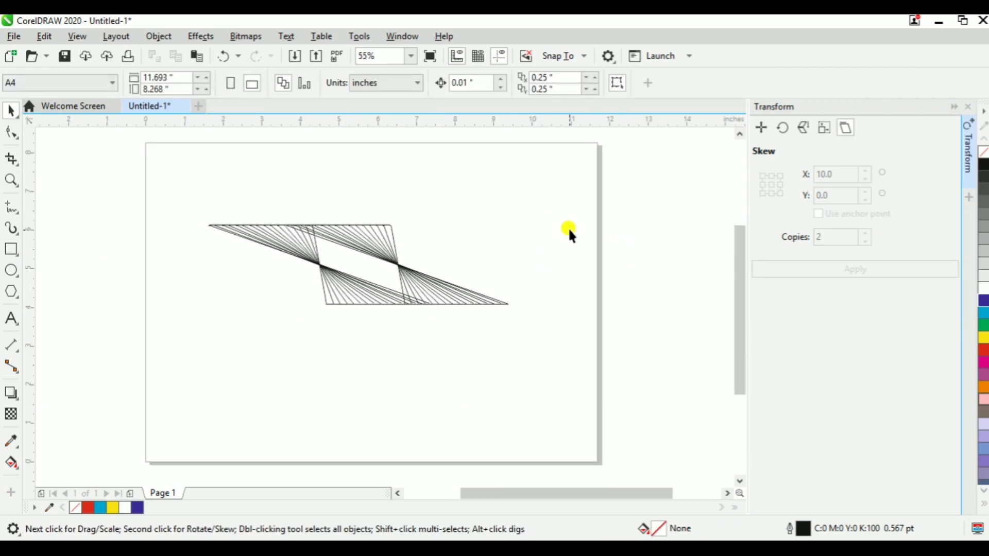
pyautogui.hotkey('ctrl', 'a')
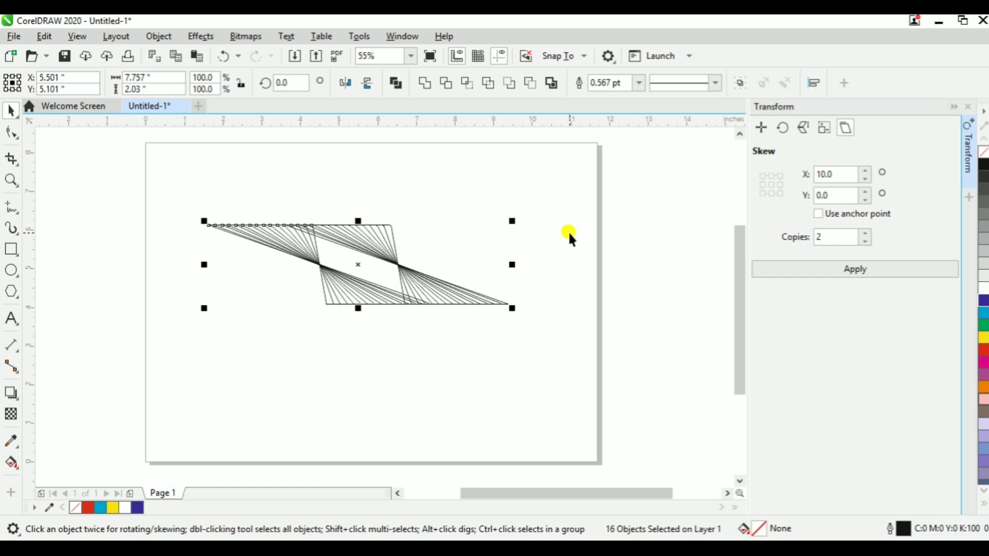
pyautogui.press('Delete')
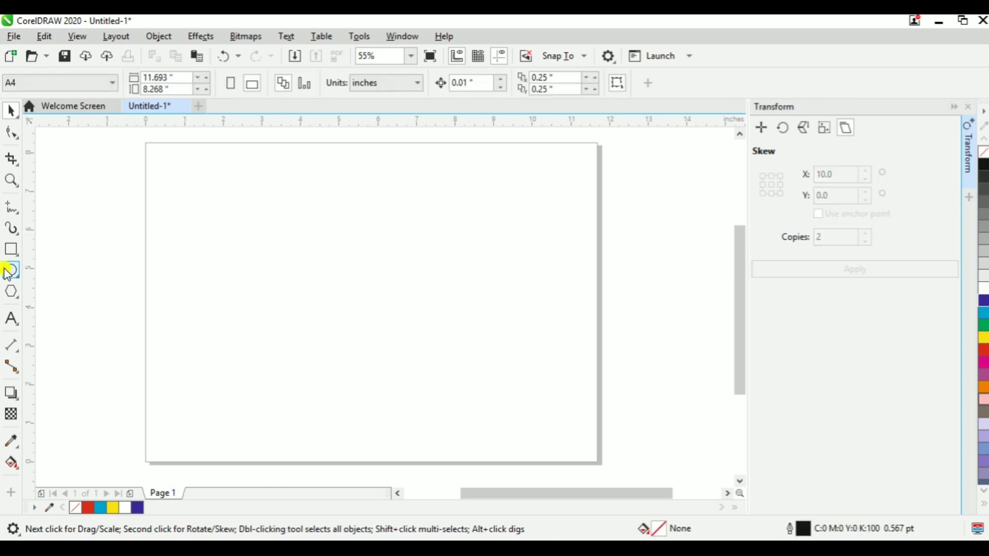
# Draw a circle about 2.56 inches in diameter near the middle of the page, slightly above centre
pyautogui.click(9, 272)
pyautogui.moveTo(359, 261); pyautogui.dragTo(365, 309)
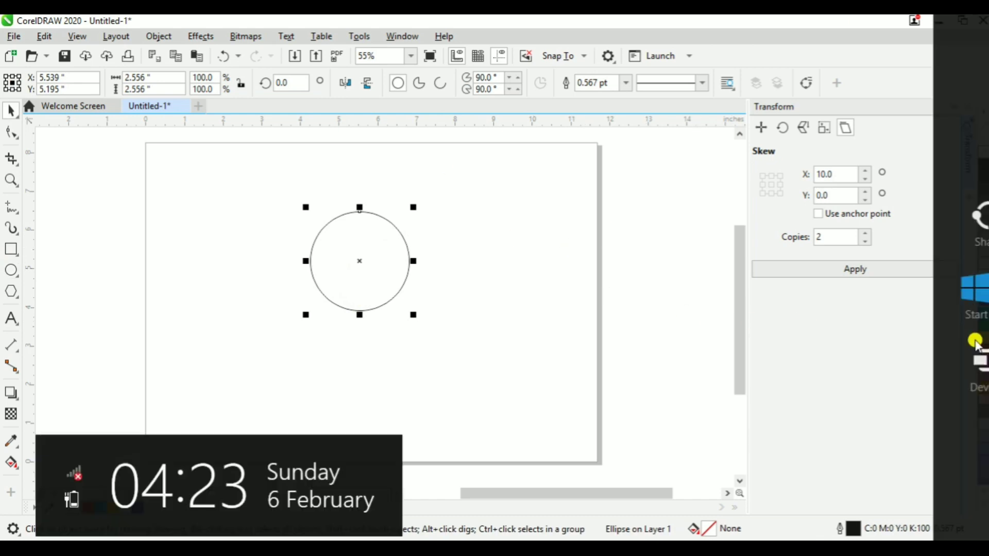
# Fill the circle with red and move it slightly down the page
pyautogui.click(984, 353)
pyautogui.click(474, 280)
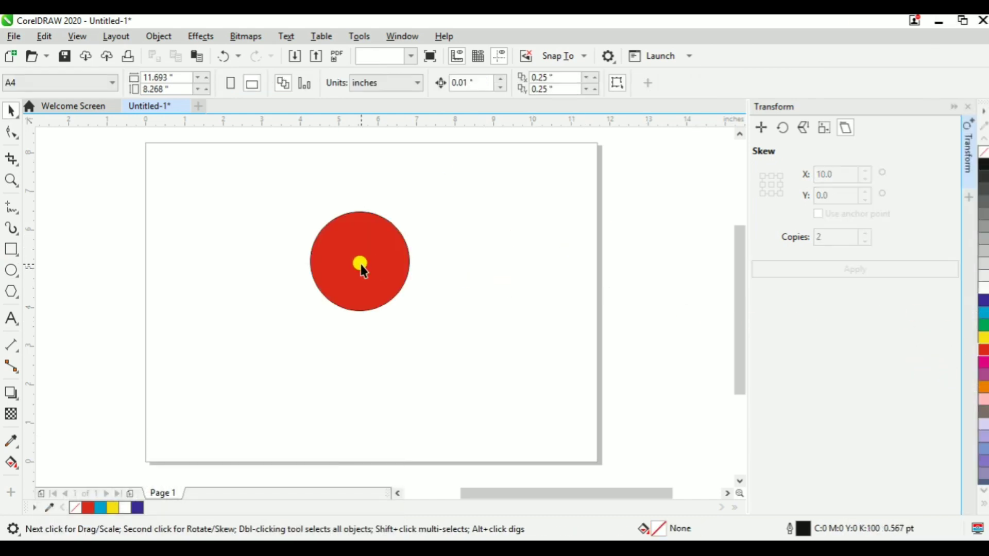
pyautogui.click(367, 288)
pyautogui.moveTo(367, 287); pyautogui.dragTo(371, 308)
pyautogui.click(330, 246)
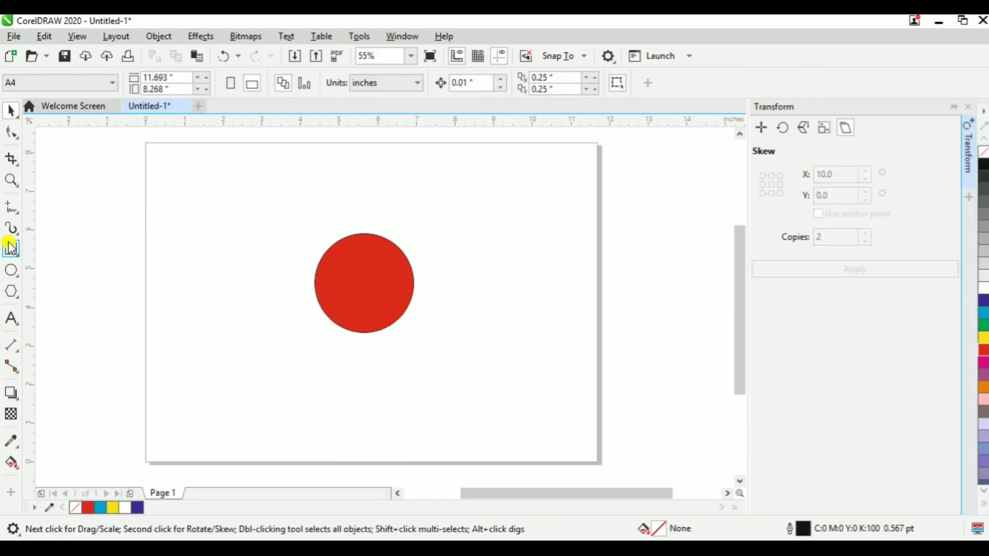
# Draw a narrow upright ellipse about 0.83 by 1.99 inches above the circle, align it roughly over the circle and fill it yellow
pyautogui.click(10, 270)
pyautogui.moveTo(337, 162); pyautogui.dragTo(381, 249)
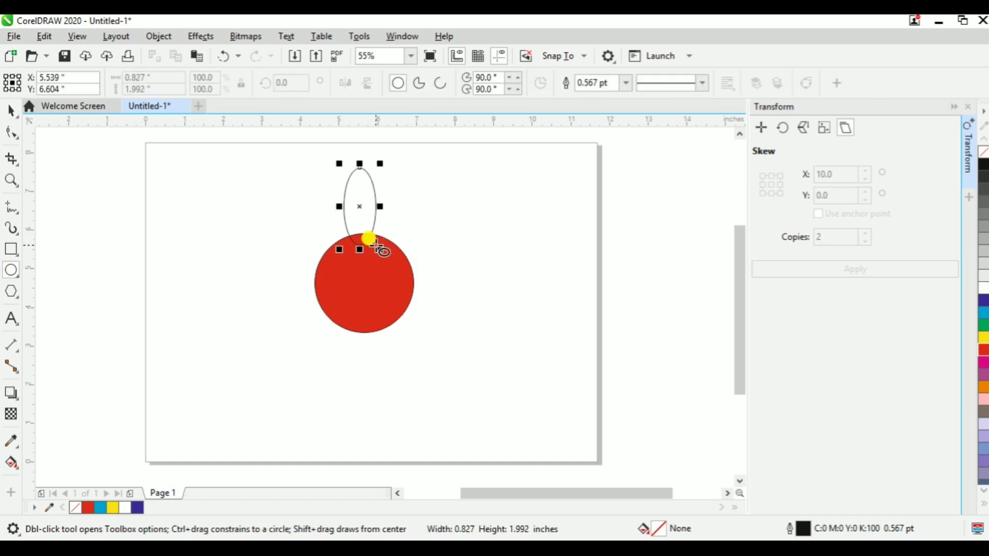
pyautogui.press('space')
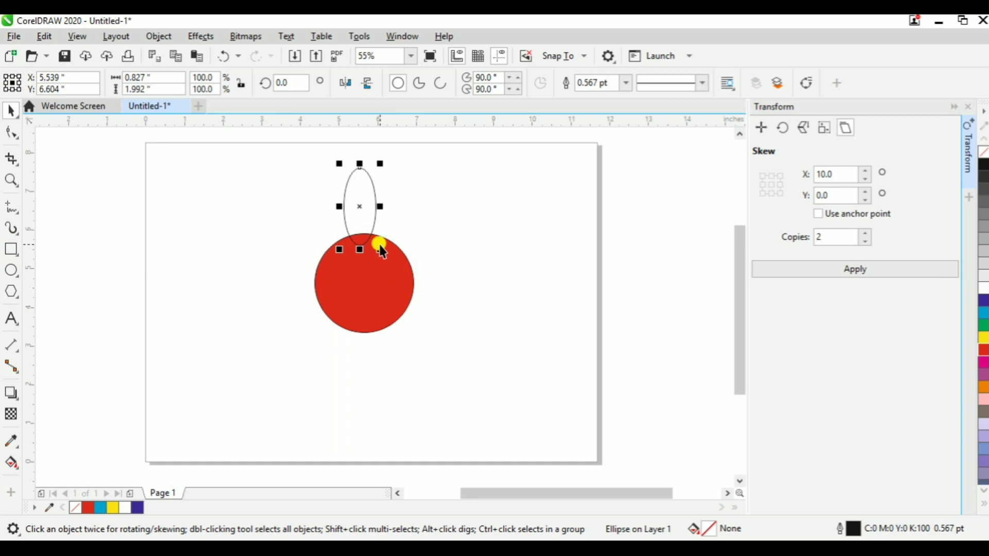
pyautogui.moveTo(362, 212); pyautogui.dragTo(368, 209)
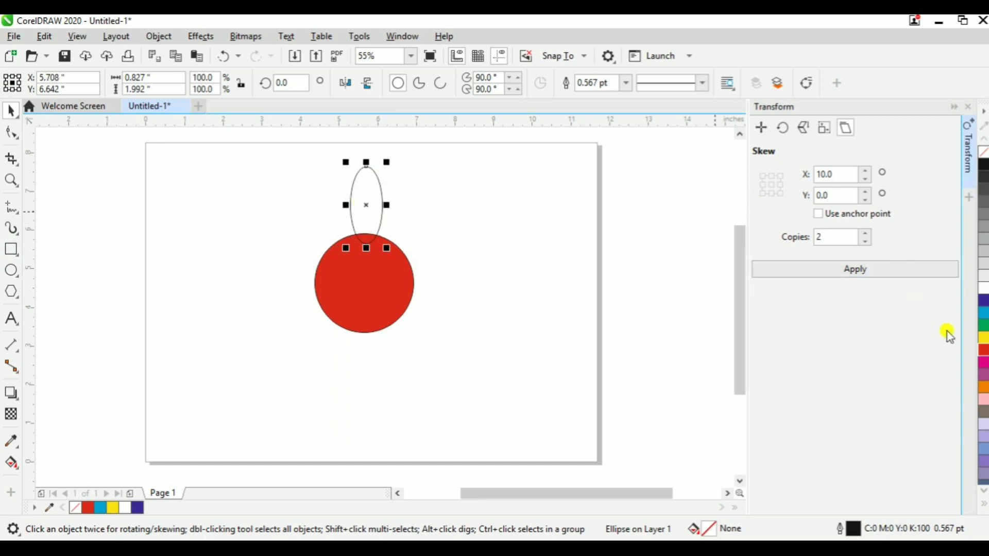
pyautogui.click(984, 342)
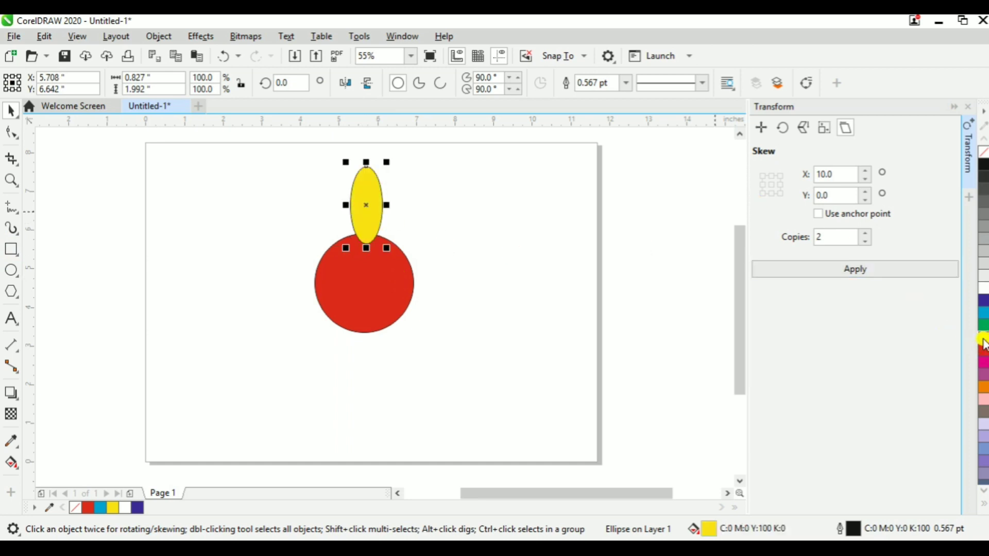
# Give the yellow ellipse uniform transparency, remove its outline and move it down to overlap the upper part of the circle
pyautogui.click(11, 414)
pyautogui.moveTo(383, 190); pyautogui.dragTo(385, 216)
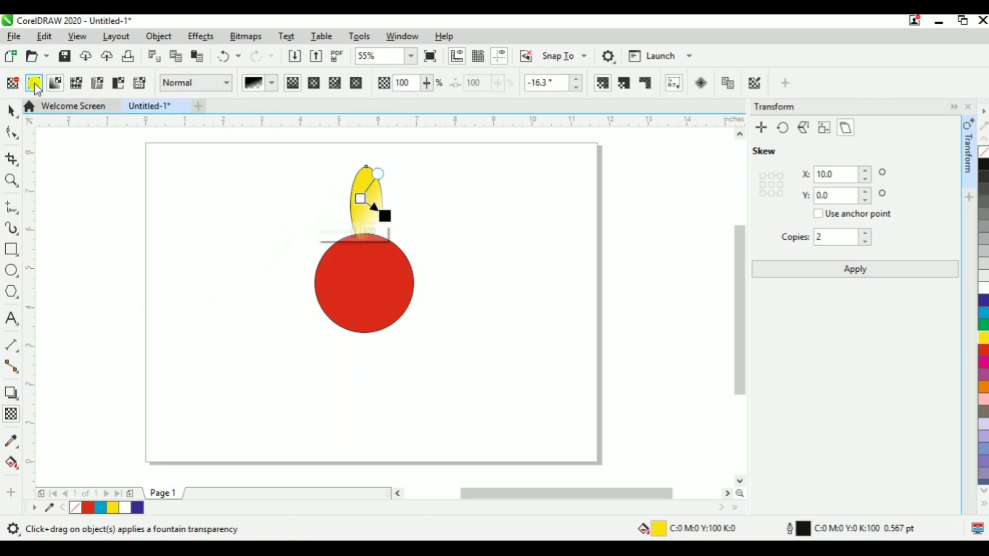
pyautogui.click(34, 83)
pyautogui.press('space')
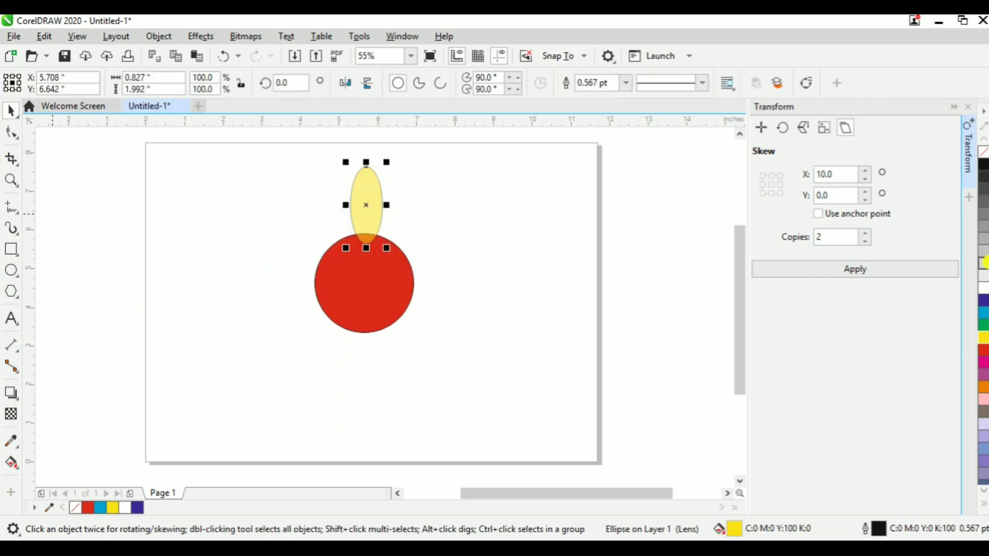
pyautogui.rightClick(983, 152)
pyautogui.click(459, 251)
pyautogui.moveTo(362, 208); pyautogui.dragTo(355, 225)
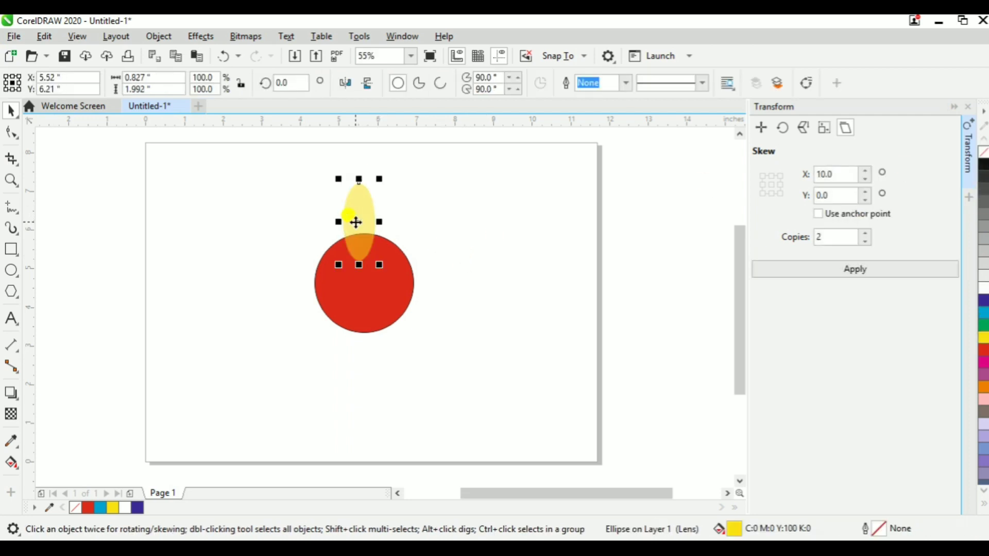
# Change the red circle's fill to dark blue (C:100 M:100 Y:0 K:0) and deselect it
pyautogui.click(401, 283)
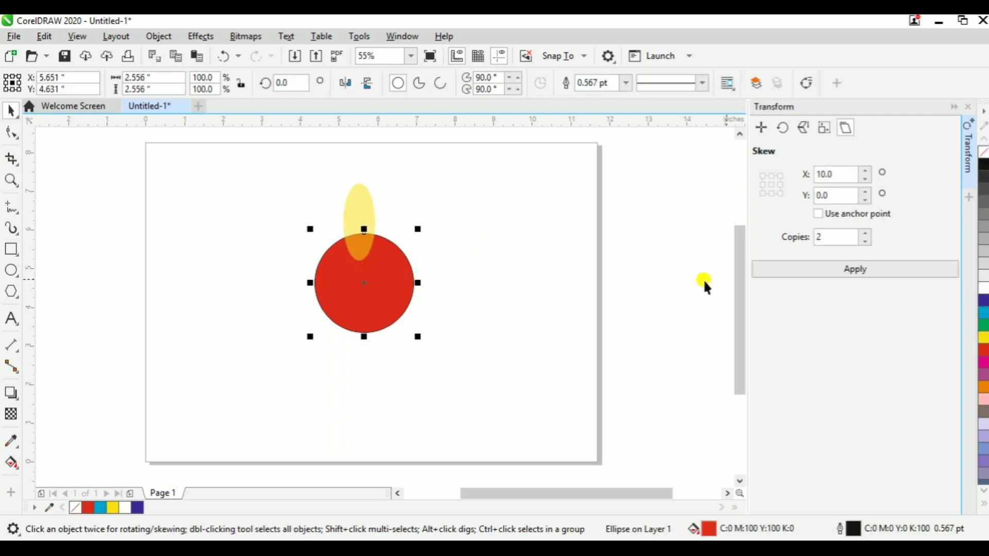
pyautogui.click(984, 303)
pyautogui.click(691, 439)
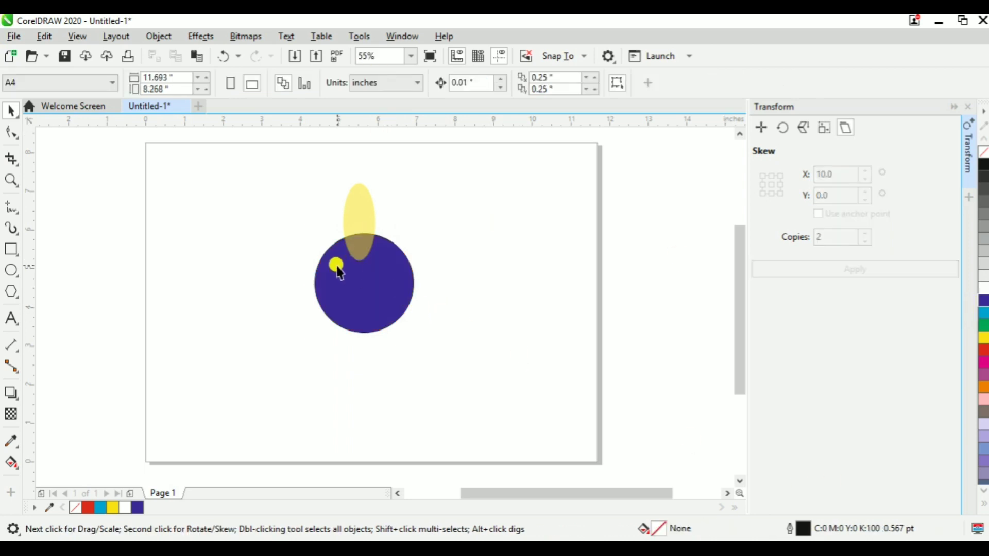
pyautogui.click(362, 291)
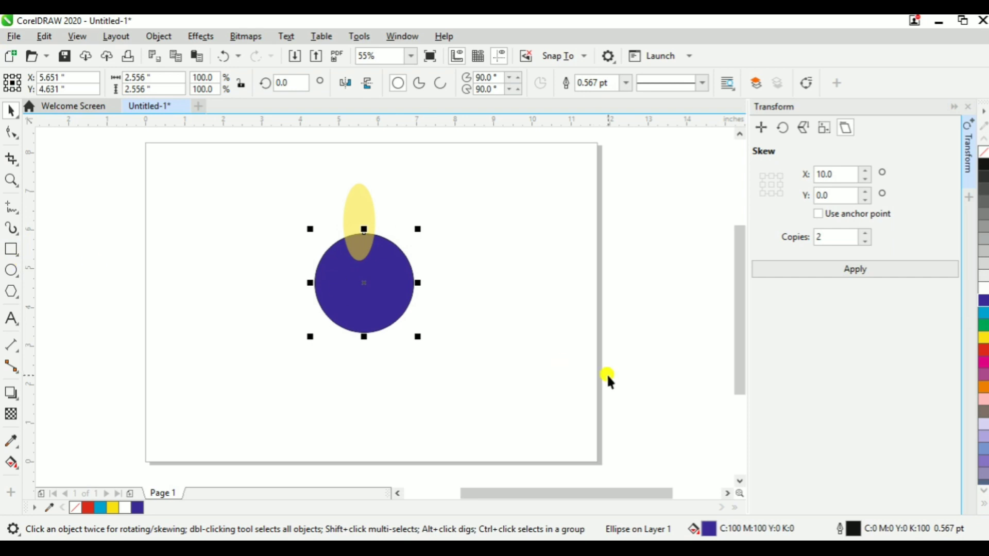
pyautogui.press('Escape')
# Place a vertical and a horizontal guideline crossing exactly at the blue circle's centre
pyautogui.click(339, 280)
pyautogui.press('z')
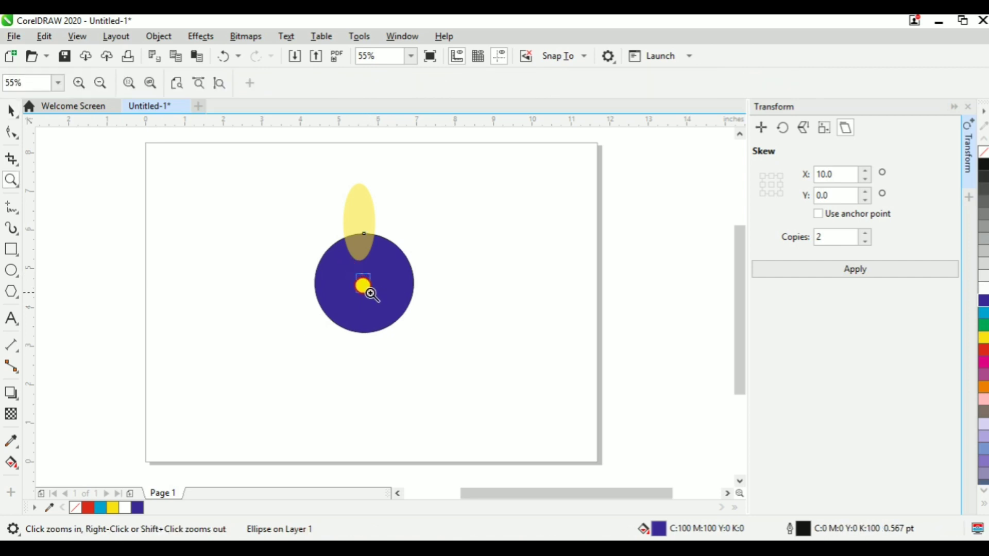
pyautogui.moveTo(370, 293); pyautogui.dragTo(371, 289)
pyautogui.press('space')
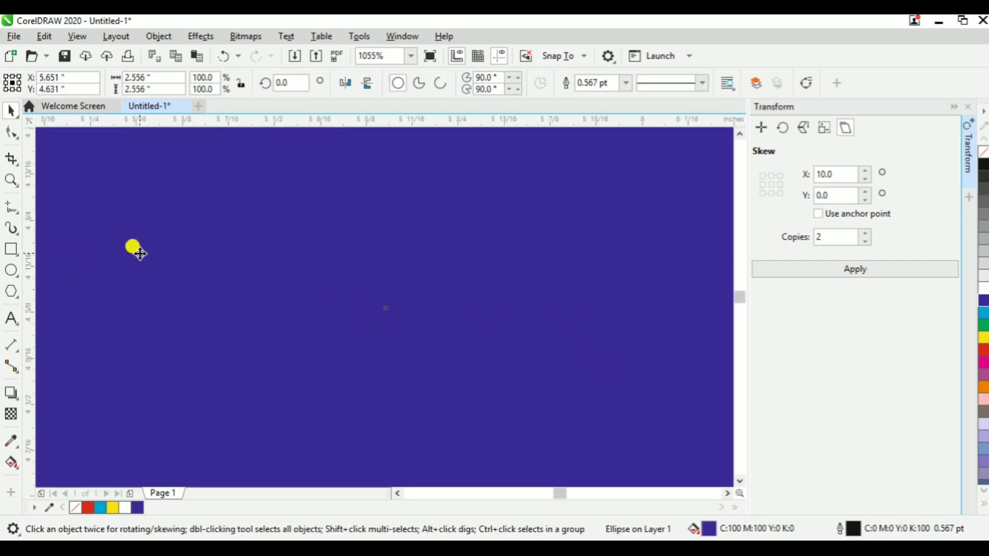
pyautogui.moveTo(33, 304); pyautogui.dragTo(386, 362)
pyautogui.click(479, 329)
pyautogui.moveTo(472, 122); pyautogui.dragTo(452, 308)
pyautogui.press('z')
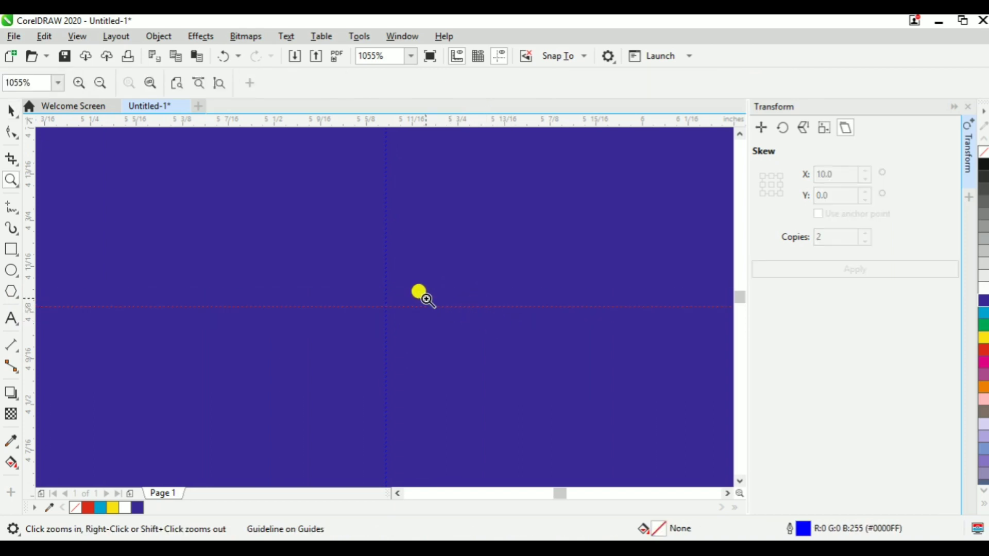
pyautogui.rightClick(420, 293)
pyautogui.press('space')
pyautogui.click(494, 299)
# Move the yellow ellipse above the circle and align the two objects on a common vertical centre line
pyautogui.click(379, 227)
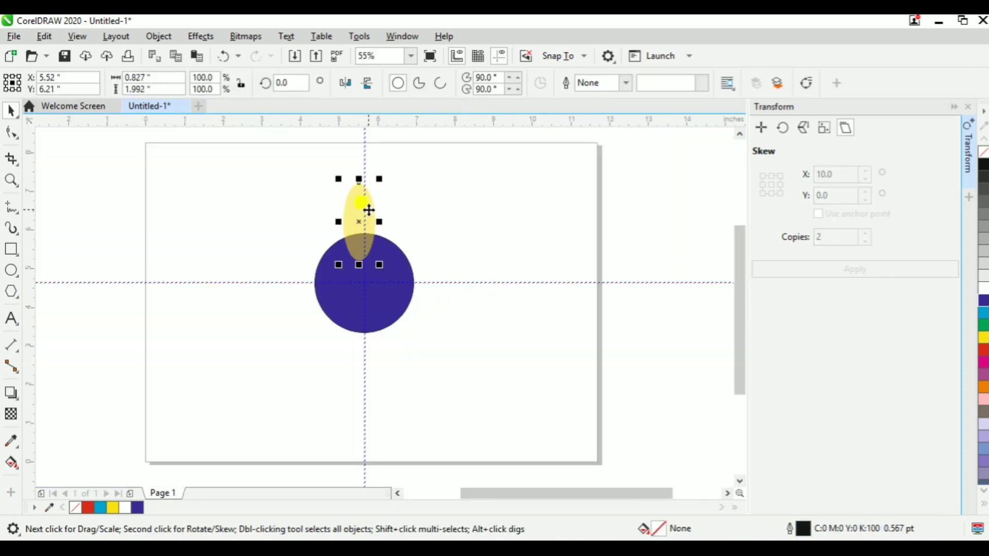
pyautogui.moveTo(373, 208); pyautogui.dragTo(402, 199)
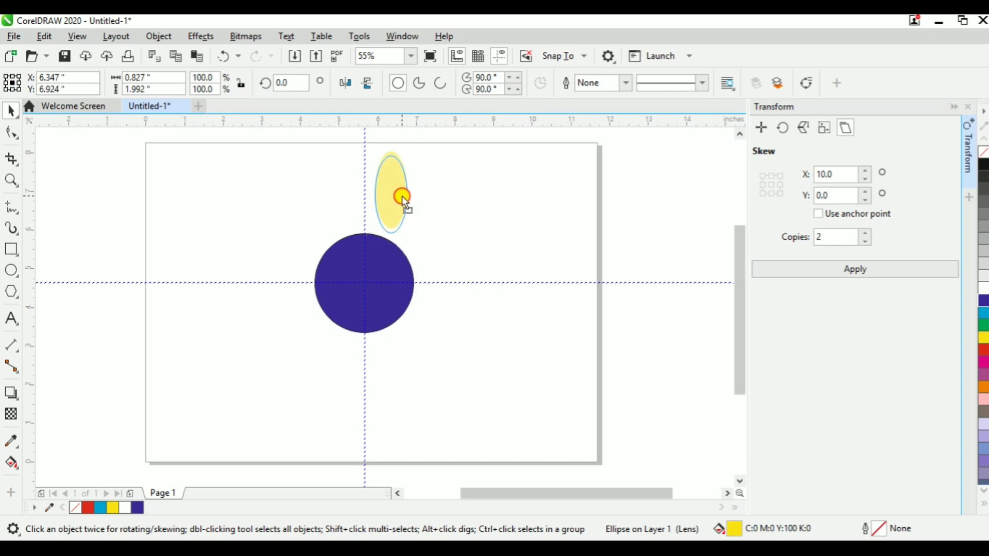
pyautogui.keyDown('shift'); pyautogui.click(389, 307); pyautogui.keyUp('shift')
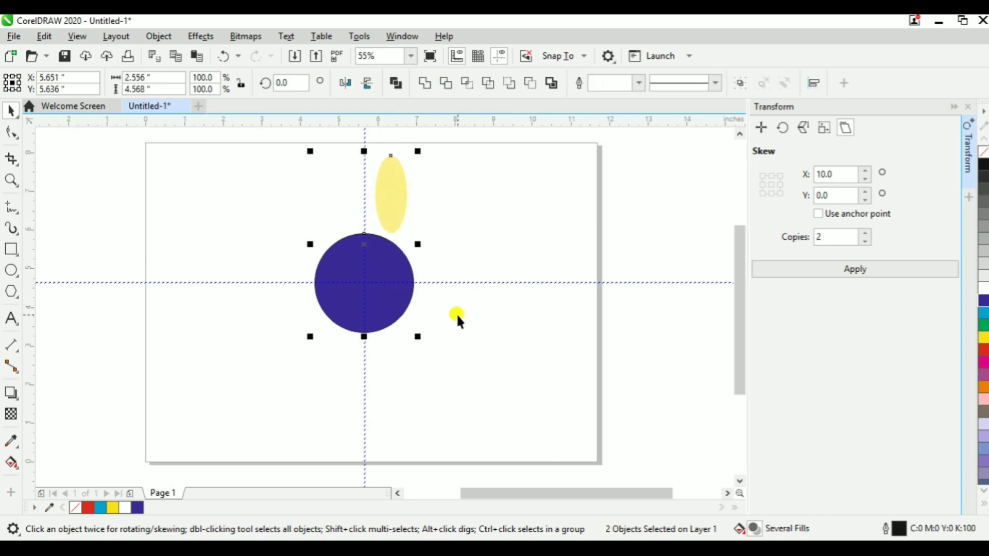
pyautogui.press('c')
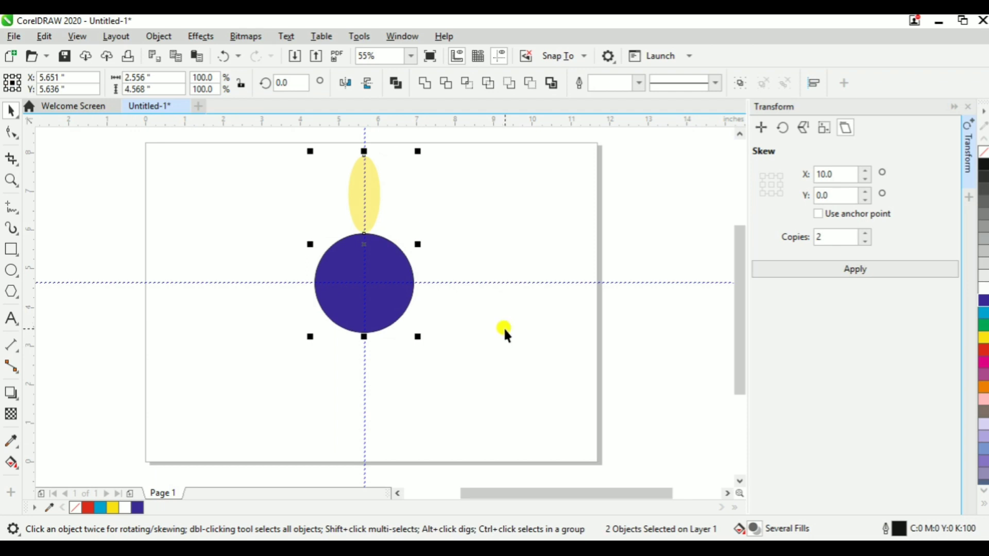
pyautogui.click(503, 327)
# Move the ellipse straight down so its lower tip overlaps the circle's upper edge
pyautogui.click(362, 199)
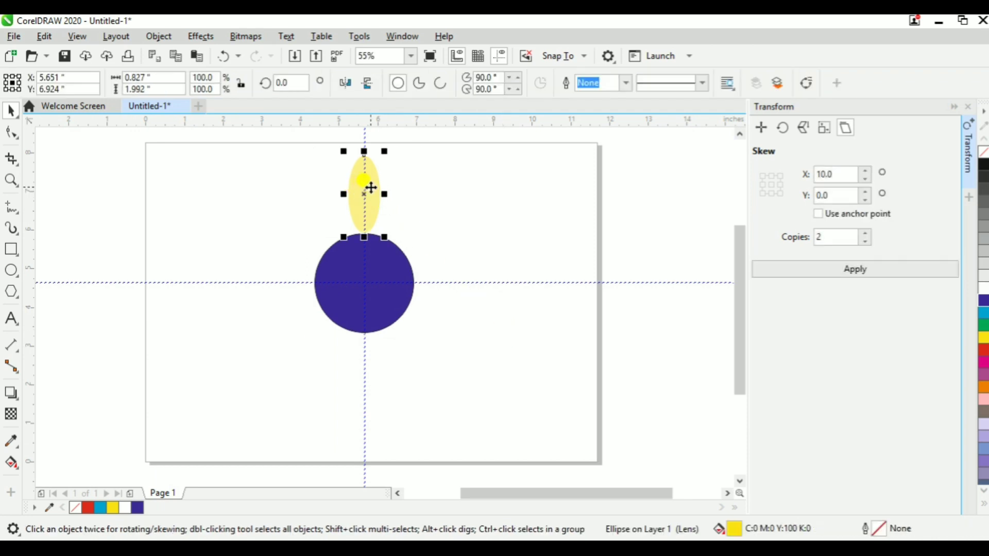
pyautogui.moveTo(370, 188); pyautogui.dragTo(376, 200)
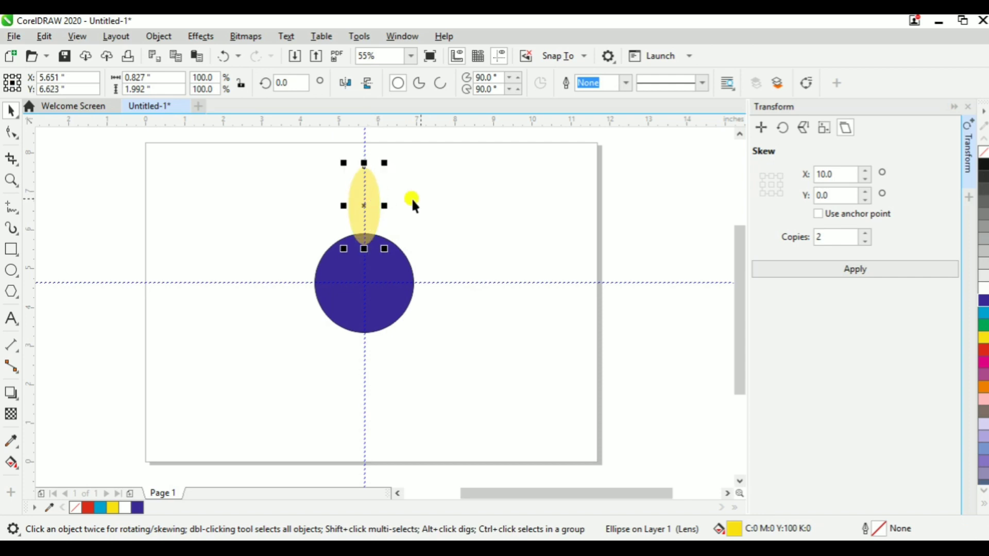
pyautogui.click(483, 211)
# Move the ellipse's centre of rotation to the guideline crossing at the circle's centre
pyautogui.click(375, 203)
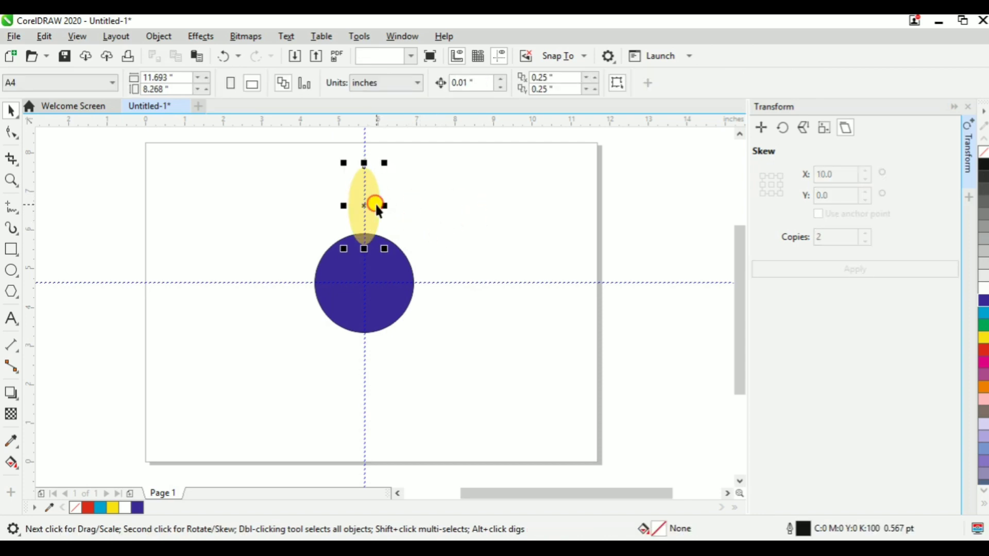
pyautogui.click(375, 203)
pyautogui.click(376, 193)
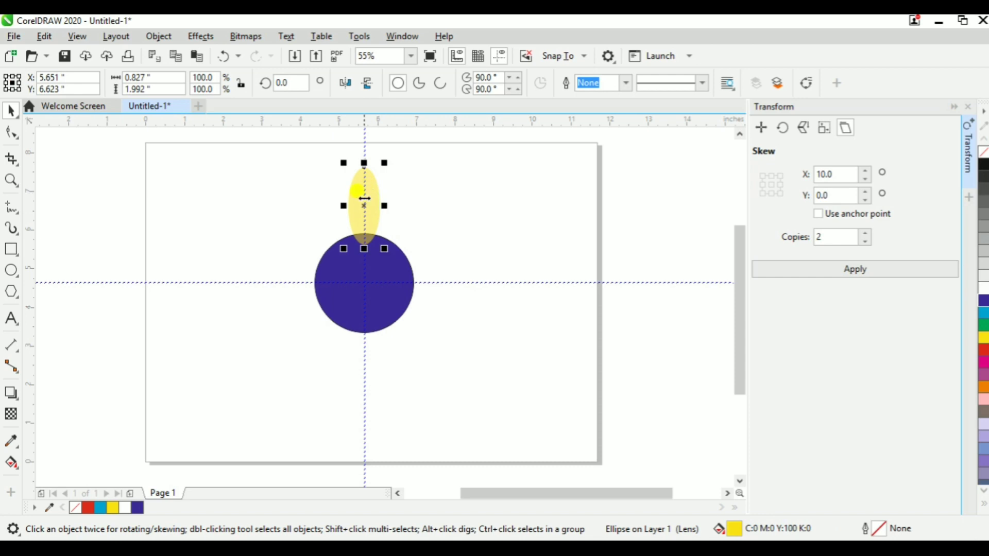
pyautogui.click(369, 199)
pyautogui.moveTo(364, 205); pyautogui.dragTo(365, 282)
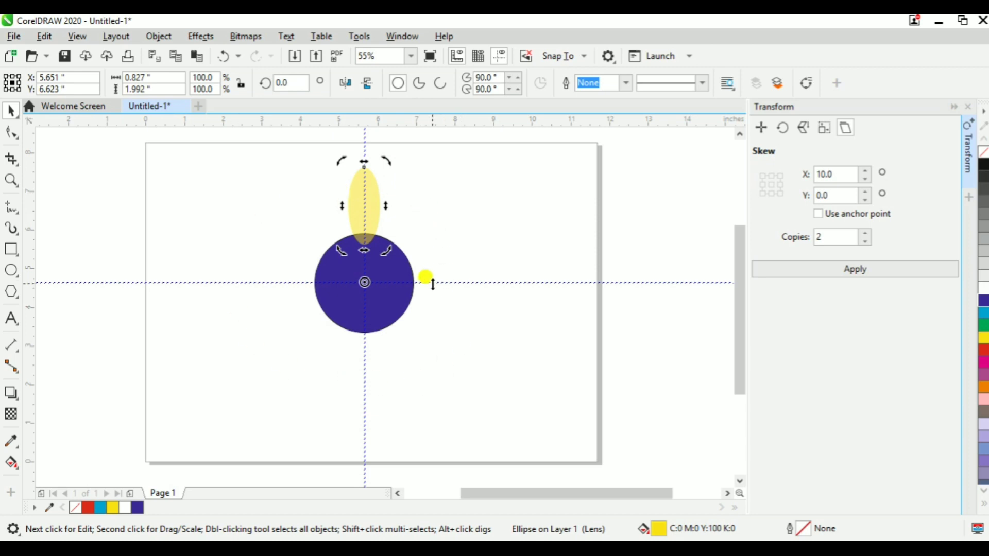
# Create a copy of the ellipse rotated about 35 degrees clockwise around the circle's centre and repeat it six times as petals
pyautogui.moveTo(380, 154); pyautogui.dragTo(446, 200)
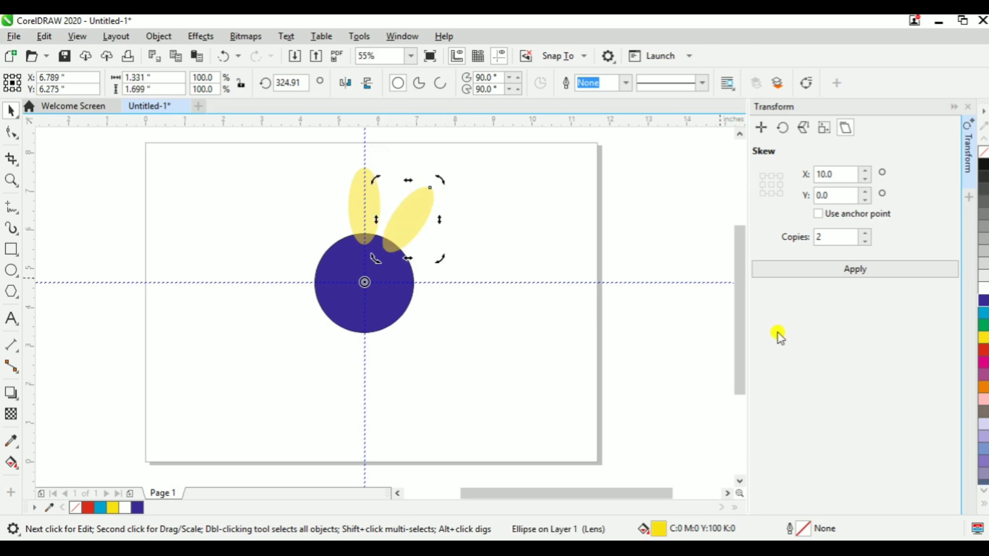
pyautogui.hotkey('ctrl', 'r')
pyautogui.hotkey('ctrl', 'r')
pyautogui.hotkey('ctrl', 'r')
pyautogui.hotkey('ctrl', 'r')
pyautogui.hotkey('ctrl', 'r')
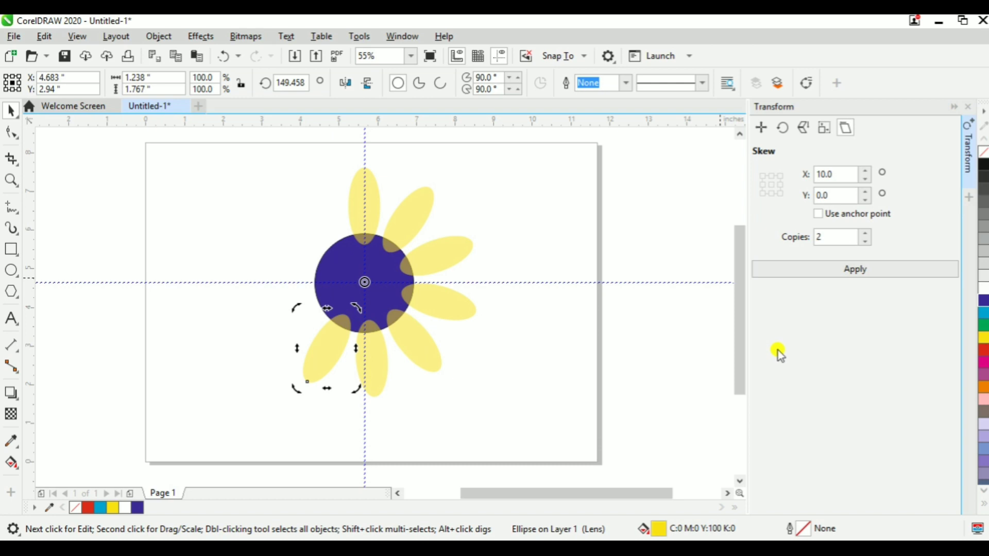
pyautogui.hotkey('ctrl', 'r')
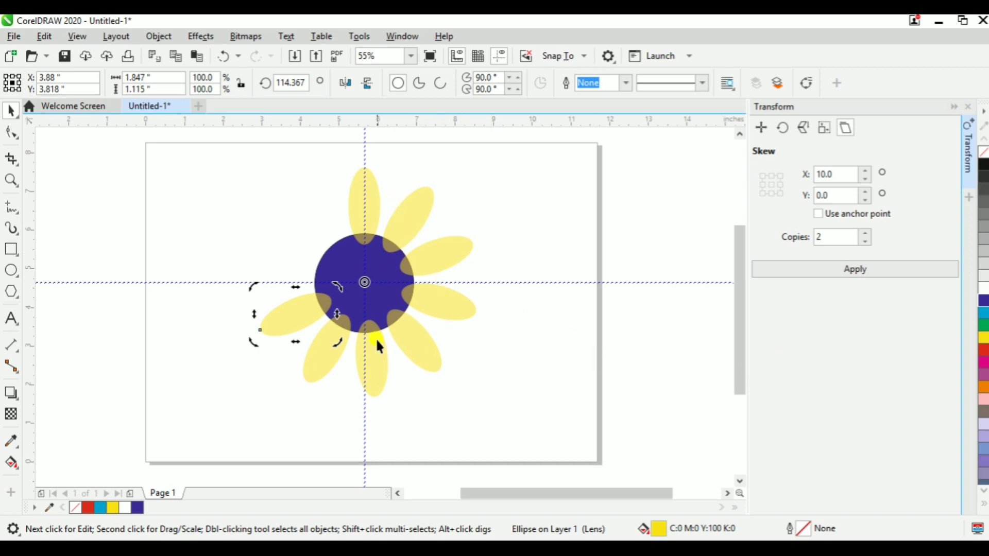
pyautogui.click(599, 345)
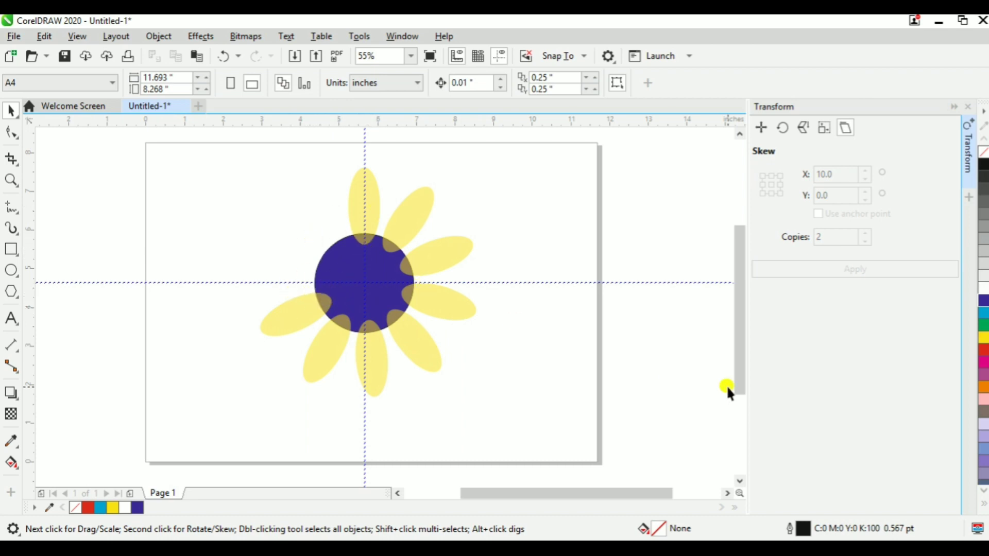
# Undo all the rotated petal copies, leaving only the original ellipse and the circle, and clear the selection
pyautogui.hotkey('ctrl', 'z')
pyautogui.hotkey('ctrl', 'z')
pyautogui.hotkey('ctrl', 'z')
pyautogui.hotkey('ctrl', 'z')
pyautogui.hotkey('ctrl', 'z')
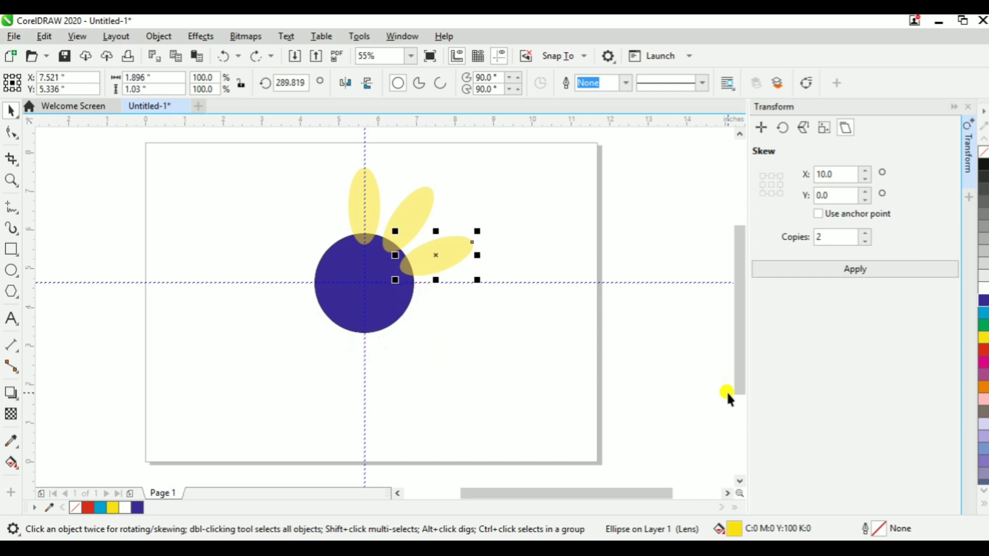
pyautogui.hotkey('ctrl', 'z')
pyautogui.hotkey('ctrl', 'z')
pyautogui.press('Escape')
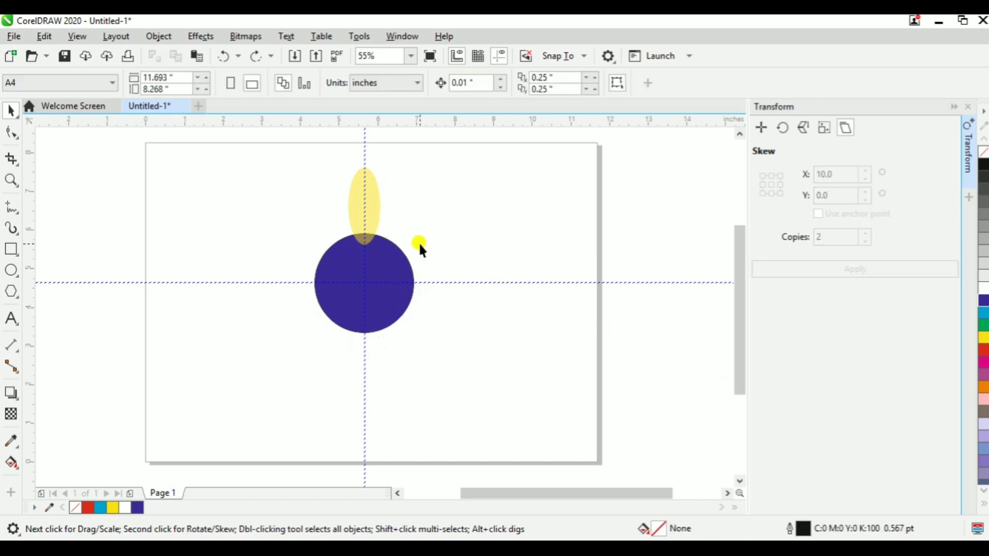
pyautogui.click(376, 203)
pyautogui.click(385, 278)
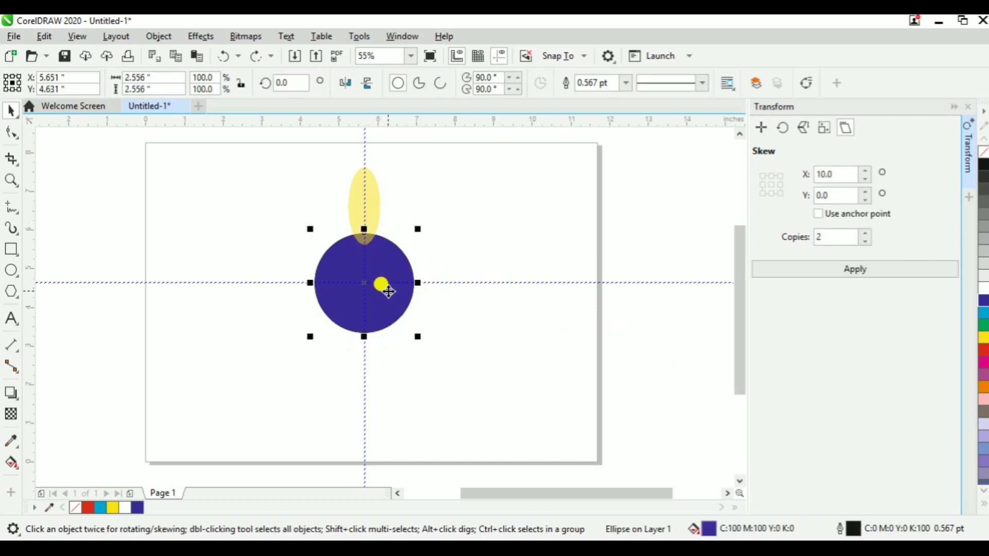
pyautogui.doubleClick(372, 201)
pyautogui.press('Escape')
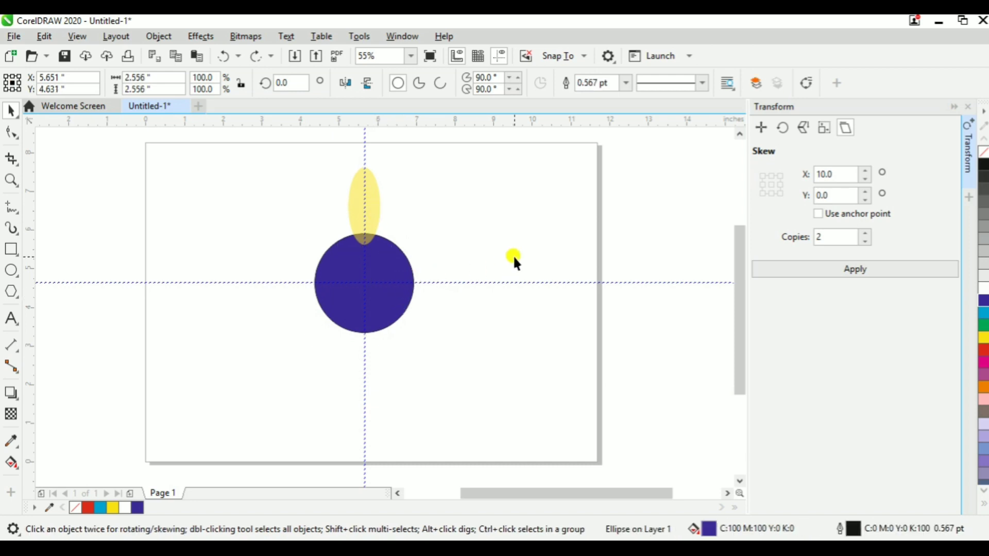
pyautogui.click(515, 259)
# Open the Rotate transform settings and set the angle and number of copies to 0 with the ellipse and circle selected
pyautogui.click(783, 127)
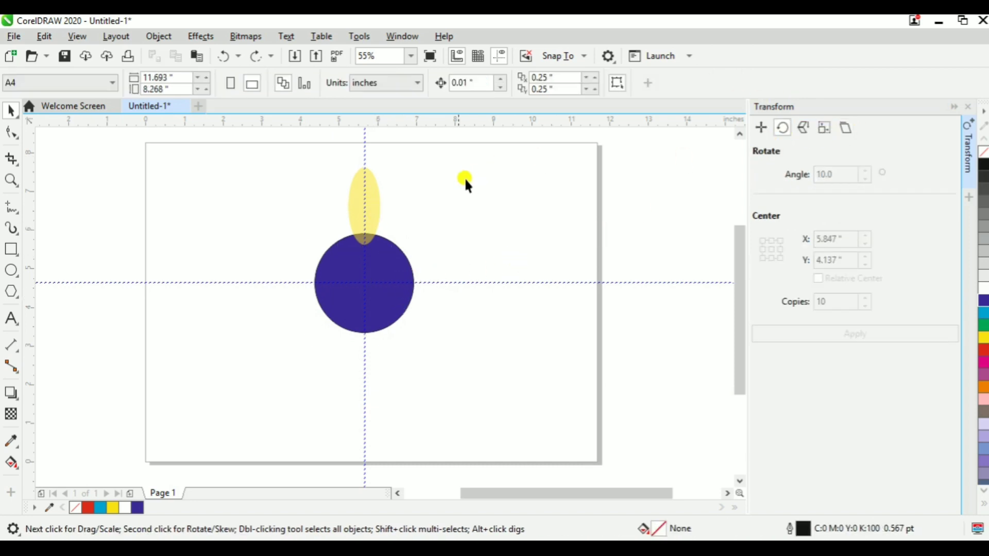
pyautogui.moveTo(301, 157); pyautogui.dragTo(430, 347)
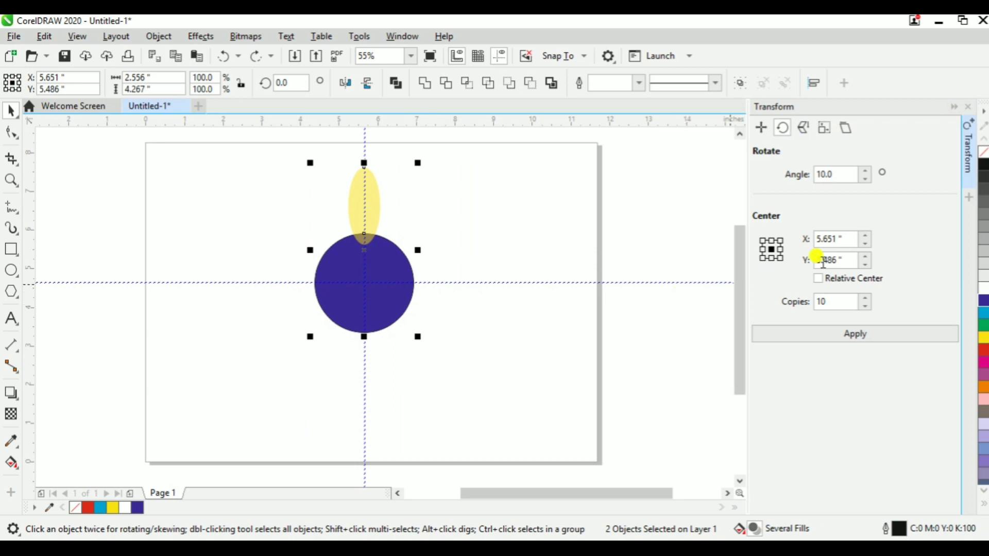
pyautogui.doubleClick(825, 302)
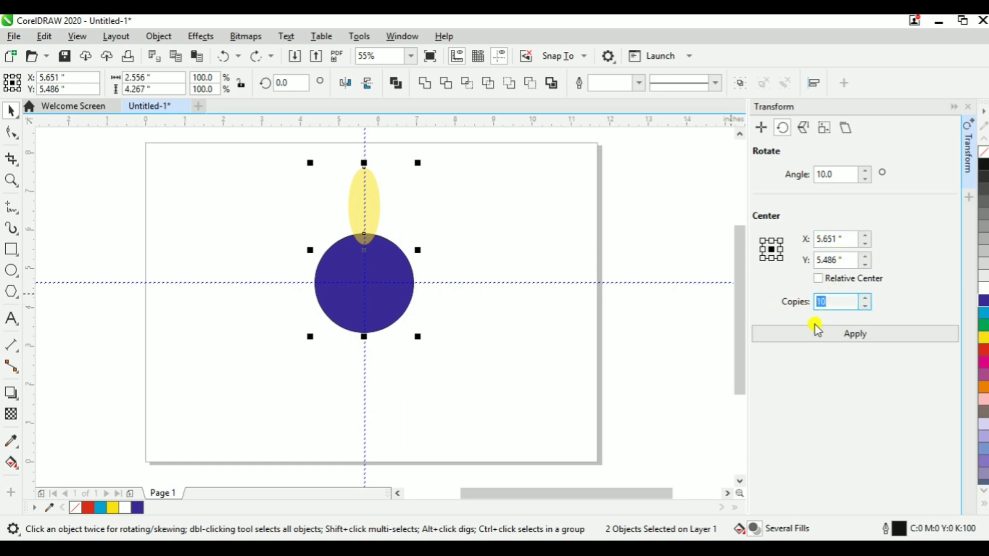
pyautogui.write('0')
pyautogui.doubleClick(837, 174)
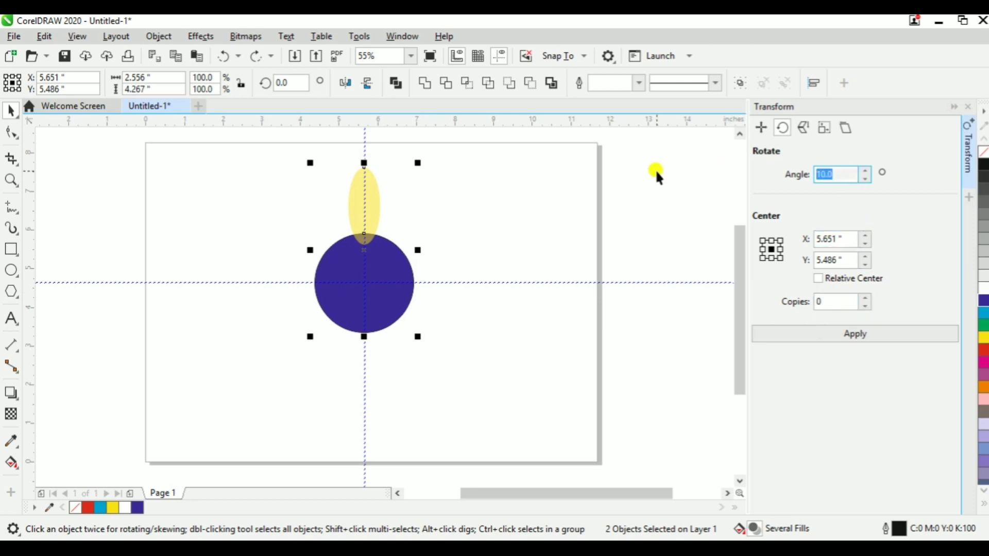
pyautogui.write('0')
pyautogui.click(679, 216)
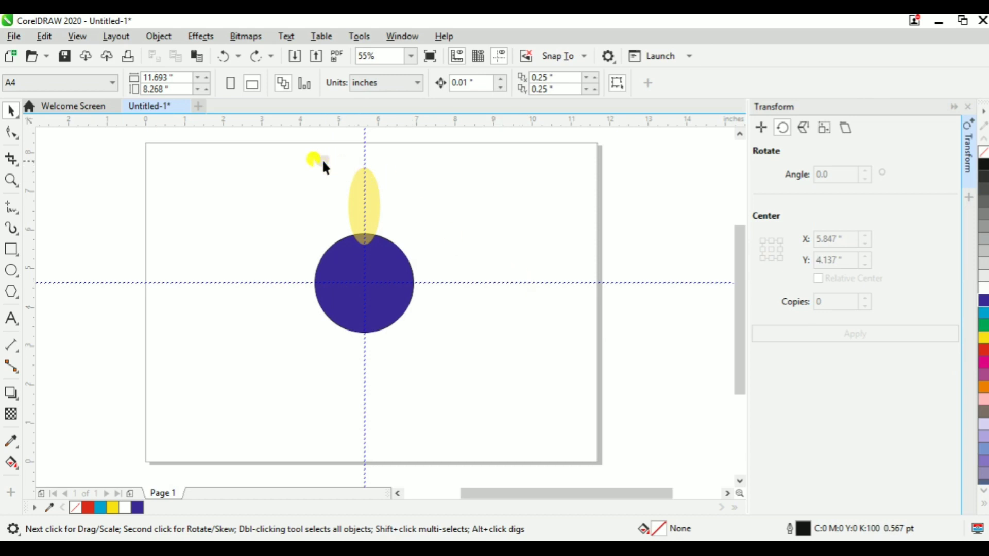
# Rotate the ellipse and circle together by 45 degrees with 8 copies, then clear the selection
pyautogui.moveTo(309, 160); pyautogui.dragTo(452, 386)
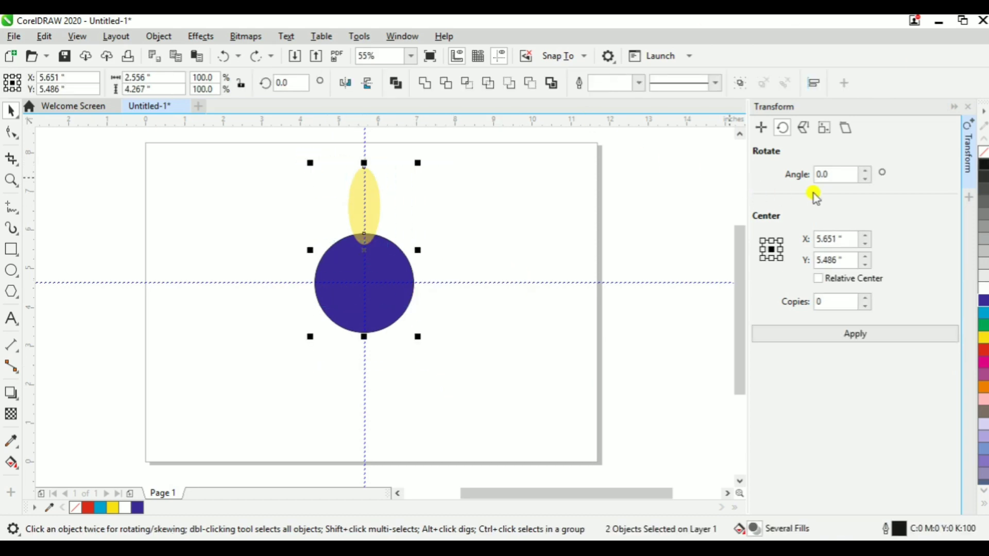
pyautogui.click(833, 174)
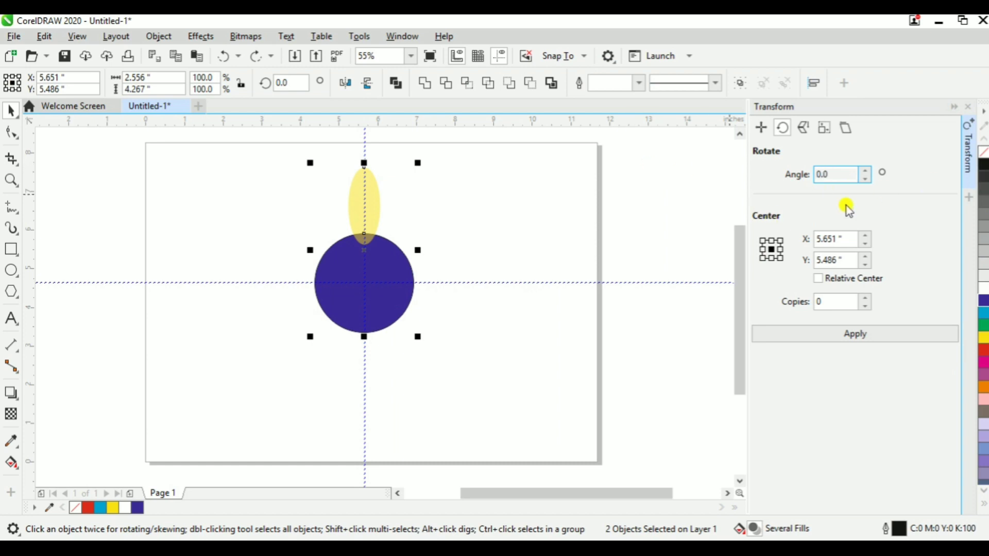
pyautogui.click(836, 174)
pyautogui.write('45')
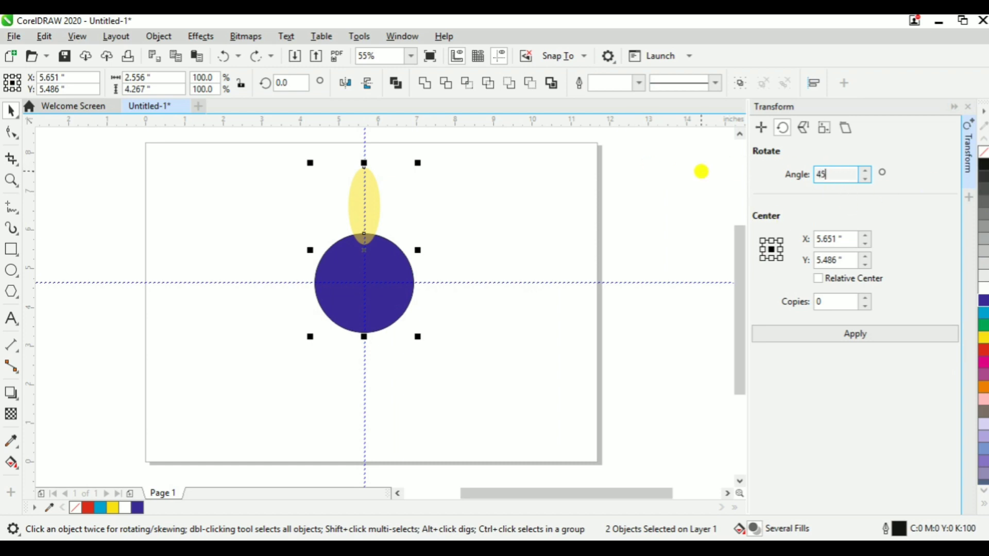
pyautogui.click(832, 301)
pyautogui.write('8')
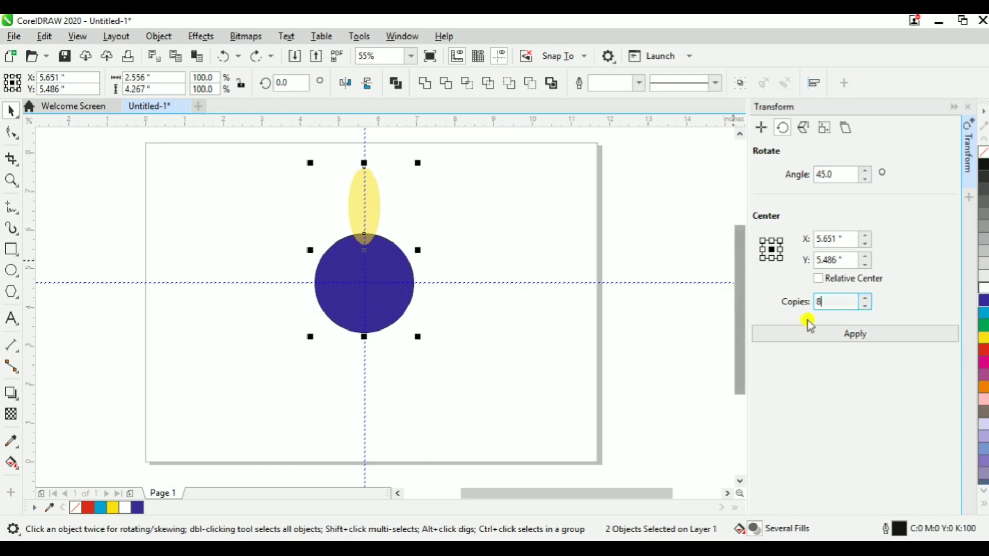
pyautogui.click(872, 337)
pyautogui.click(689, 372)
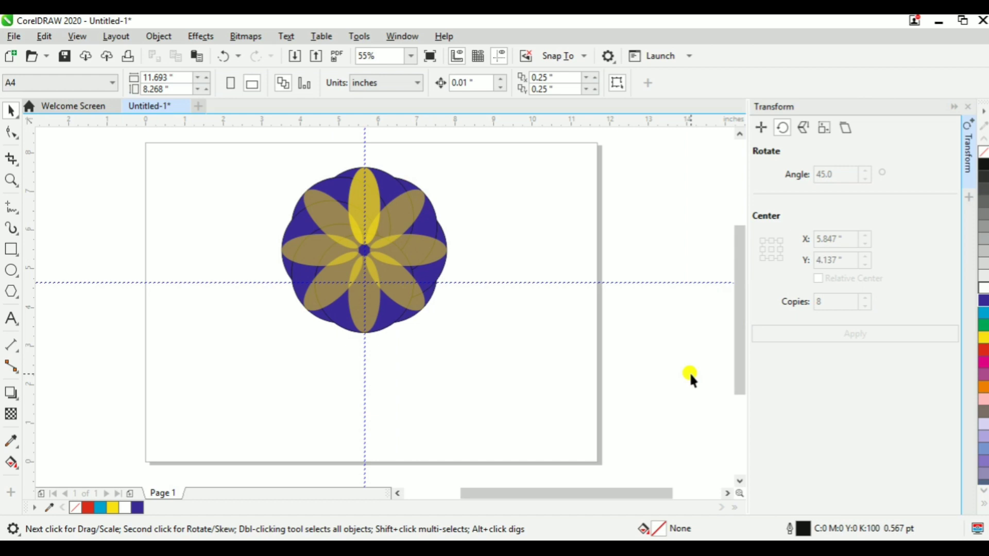
# Undo the combined rotation and apply the same 45-degree, 8-copy rotation to the yellow ellipse alone
pyautogui.hotkey('ctrl', 'z')
pyautogui.press('Escape')
pyautogui.click(369, 196)
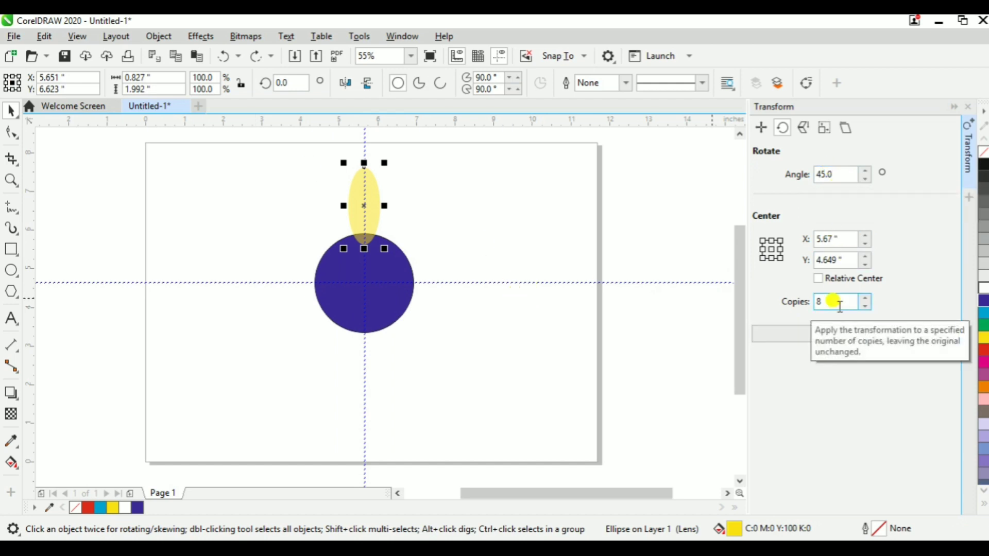
pyautogui.click(366, 184)
pyautogui.click(372, 190)
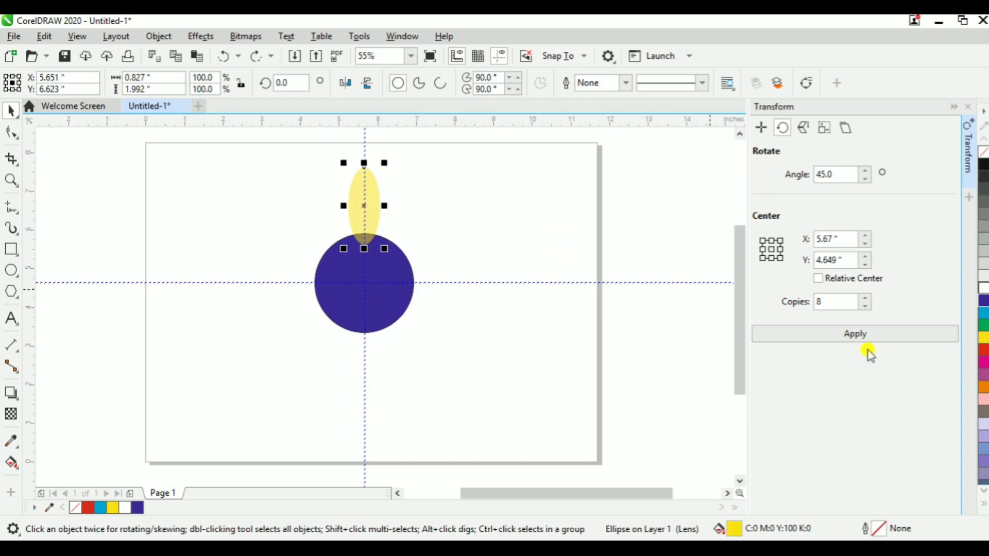
pyautogui.click(845, 336)
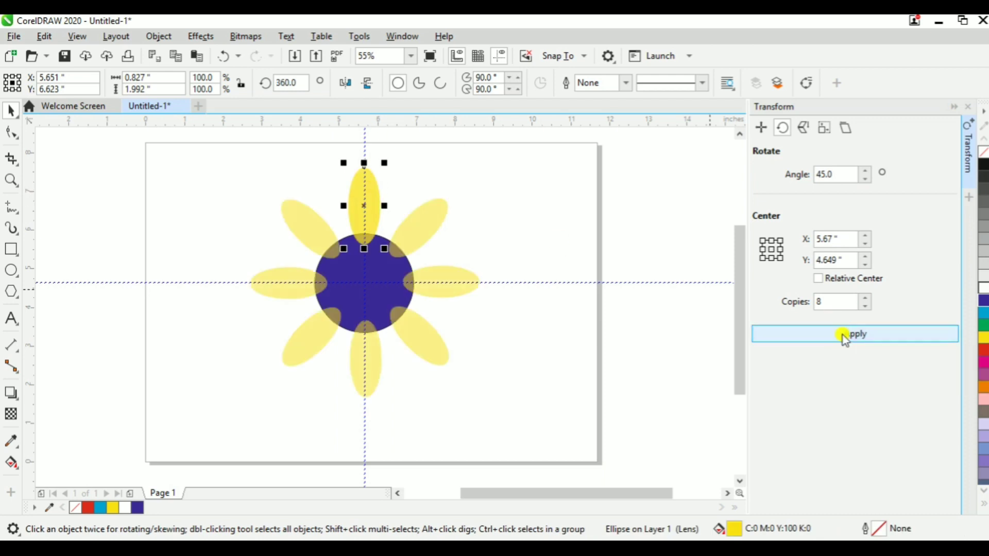
pyautogui.click(629, 342)
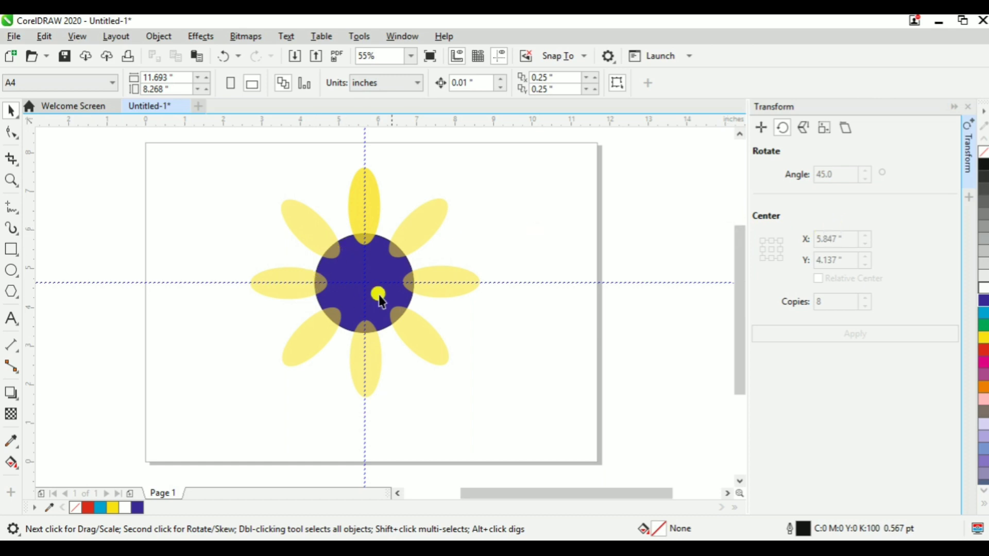
# Undo the rotated petal copies around the circle and select the circle
pyautogui.click(370, 273)
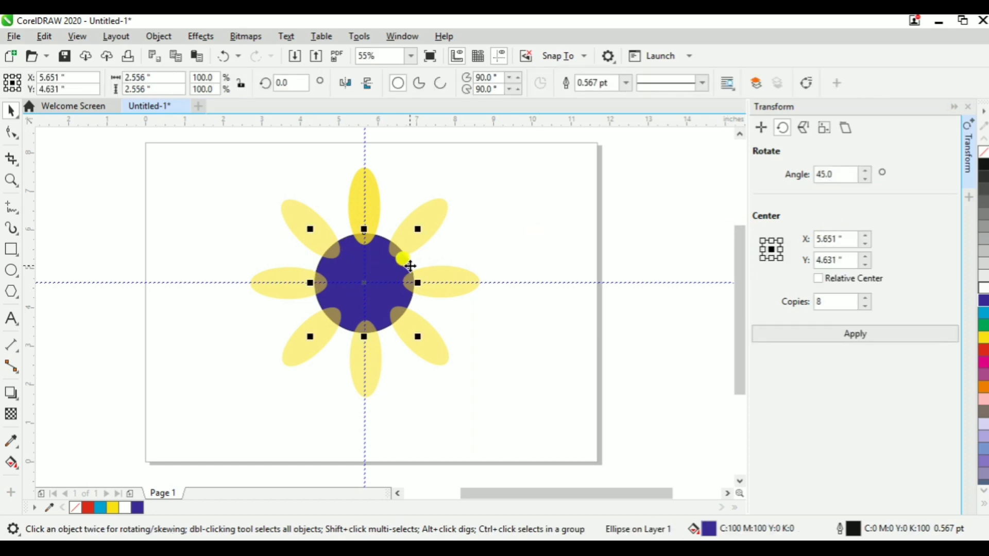
pyautogui.hotkey('ctrl', 'z')
pyautogui.click(489, 276)
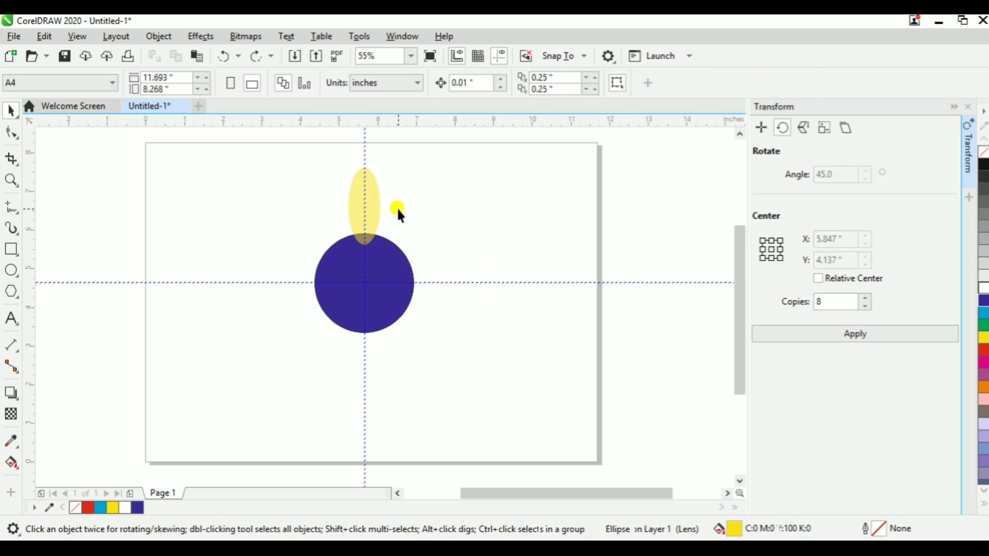
pyautogui.click(379, 200)
pyautogui.click(398, 299)
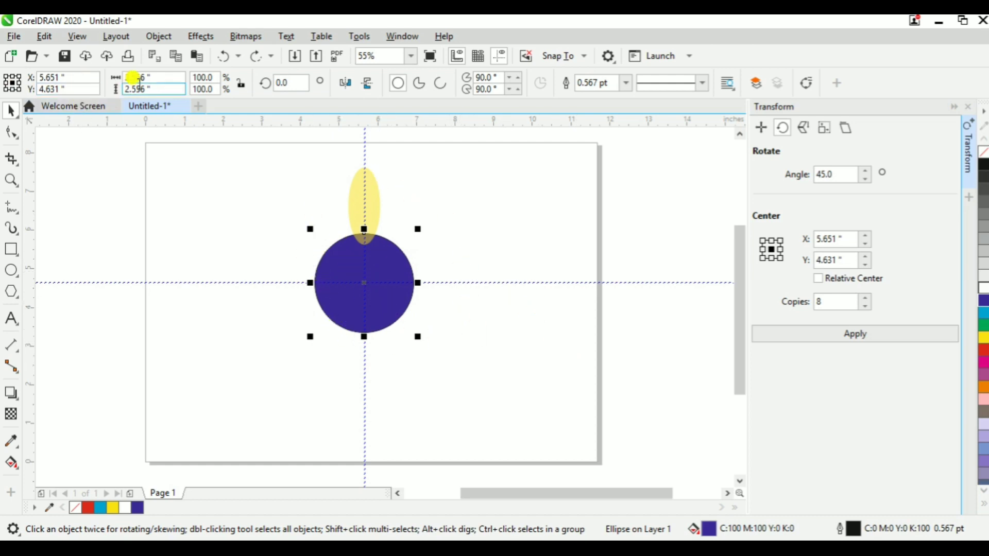
pyautogui.click(151, 91)
pyautogui.click(449, 232)
pyautogui.click(388, 261)
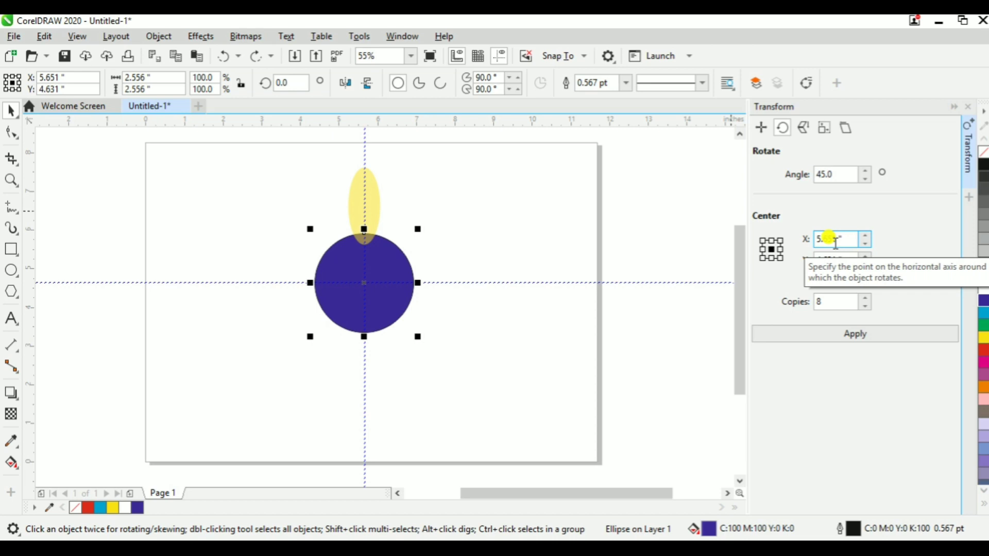
# Create 10 copies of the yellow ellipse rotated 36 degrees apart around the circle's centre
pyautogui.doubleClick(837, 174)
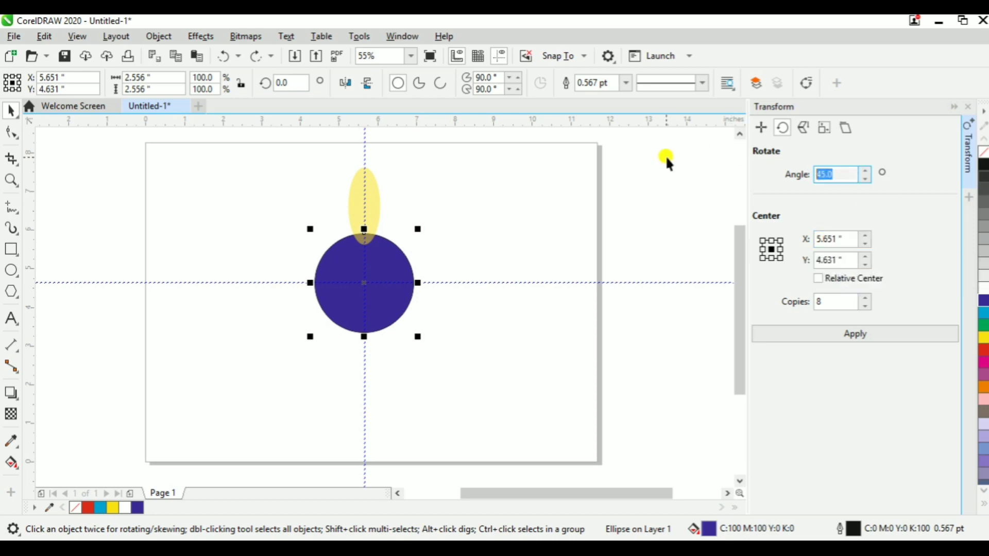
pyautogui.write('36')
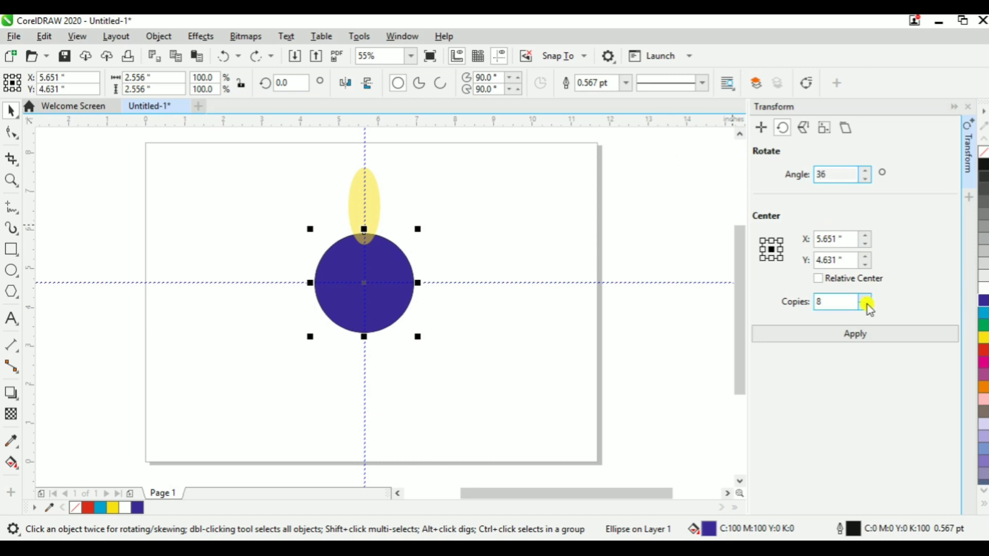
pyautogui.click(866, 297)
pyautogui.click(865, 298)
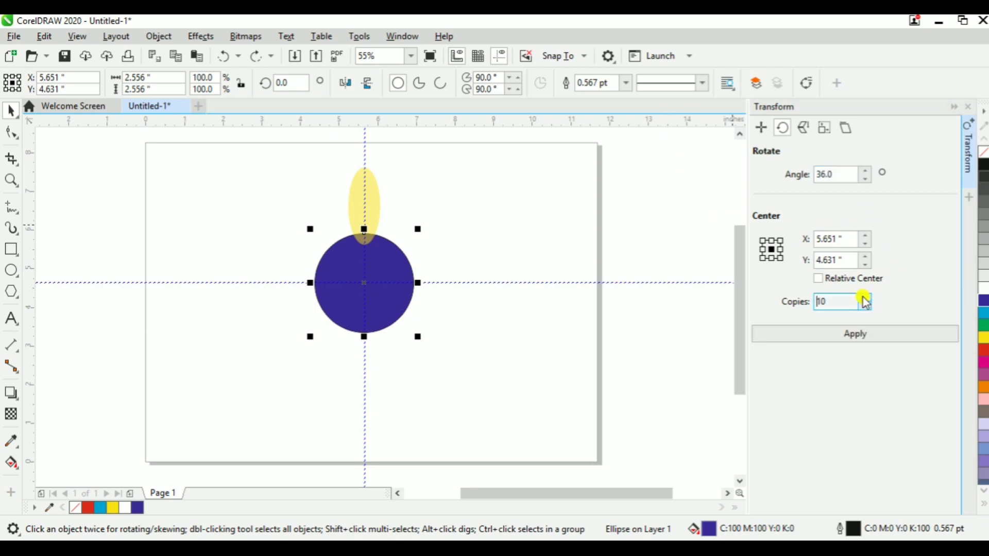
pyautogui.click(574, 206)
pyautogui.click(368, 170)
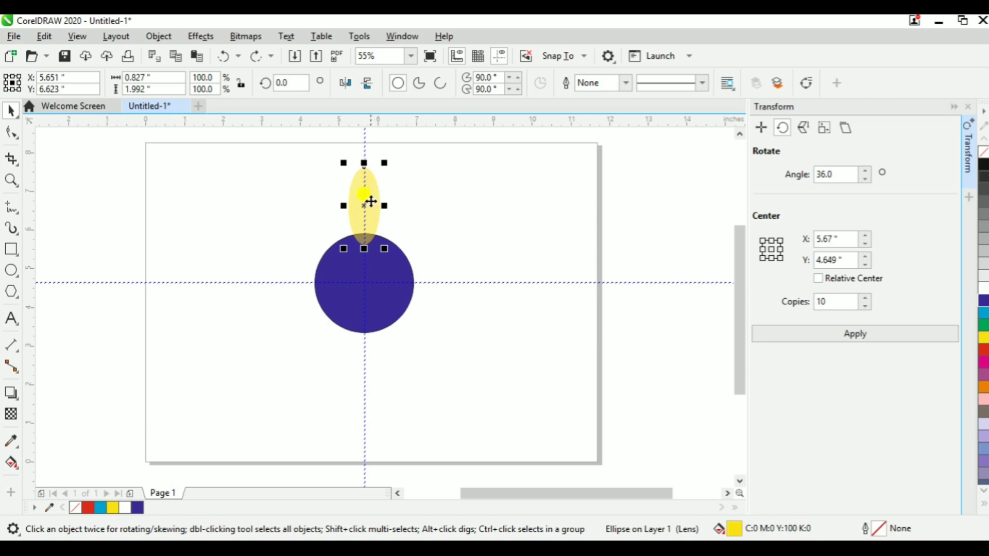
pyautogui.click(883, 336)
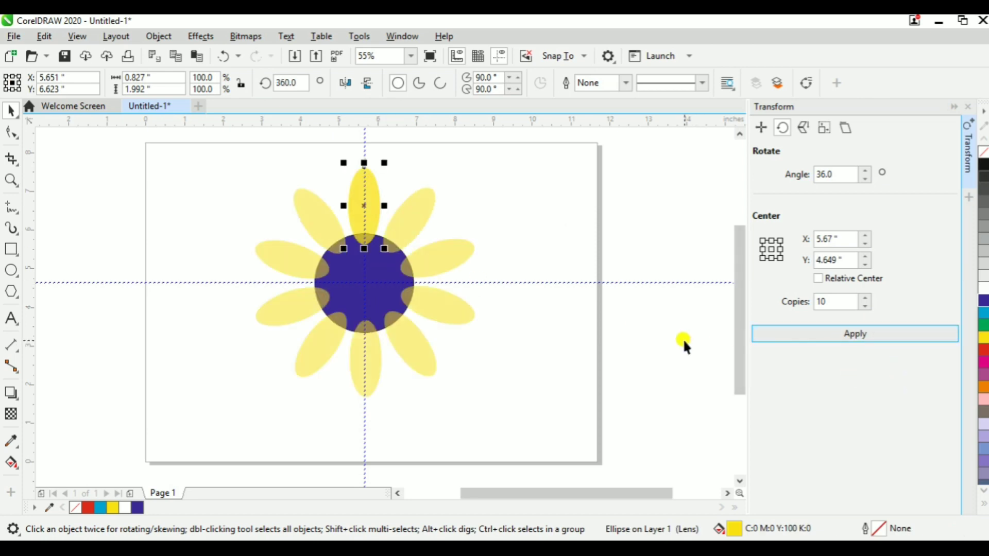
pyautogui.click(684, 345)
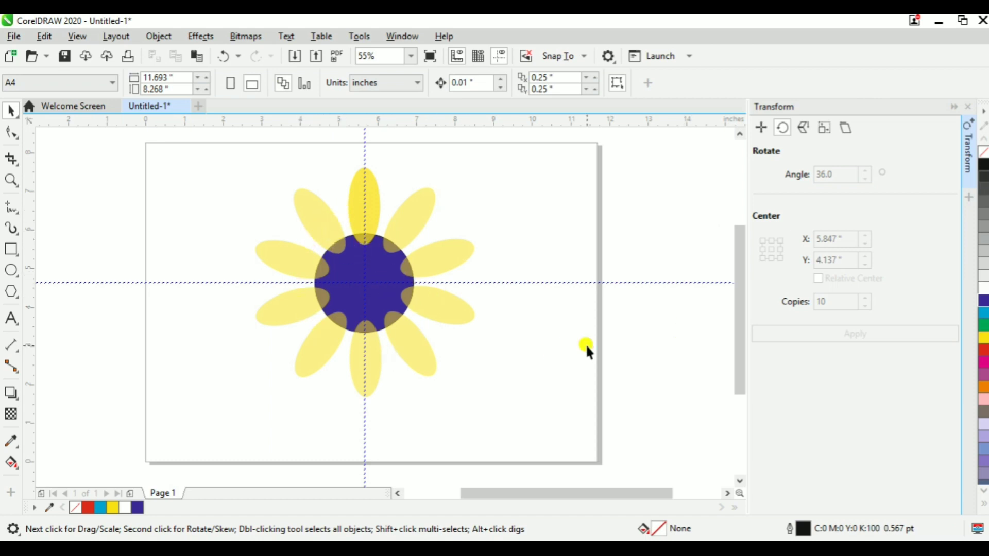
# Delete the horizontal and vertical guidelines crossing at the flower's centre
pyautogui.click(533, 281)
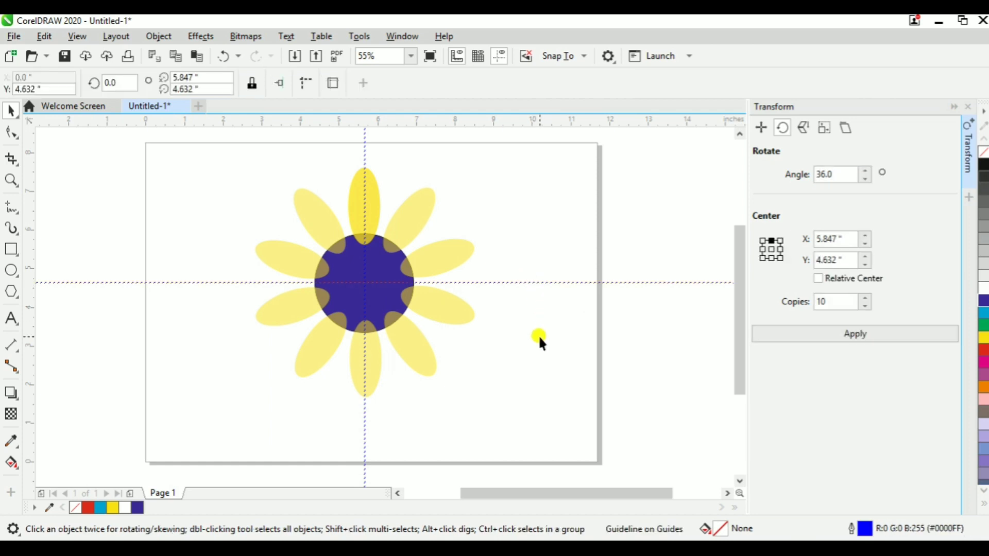
pyautogui.click(365, 158)
pyautogui.click(365, 158)
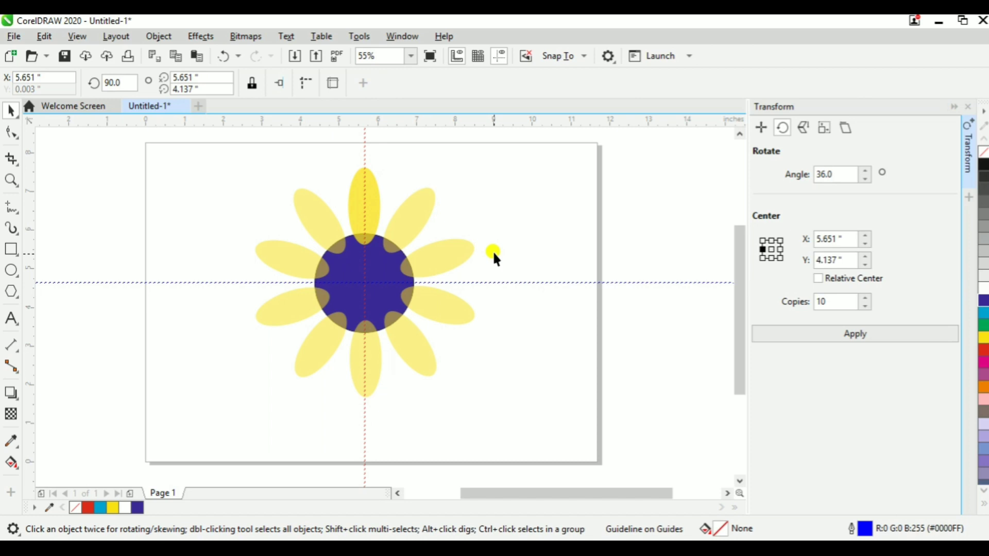
pyautogui.click(501, 282)
pyautogui.click(363, 163)
pyautogui.click(363, 161)
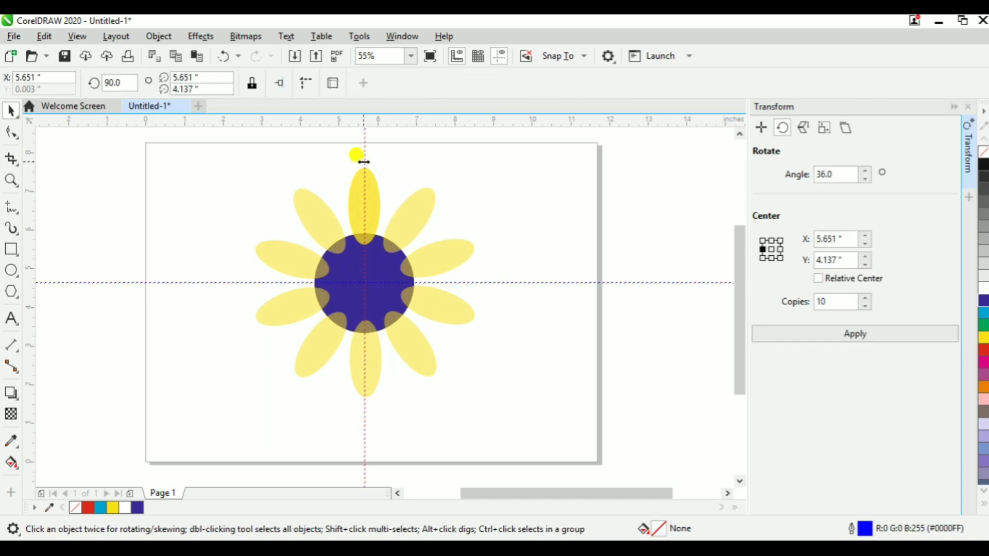
pyautogui.click(485, 279)
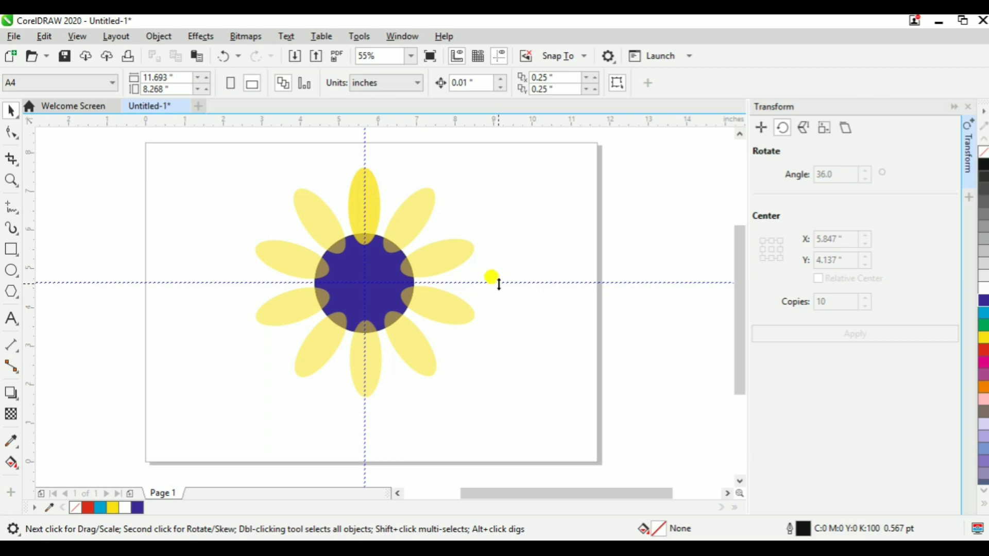
pyautogui.click(364, 387)
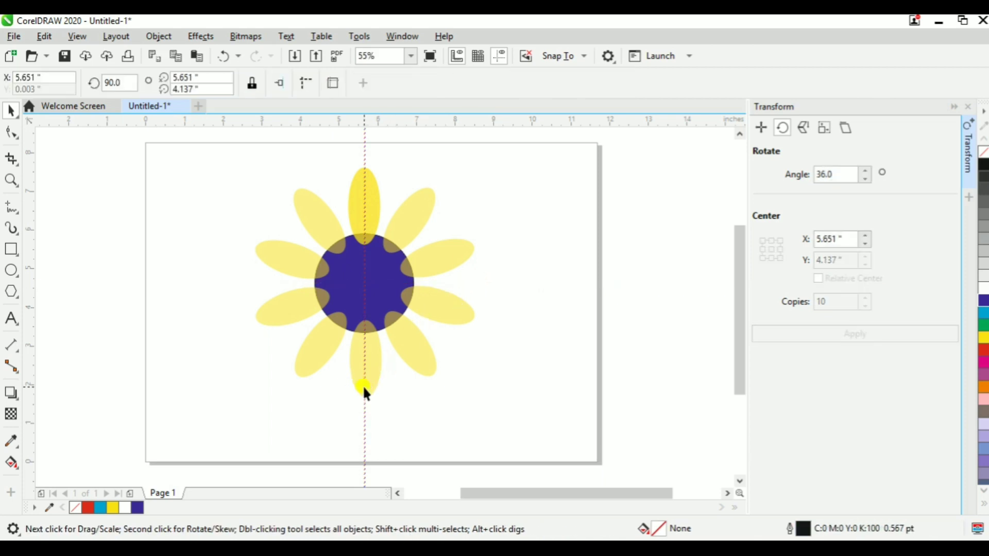
pyautogui.press('Delete')
# Hide the Transform settings to give the finished flower more workspace
pyautogui.press('z')
pyautogui.press('F3')
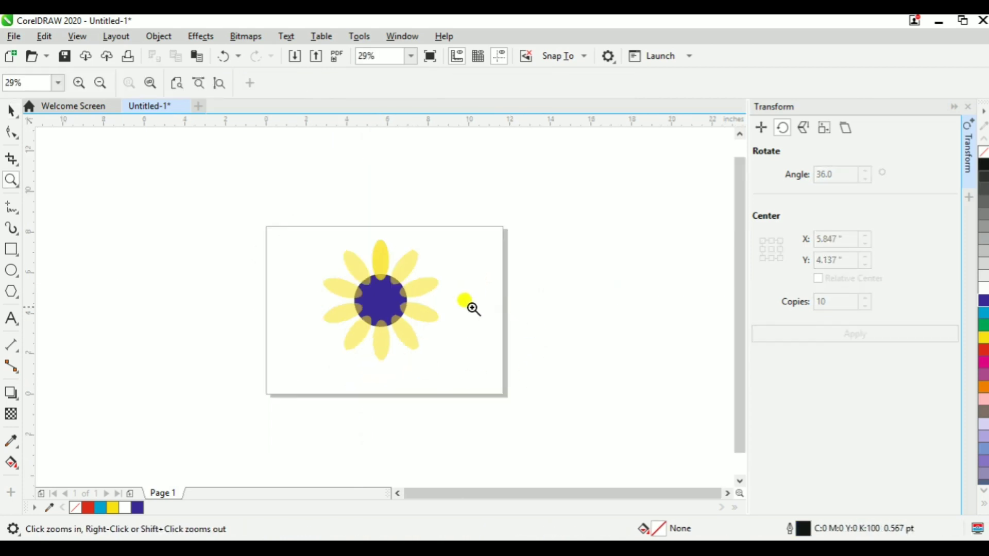
pyautogui.moveTo(312, 222); pyautogui.dragTo(496, 367)
pyautogui.press('space')
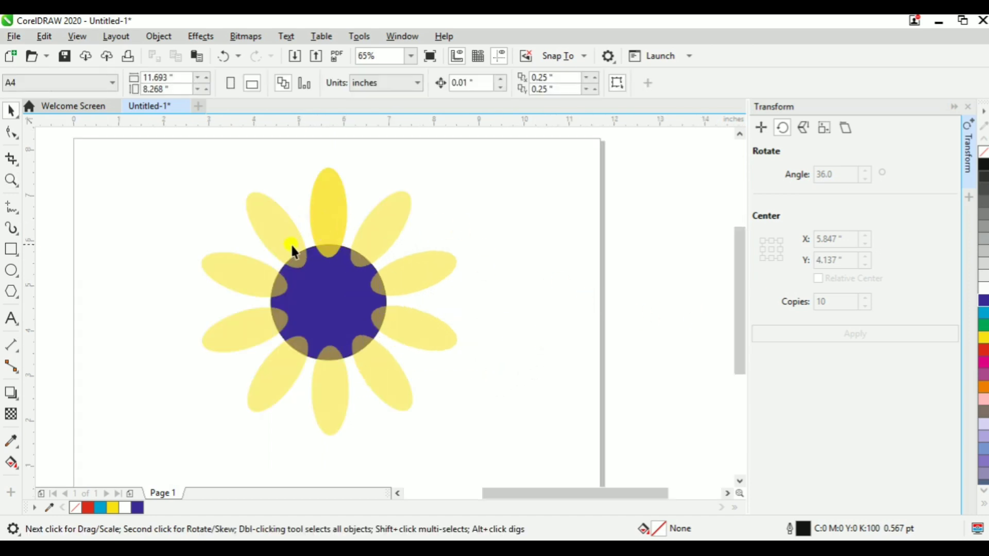
pyautogui.click(970, 114)
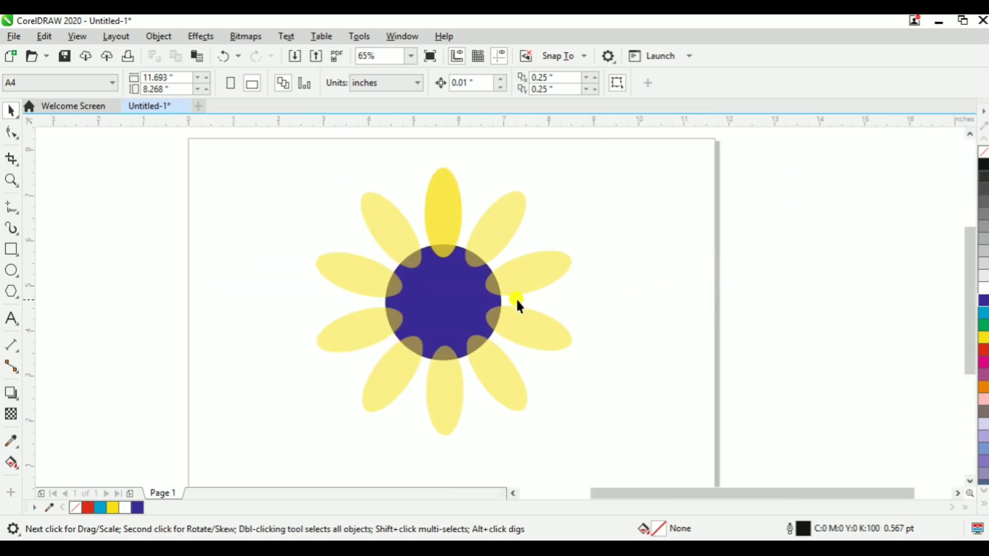
# Select all objects of the flower and delete them to empty the page
pyautogui.press('z')
pyautogui.press('F3')
pyautogui.moveTo(343, 221); pyautogui.dragTo(613, 412)
pyautogui.press('space')
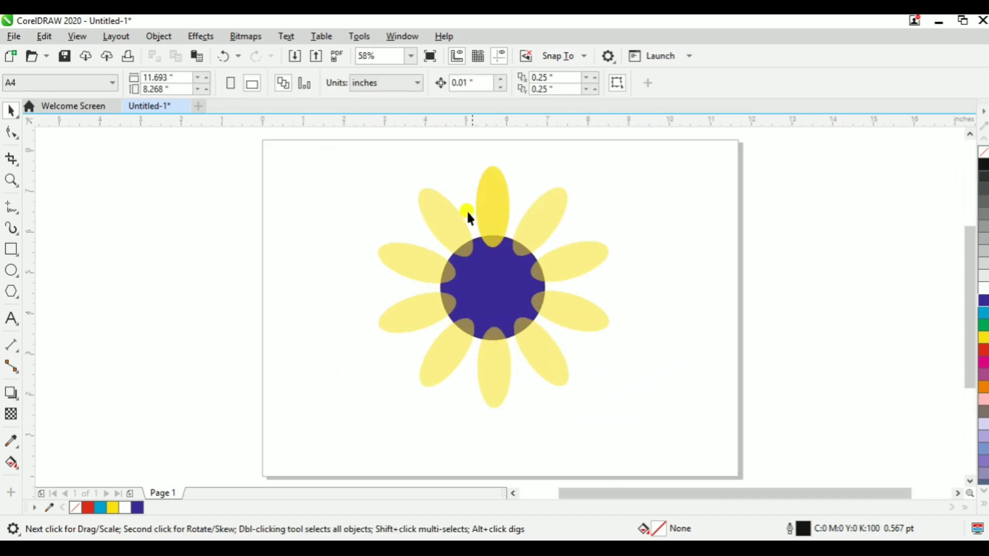
pyautogui.hotkey('ctrl', 'a')
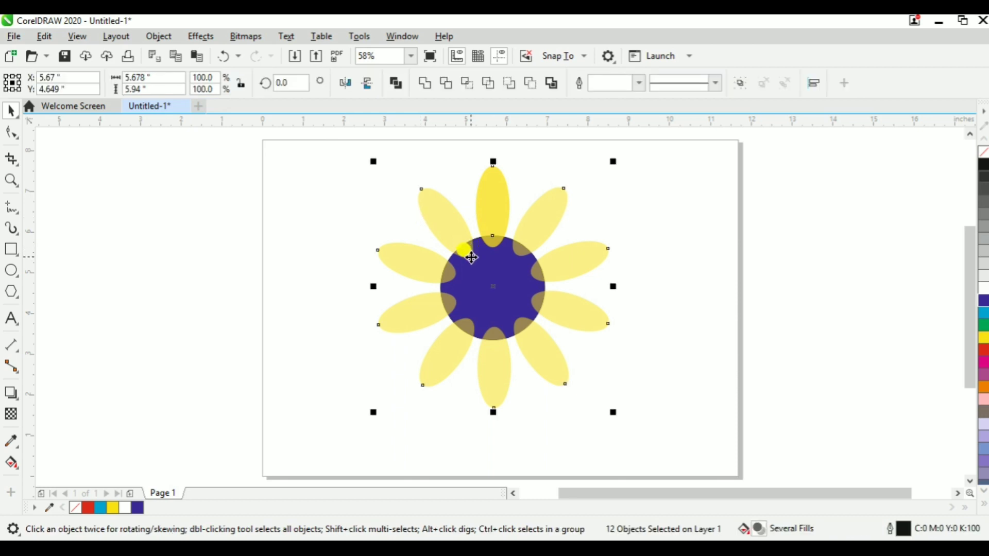
pyautogui.press('Delete')
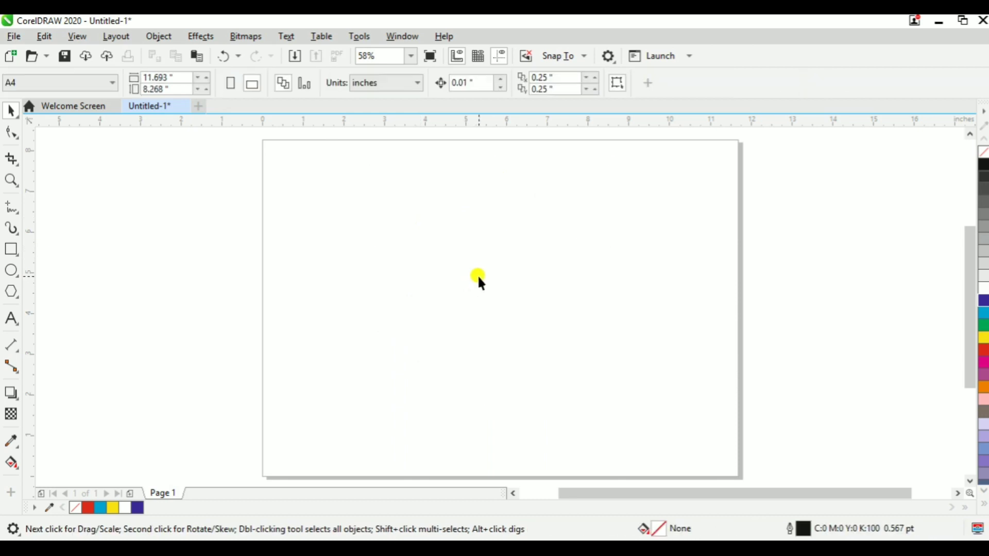
pyautogui.click(159, 36)
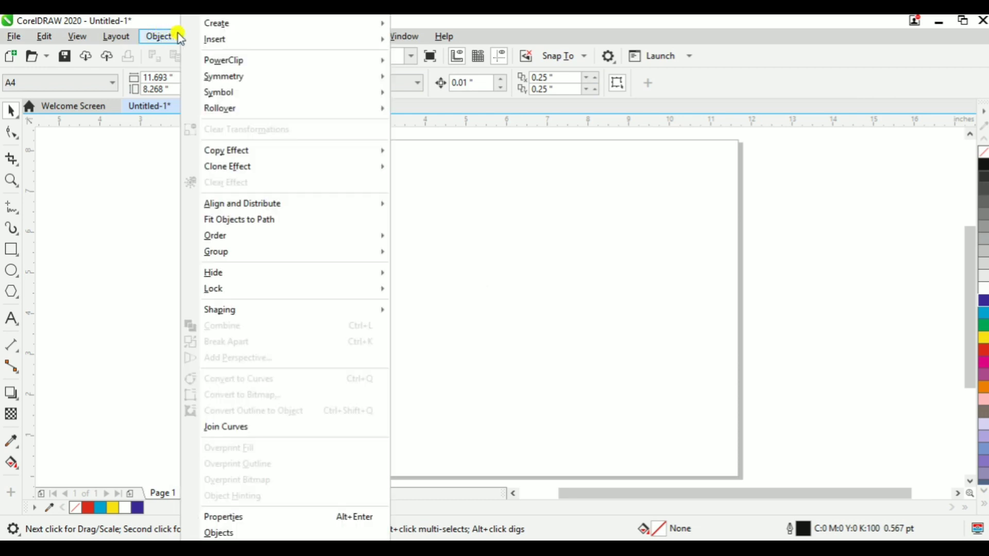
pyautogui.click(504, 304)
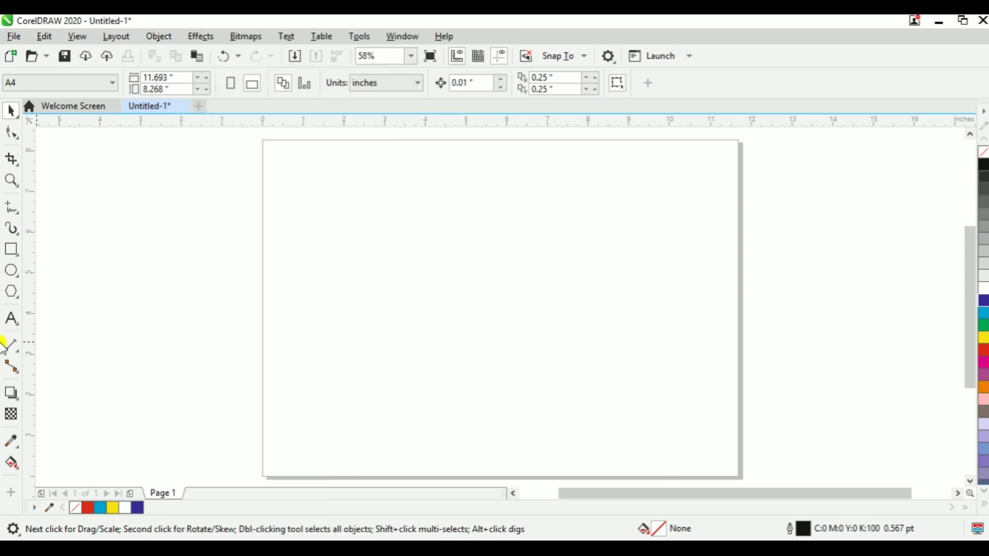
# Draw a tall rectangle about 2.45 by 5.6 inches near the middle of the page
pyautogui.click(11, 249)
pyautogui.moveTo(395, 185); pyautogui.dragTo(495, 414)
pyautogui.press('space')
pyautogui.click(202, 40)
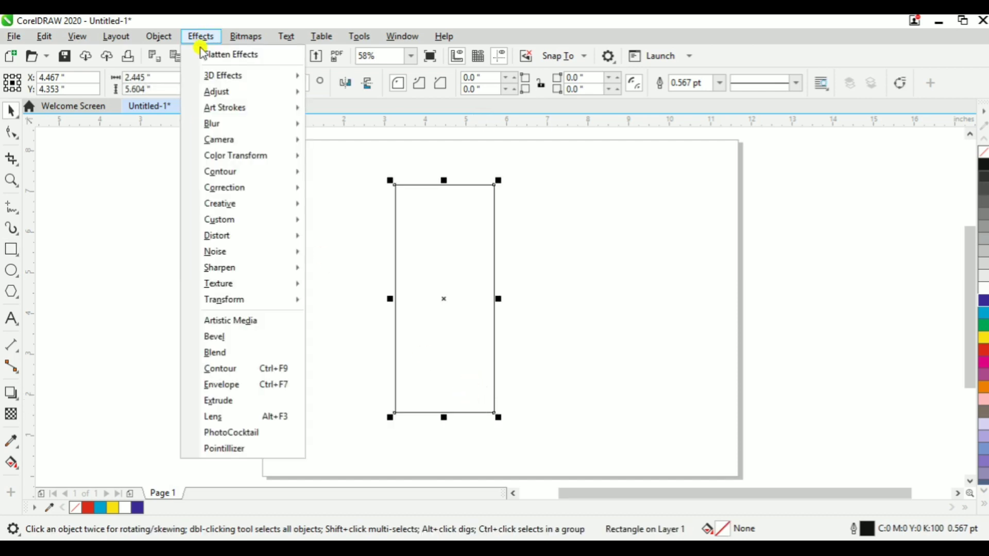
pyautogui.press('Escape')
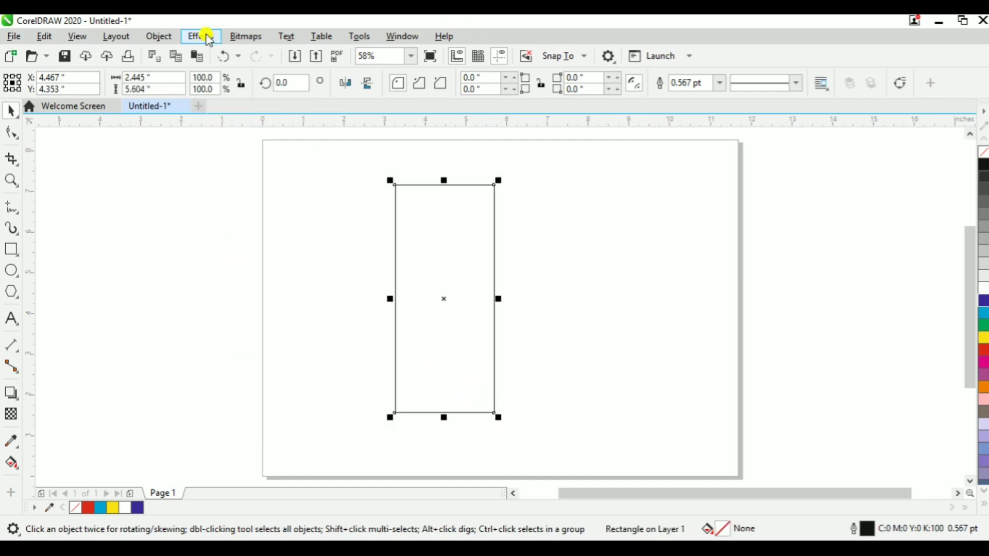
pyautogui.click(161, 38)
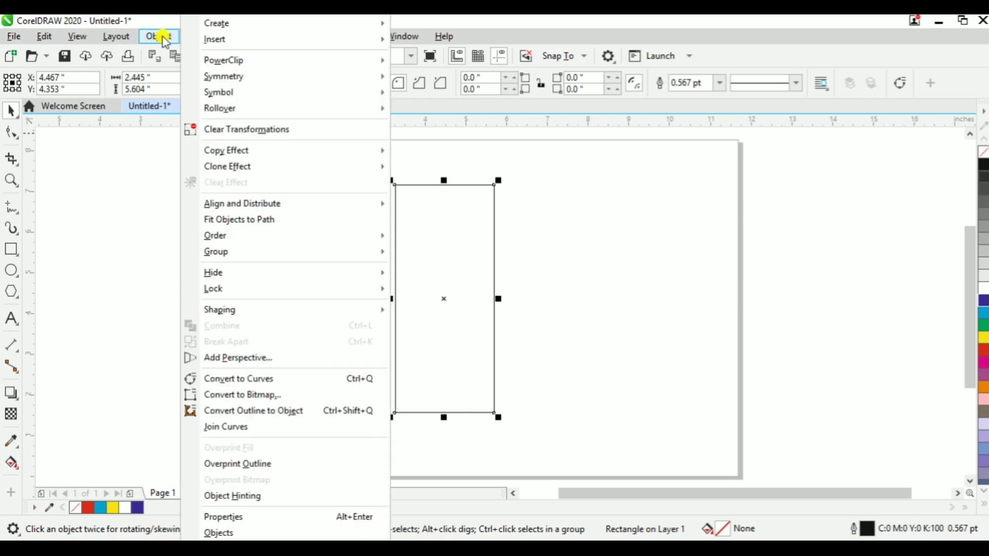
pyautogui.click(162, 37)
pyautogui.click(163, 38)
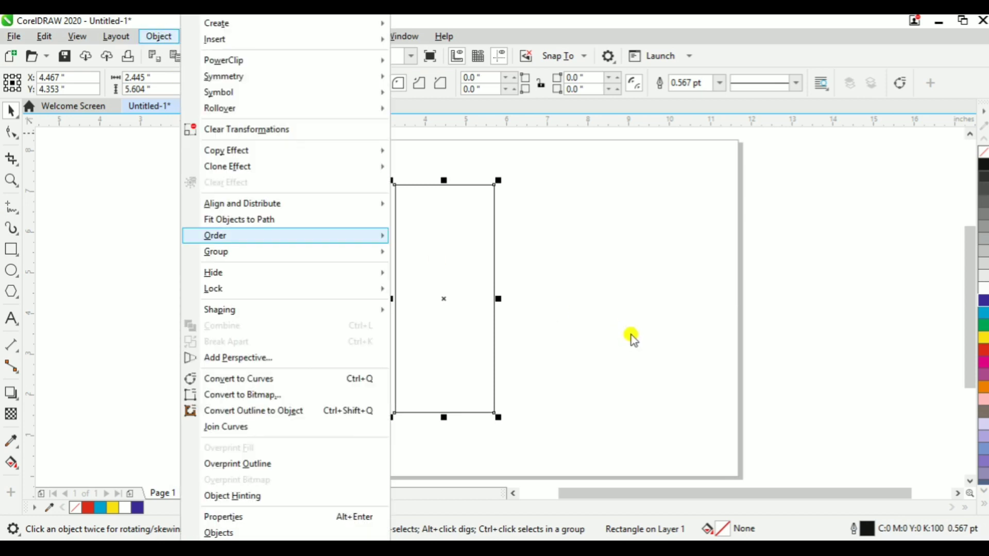
pyautogui.click(655, 344)
# Move the rectangle slightly right and down towards the page centre and fill it with black
pyautogui.moveTo(434, 299); pyautogui.dragTo(462, 313)
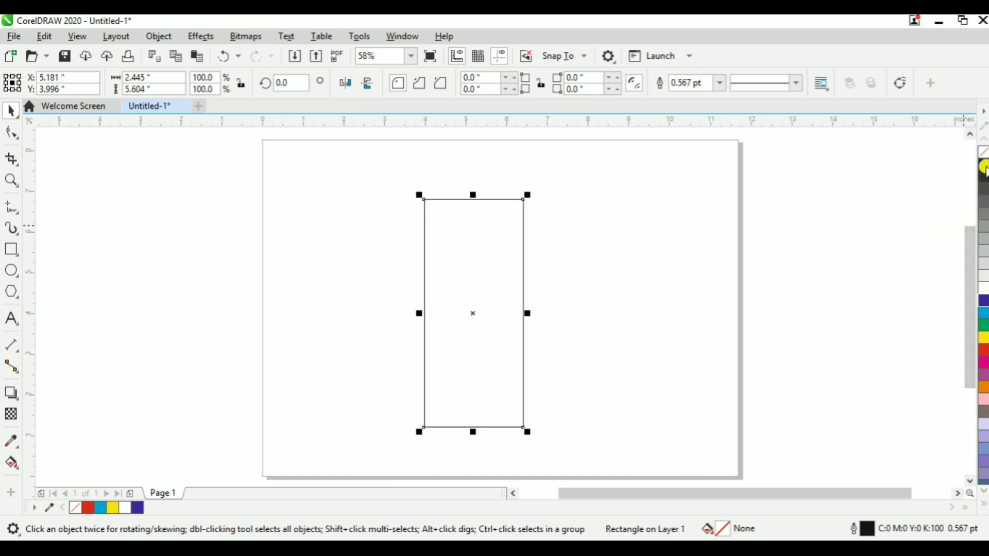
pyautogui.click(983, 164)
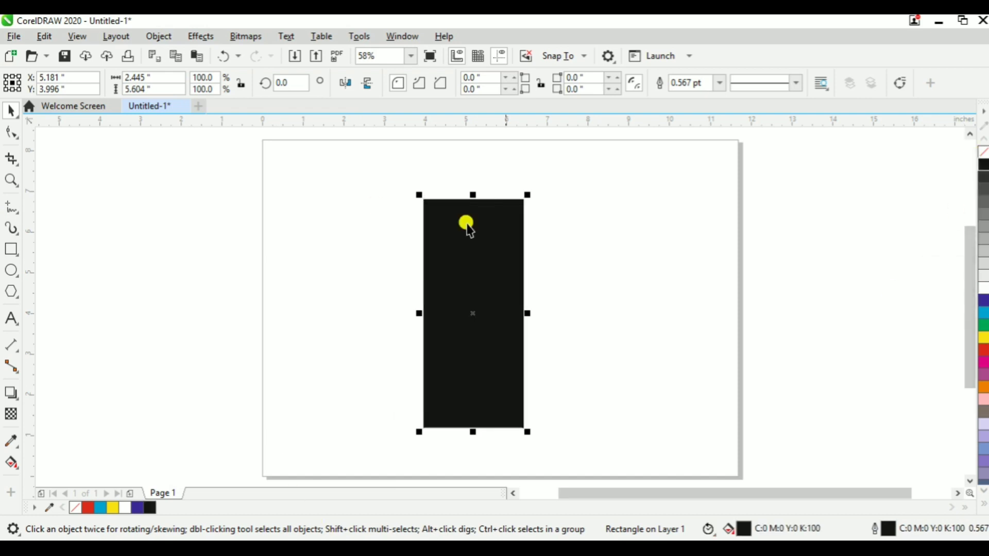
pyautogui.click(605, 278)
# Make a scaled-down copy of the black rectangle, about 0.34 by 0.78 inches, place it near the rectangle's upper end and fill it white
pyautogui.click(467, 225)
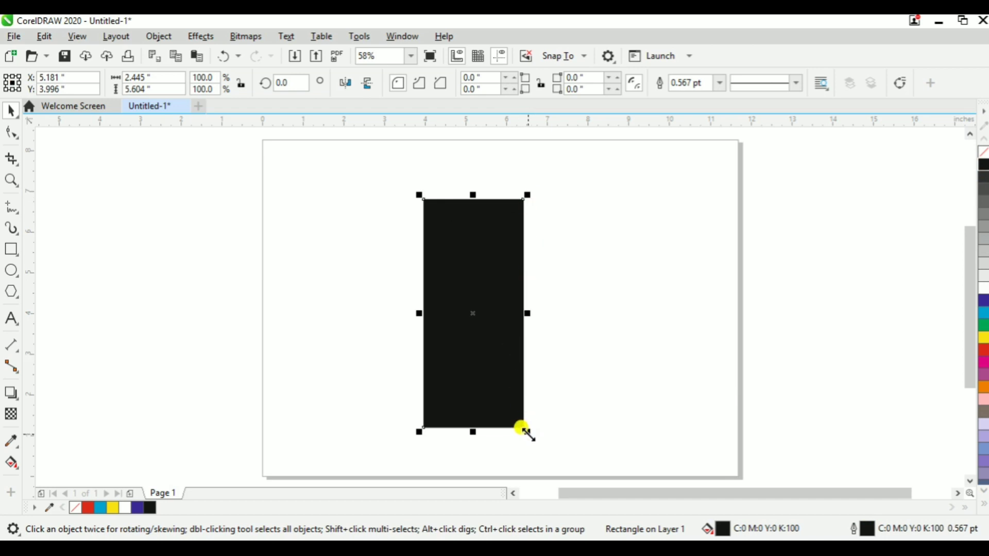
pyautogui.moveTo(525, 428); pyautogui.dragTo(487, 392)
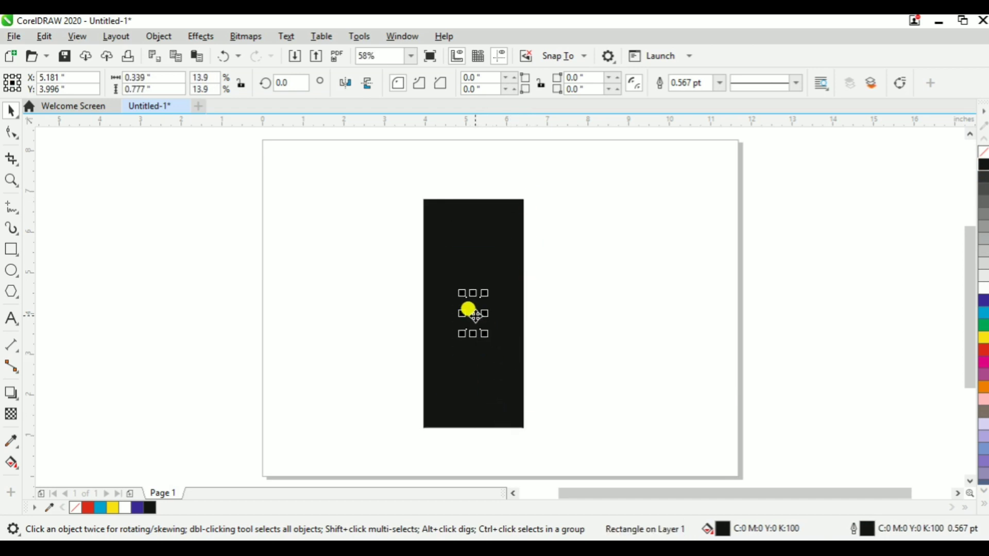
pyautogui.moveTo(479, 318); pyautogui.dragTo(481, 228)
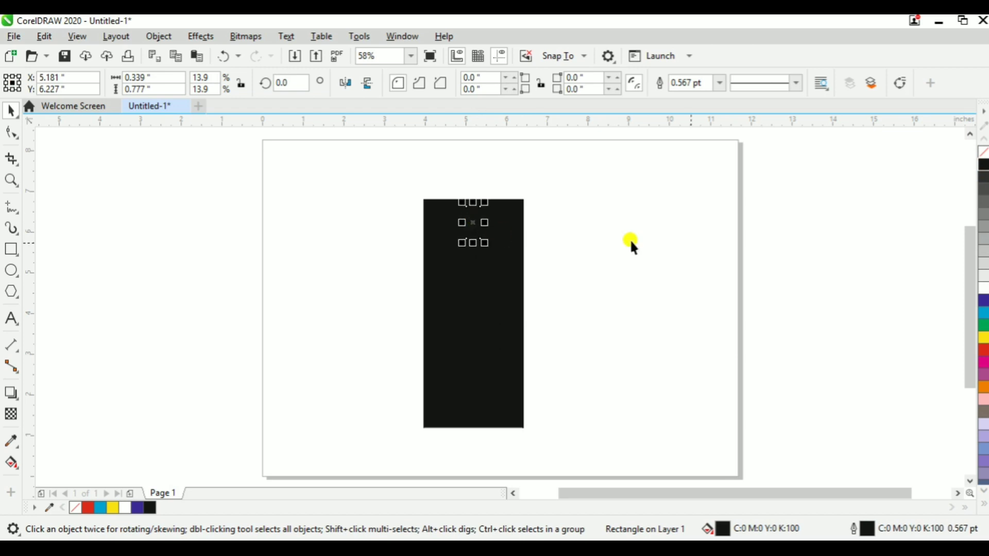
pyautogui.click(984, 291)
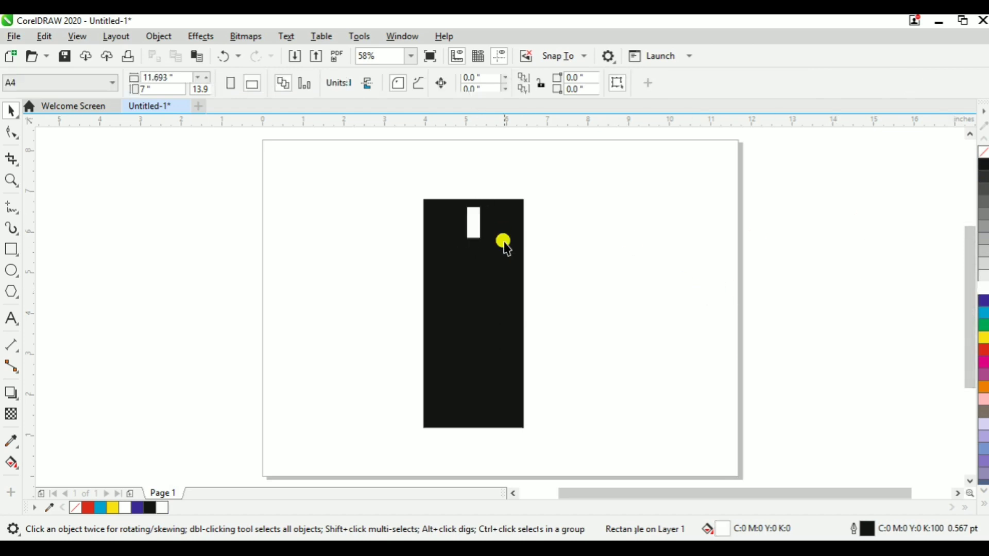
# Duplicate the white dash straight down with a small gap and repeat the duplication four times to form a dashed centre line
pyautogui.click(476, 222)
pyautogui.moveTo(476, 223); pyautogui.dragTo(475, 261)
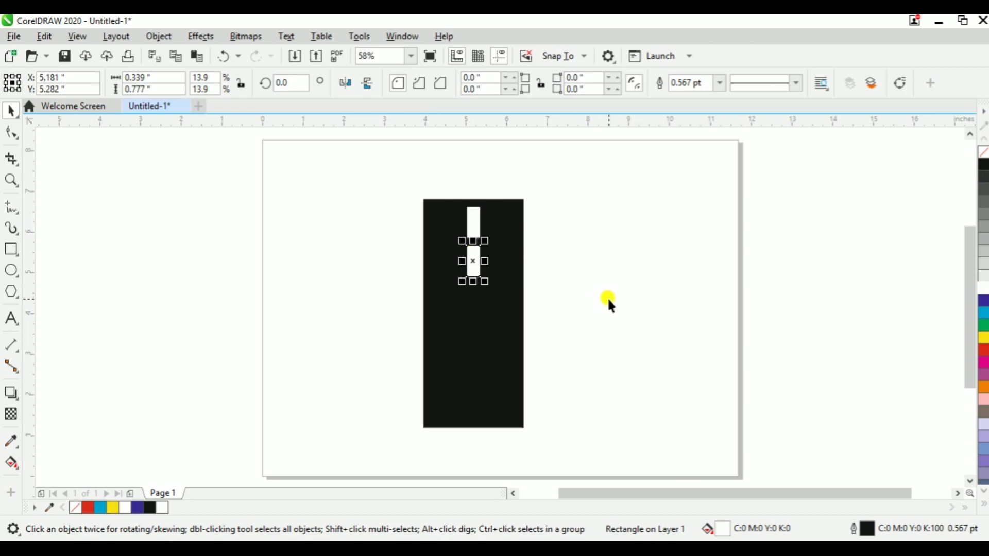
pyautogui.hotkey('ctrl', 'r')
pyautogui.hotkey('ctrl', 'r')
pyautogui.hotkey('ctrl', 'r')
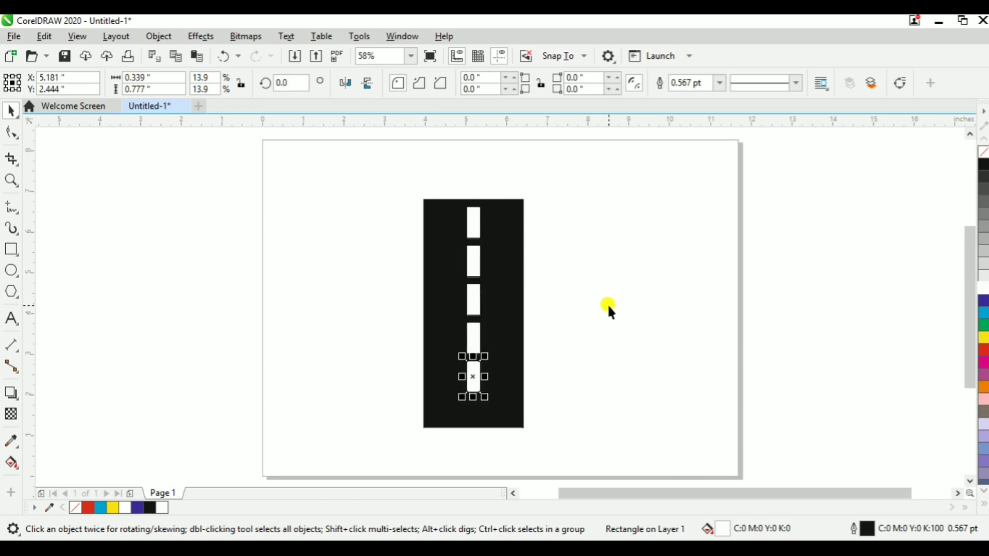
pyautogui.hotkey('ctrl', 'r')
pyautogui.click(607, 308)
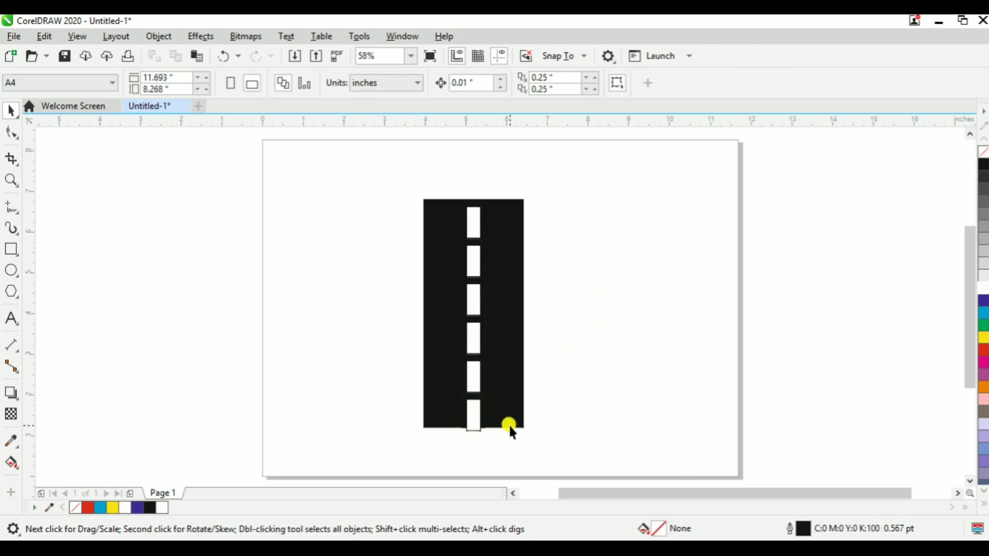
# Stretch the black rectangle's bottom edge down to a height of about 5.84 inches, past the last white dash
pyautogui.click(509, 424)
pyautogui.moveTo(474, 429); pyautogui.dragTo(473, 438)
pyautogui.click(583, 451)
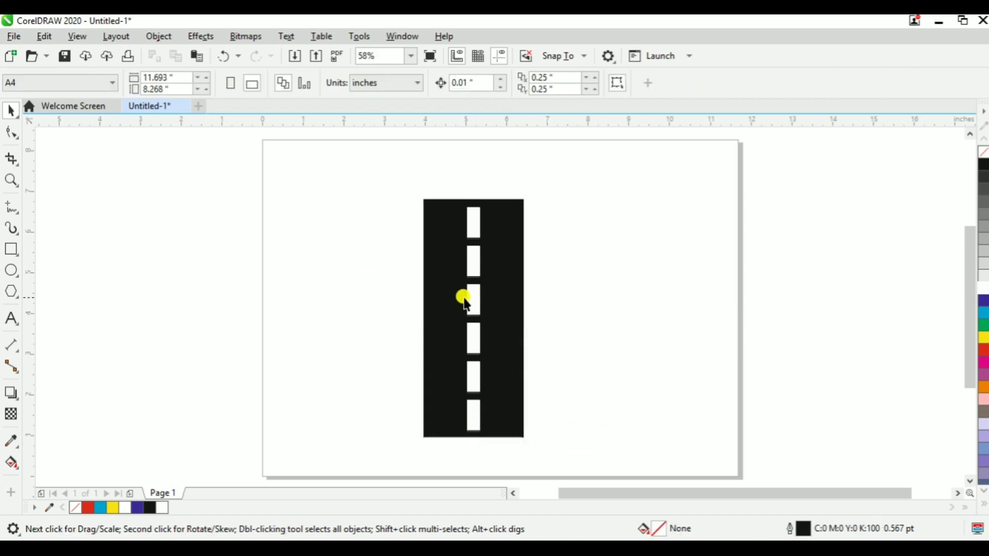
# Group the black rectangle with its six white dashes and shift the group slightly right and down
pyautogui.moveTo(529, 368); pyautogui.dragTo(587, 448)
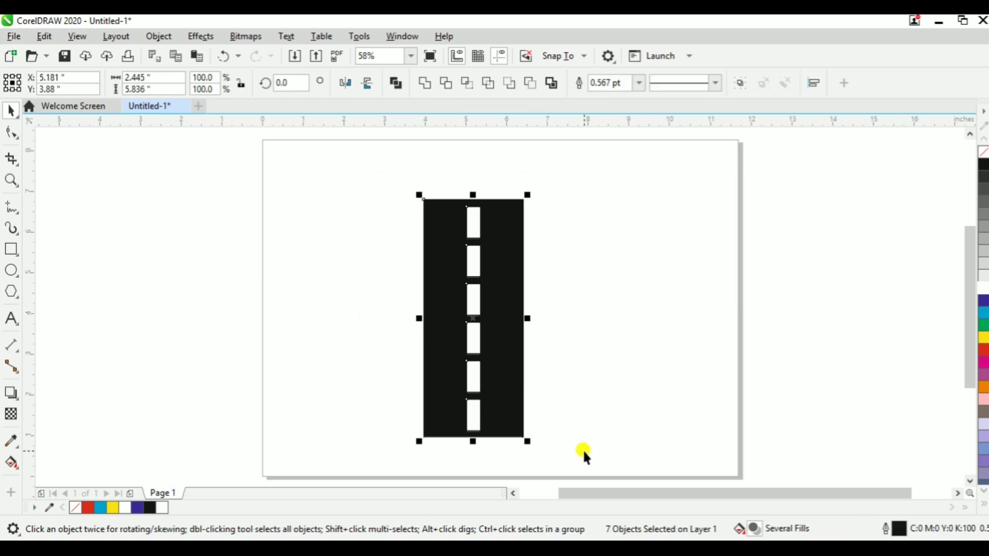
pyautogui.hotkey('ctrl', 'g')
pyautogui.click(583, 446)
pyautogui.click(499, 332)
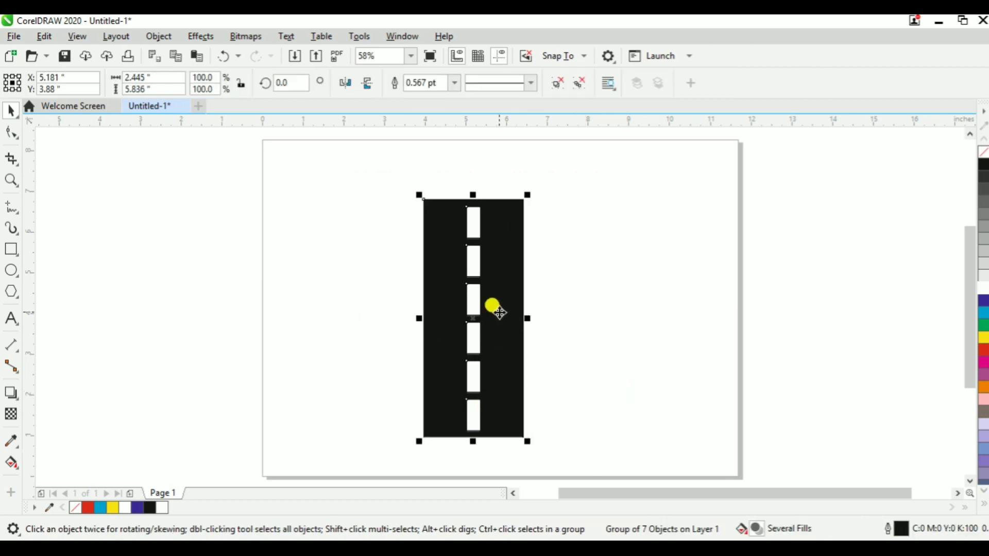
pyautogui.moveTo(499, 313); pyautogui.dragTo(512, 317)
pyautogui.click(597, 322)
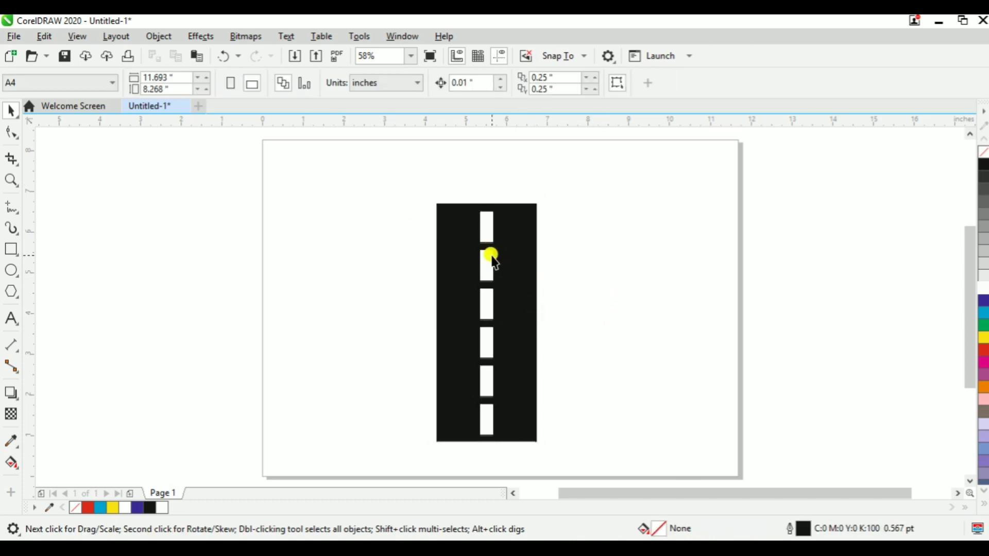
# Add a perspective effect to the road group
pyautogui.click(459, 210)
pyautogui.click(205, 37)
pyautogui.moveTo(166, 36)
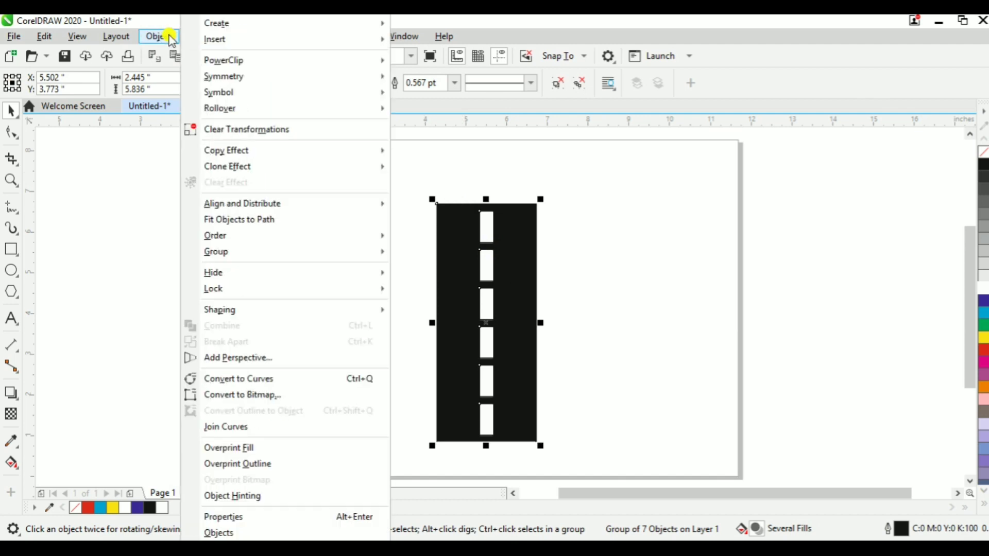
pyautogui.click(292, 360)
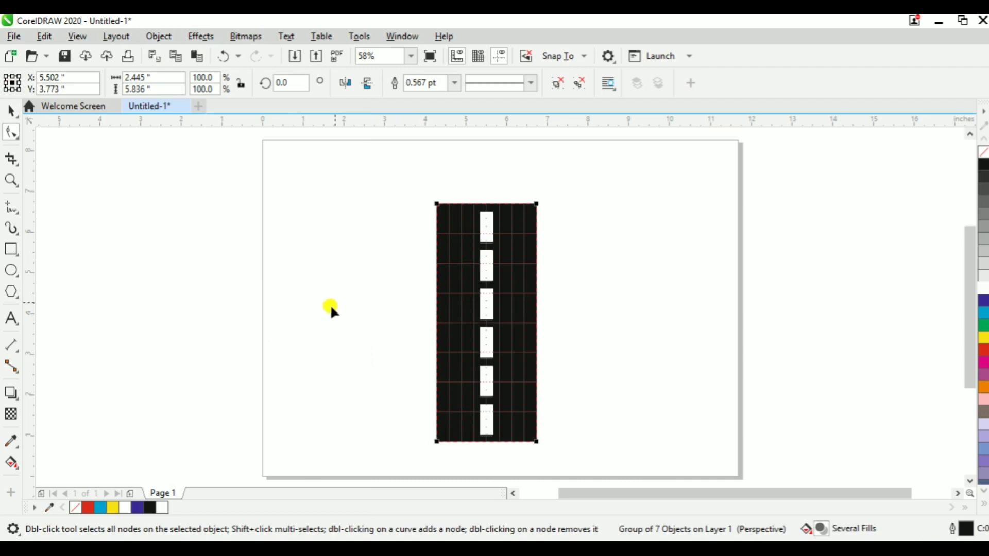
# Shape the road's perspective by pulling its top corners up and inward and its bottom corners down and outward
pyautogui.moveTo(434, 205); pyautogui.dragTo(468, 148)
pyautogui.moveTo(535, 203); pyautogui.dragTo(505, 153)
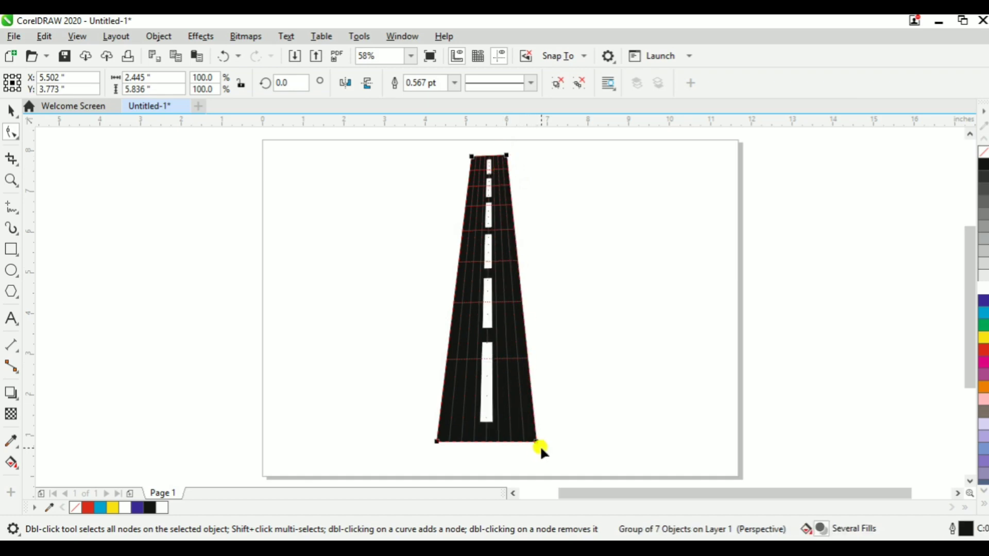
pyautogui.moveTo(539, 445); pyautogui.dragTo(666, 468)
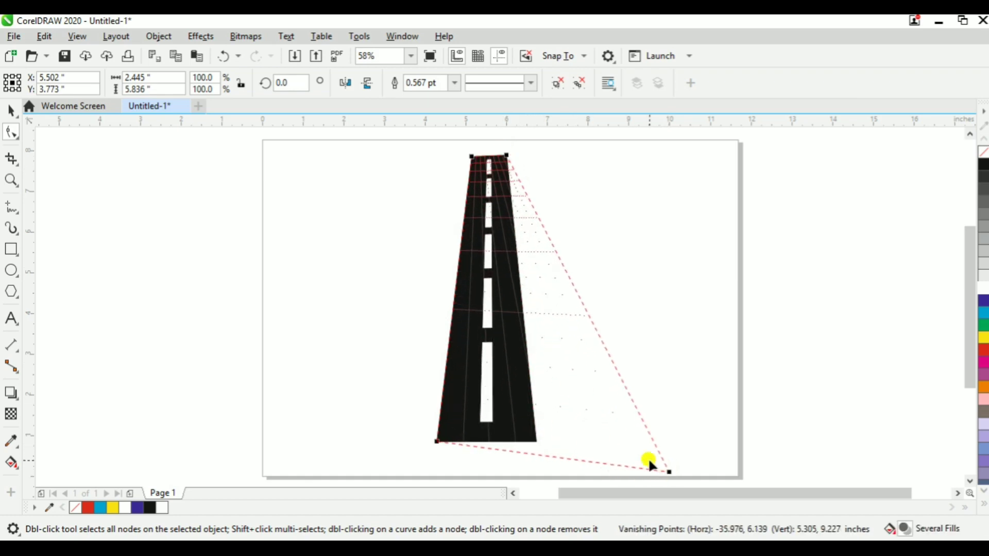
pyautogui.moveTo(430, 441); pyautogui.dragTo(336, 471)
pyautogui.press('space')
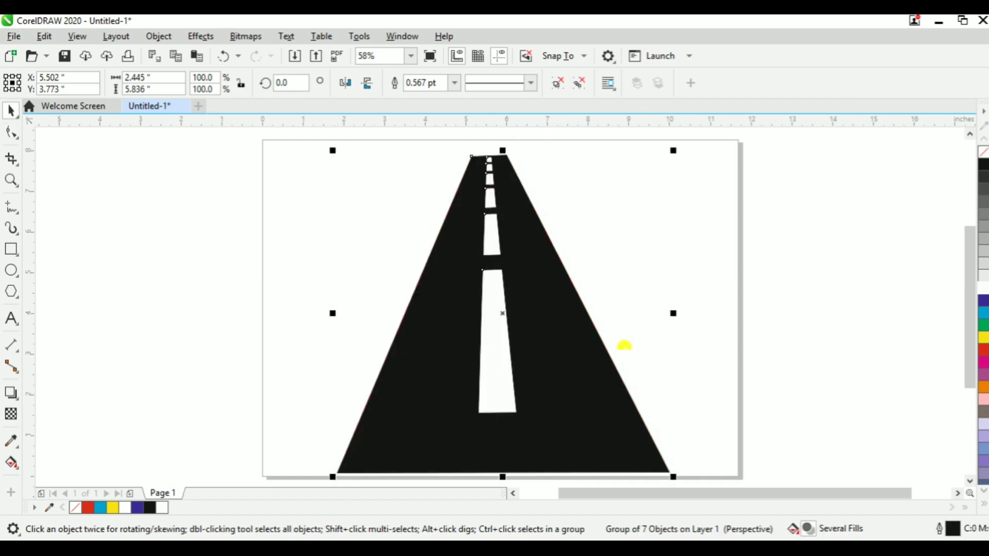
pyautogui.click(718, 335)
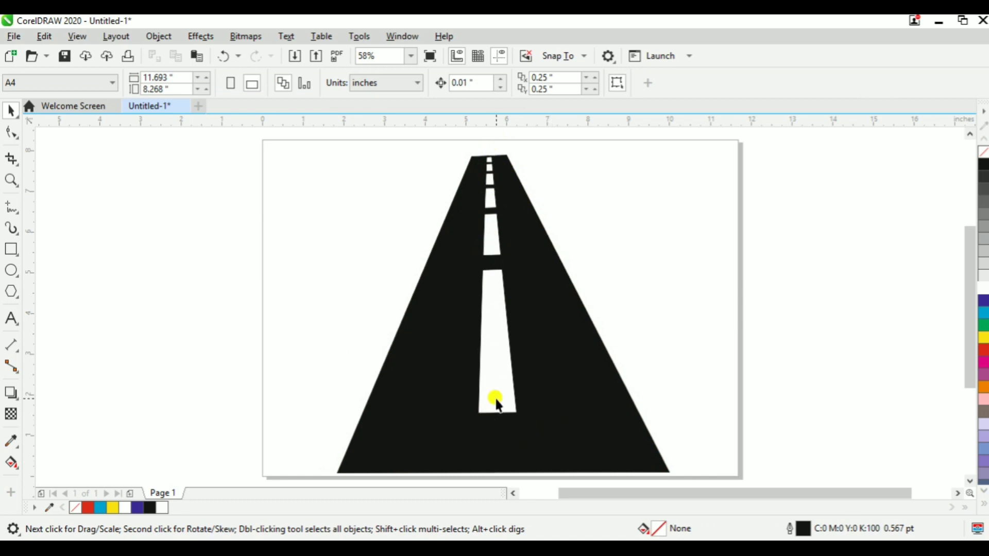
# Undo the perspective corner adjustments to restore the straight road group
pyautogui.click(499, 395)
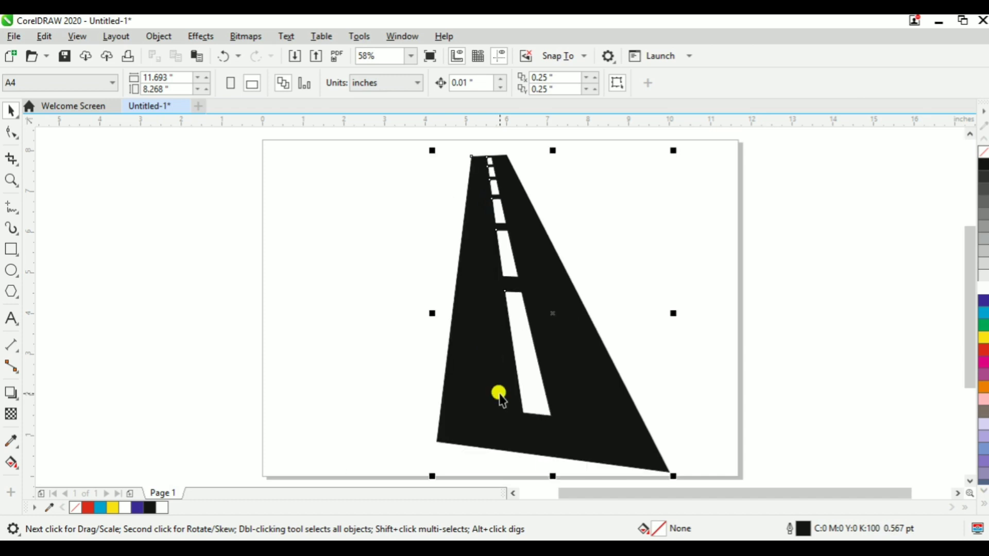
pyautogui.hotkey('ctrl', 'z')
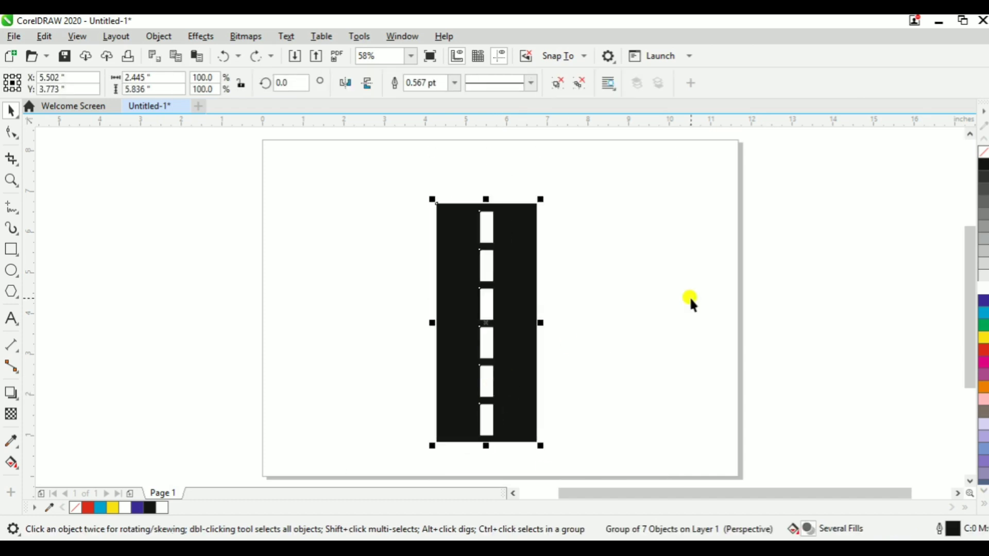
pyautogui.click(690, 298)
# Add perspective to the road group again and draw its two upper corners together at the page's top edge
pyautogui.click(499, 298)
pyautogui.press('F10')
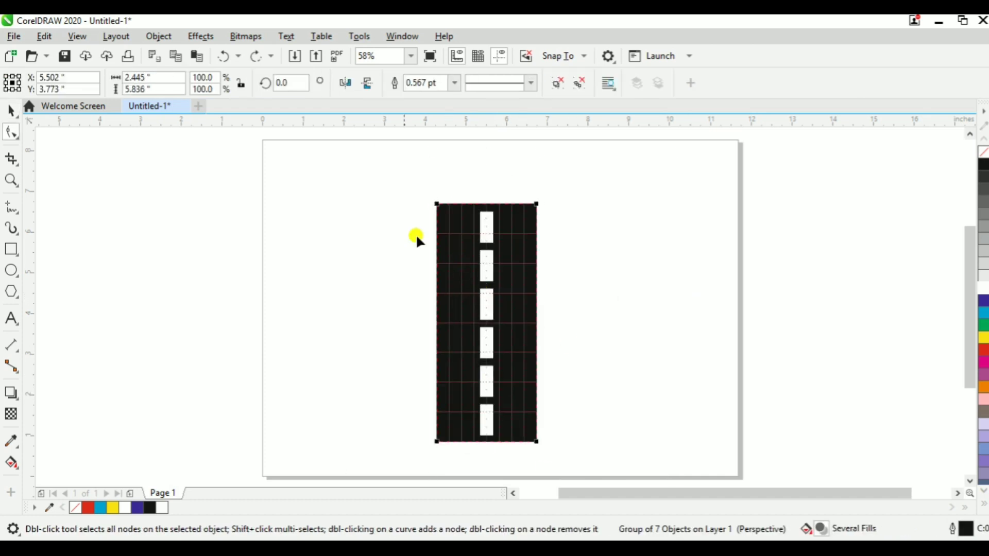
pyautogui.click(200, 37)
pyautogui.moveTo(159, 36)
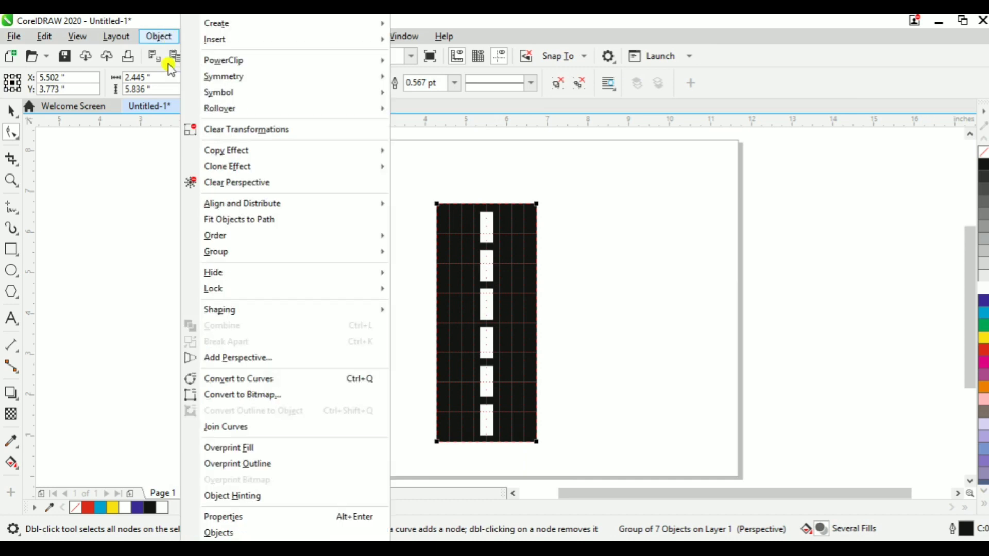
pyautogui.click(276, 358)
pyautogui.moveTo(437, 204); pyautogui.dragTo(324, 189)
pyautogui.moveTo(537, 204); pyautogui.dragTo(507, 140)
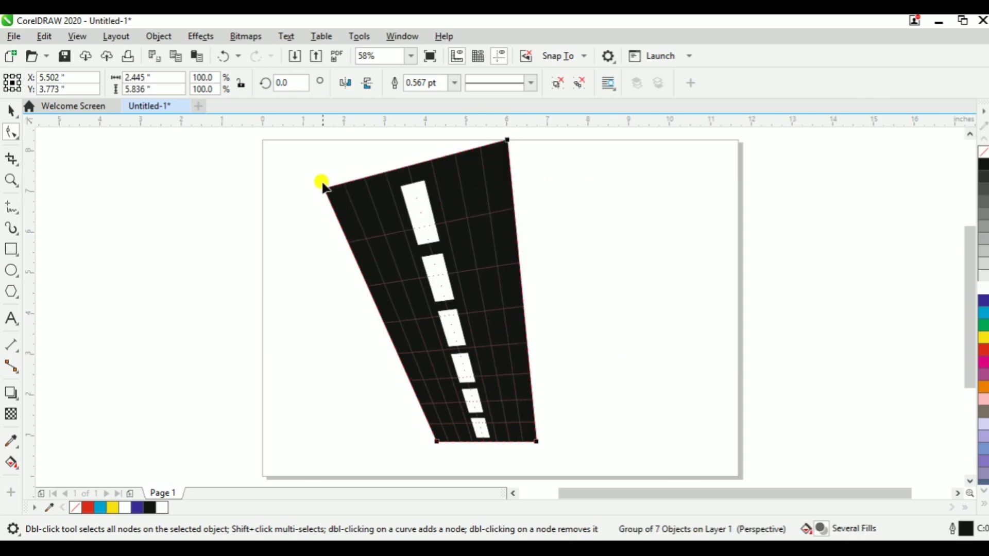
pyautogui.moveTo(324, 186); pyautogui.dragTo(470, 150)
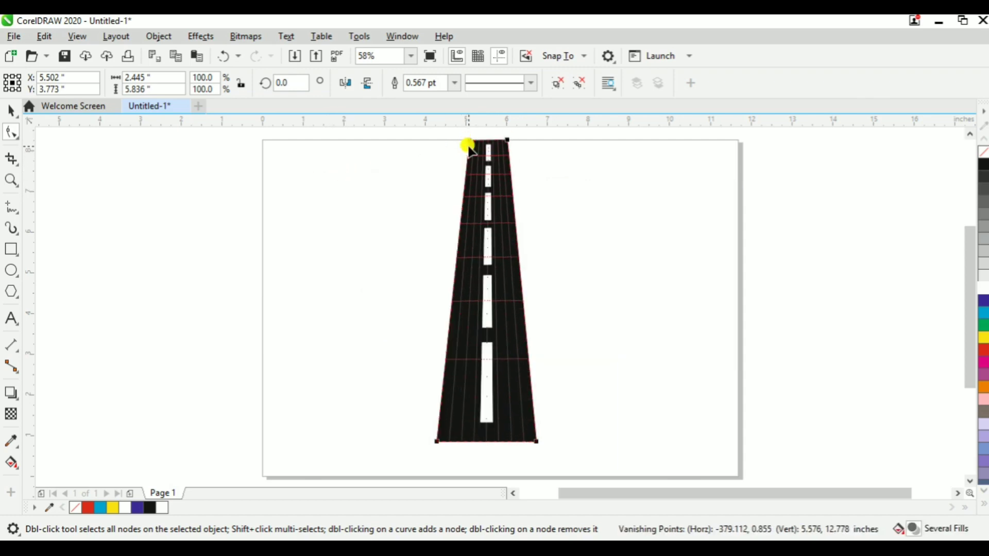
# Pull the road's bottom corners out towards the page's lower corners, making it about 11.17 inches wide and 8.32 inches high
pyautogui.moveTo(529, 434); pyautogui.dragTo(728, 473)
pyautogui.moveTo(437, 441); pyautogui.dragTo(271, 477)
pyautogui.press('space')
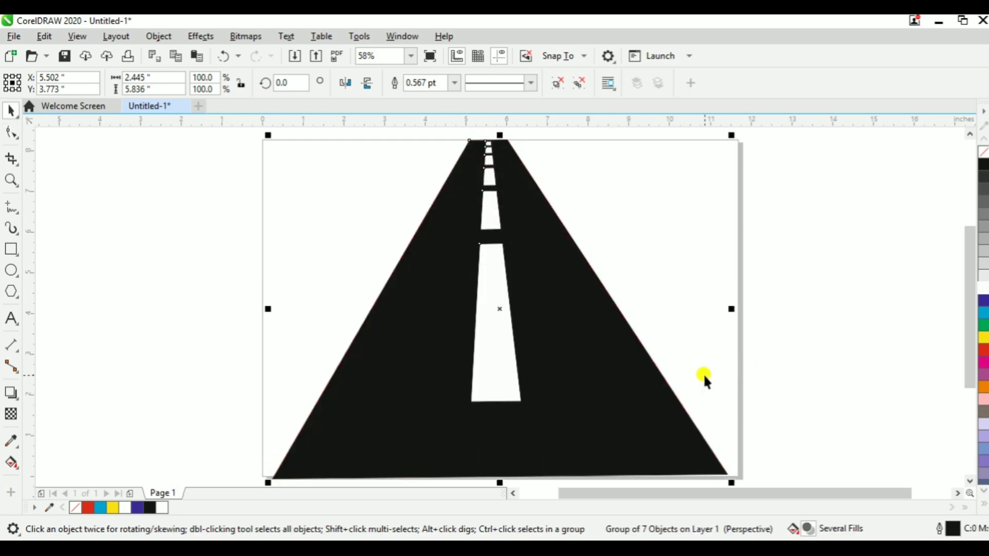
pyautogui.click(706, 379)
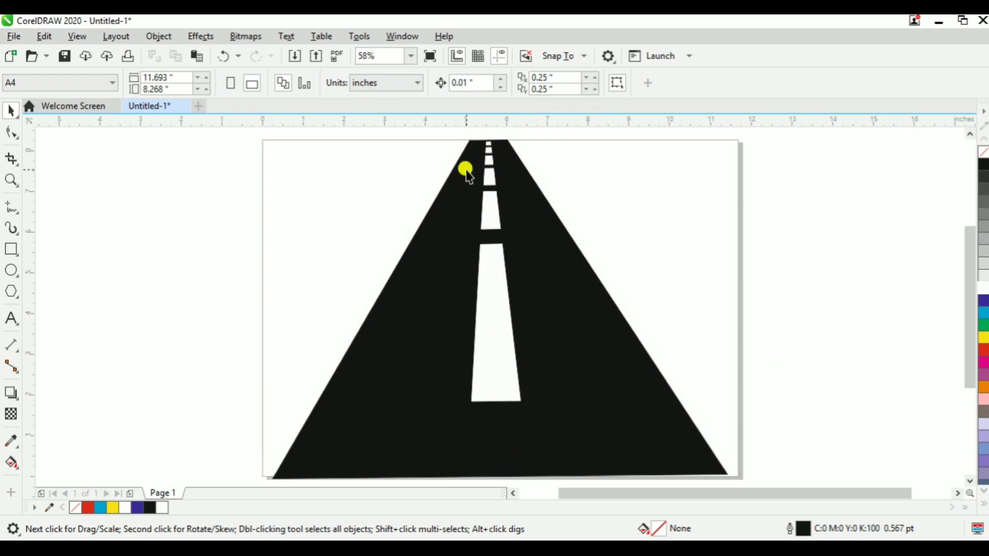
# Select the road group and delete it to empty the page
pyautogui.click(536, 230)
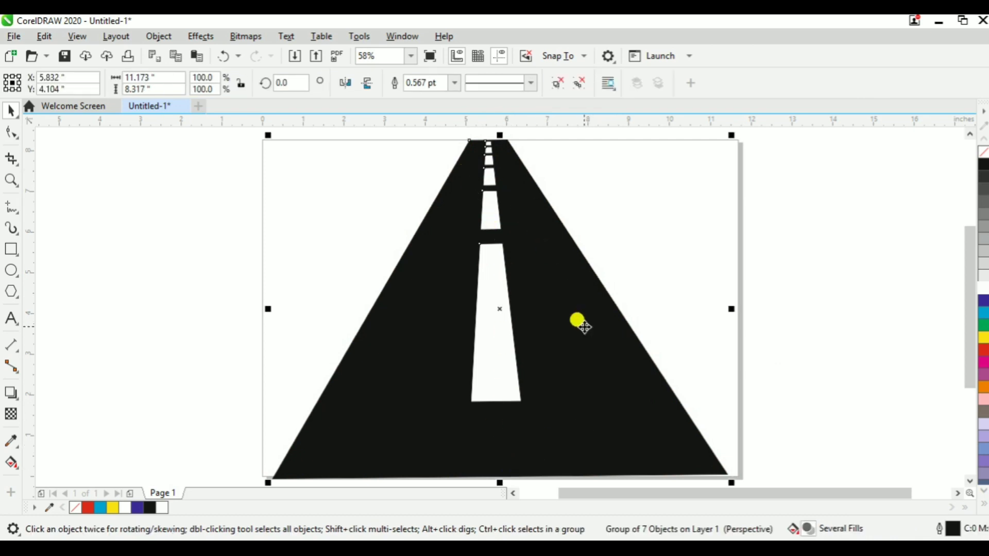
pyautogui.press('Delete')
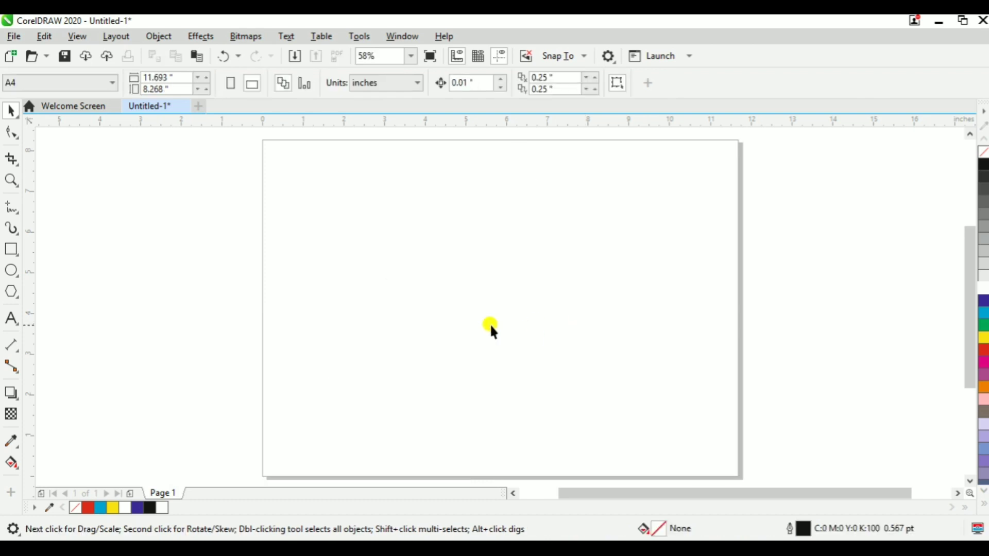
# Add the artistic text "Friends" in the middle of the page, slightly towards its left edge
pyautogui.click(11, 319)
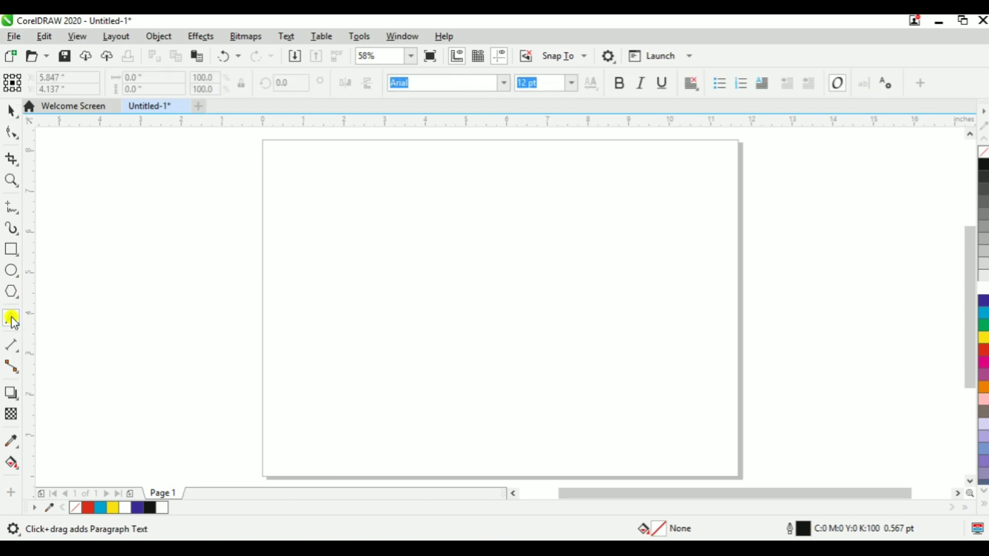
pyautogui.click(402, 308)
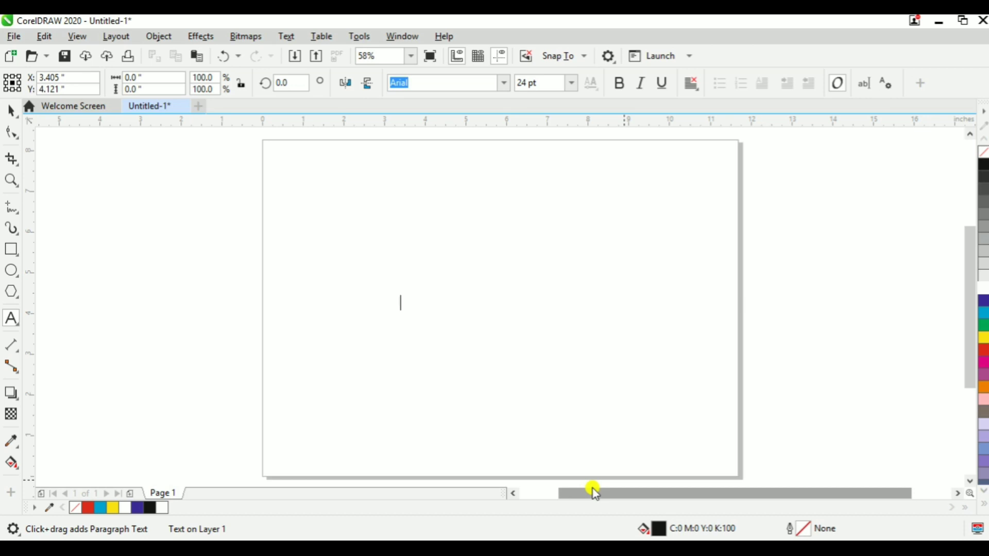
pyautogui.write('Friends')
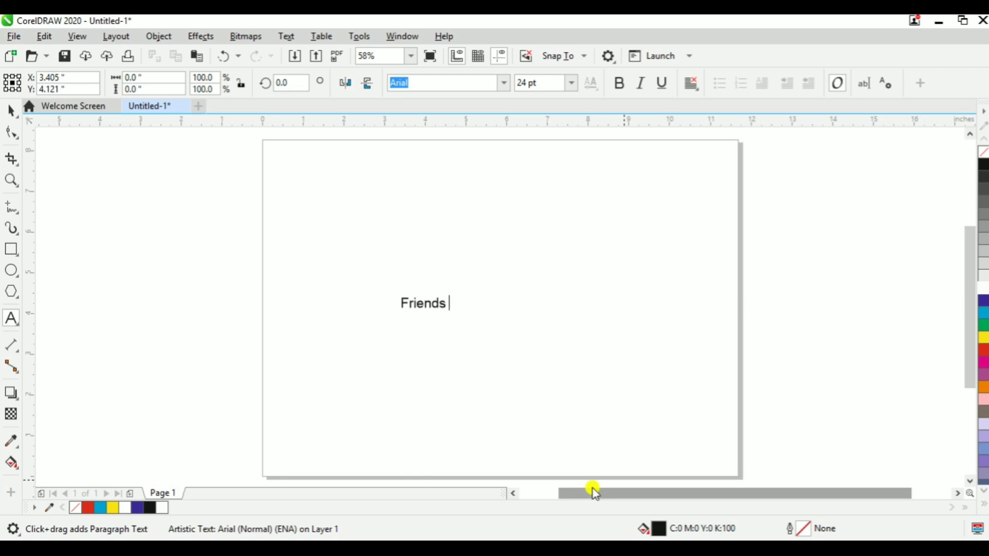
pyautogui.hotkey('ctrl', 'space')
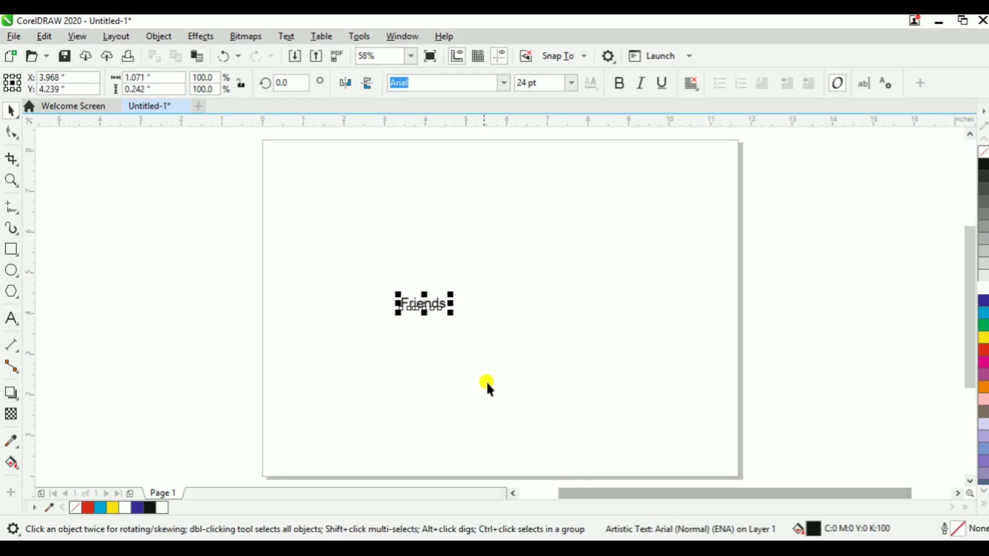
# Enlarge the Friends text proportionally to about 6.16 inches wide and move it near the page's centre
pyautogui.moveTo(445, 310); pyautogui.dragTo(549, 397)
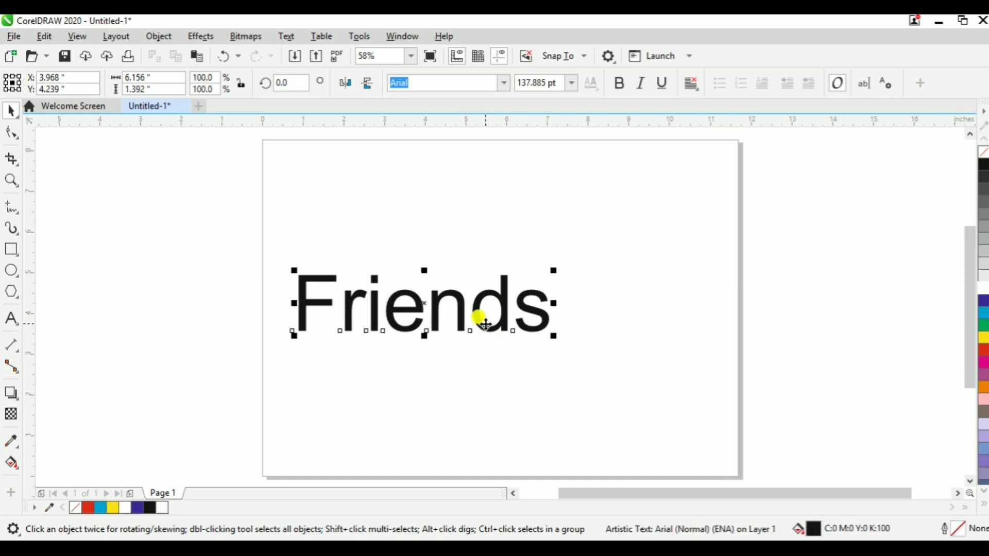
pyautogui.click(530, 326)
pyautogui.moveTo(531, 326); pyautogui.dragTo(545, 325)
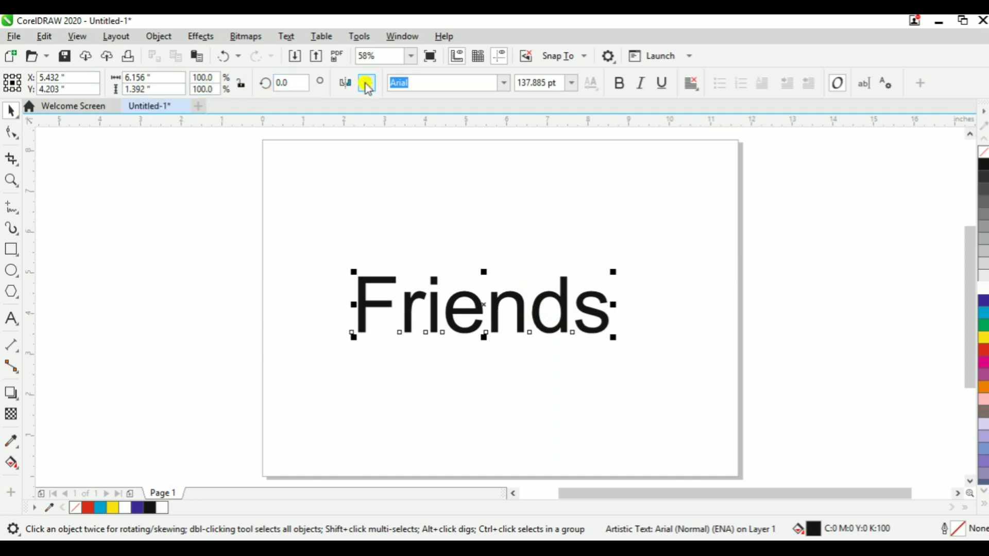
# Look at the available fonts for the Friends text without choosing another one
pyautogui.click(503, 84)
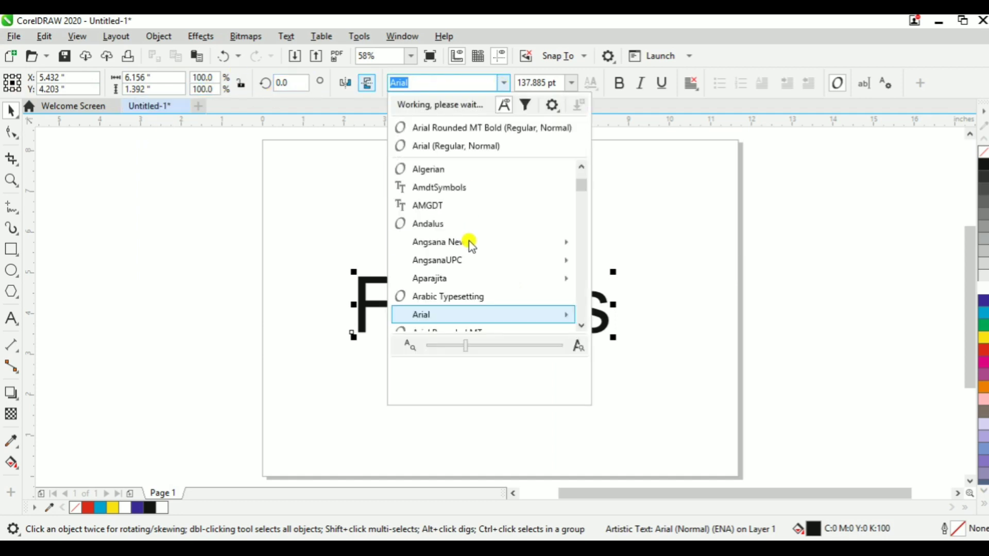
pyautogui.click(665, 214)
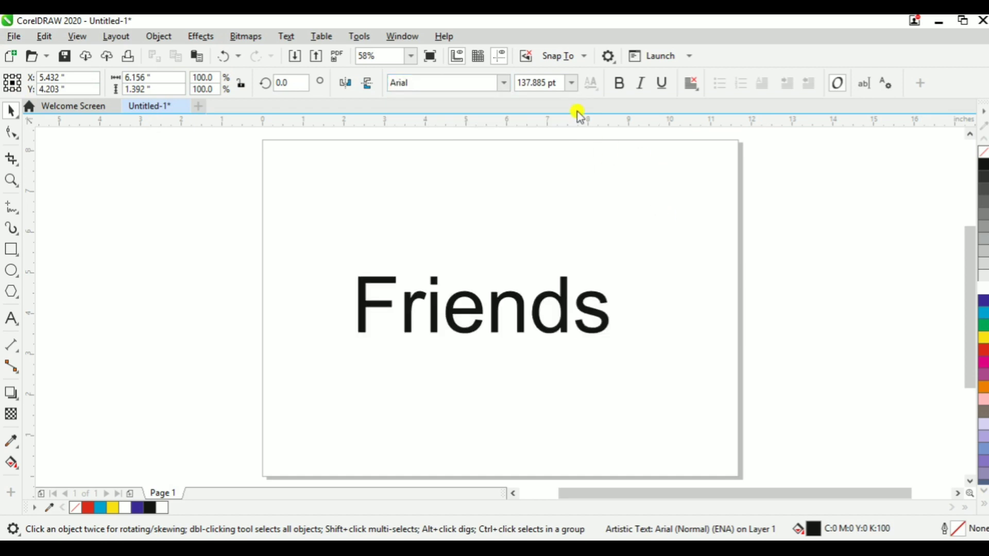
pyautogui.click(516, 163)
pyautogui.click(447, 302)
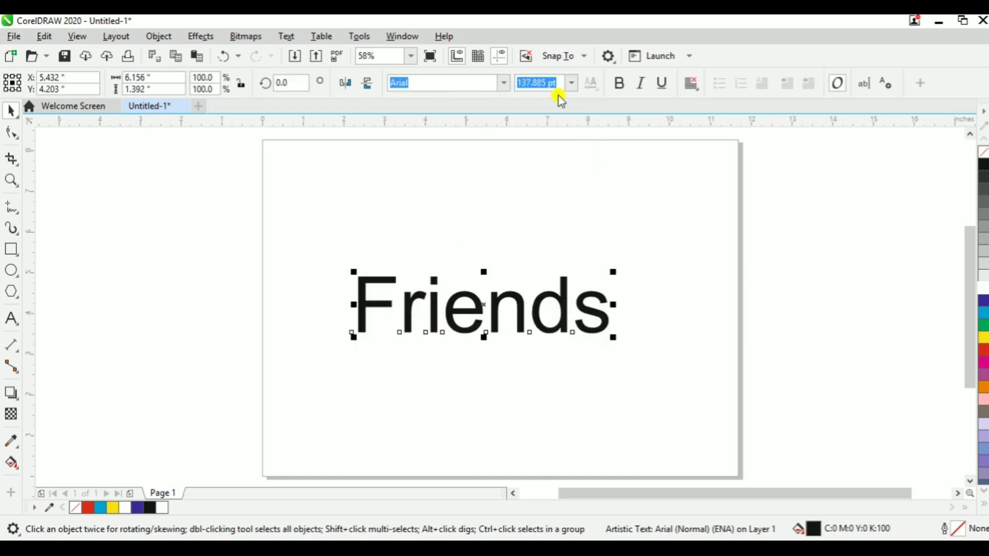
# Set the text to 36 pt, and scale it proportionally to about 7.58 inches wide slightly above the page's centre
pyautogui.click(571, 83)
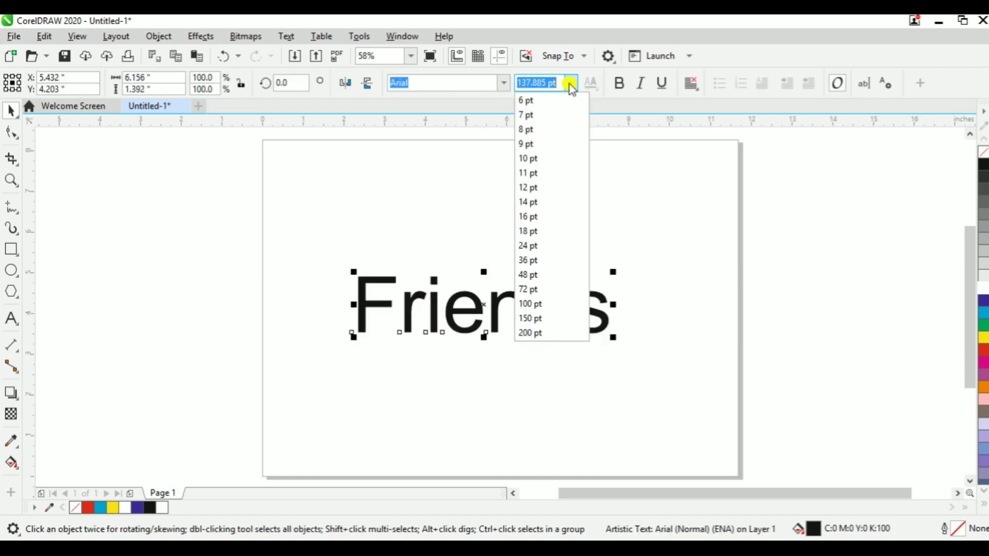
pyautogui.click(543, 260)
pyautogui.moveTo(422, 312); pyautogui.dragTo(665, 140)
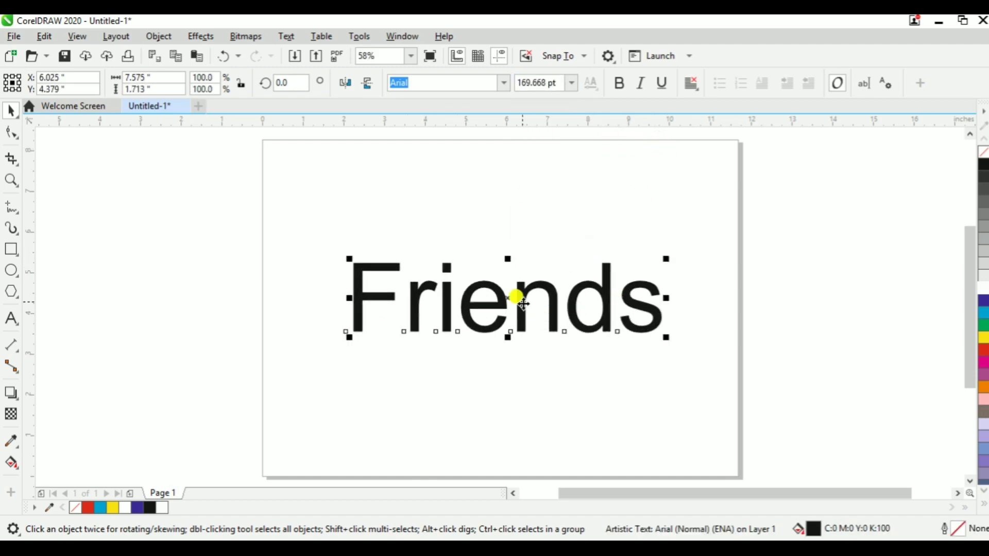
pyautogui.moveTo(505, 295); pyautogui.dragTo(483, 281)
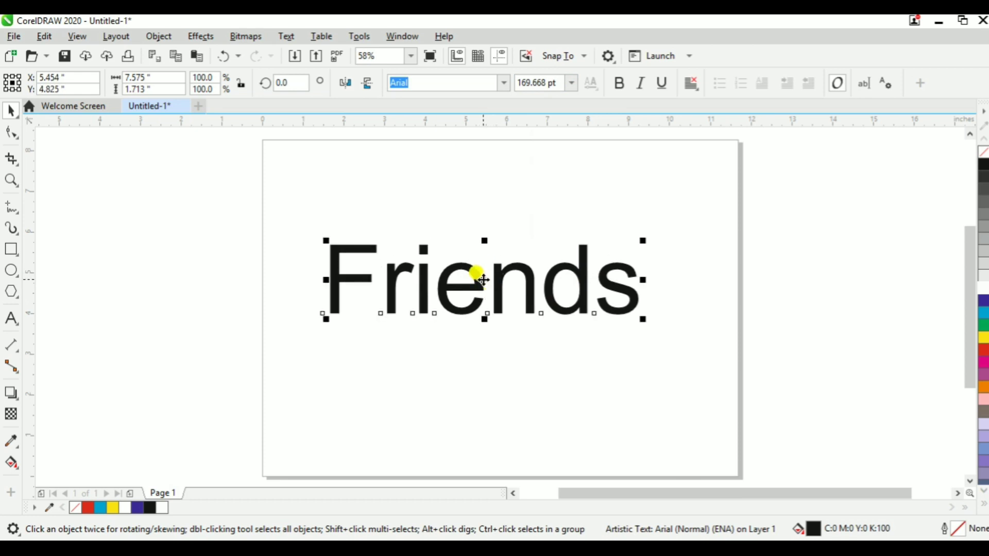
# Stretch the text to about 10.57 inches wide and 4.77 inches high, and undo both stretches
pyautogui.moveTo(644, 278); pyautogui.dragTo(765, 280)
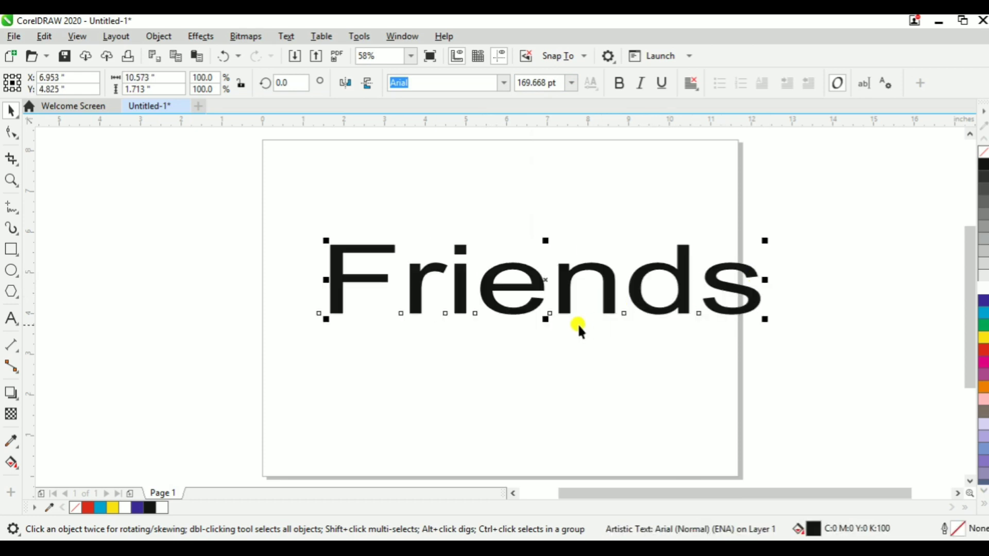
pyautogui.moveTo(550, 314); pyautogui.dragTo(533, 436)
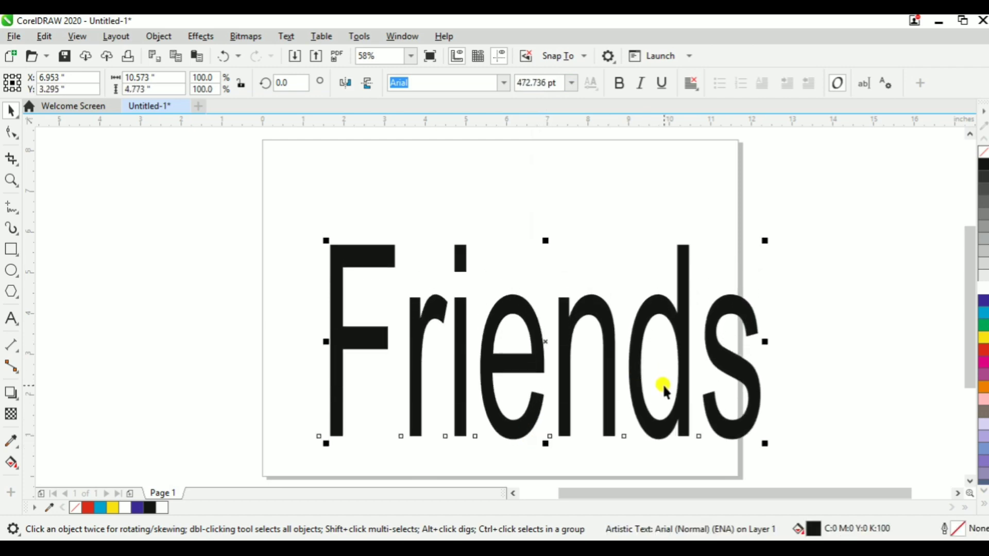
pyautogui.hotkey('ctrl', 'z')
pyautogui.hotkey('ctrl', 'z')
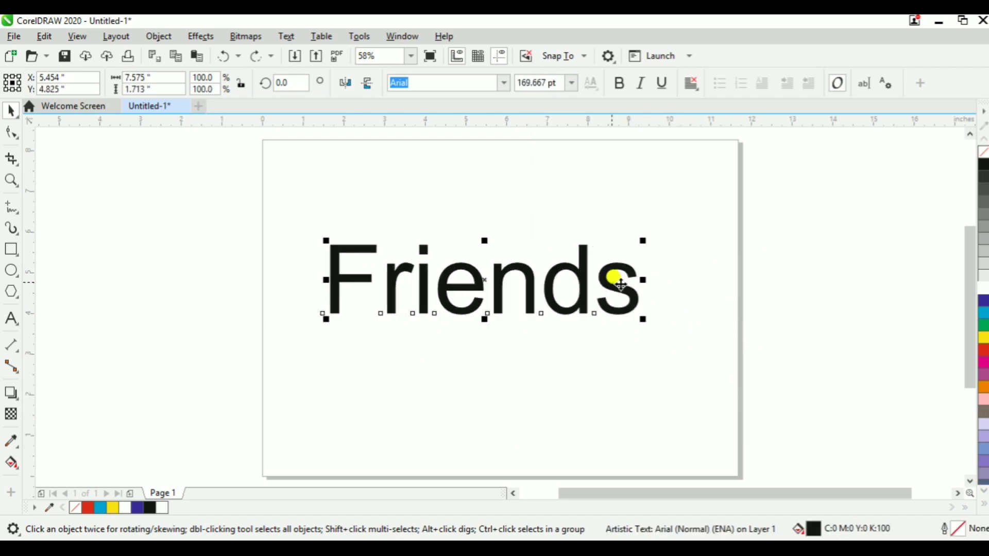
# Move the text and stretch it to about 11.11 inches wide and 5.18 inches high, and undo the stretches and the move
pyautogui.moveTo(578, 290); pyautogui.dragTo(543, 311)
pyautogui.press('Escape')
pyautogui.click(517, 277)
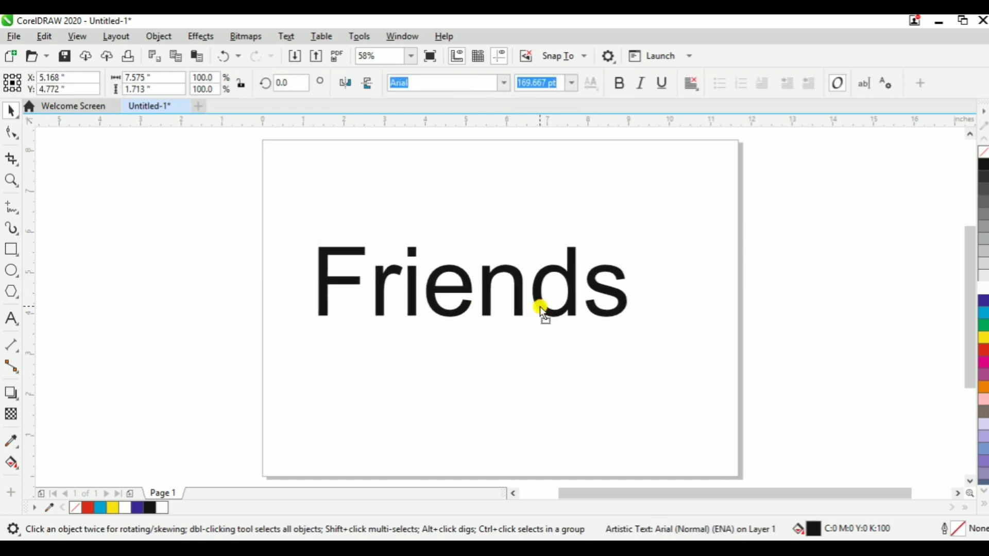
pyautogui.click(626, 282)
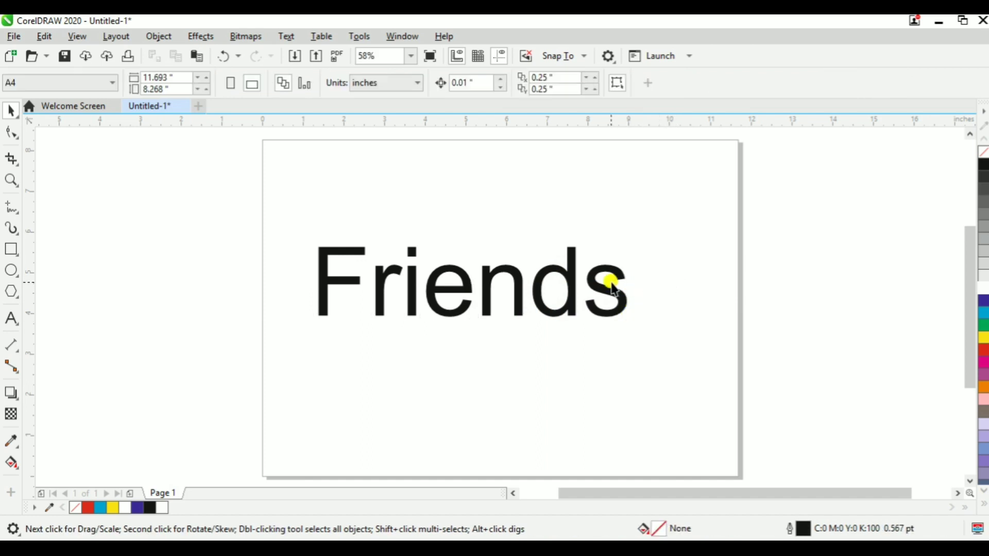
pyautogui.click(637, 284)
pyautogui.moveTo(637, 283); pyautogui.dragTo(785, 283)
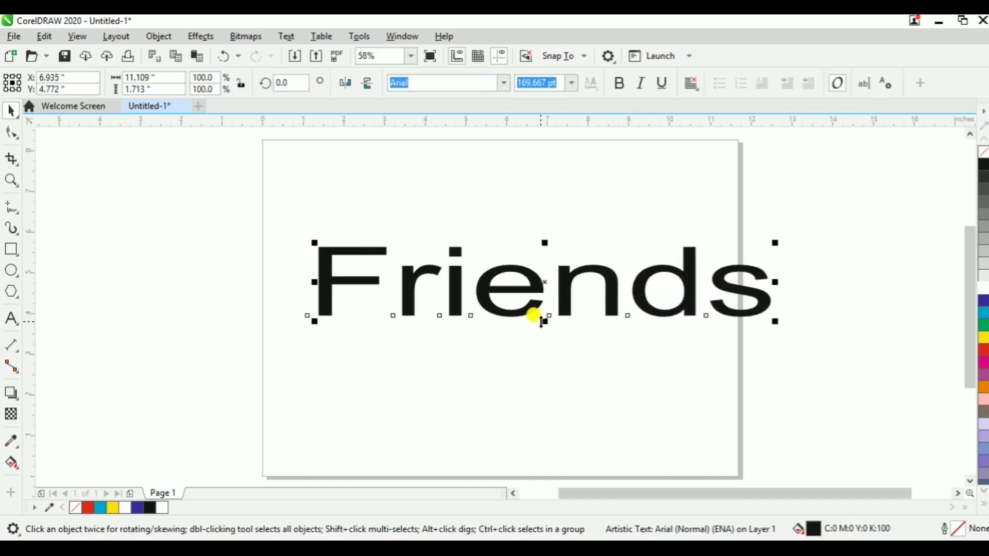
pyautogui.moveTo(547, 323); pyautogui.dragTo(545, 463)
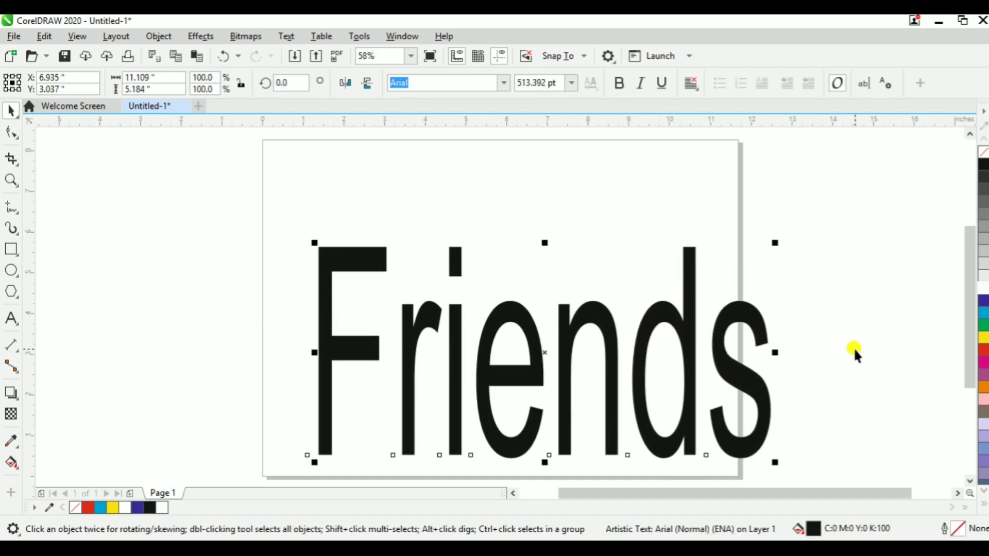
pyautogui.hotkey('ctrl', 'z')
pyautogui.hotkey('ctrl', 'z')
pyautogui.hotkey('ctrl', 'z')
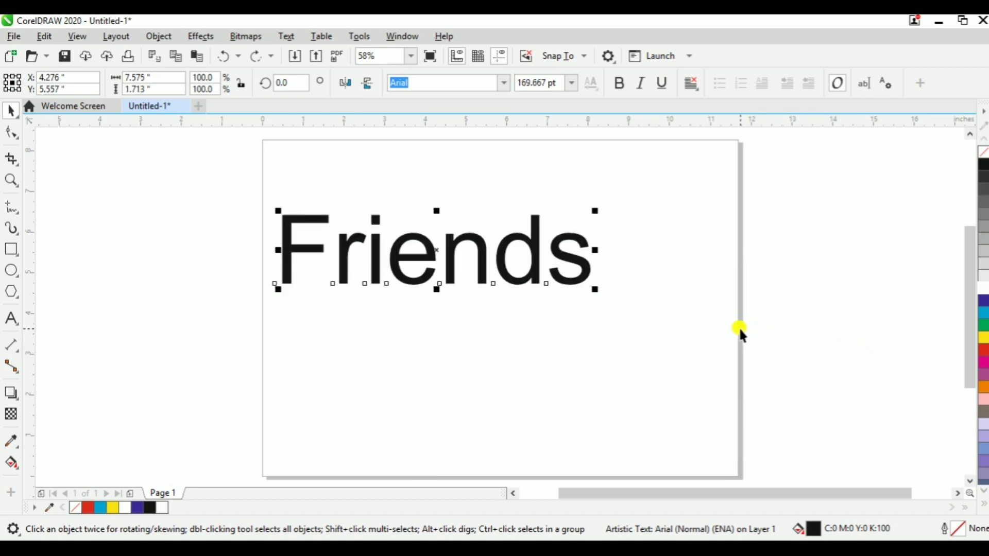
pyautogui.click(610, 303)
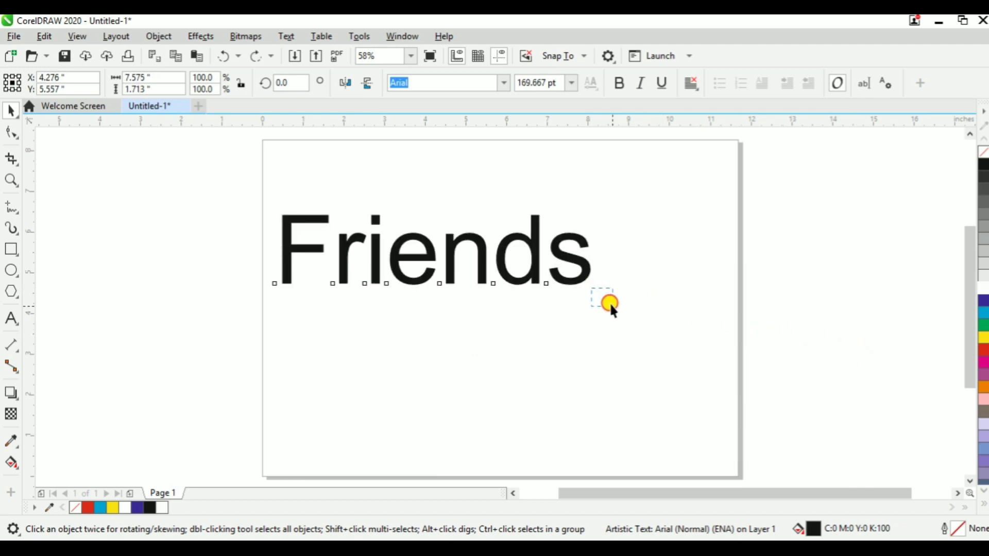
pyautogui.click(549, 282)
pyautogui.doubleClick(549, 282)
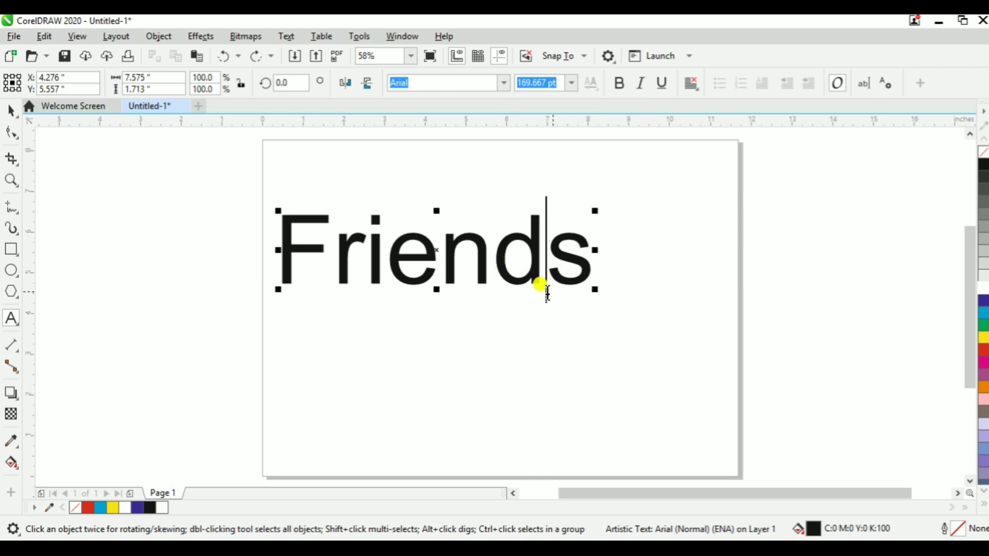
pyautogui.press('Escape')
pyautogui.press('Escape')
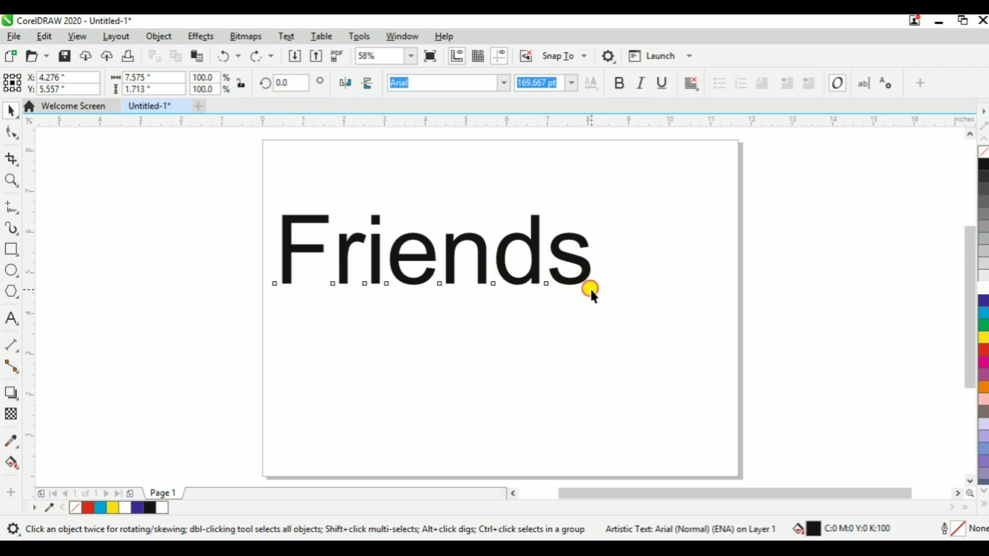
# Scale the Friends text proportionally to about 5.29 inches wide and place it near the page's centre
pyautogui.click(583, 284)
pyautogui.moveTo(592, 285); pyautogui.dragTo(612, 322)
pyautogui.moveTo(713, 338); pyautogui.dragTo(503, 303)
pyautogui.moveTo(457, 279); pyautogui.dragTo(506, 303)
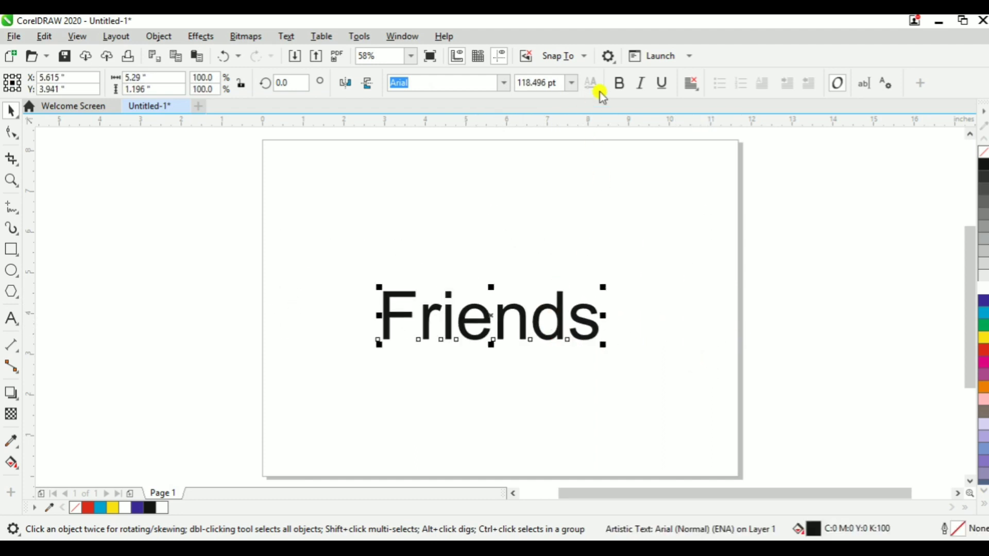
# Make the Friends text bold, italic and underlined, and undo the underline and italic
pyautogui.click(619, 83)
pyautogui.click(640, 83)
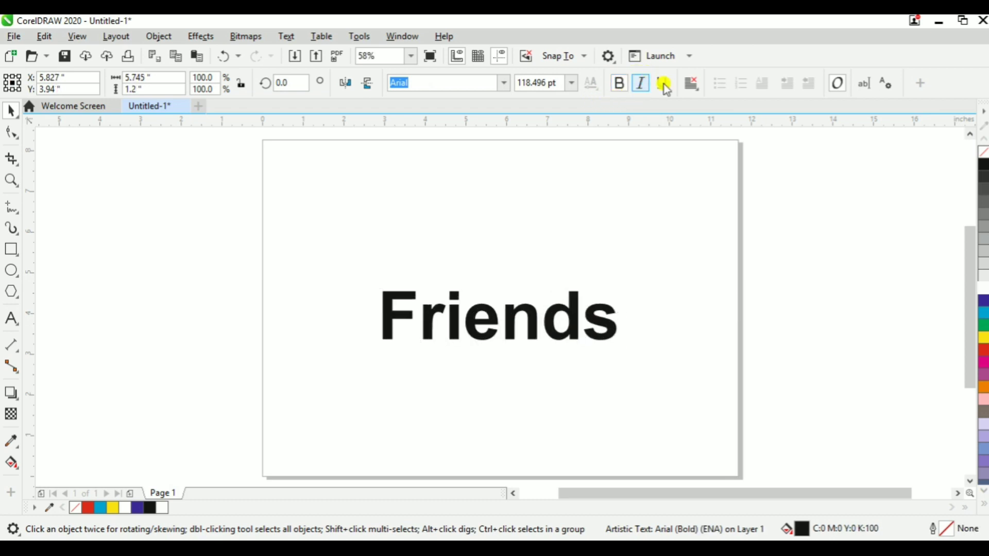
pyautogui.click(663, 84)
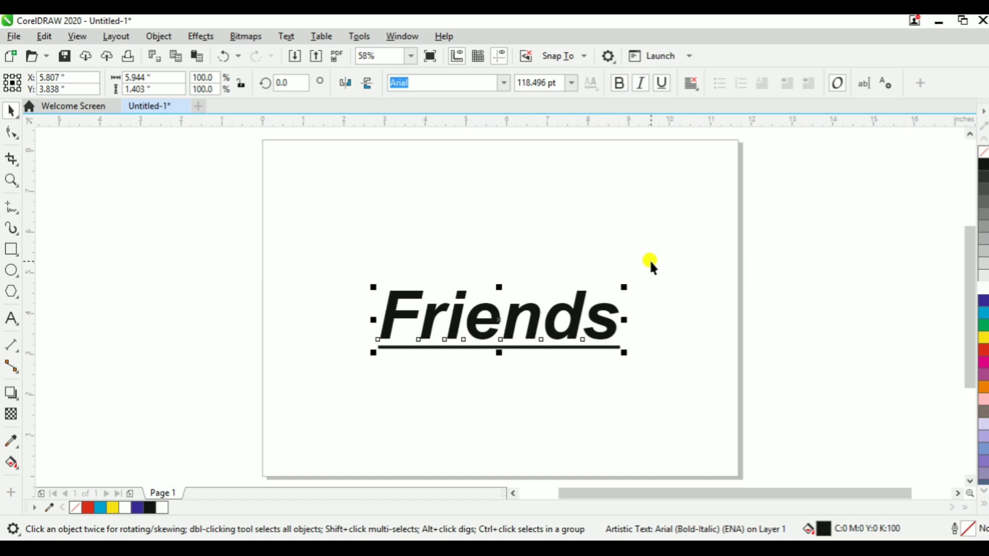
pyautogui.hotkey('ctrl', 'z')
pyautogui.hotkey('ctrl', 'z')
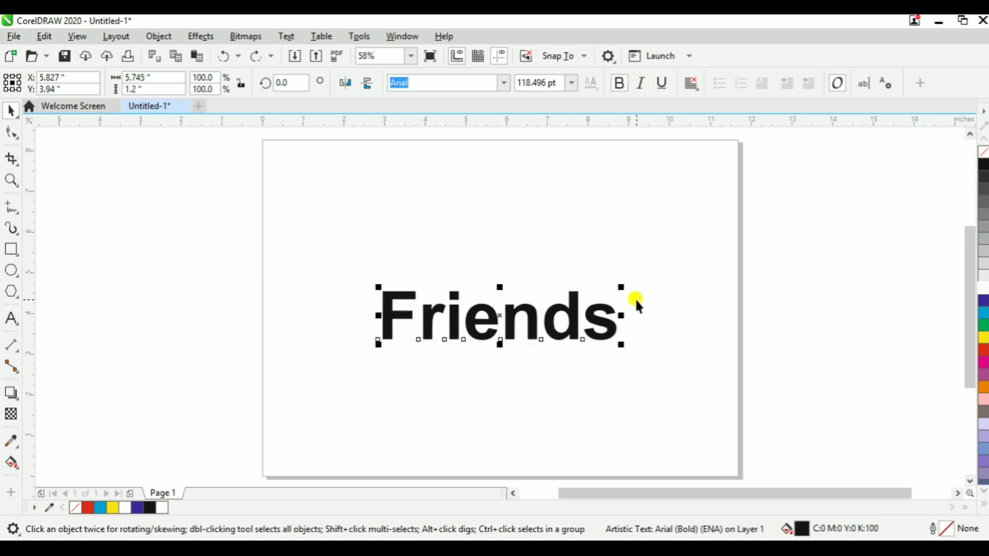
# Fill the Friends text with blue (C:100 M:100 Y:0 K:0) and select it again
pyautogui.click(976, 301)
pyautogui.click(742, 308)
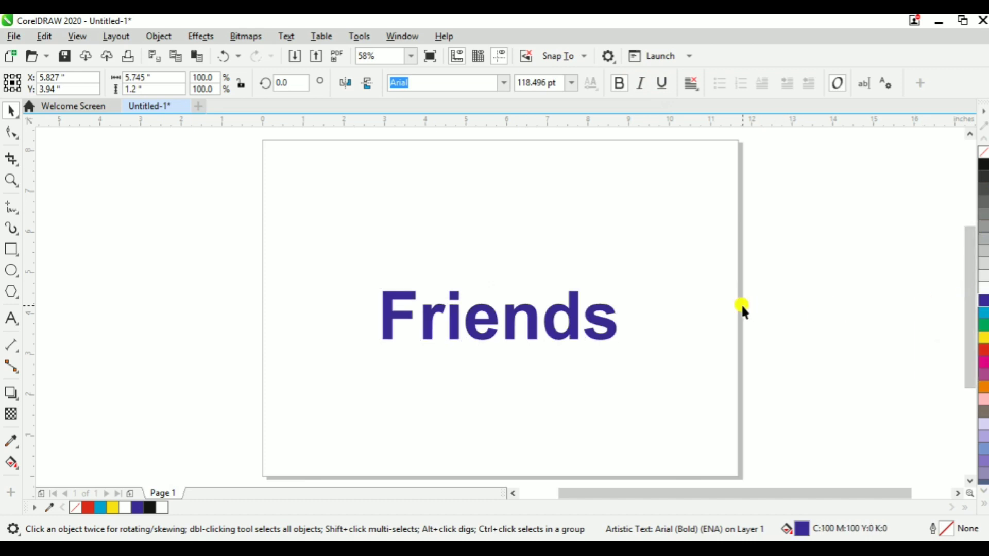
pyautogui.click(598, 307)
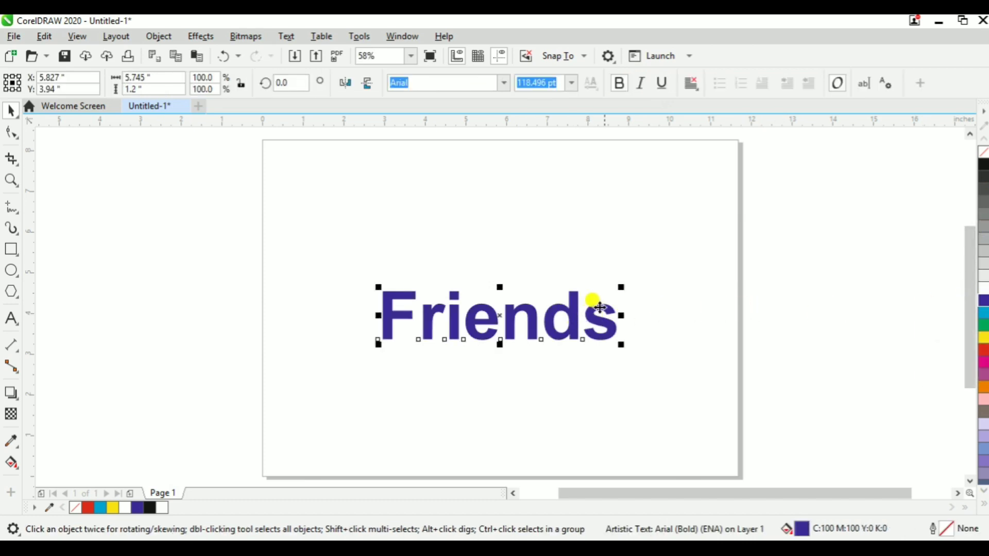
# Add a flat drop shadow from the centre of the Friends text with an opacity of about 78
pyautogui.click(15, 398)
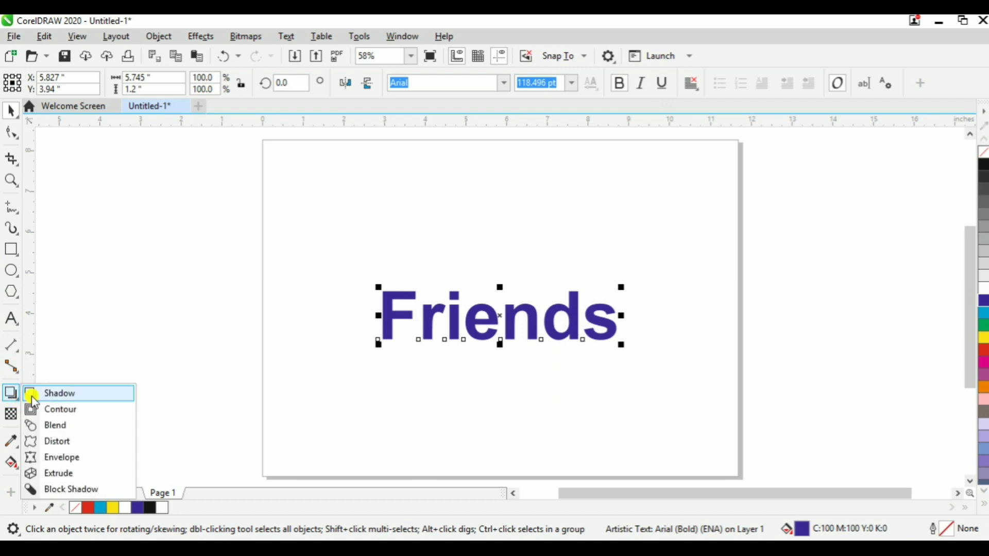
pyautogui.click(69, 397)
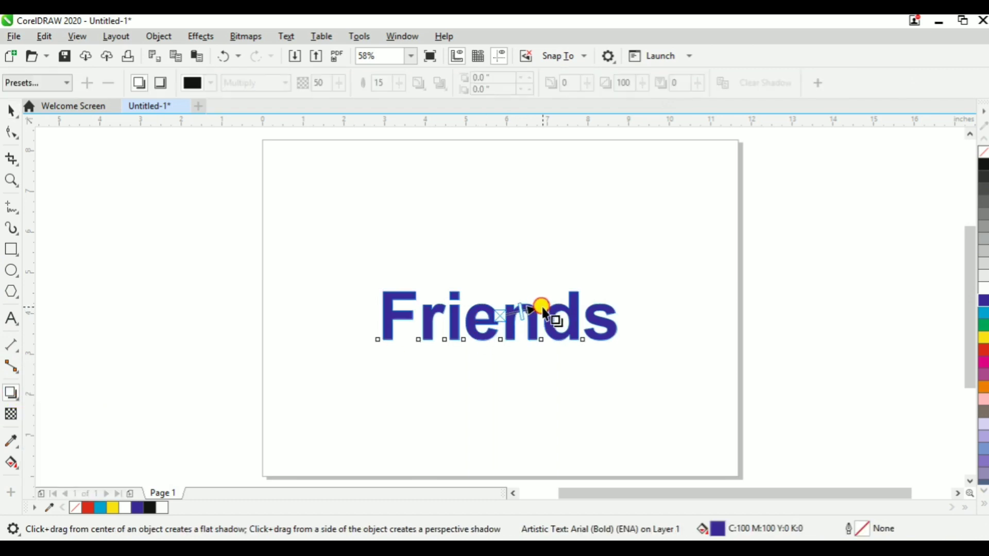
pyautogui.moveTo(543, 309); pyautogui.dragTo(589, 317)
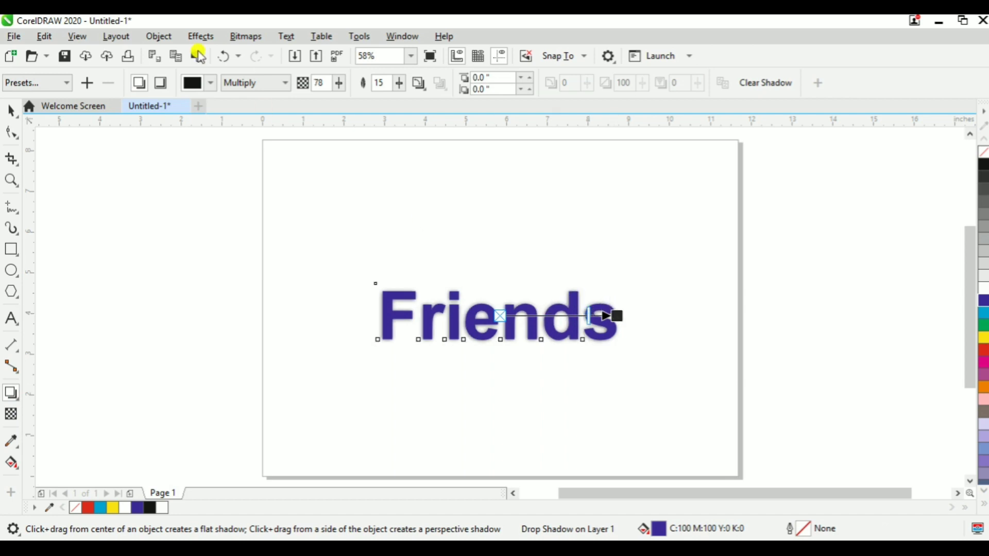
# Set the shadow's merge mode to Normal and its opacity to about 86
pyautogui.click(257, 84)
pyautogui.click(258, 95)
pyautogui.moveTo(564, 318); pyautogui.dragTo(597, 316)
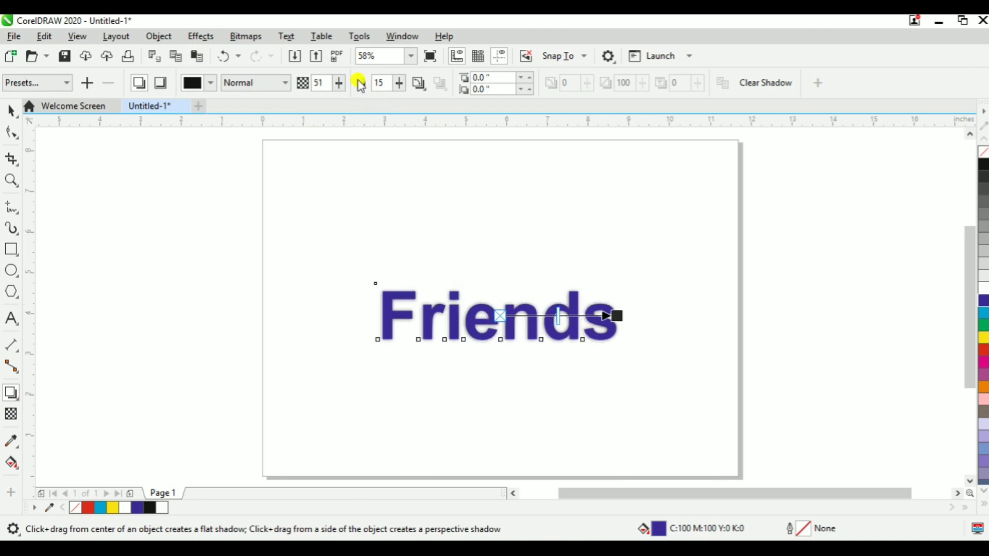
# Set the shadow's feathering to 33, and undo the feathering and the last opacity changes
pyautogui.moveTo(405, 86); pyautogui.dragTo(412, 88)
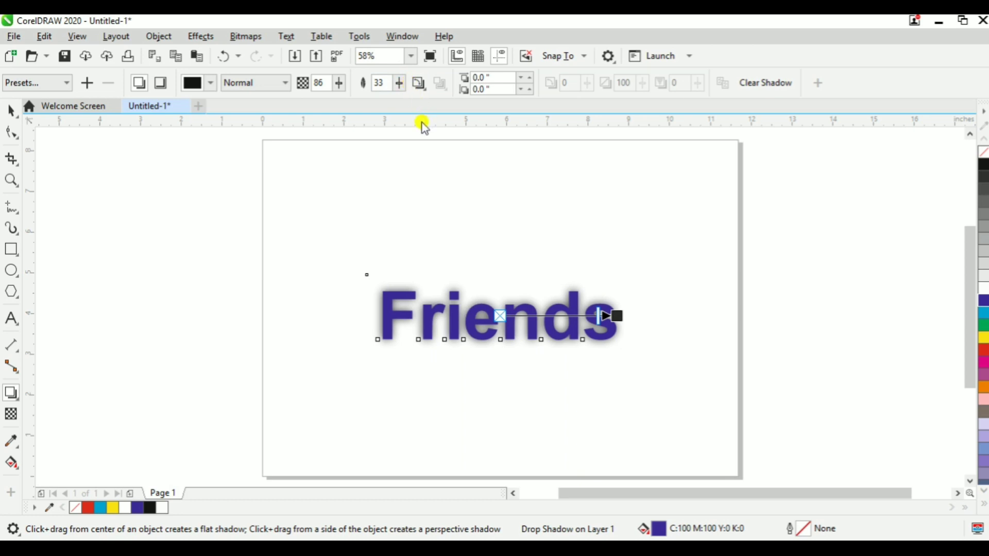
pyautogui.hotkey('ctrl', 'z')
pyautogui.hotkey('ctrl', 'z')
pyautogui.hotkey('ctrl', 'z')
pyautogui.hotkey('ctrl', 'z')
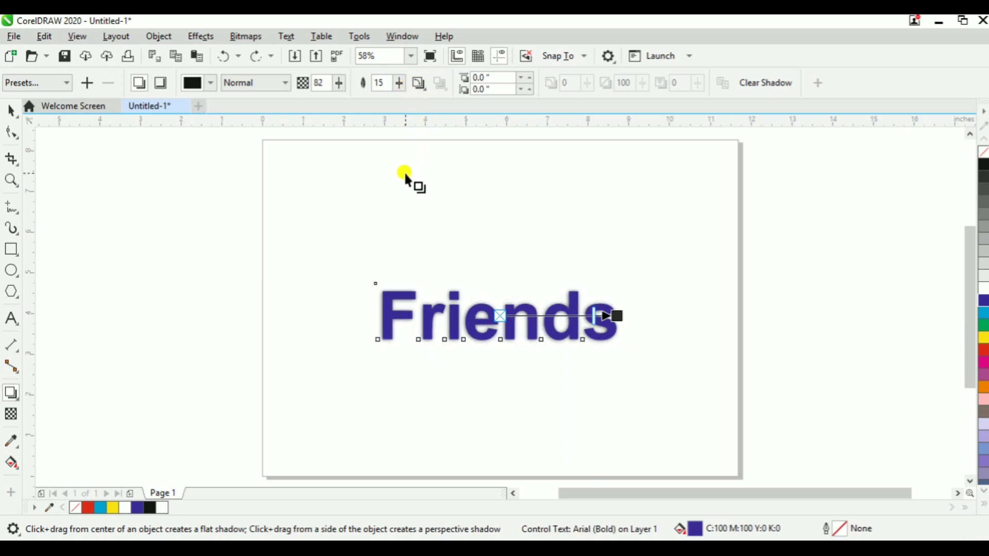
# Undo the remaining shadow adjustments and the drop shadow on the Friends text
pyautogui.hotkey('ctrl', 'z')
pyautogui.hotkey('ctrl', 'z')
pyautogui.hotkey('ctrl', 'z')
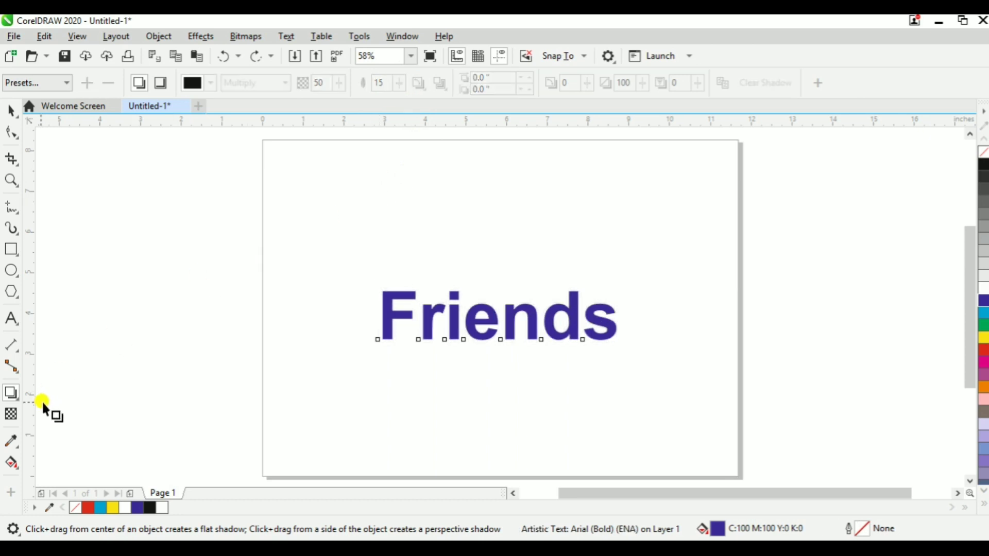
# Add a one-step outside contour with an offset of about 0.171 inches around the Friends text
pyautogui.click(20, 399)
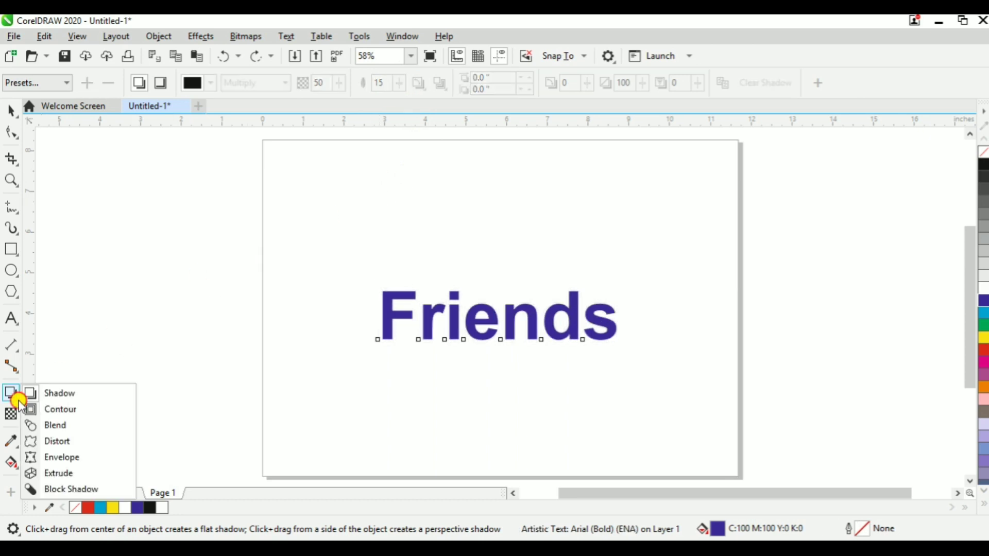
pyautogui.click(56, 409)
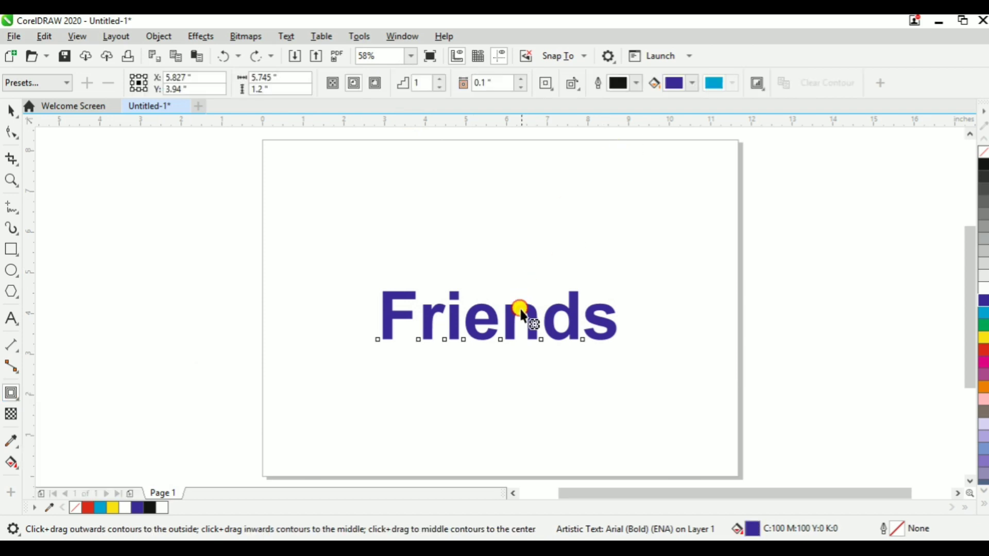
pyautogui.moveTo(519, 309); pyautogui.dragTo(601, 297)
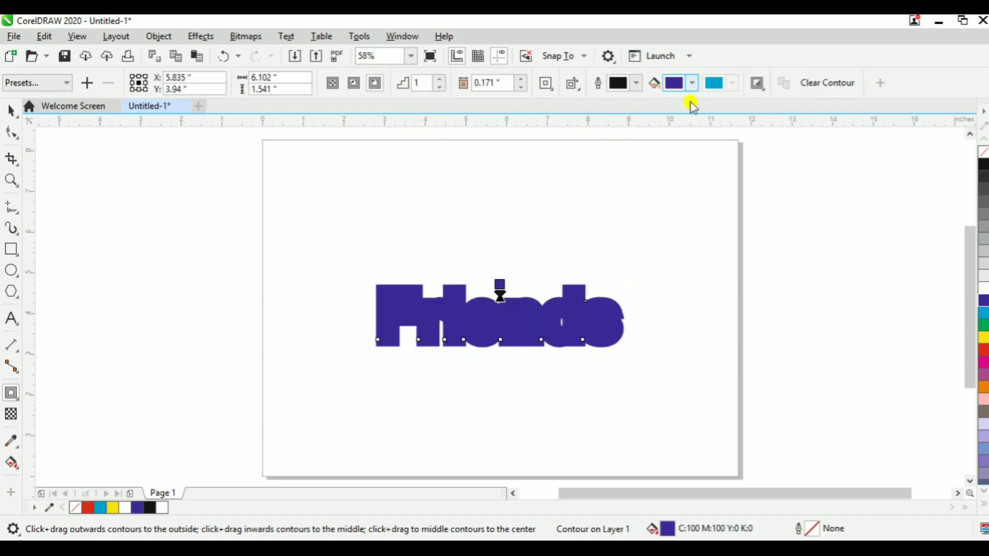
# Set the contour's fill to pink (C:0 M:53 Y:33 K:0) and deselect the text
pyautogui.click(694, 84)
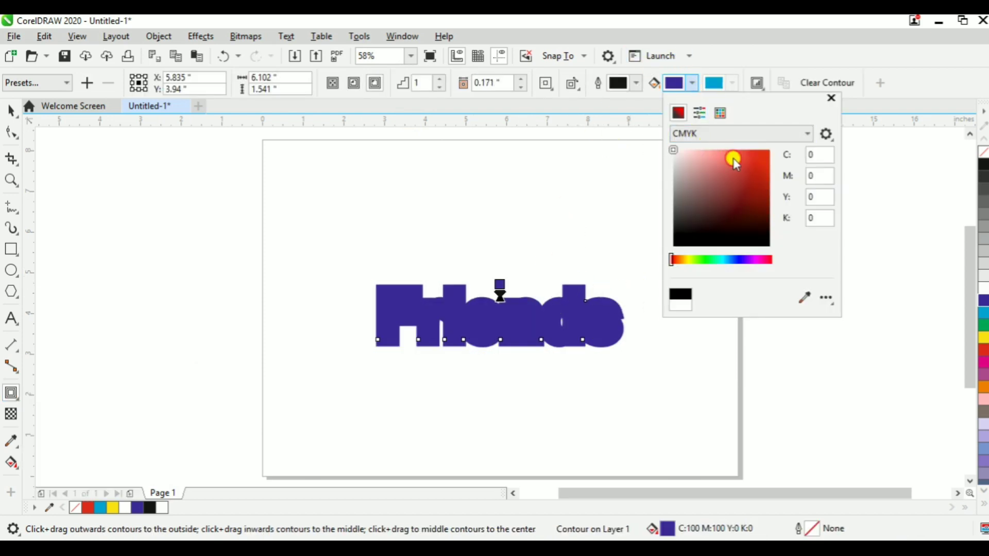
pyautogui.moveTo(734, 159); pyautogui.dragTo(719, 155)
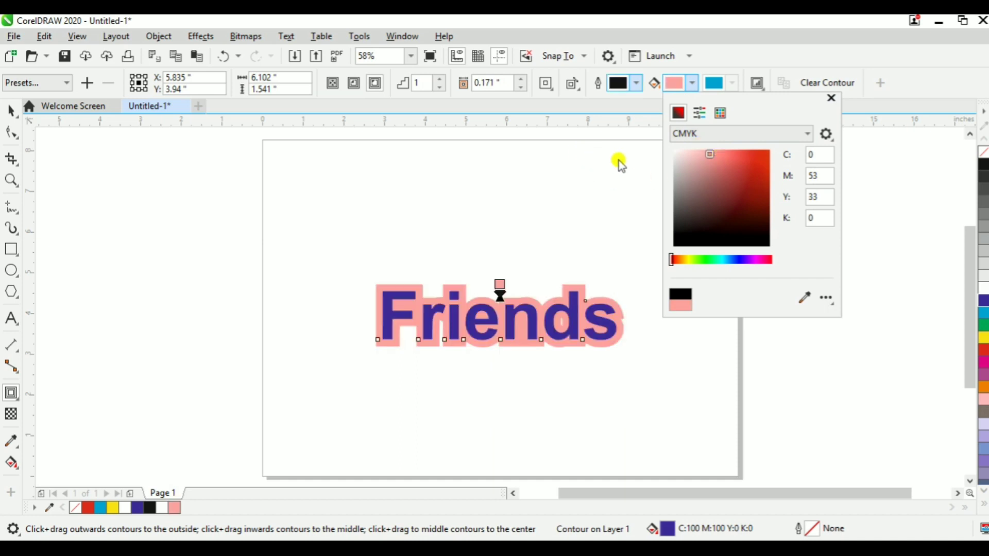
pyautogui.click(552, 232)
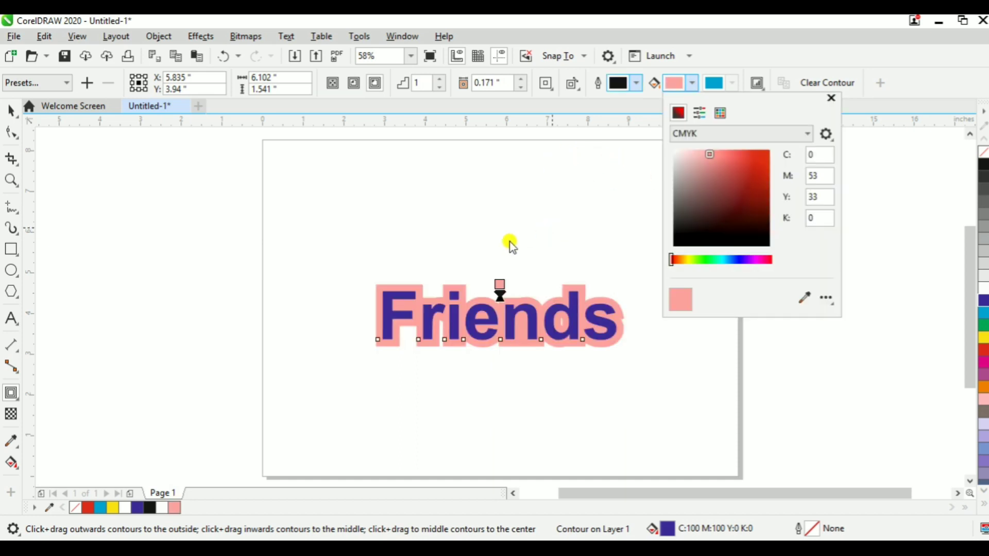
pyautogui.click(511, 246)
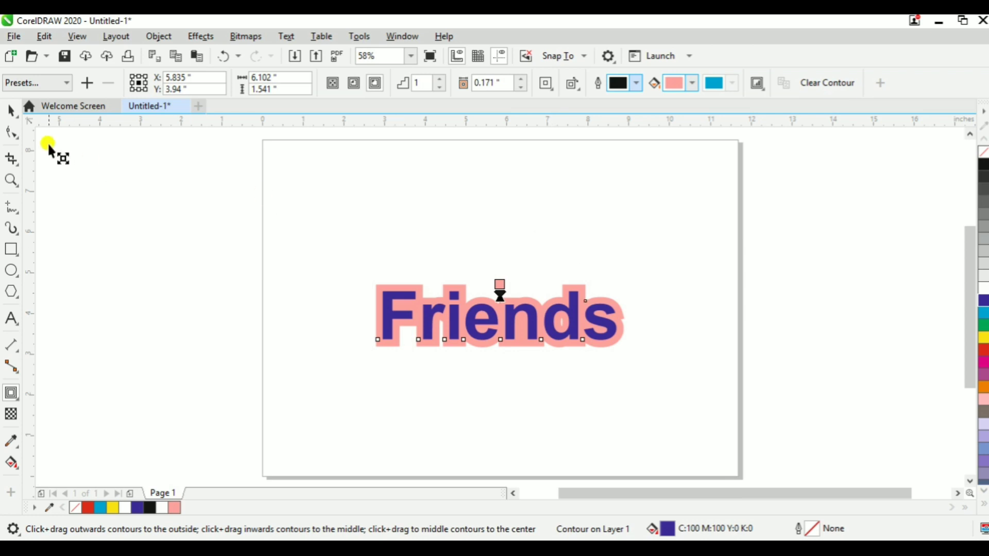
pyautogui.click(11, 110)
pyautogui.click(203, 177)
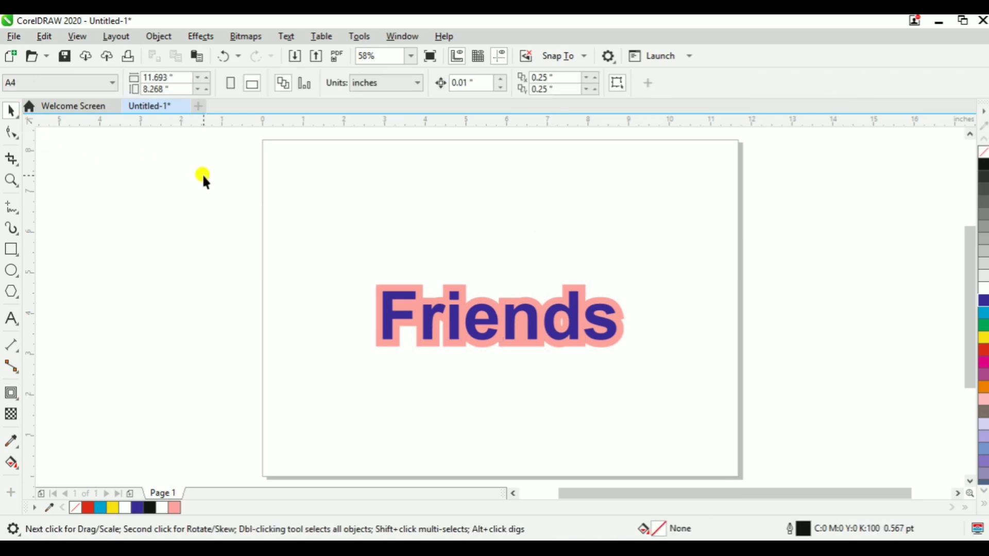
# Undo the pink contour fill and the contour on the Friends text
pyautogui.hotkey('ctrl', 'z')
pyautogui.hotkey('ctrl', 'z')
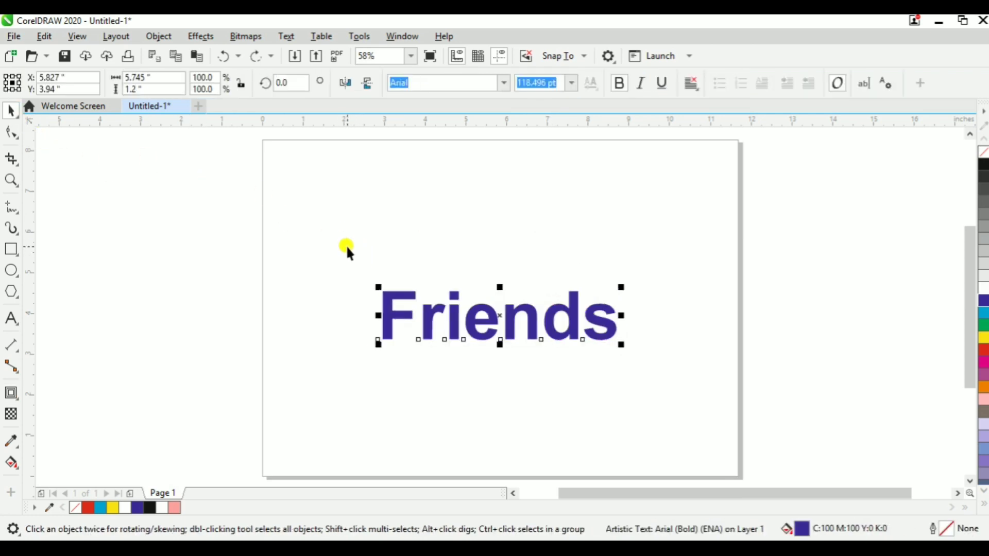
pyautogui.click(21, 400)
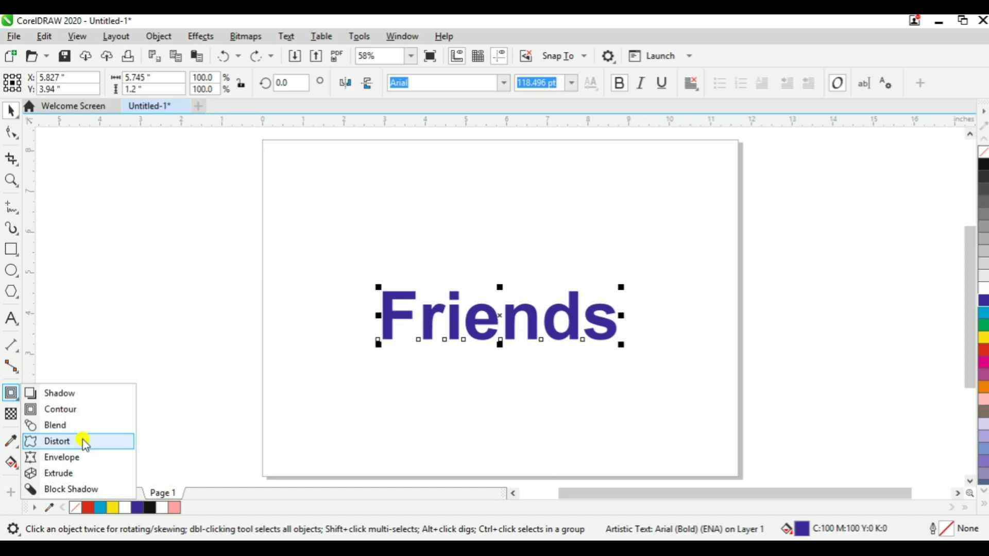
# Apply a fountain transparency that fades the Friends text toward its last letters, undo it, and deselect the text
pyautogui.click(11, 414)
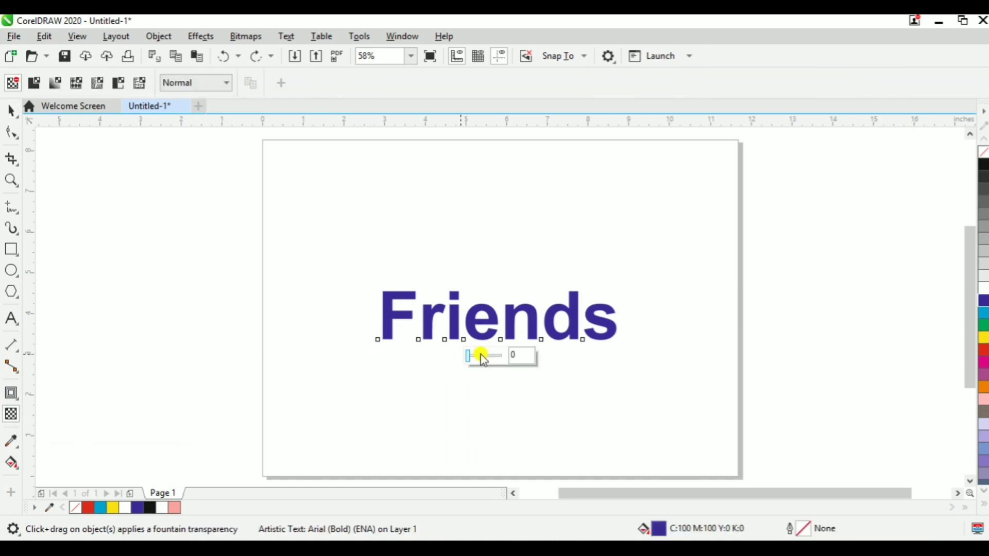
pyautogui.moveTo(518, 333); pyautogui.dragTo(719, 335)
pyautogui.press('space')
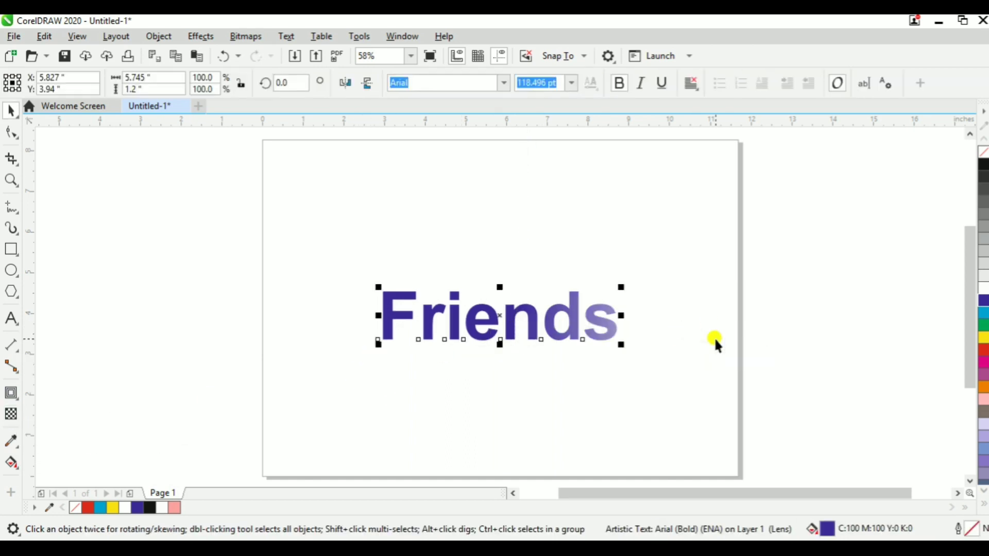
pyautogui.hotkey('ctrl', 'z')
pyautogui.press('space')
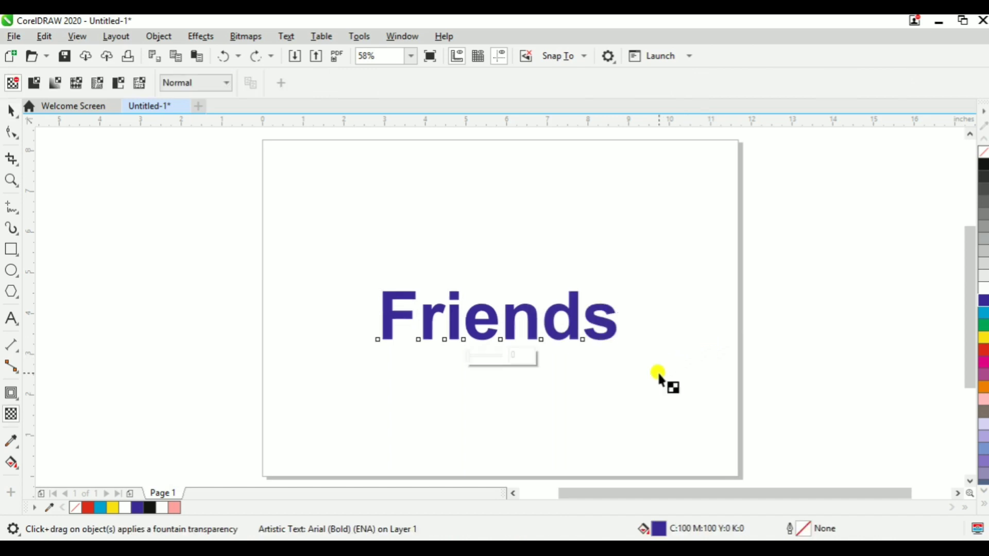
pyautogui.press('space')
pyautogui.click(629, 344)
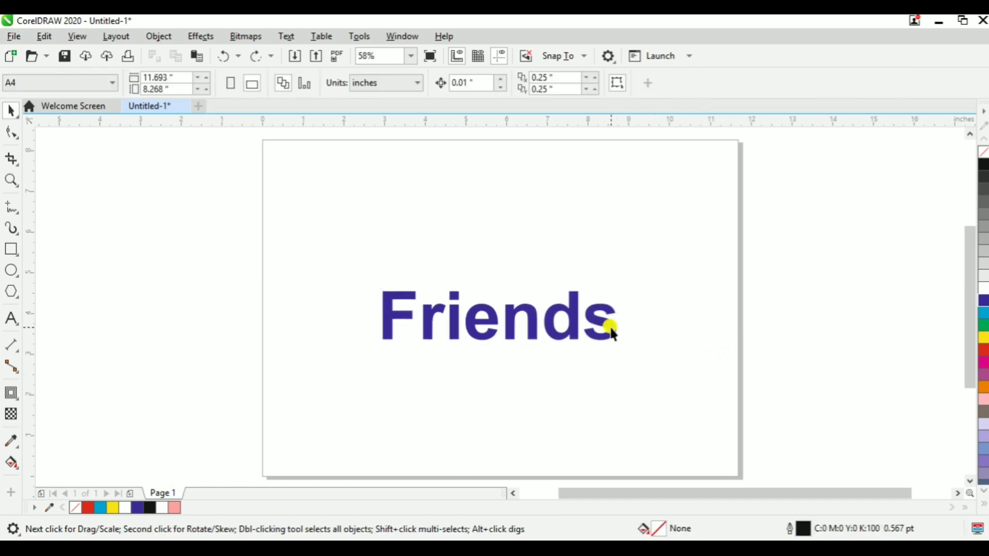
# Add perspective to the Friends text and pull both of its top corners upward and inward
pyautogui.click(611, 326)
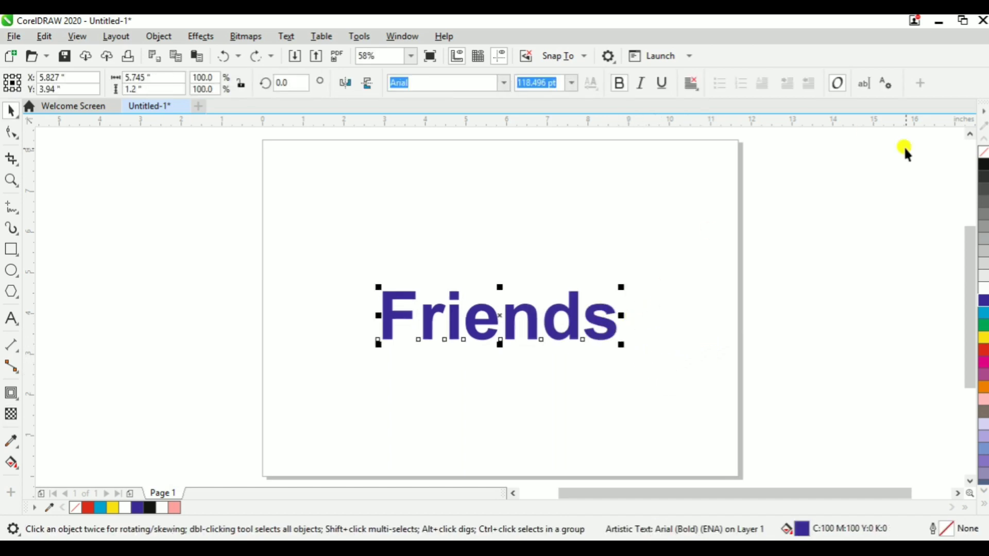
pyautogui.click(984, 305)
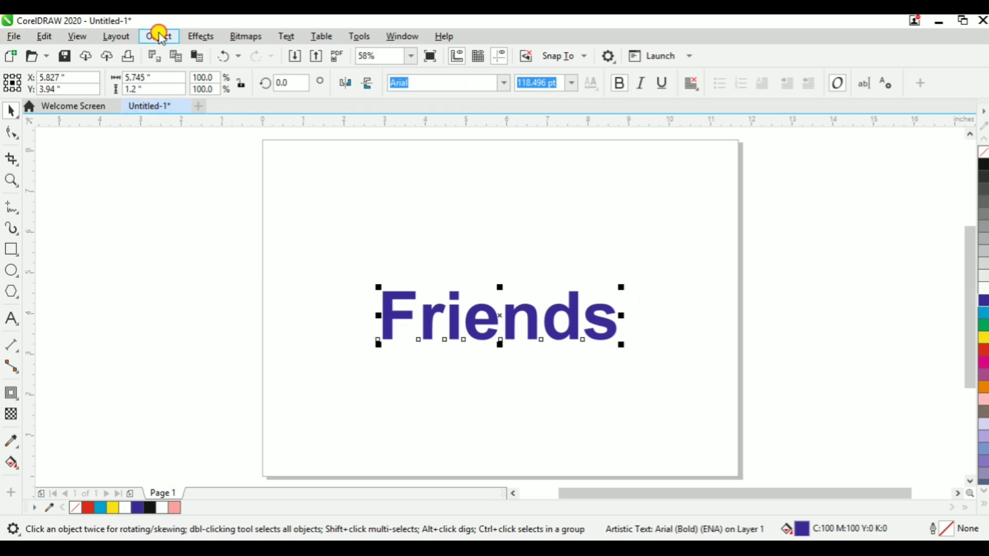
pyautogui.click(161, 37)
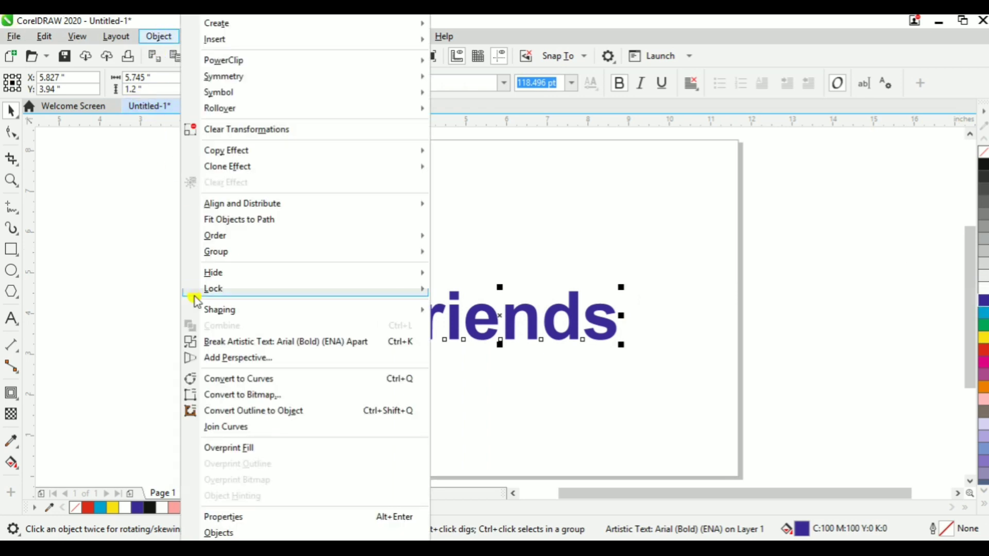
pyautogui.click(260, 355)
pyautogui.moveTo(388, 292); pyautogui.dragTo(455, 212)
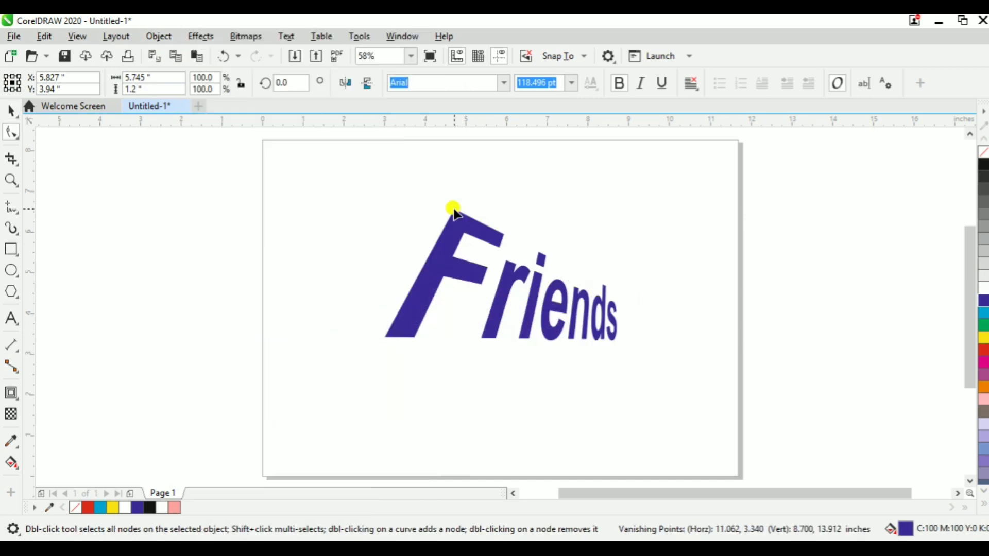
pyautogui.moveTo(618, 289); pyautogui.dragTo(591, 211)
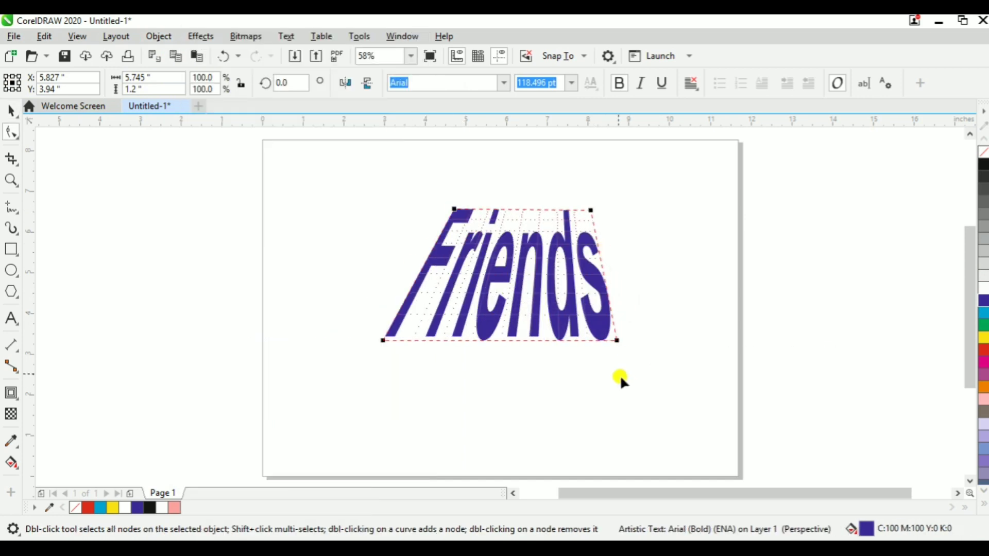
# Spread the bottom perspective corners of the Friends text outward near the page edges and lower both top corners slightly
pyautogui.moveTo(617, 342); pyautogui.dragTo(733, 345)
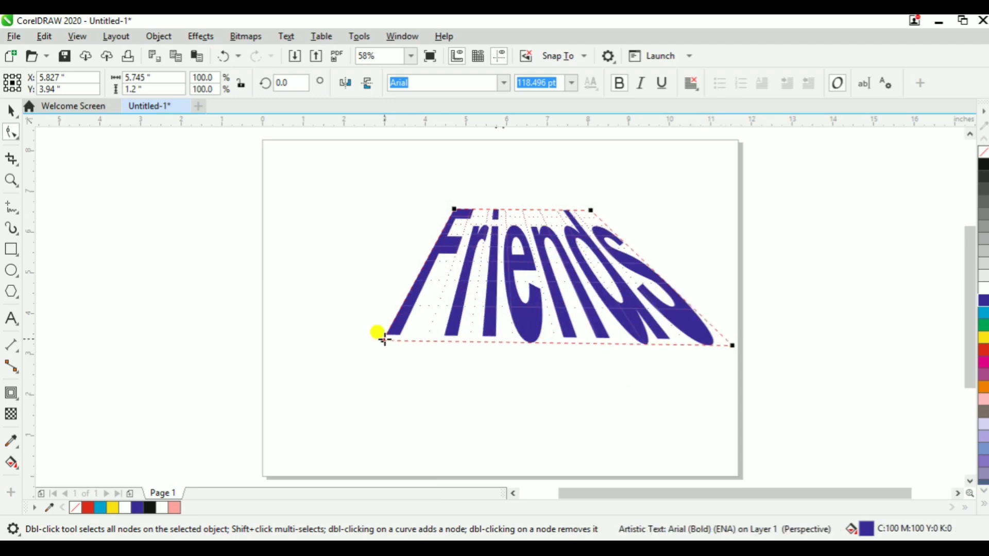
pyautogui.moveTo(384, 340); pyautogui.dragTo(294, 344)
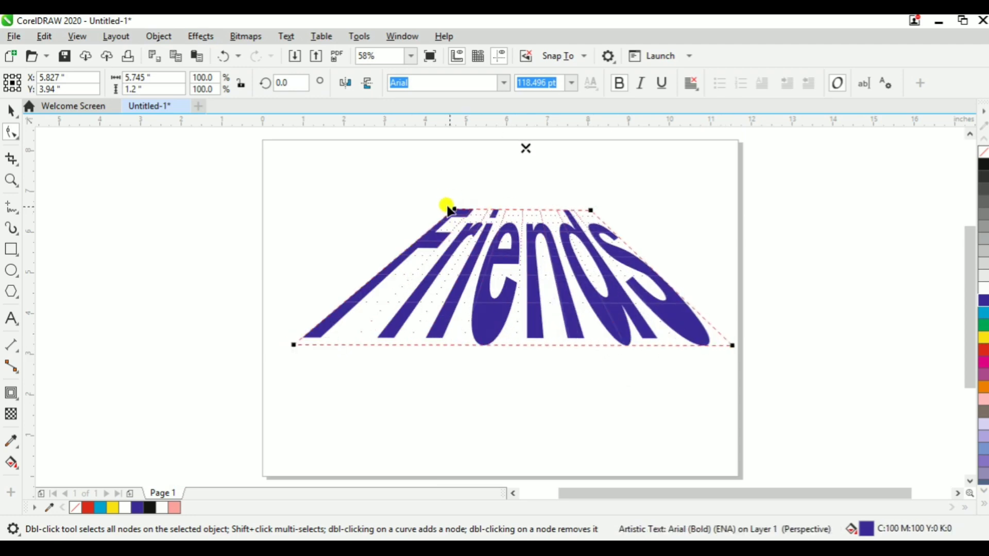
pyautogui.moveTo(452, 211); pyautogui.dragTo(453, 243)
pyautogui.moveTo(592, 210); pyautogui.dragTo(585, 237)
pyautogui.press('space')
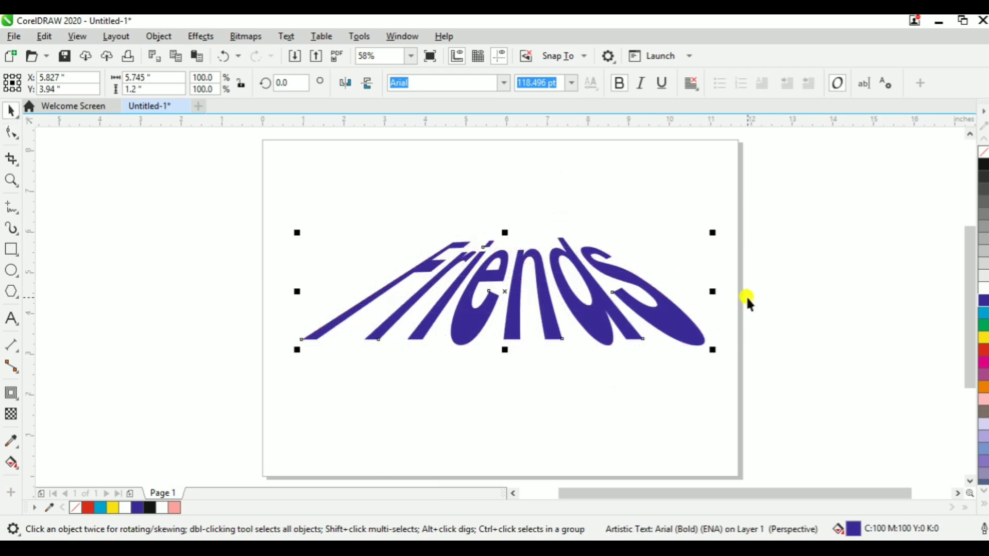
# Undo all the perspective corner changes on the Friends text
pyautogui.hotkey('ctrl', 'z')
pyautogui.hotkey('ctrl', 'z')
pyautogui.hotkey('ctrl', 'z')
pyautogui.hotkey('ctrl', 'z')
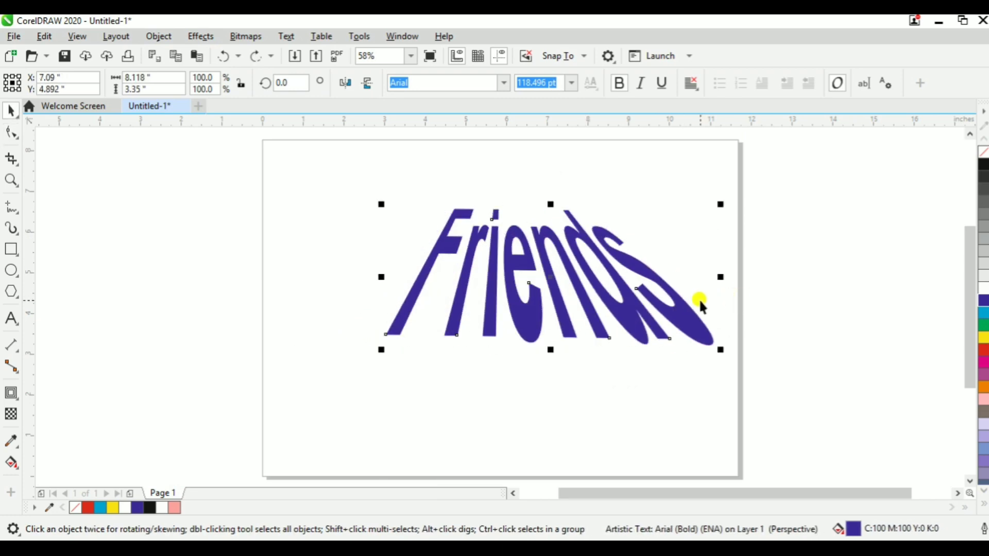
pyautogui.hotkey('ctrl', 'z')
pyautogui.hotkey('ctrl', 'z')
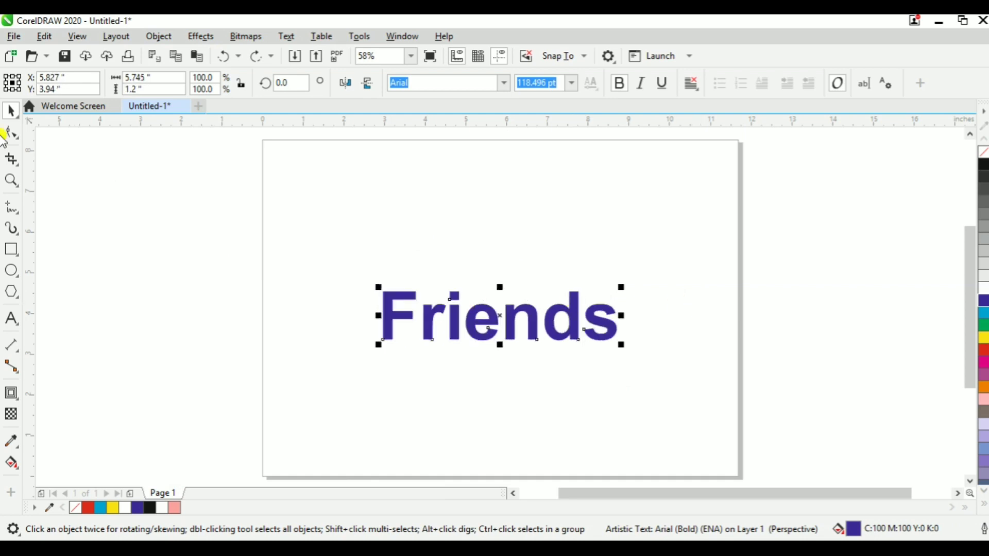
# Add perspective to the Friends text by stretching the F end upward and downward so the letters recede toward the s, and deselect it
pyautogui.click(161, 36)
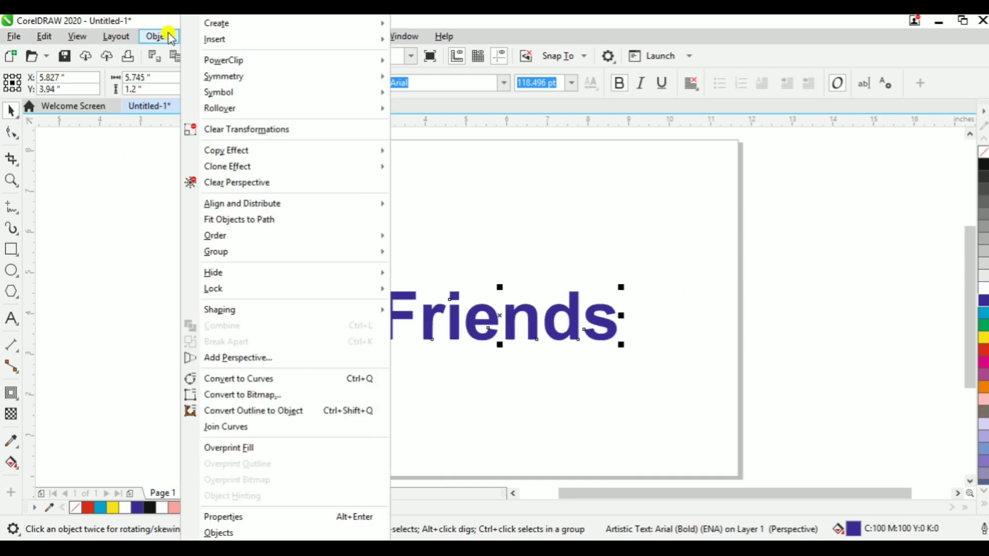
pyautogui.click(265, 358)
pyautogui.moveTo(385, 299); pyautogui.dragTo(380, 185)
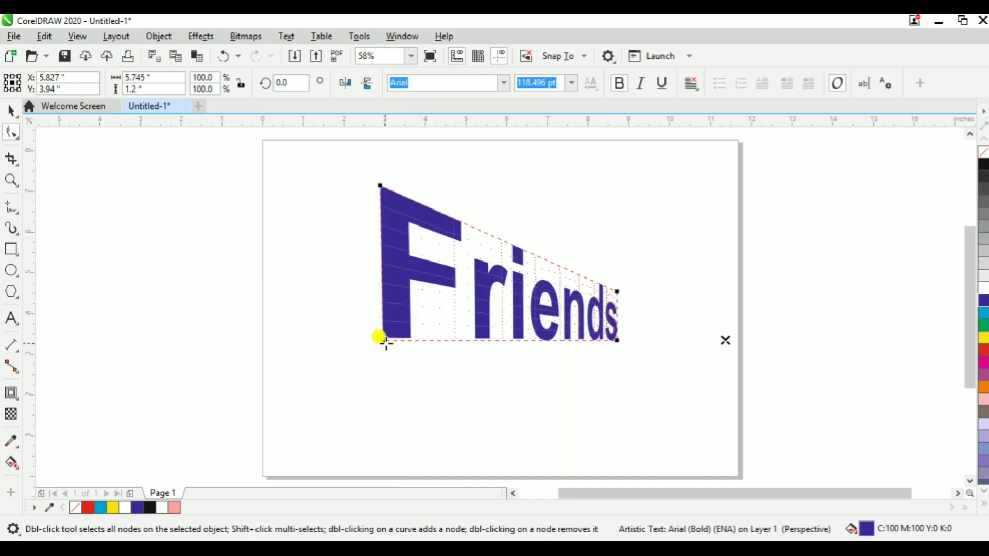
pyautogui.moveTo(385, 343); pyautogui.dragTo(376, 403)
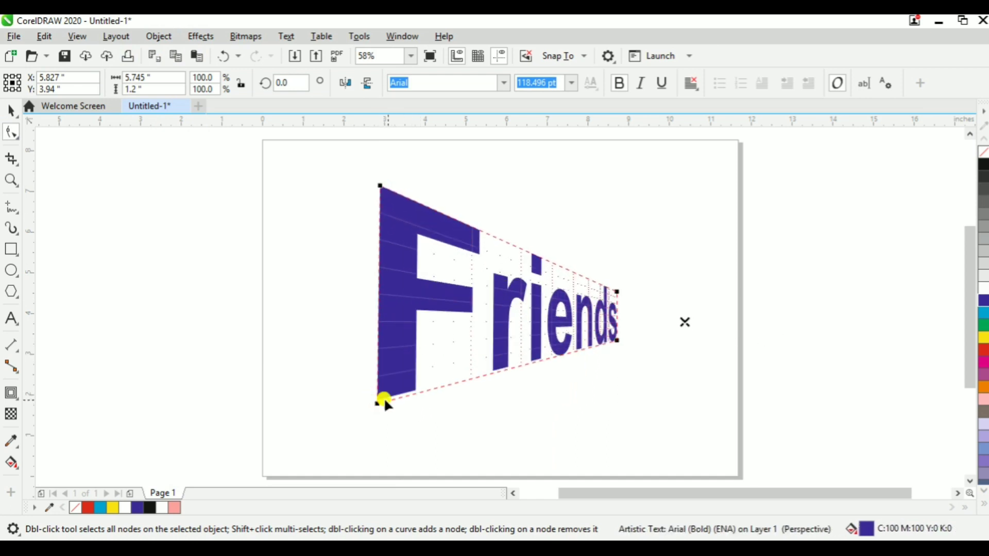
pyautogui.press('space')
pyautogui.click(400, 399)
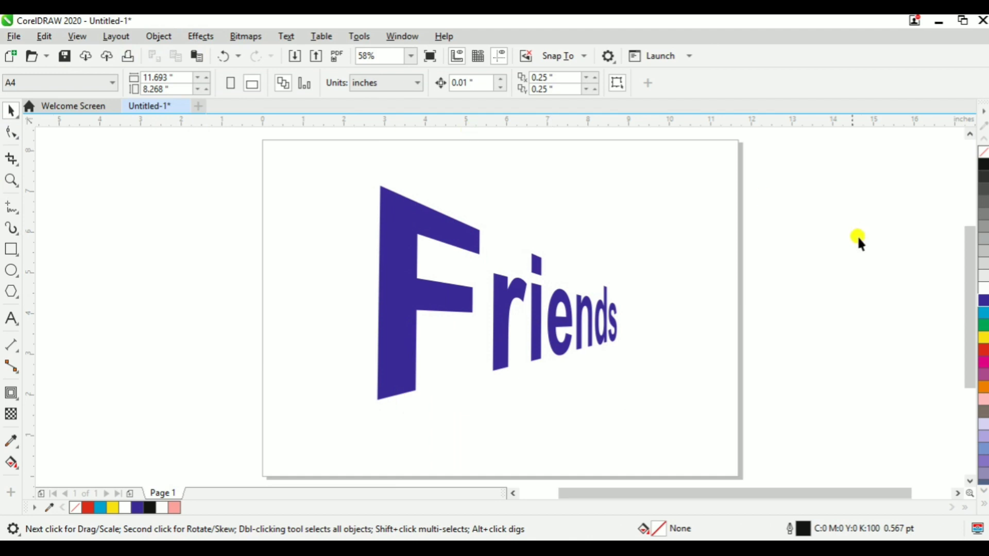
# Delete the Friends text from the page
pyautogui.click(561, 342)
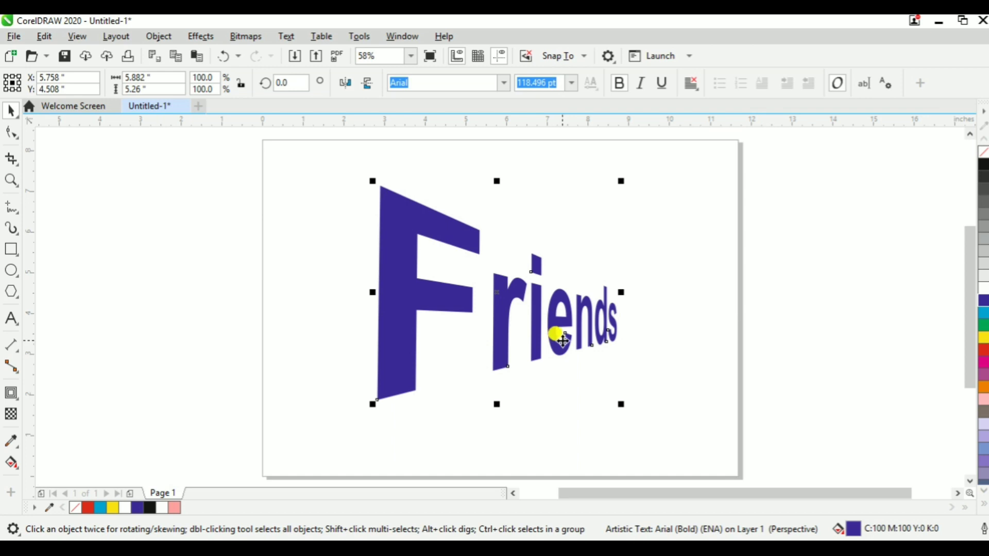
pyautogui.press('Delete')
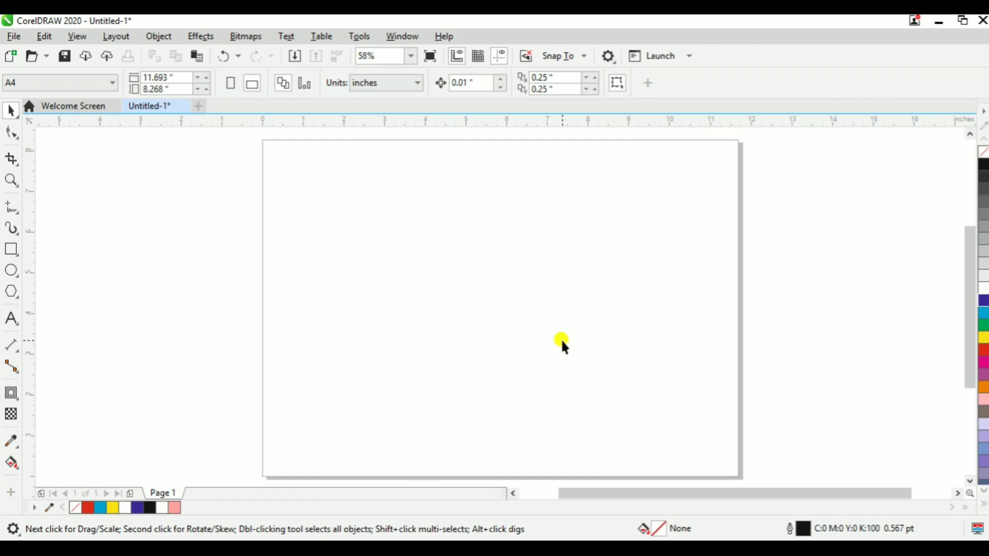